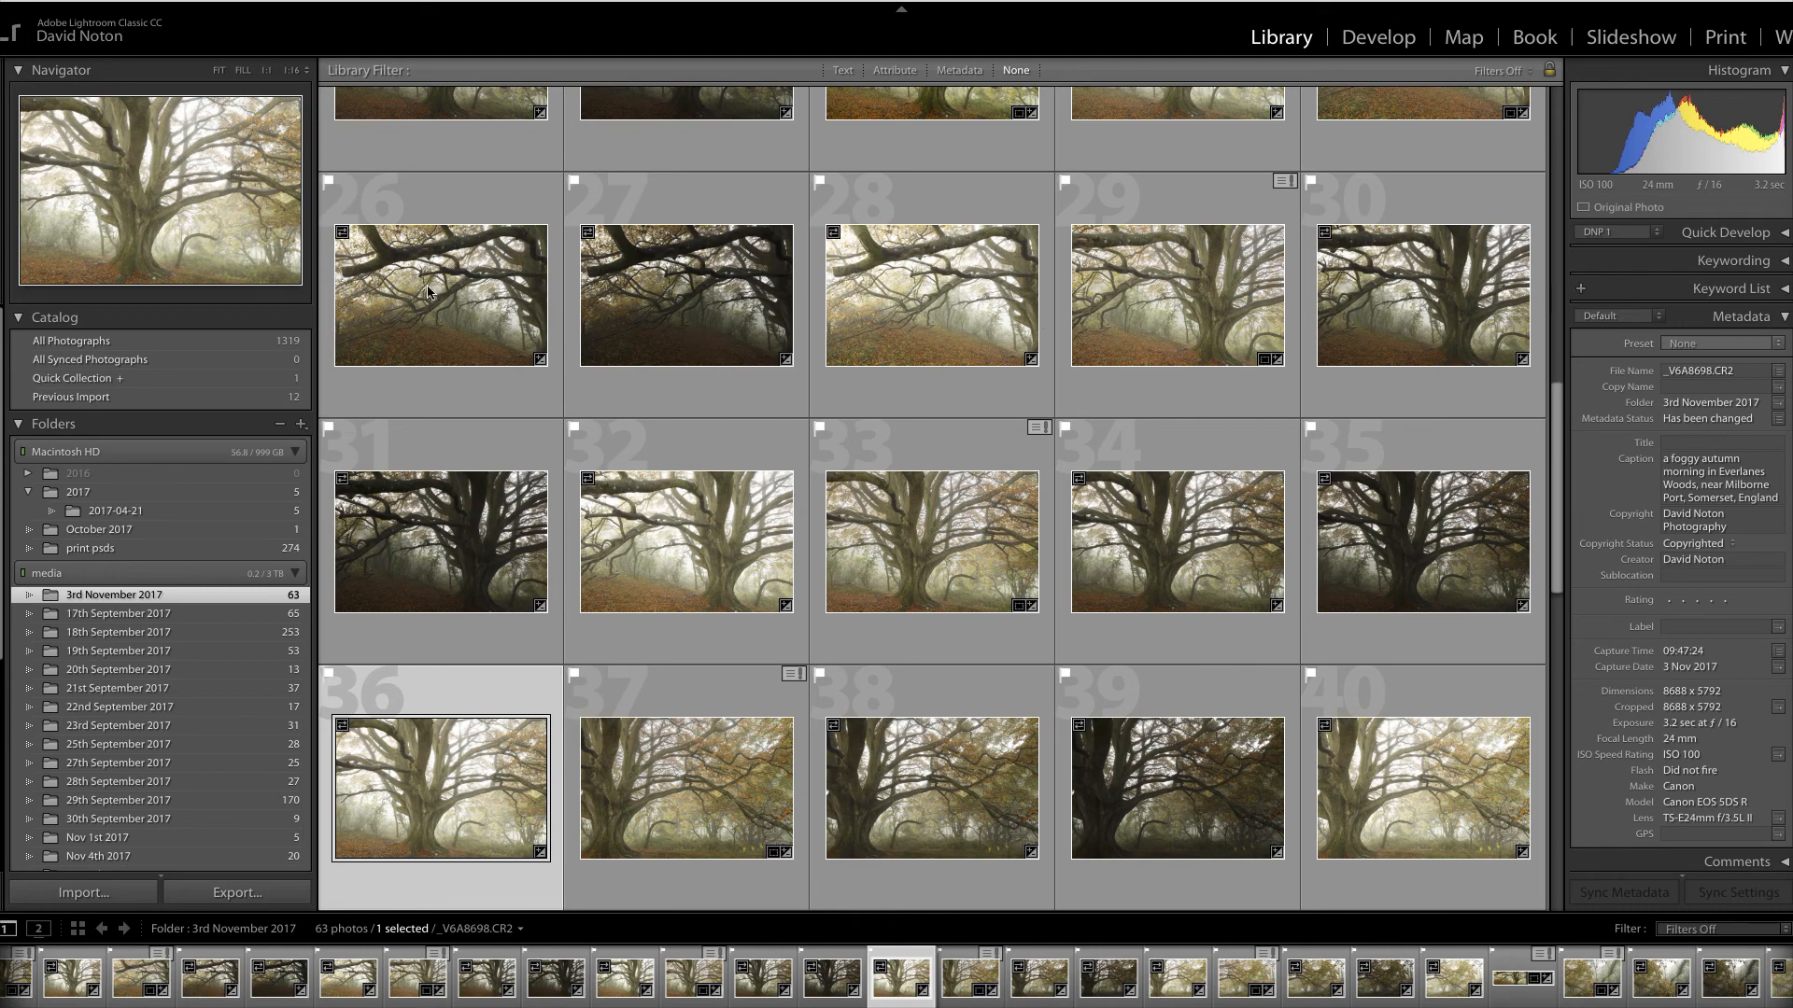
pyautogui.scroll(1, 427, 288)
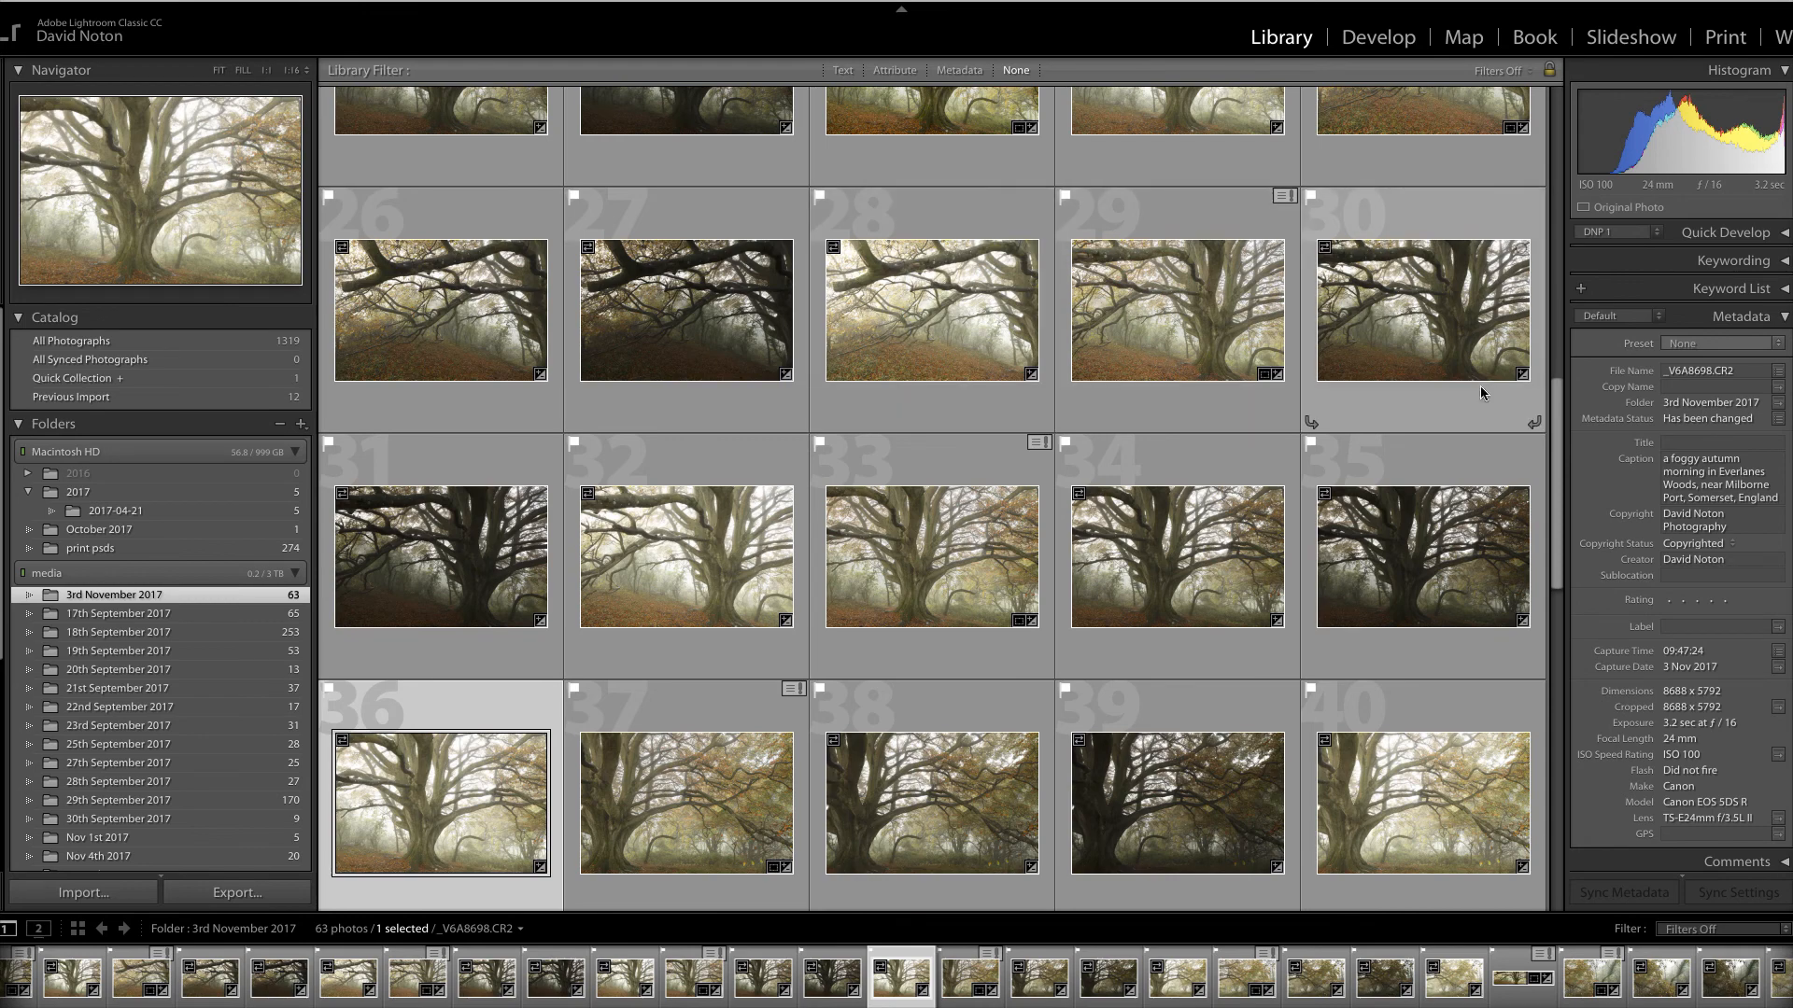
pyautogui.scroll(-3, 1252, 579)
pyautogui.scroll(-3, 1251, 579)
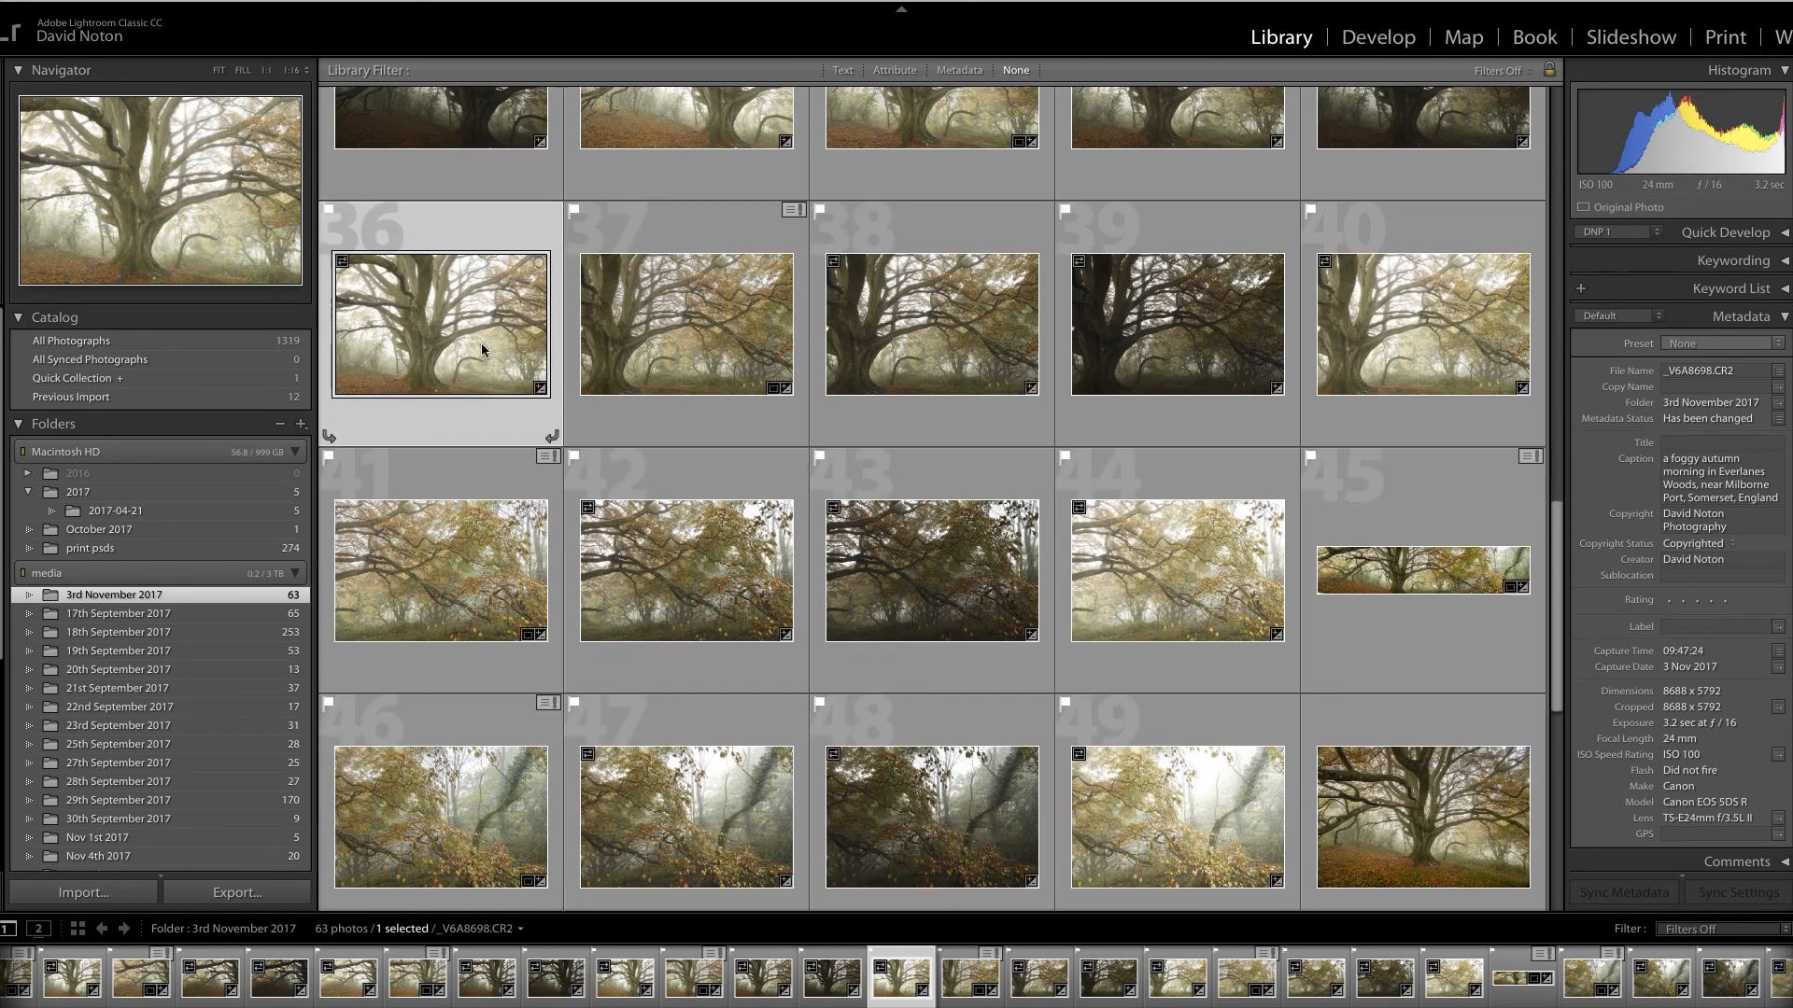
pyautogui.scroll(-1, 1337, 424)
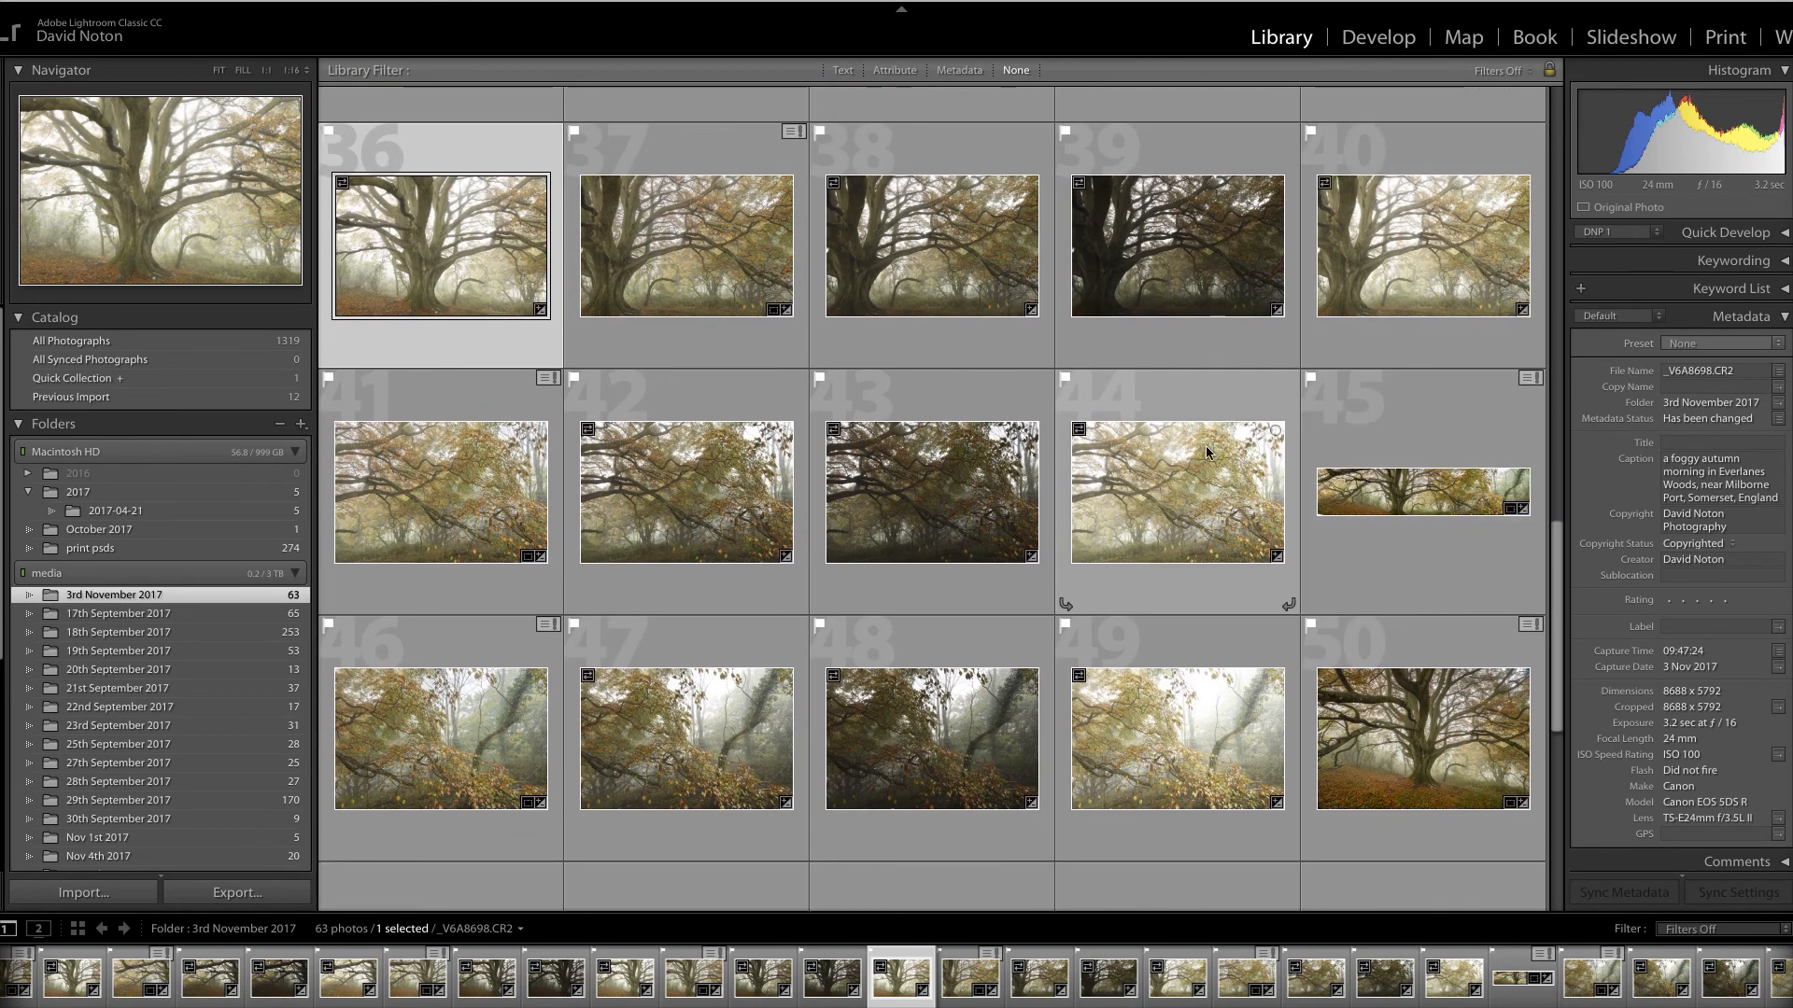
pyautogui.click(1194, 496)
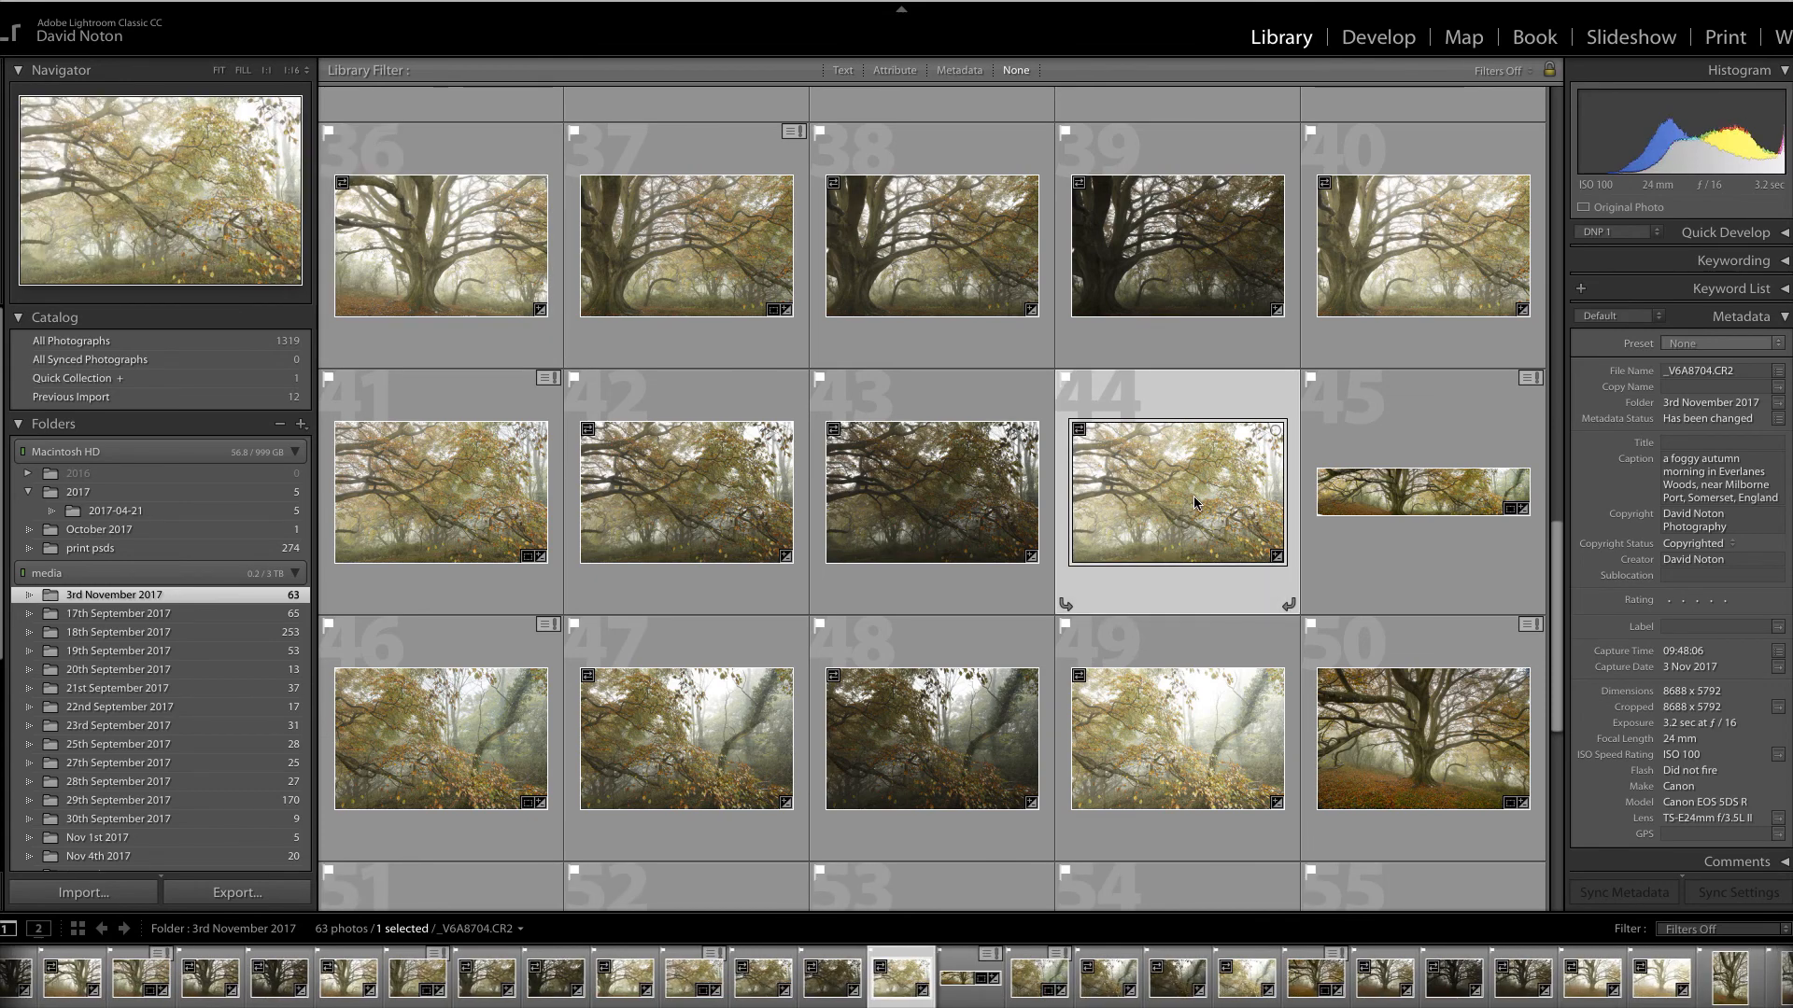
pyautogui.scroll(4, 1193, 496)
pyautogui.scroll(5, 1194, 499)
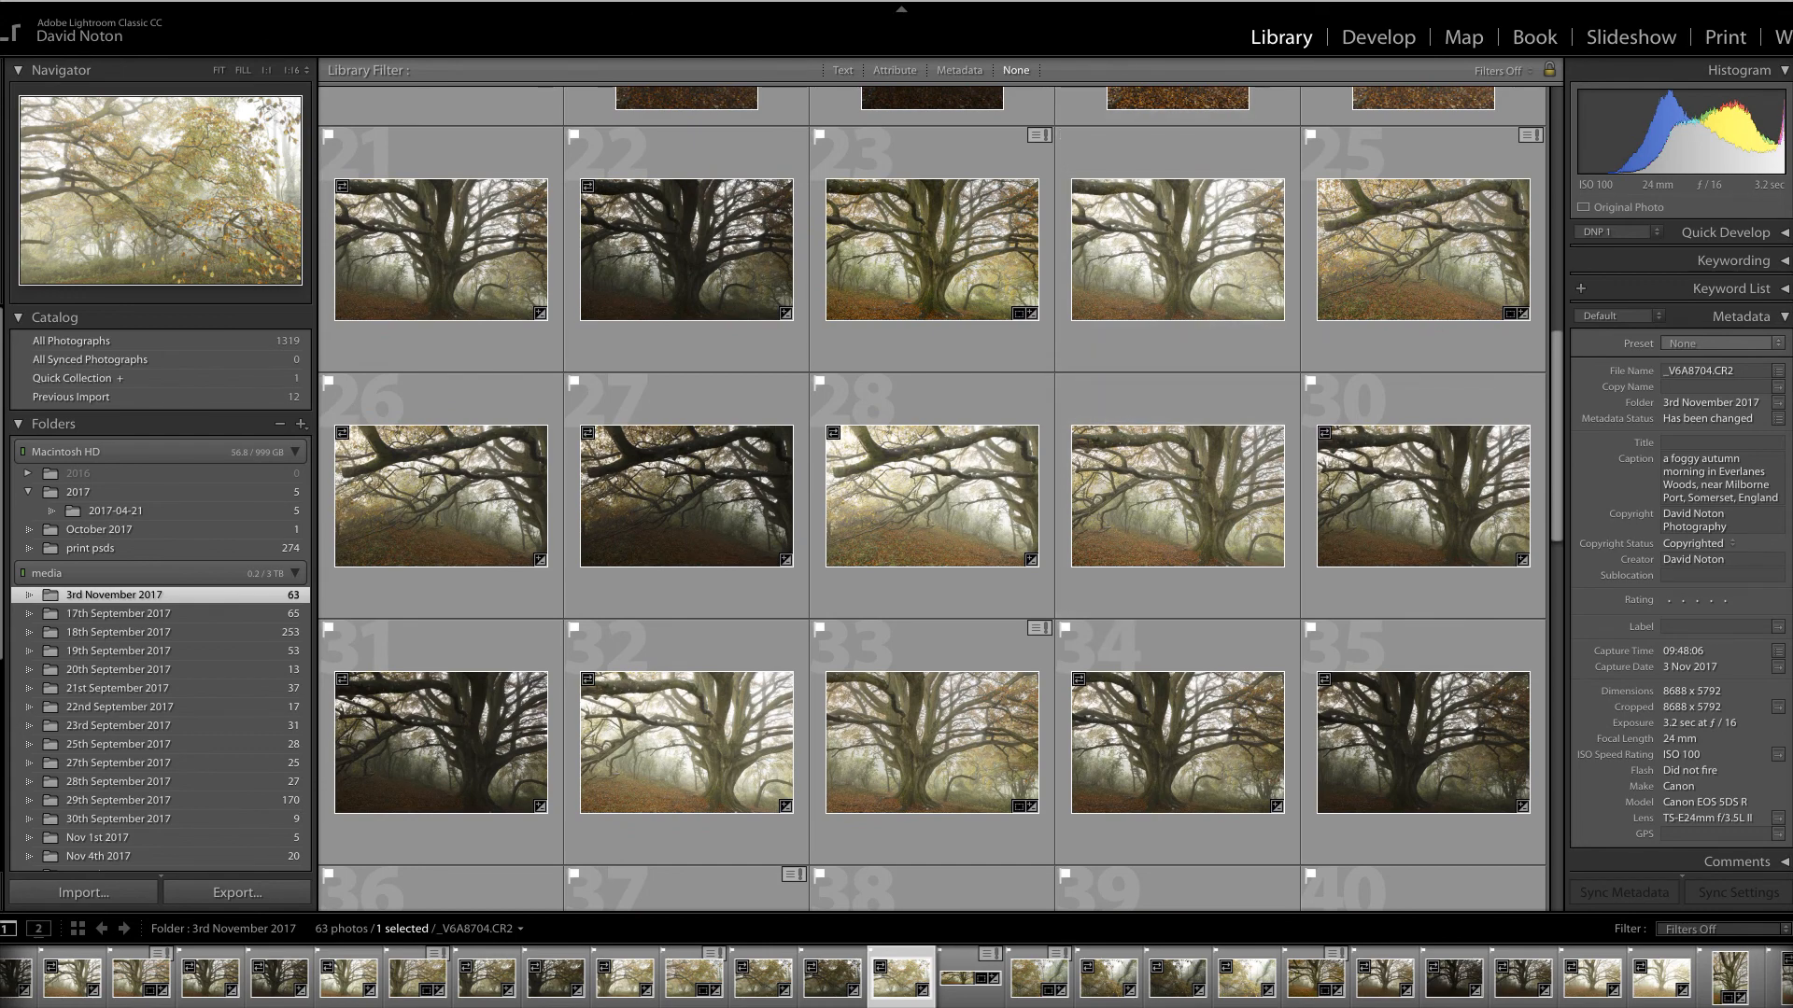
pyautogui.scroll(1, 702, 275)
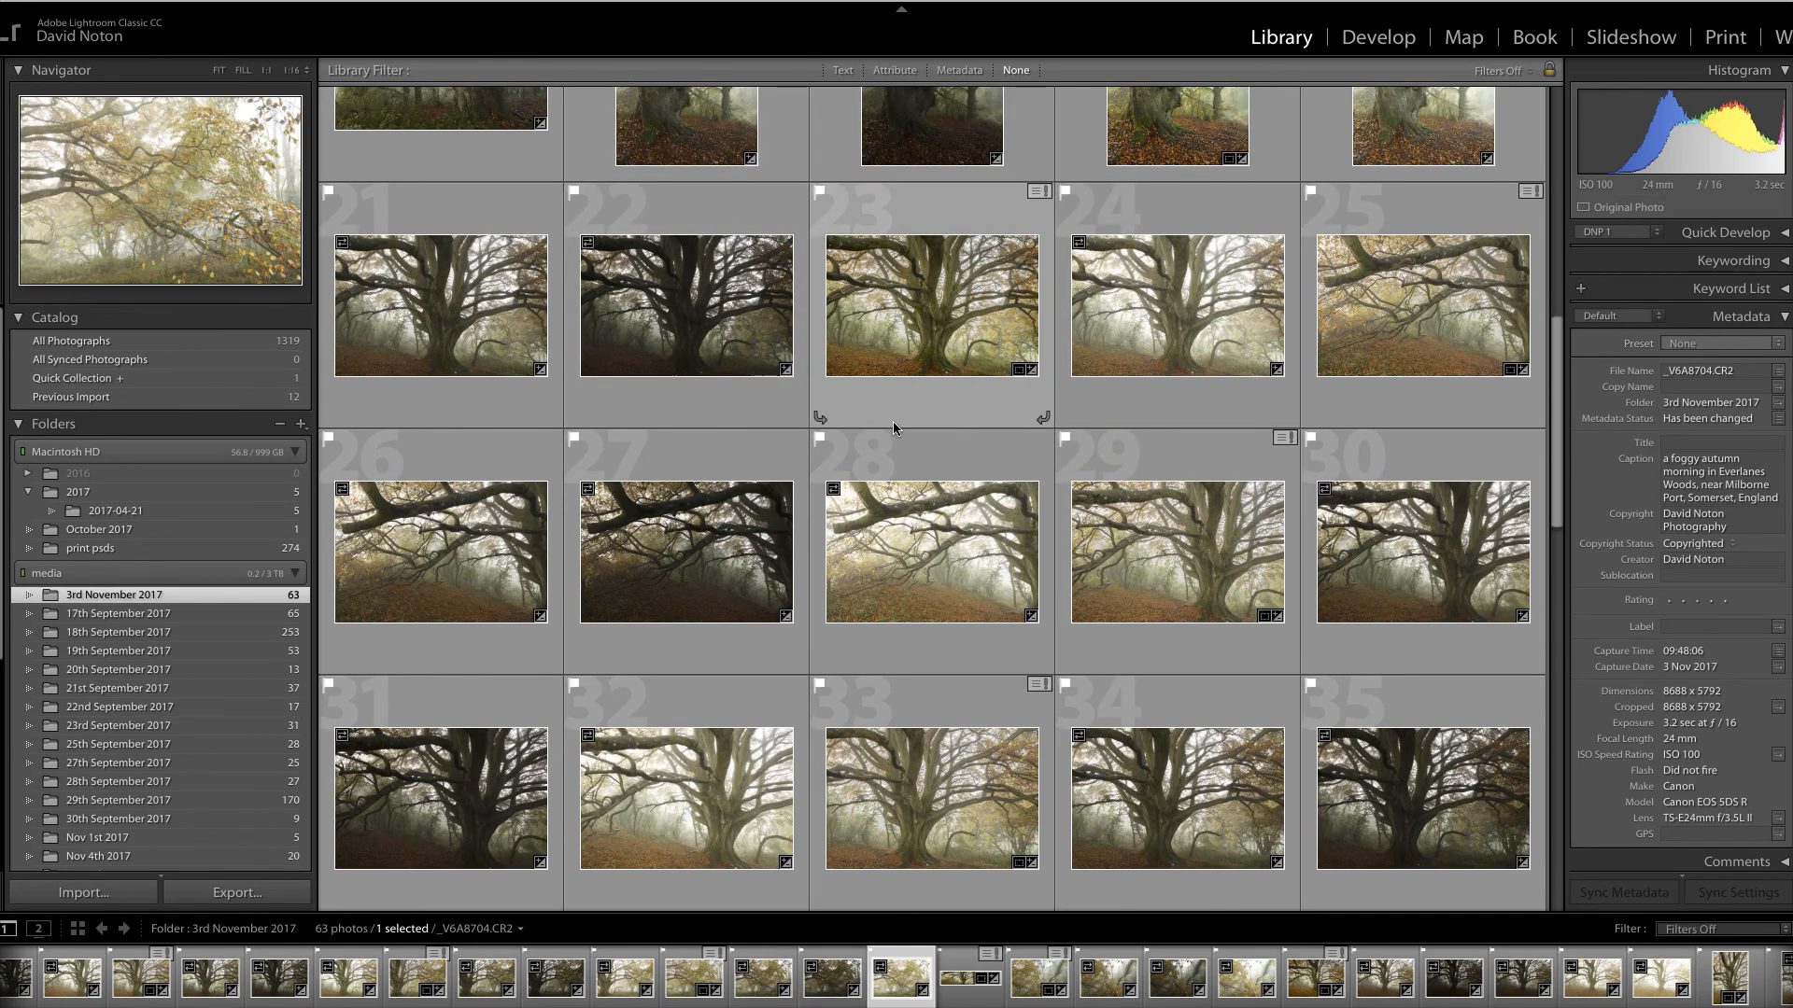
pyautogui.scroll(2, 892, 422)
pyautogui.scroll(1, 893, 422)
pyautogui.scroll(-2, 893, 422)
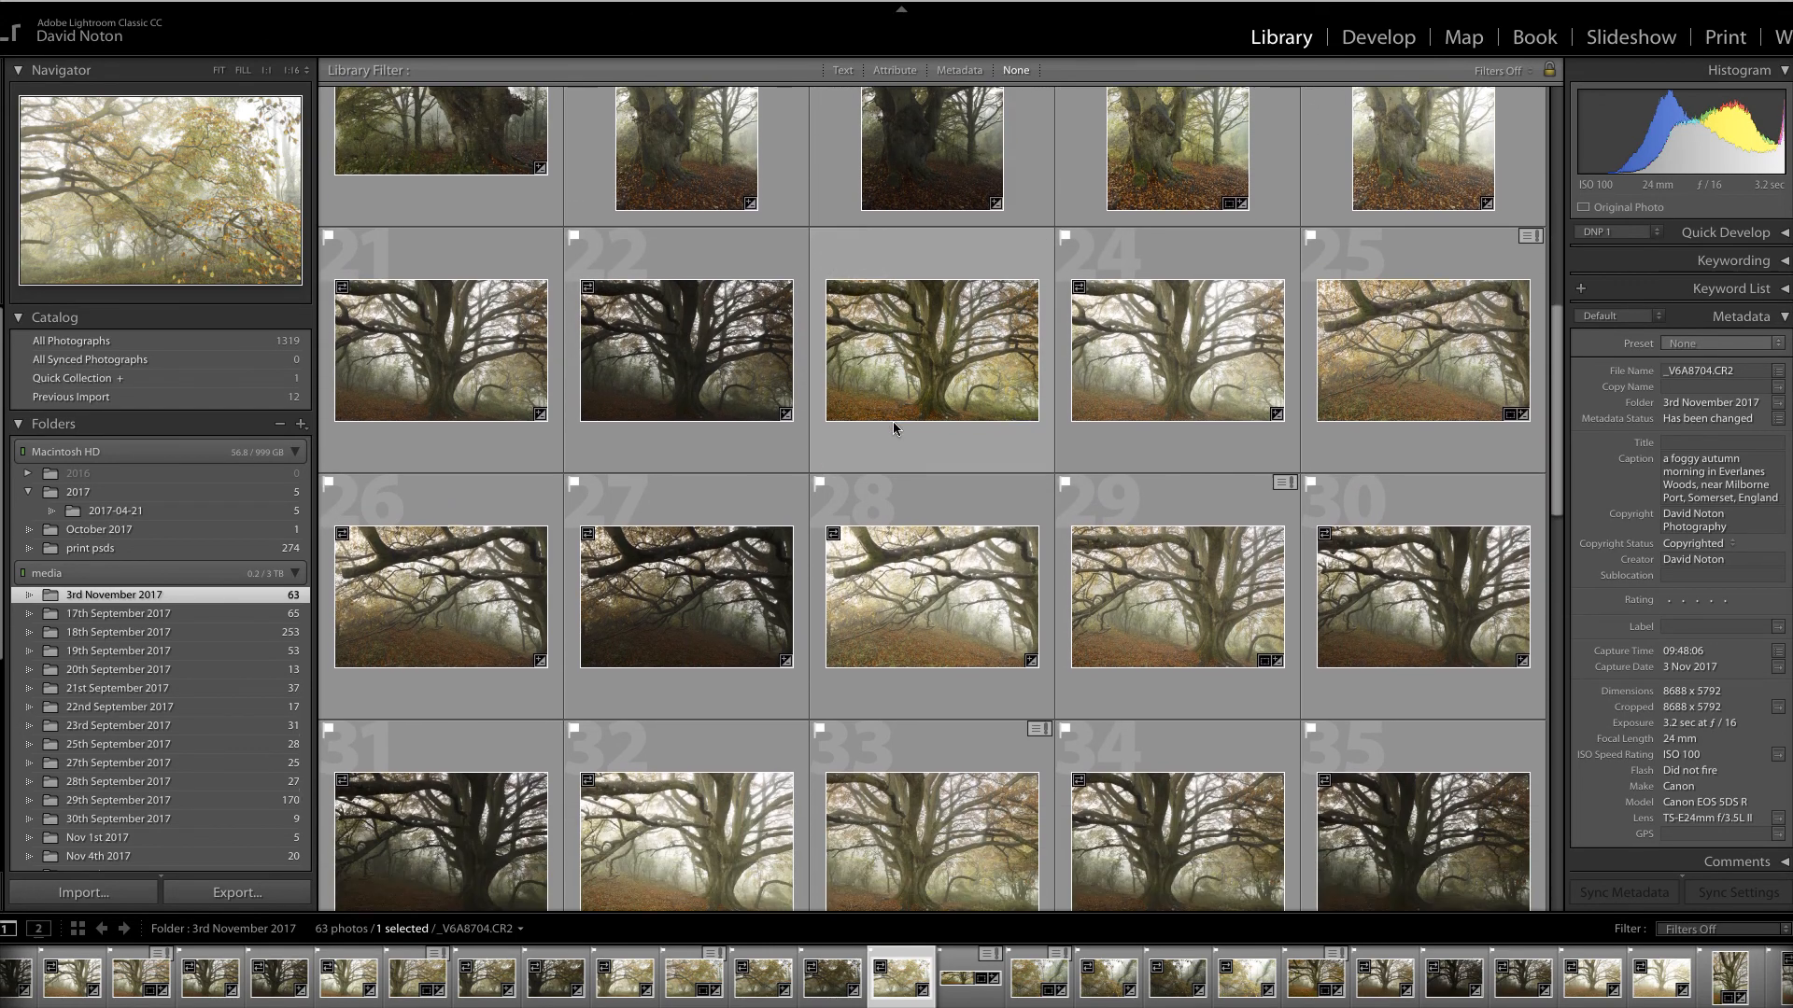
pyautogui.click(474, 564)
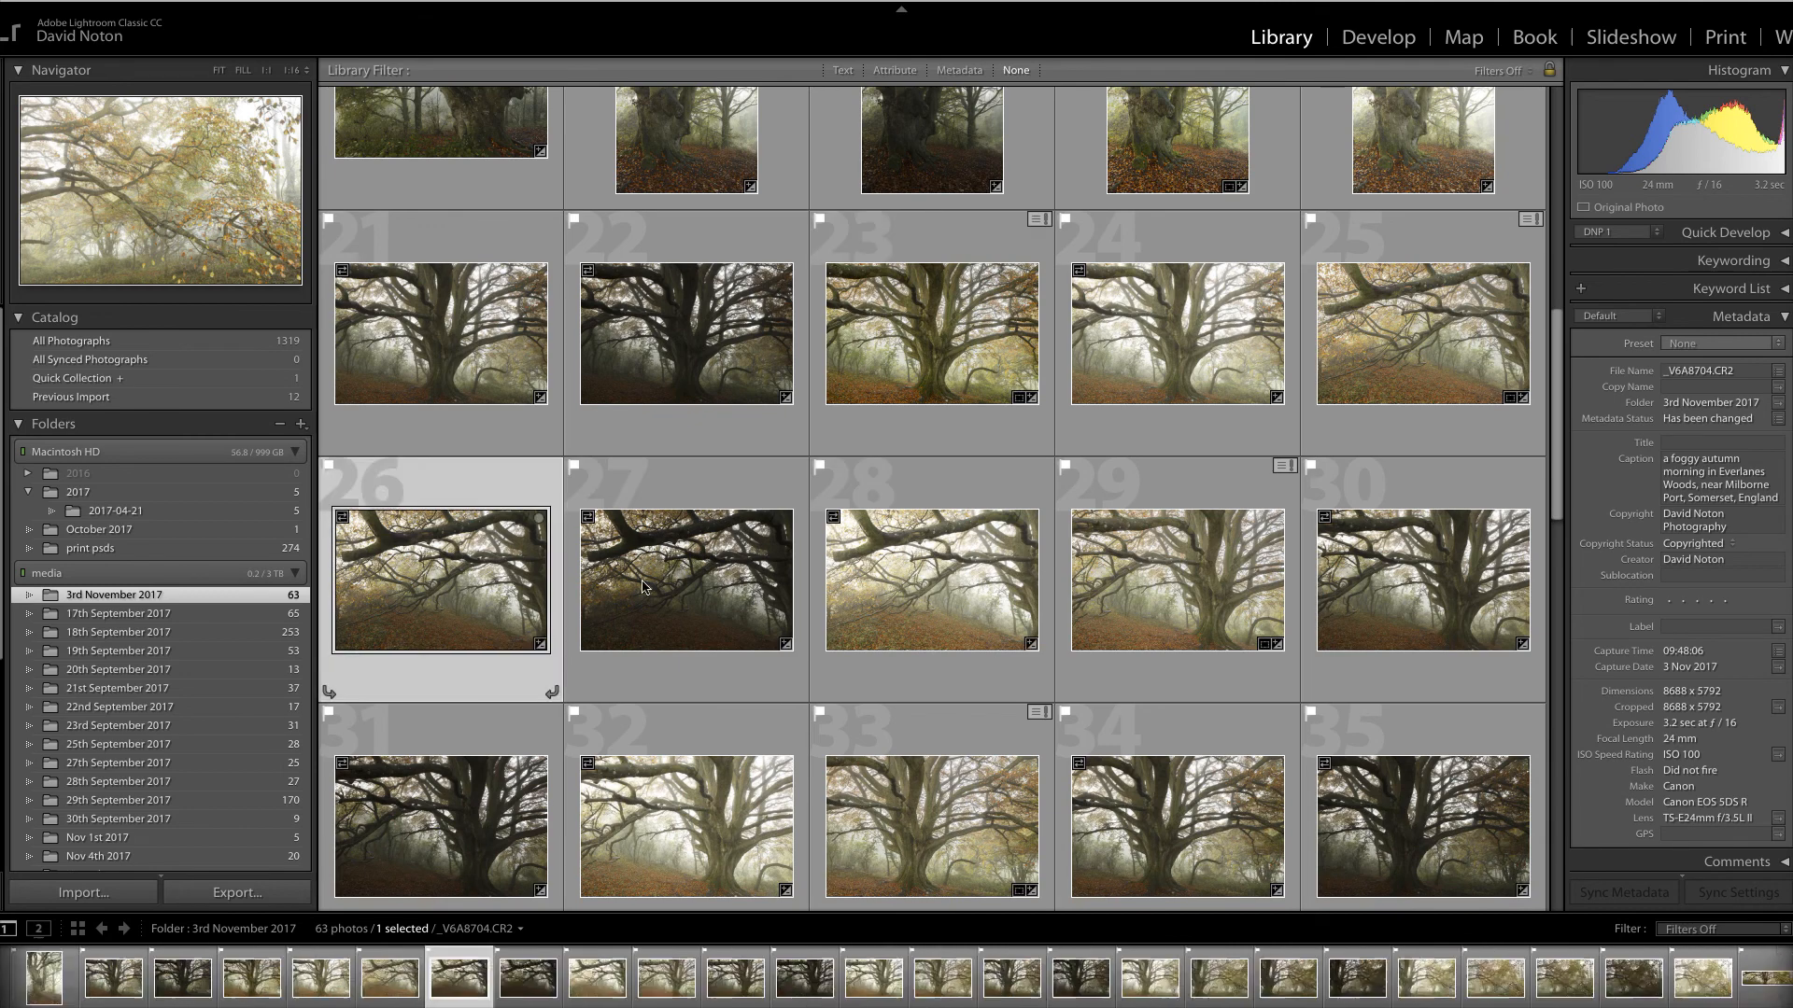
pyautogui.click(686, 579)
pyautogui.click(971, 607)
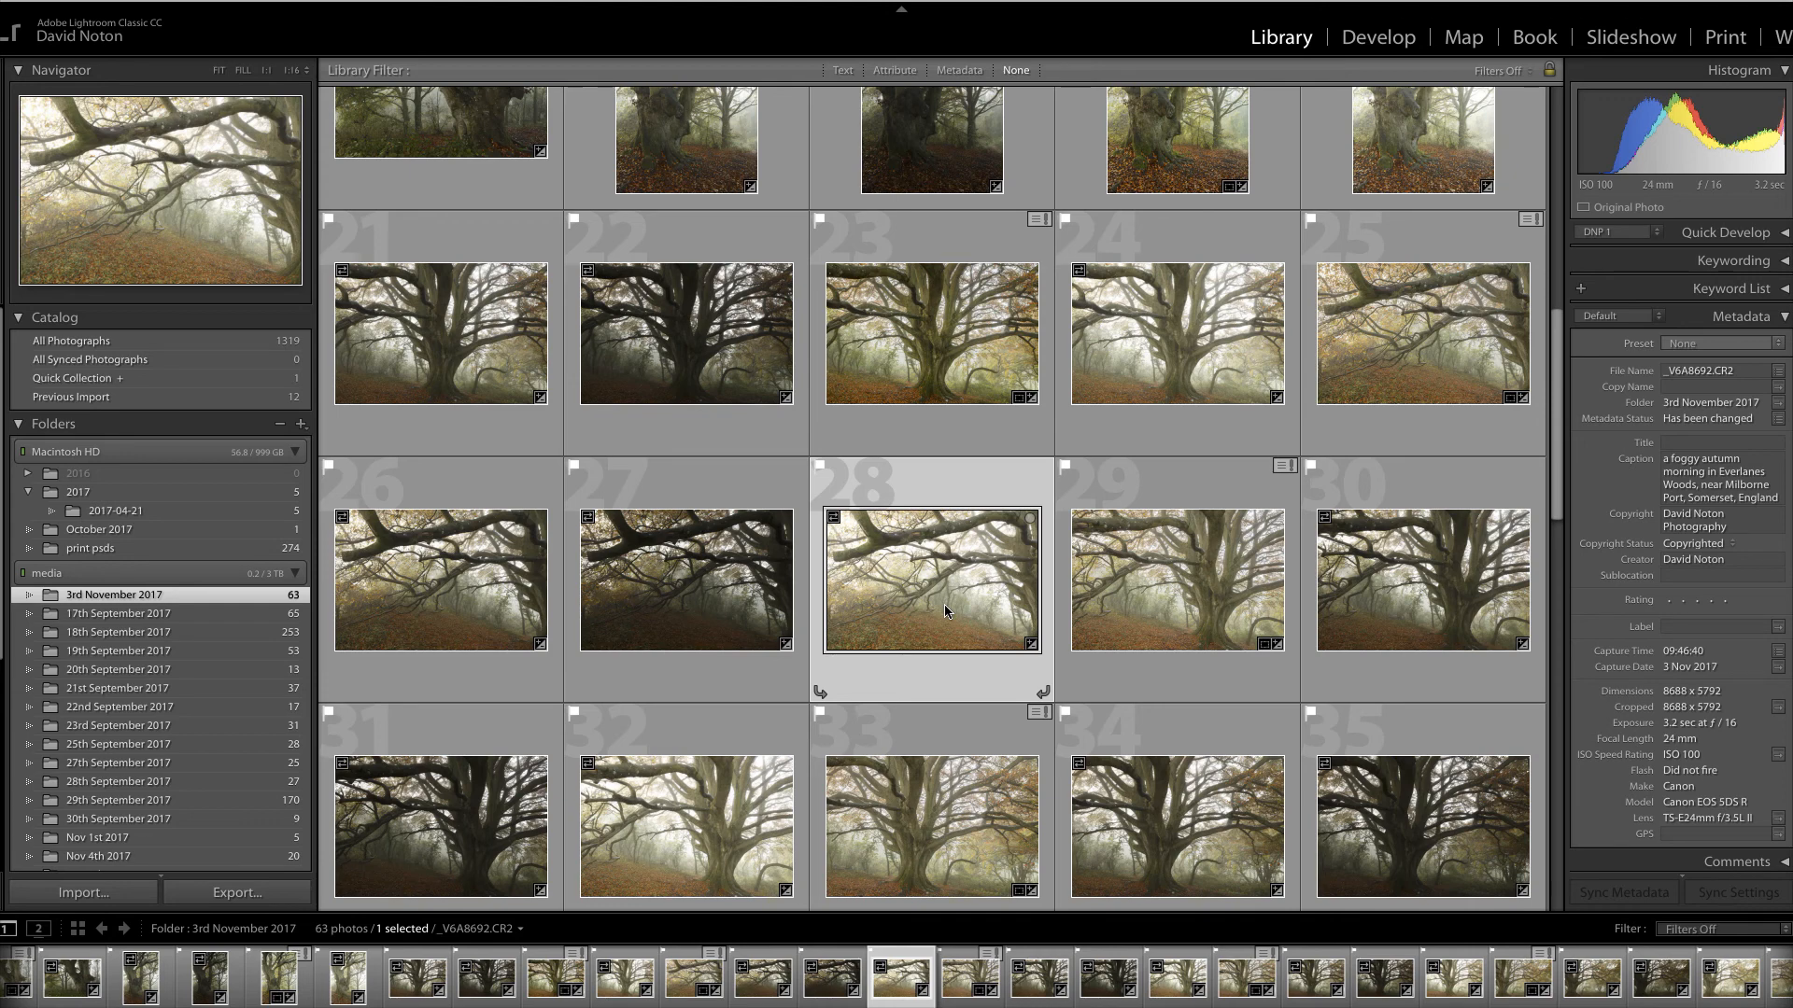
# Look through photos 26 to 31 to compare the bracketed exposures
pyautogui.click(491, 575)
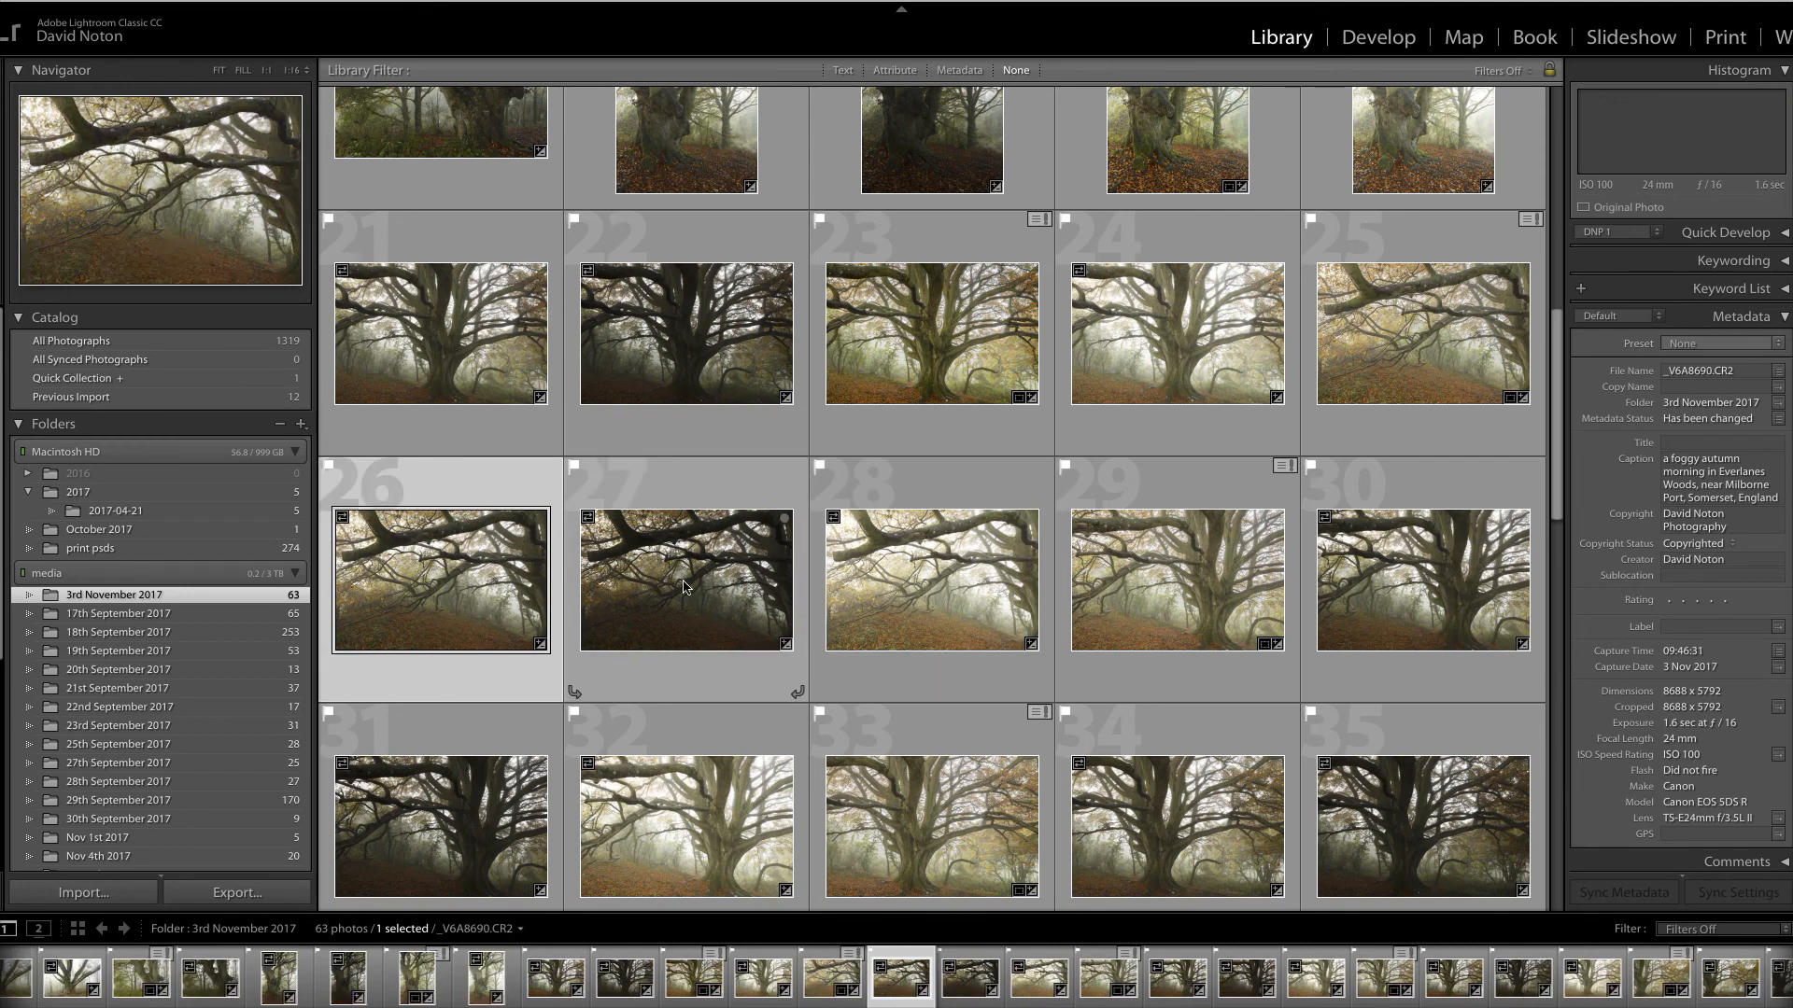
pyautogui.click(687, 586)
pyautogui.click(927, 594)
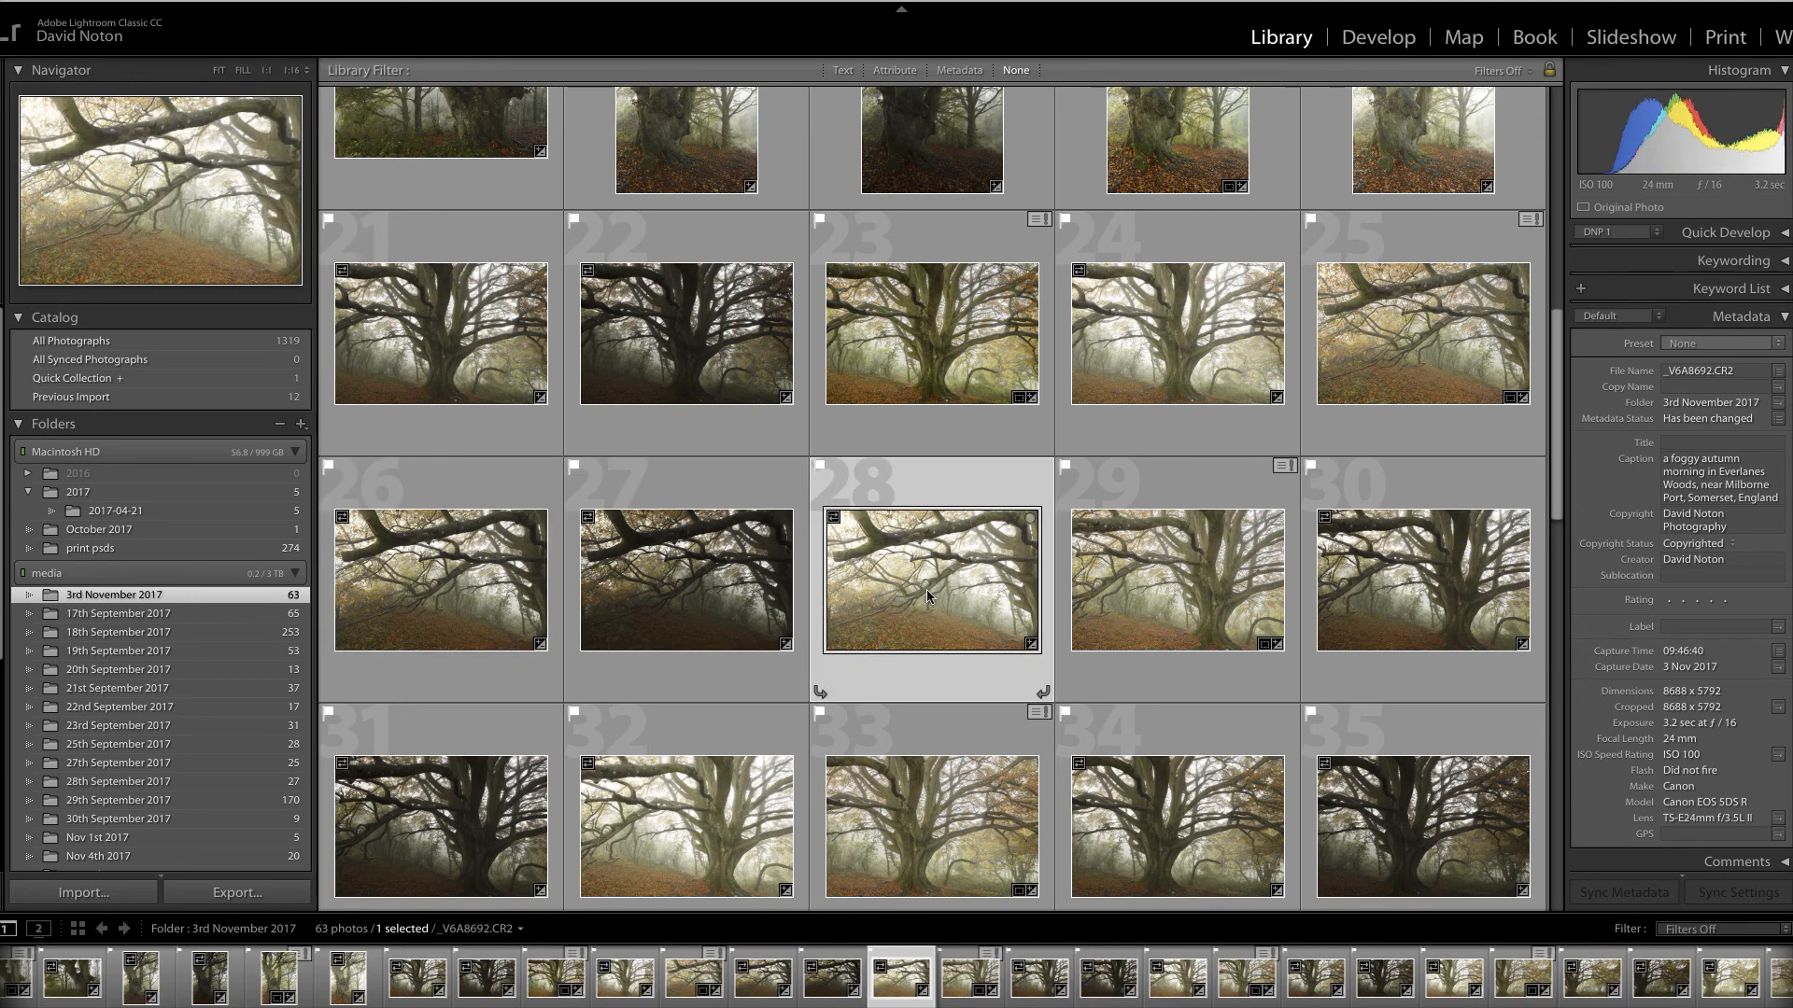
pyautogui.click(1214, 598)
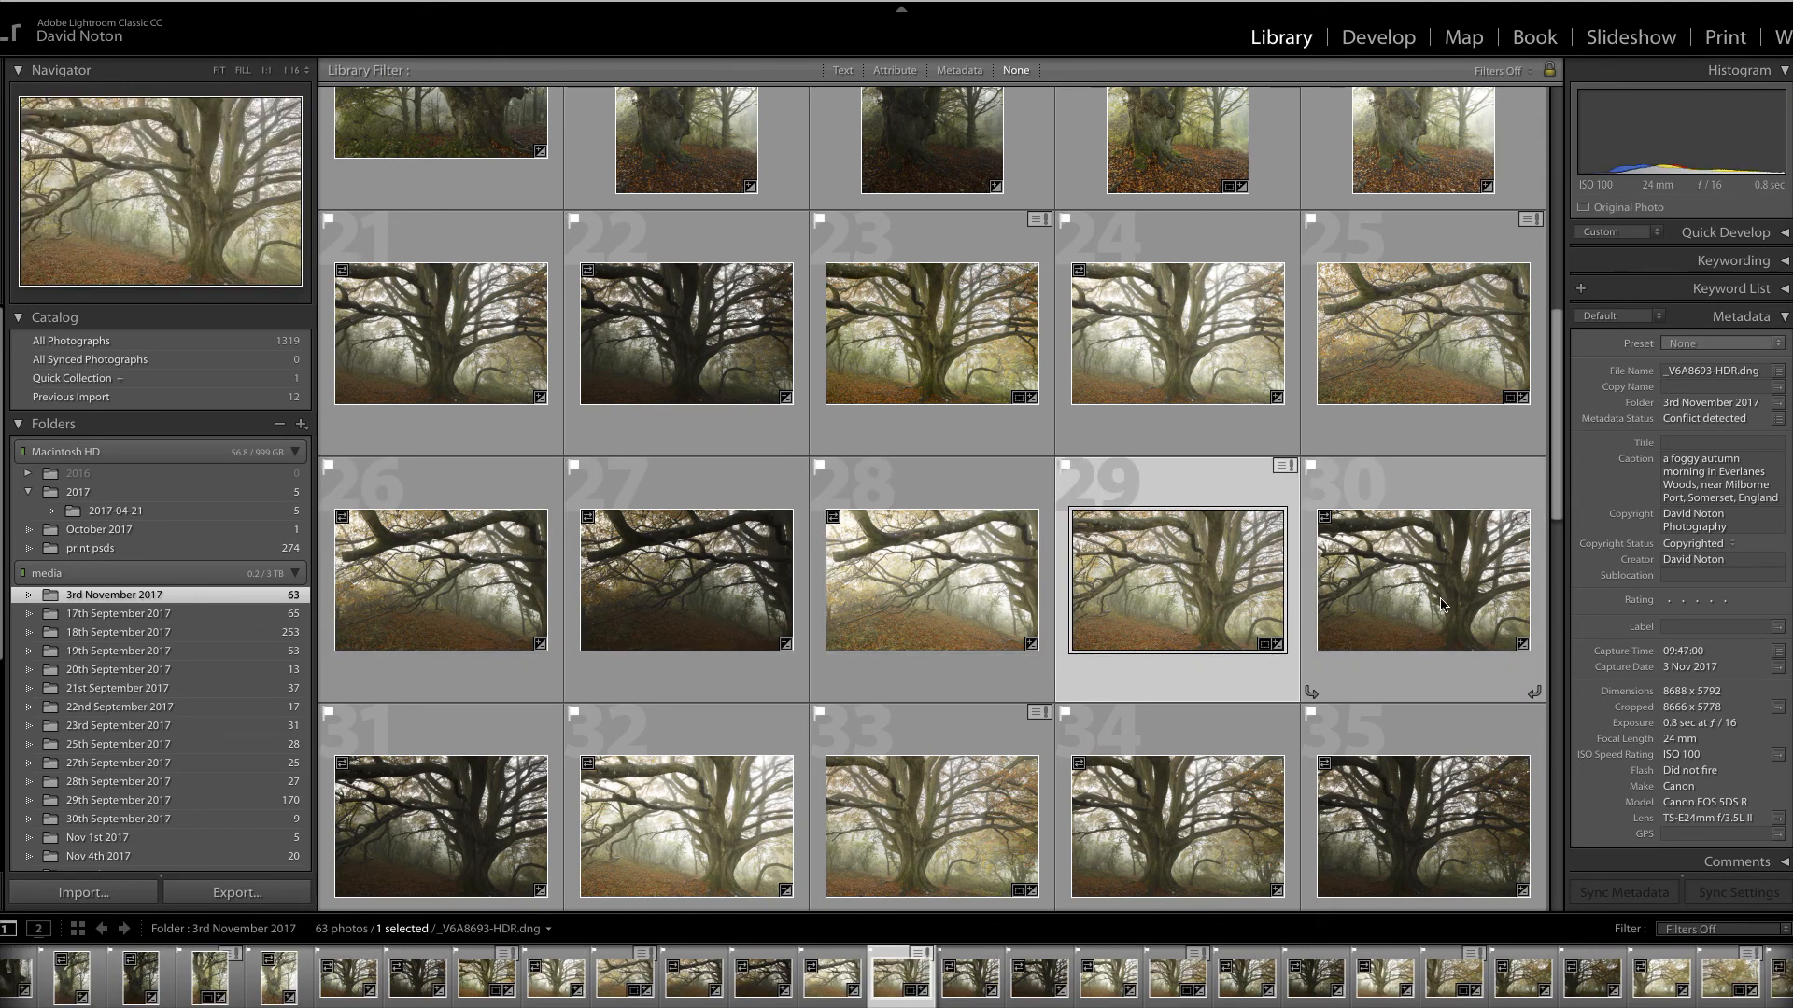
pyautogui.click(1354, 598)
pyautogui.click(336, 826)
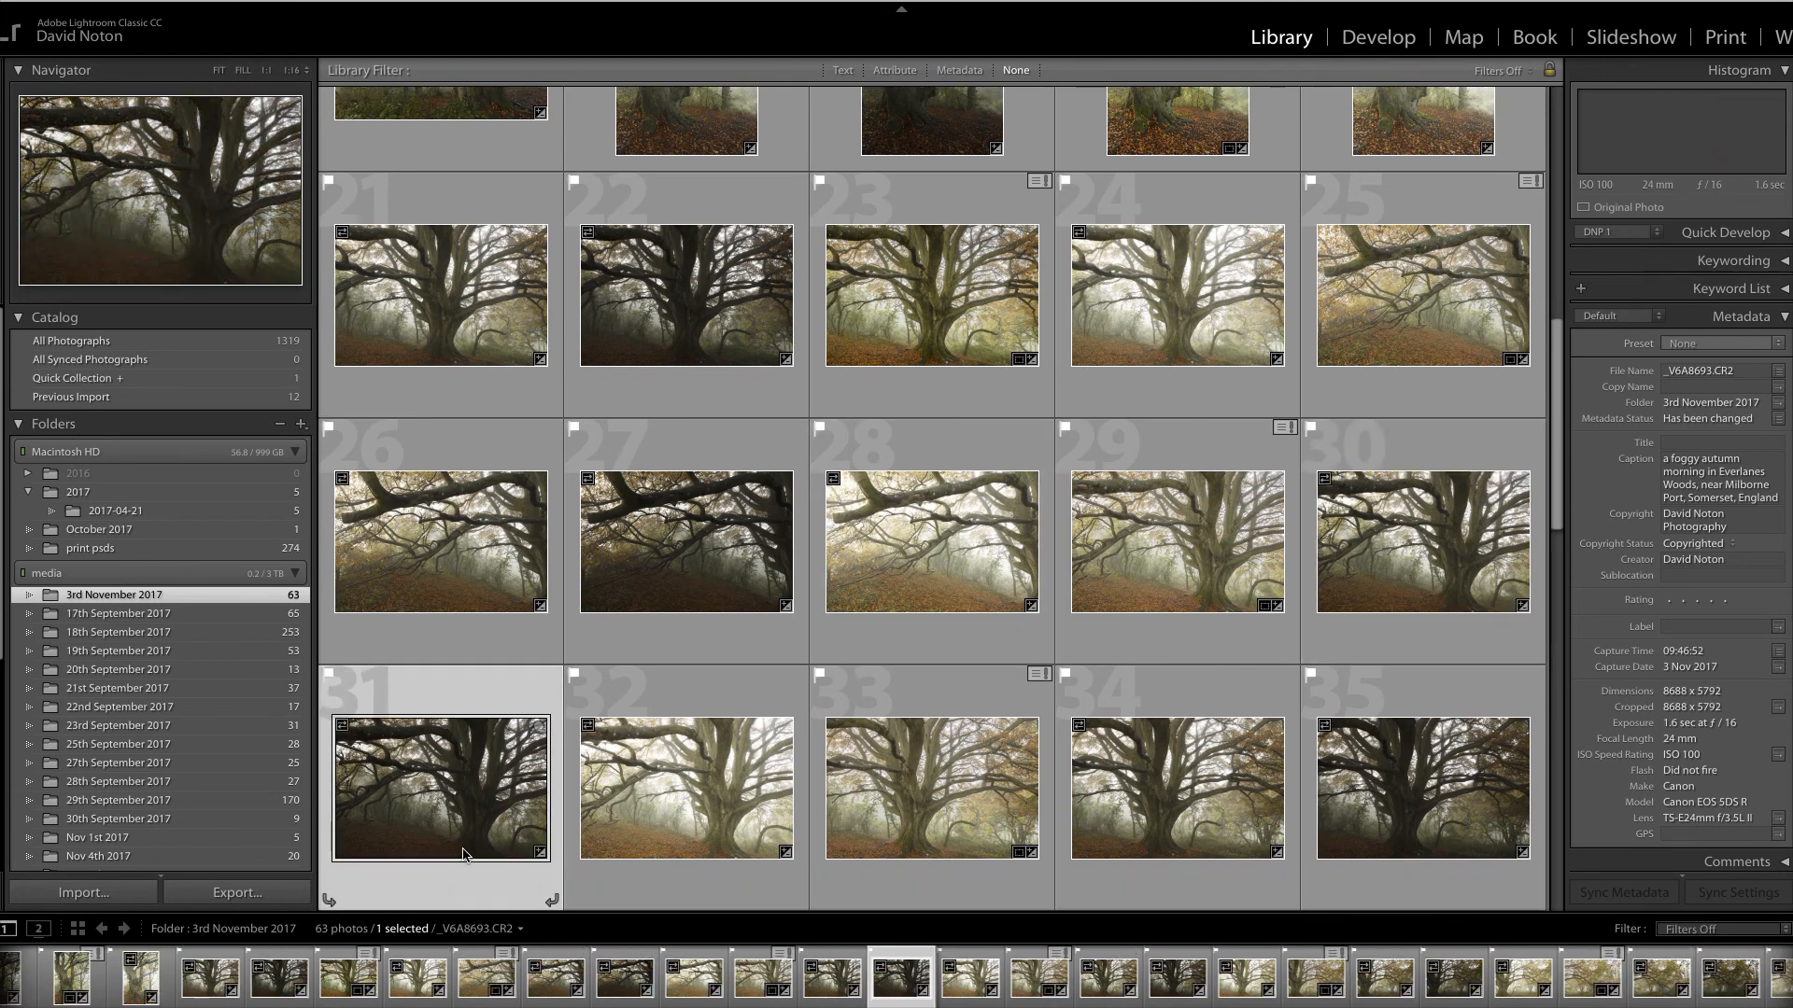
pyautogui.scroll(3, 794, 473)
pyautogui.scroll(-3, 794, 473)
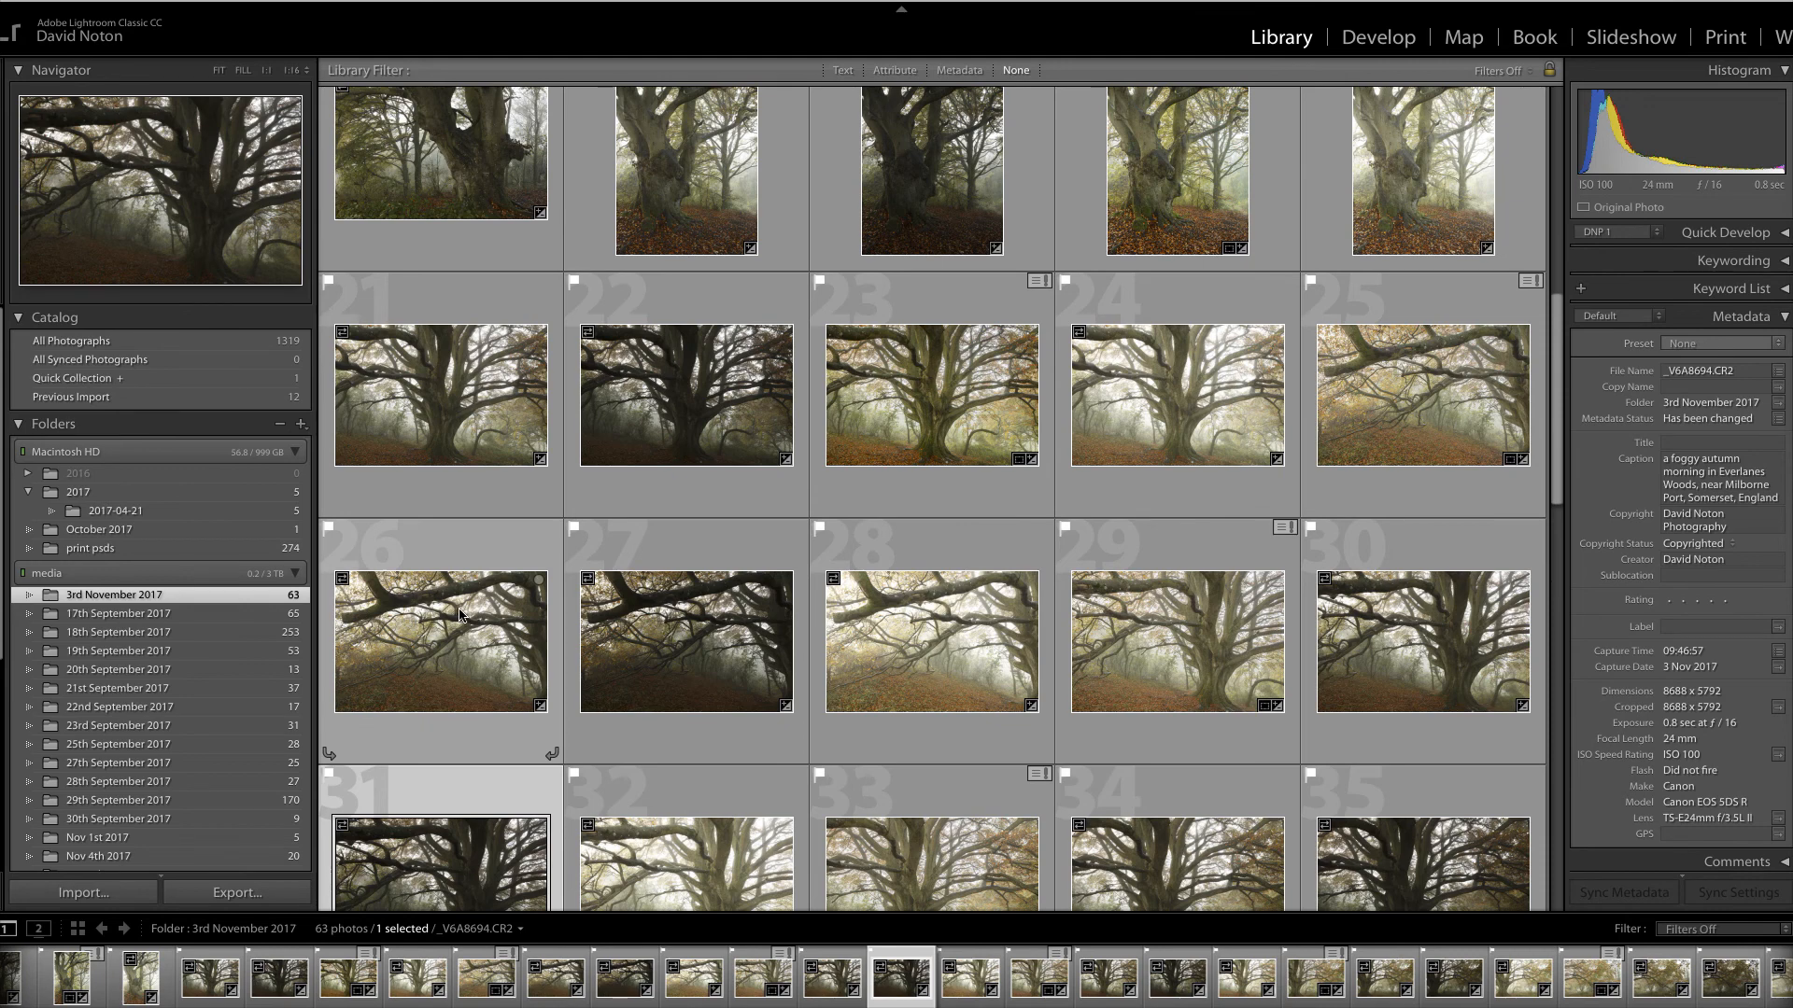
pyautogui.scroll(-1, 460, 614)
# Select photos 26 through 28 together as the bracketed exposure group
pyautogui.click(467, 597)
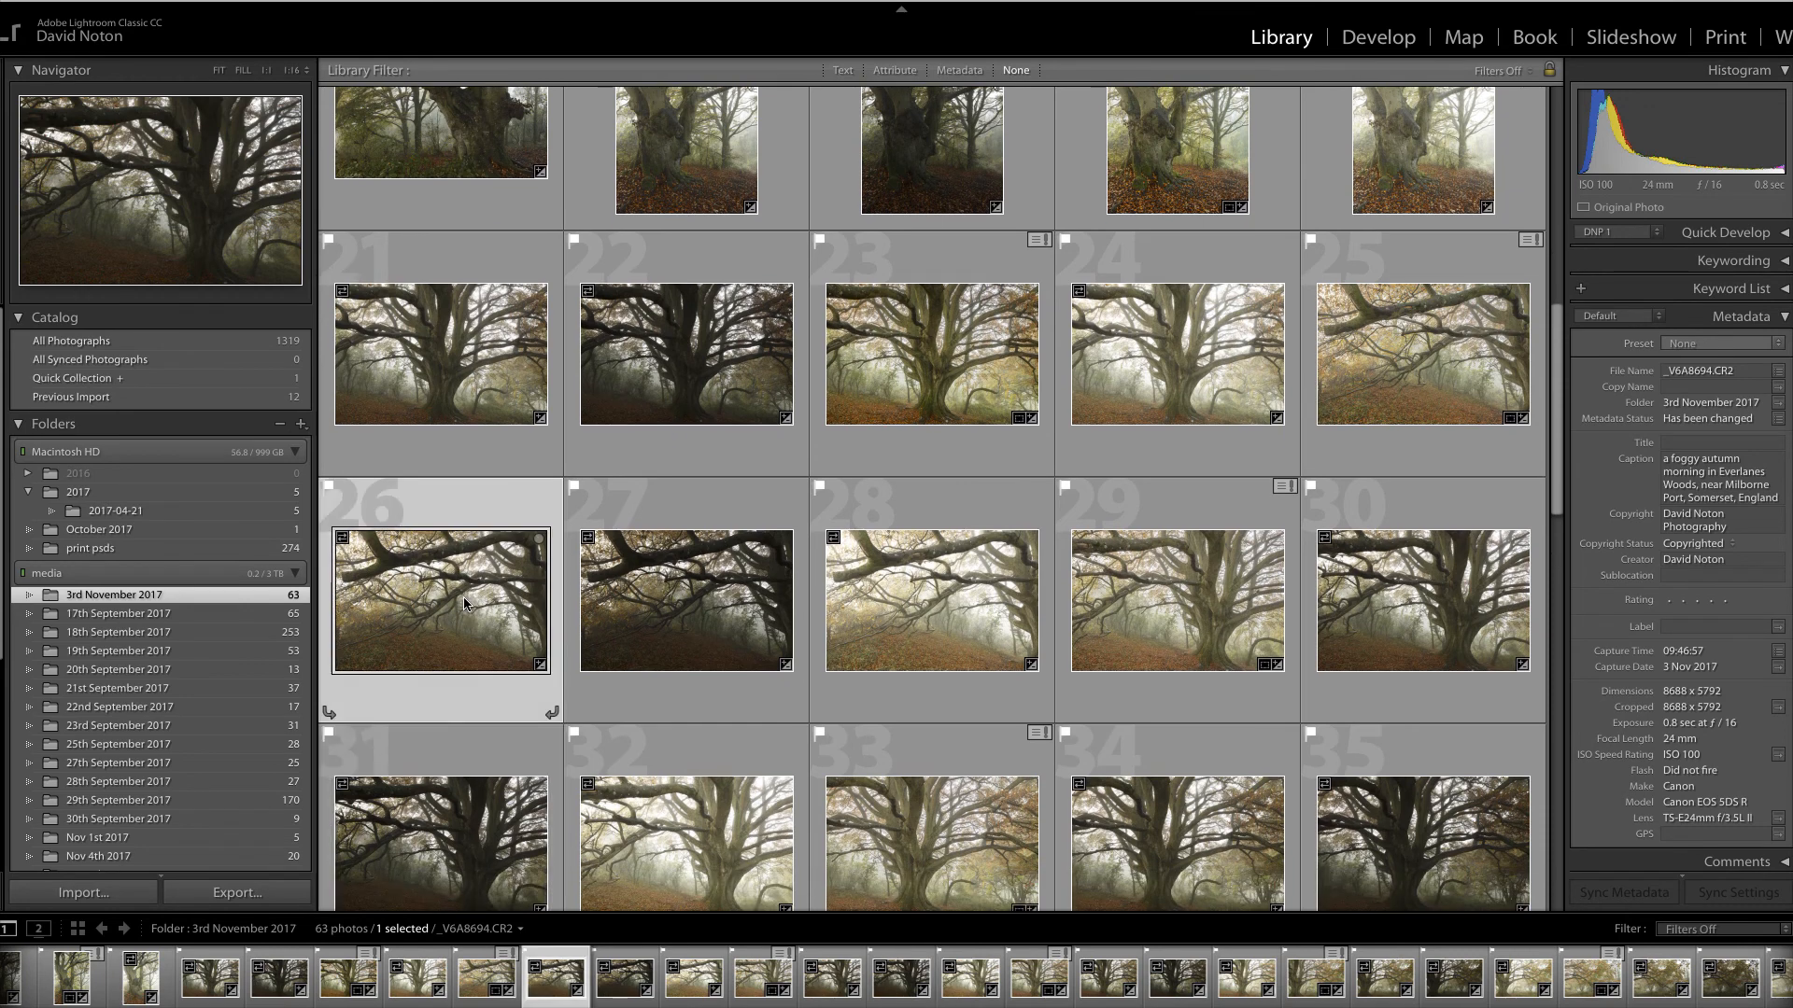
pyautogui.click(711, 612)
pyautogui.click(461, 584)
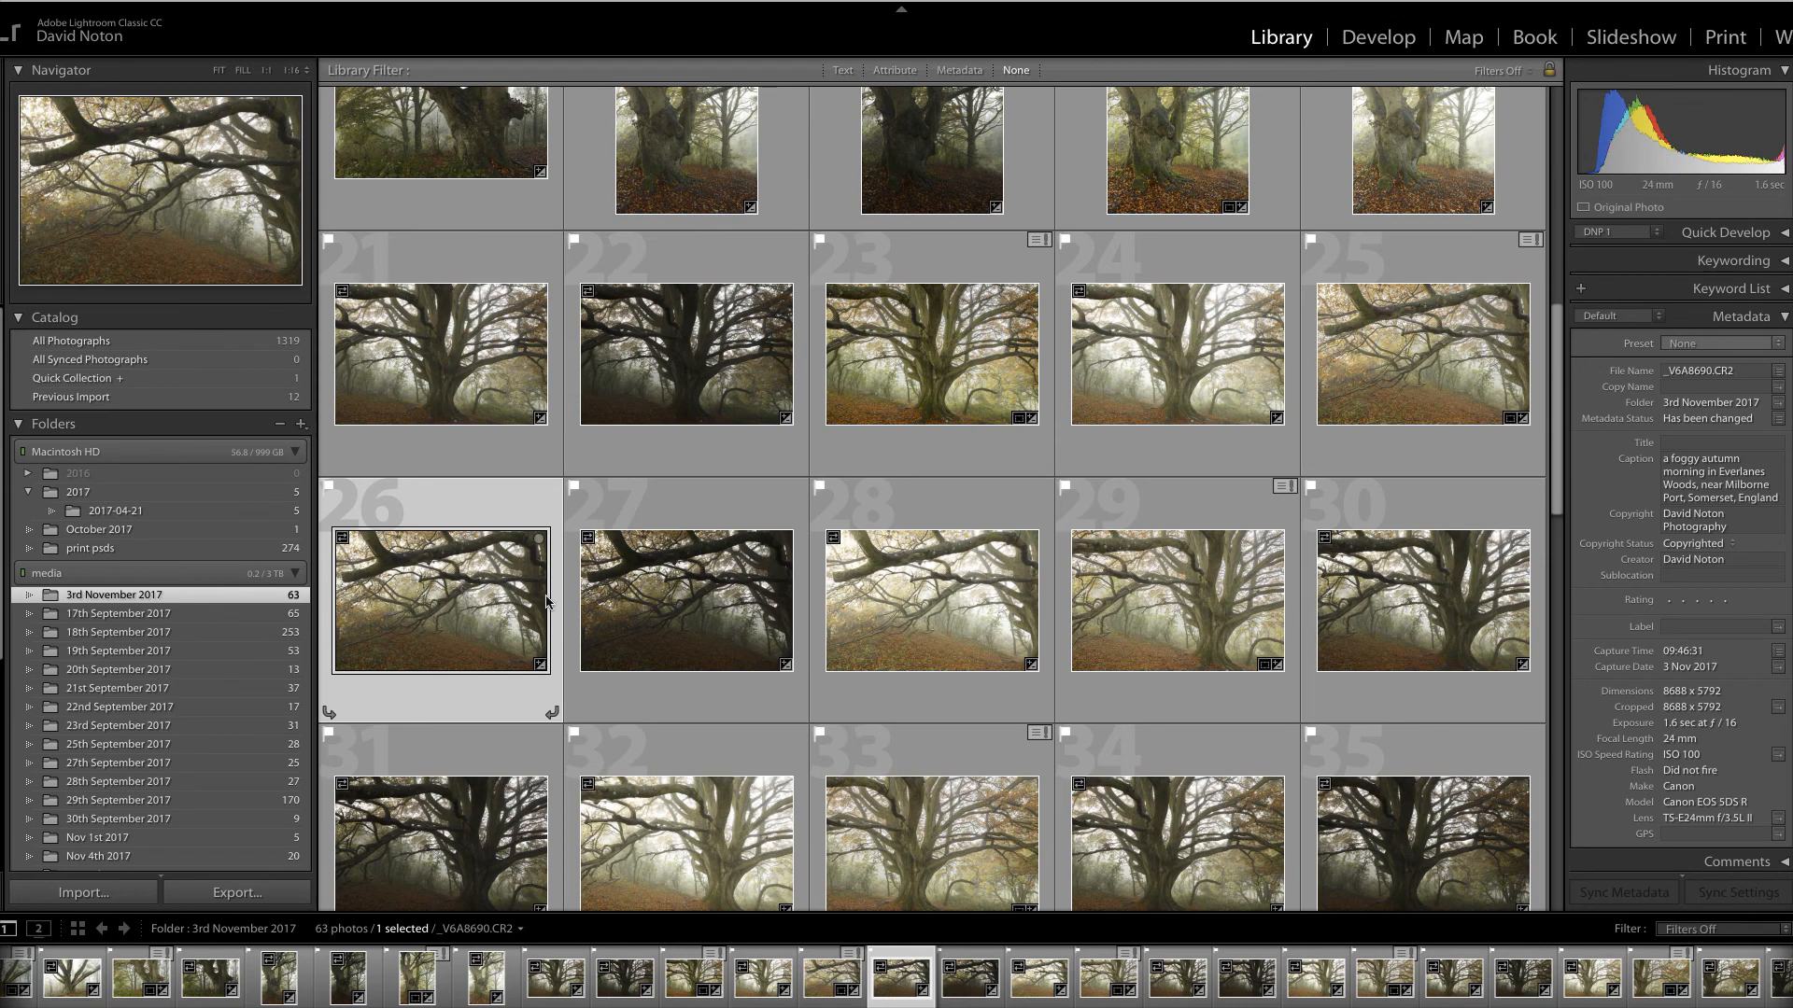
pyautogui.keyDown('shift'); pyautogui.click(672, 616); pyautogui.keyUp('shift')
pyautogui.keyDown('shift'); pyautogui.click(915, 624); pyautogui.keyUp('shift')
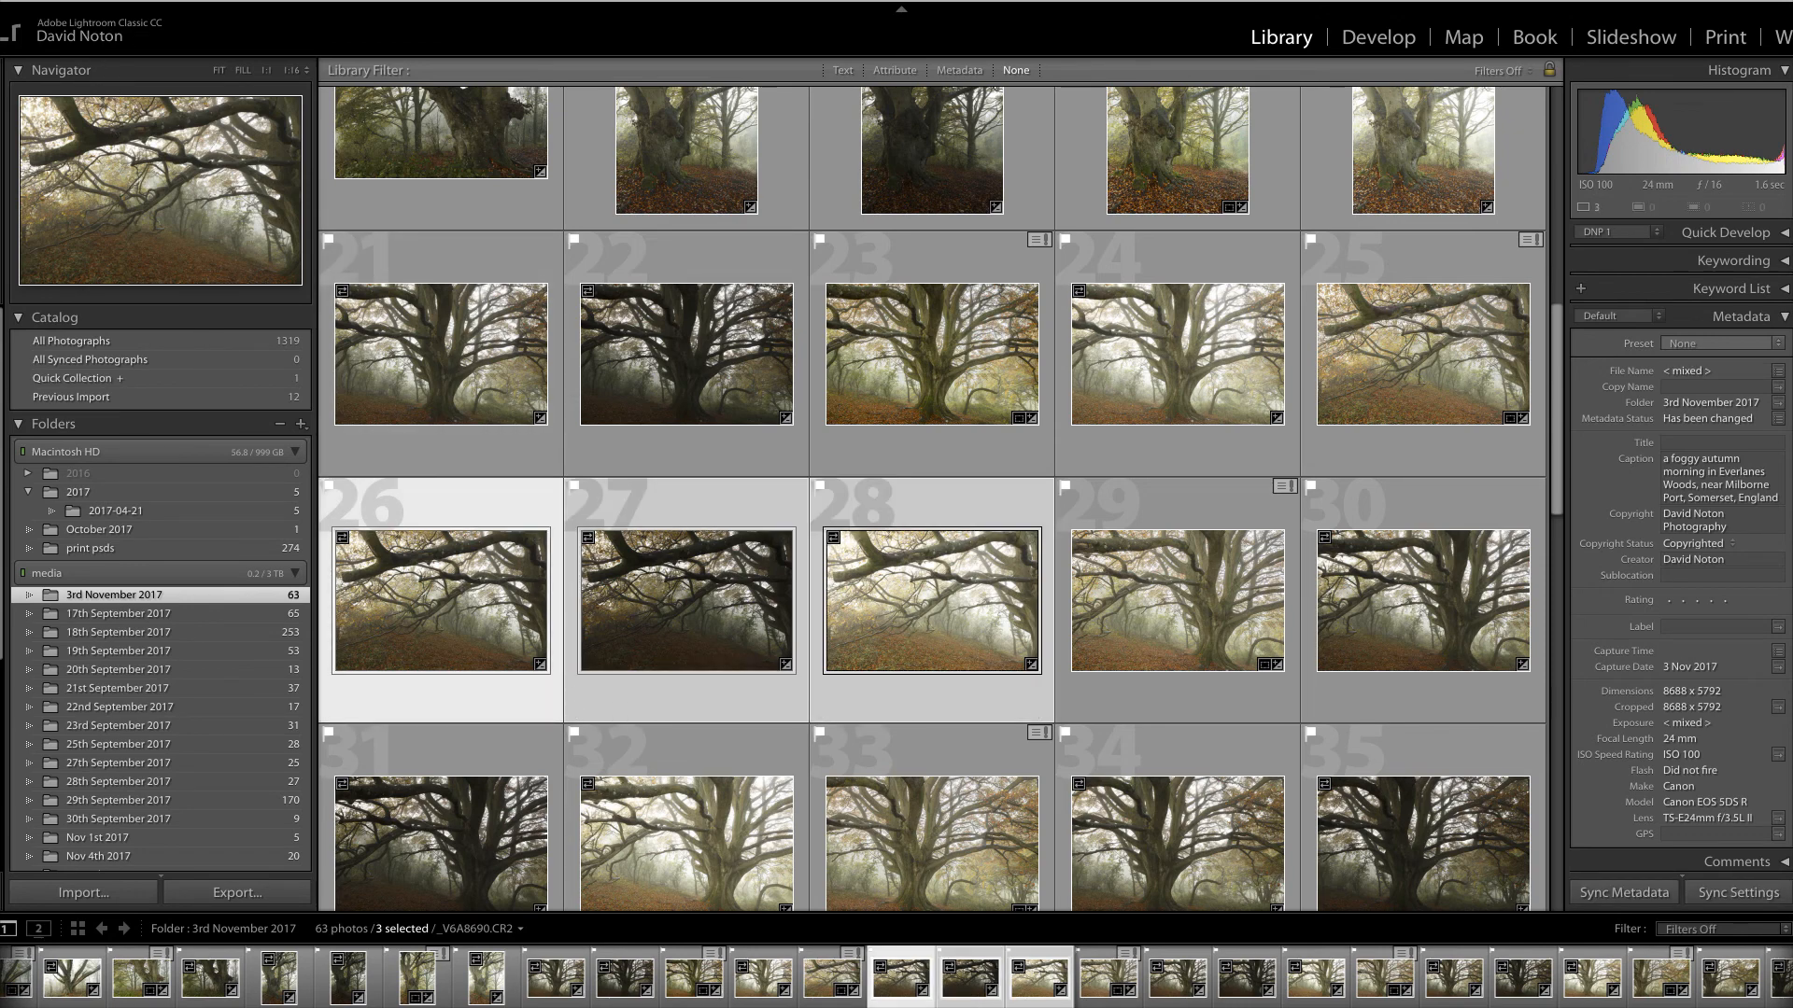
# Merge photos 26–28 to HDR with Auto Align, Auto Tone and High deghosting
pyautogui.moveTo(4, 62)
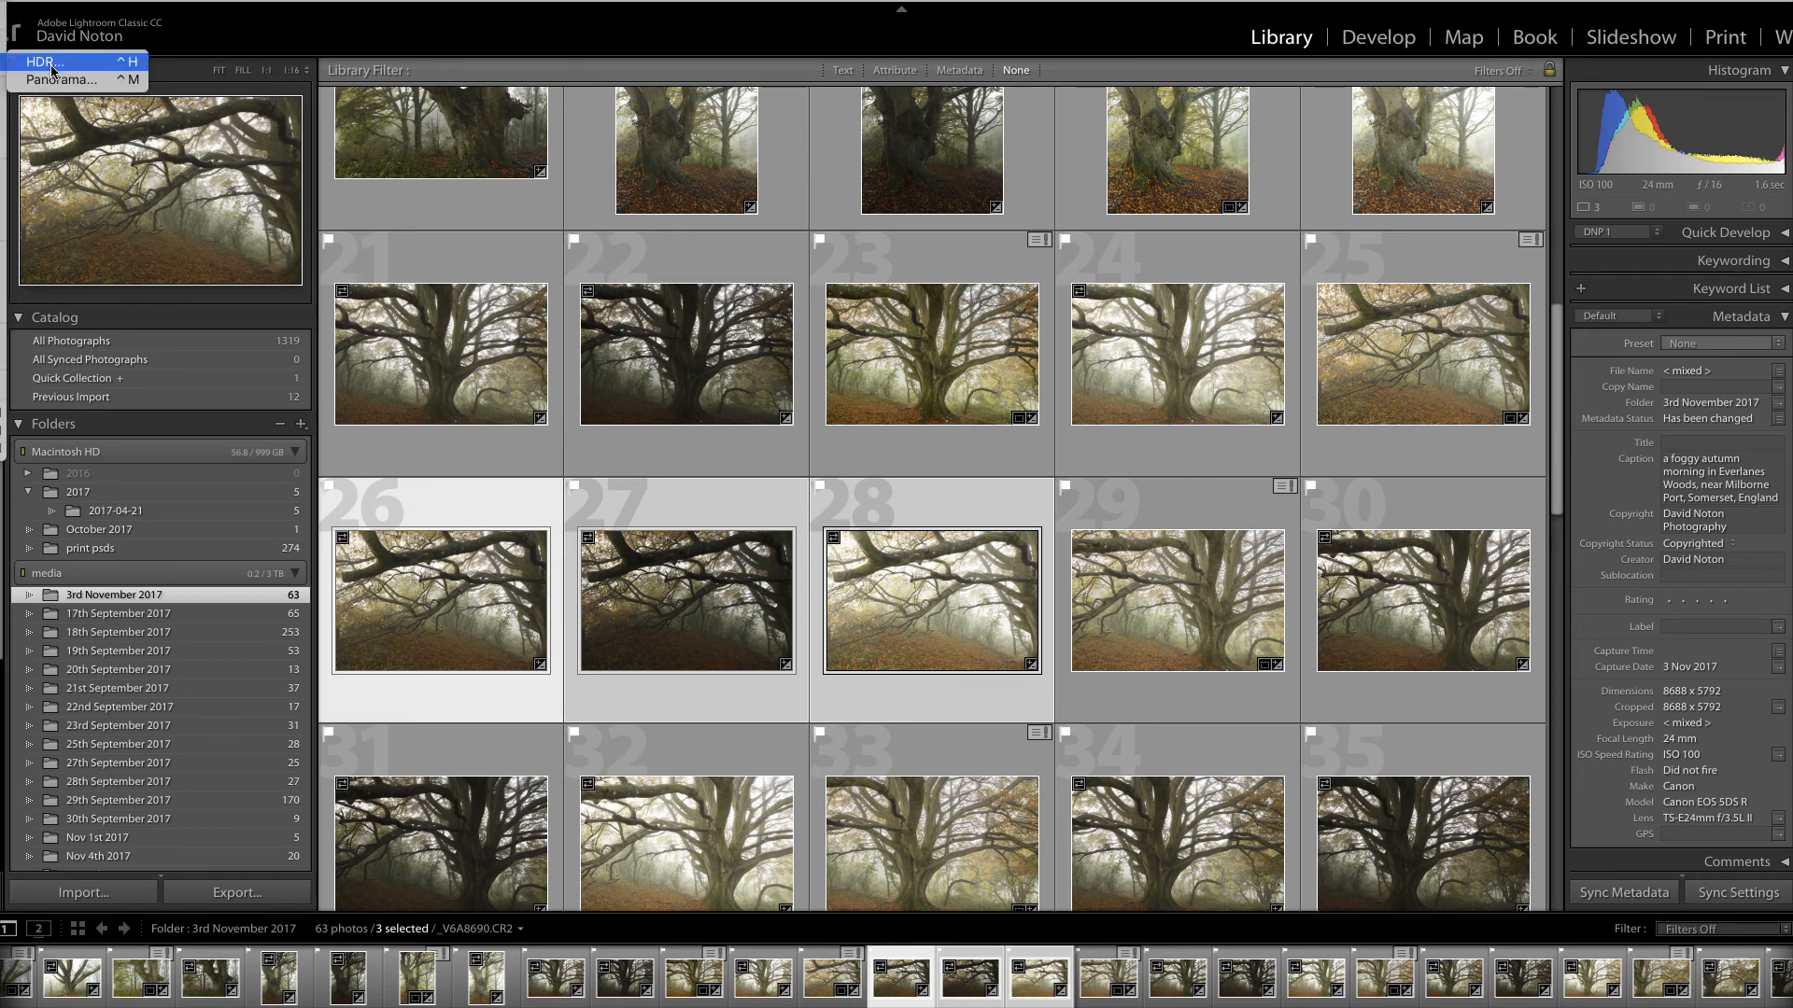
pyautogui.click(51, 68)
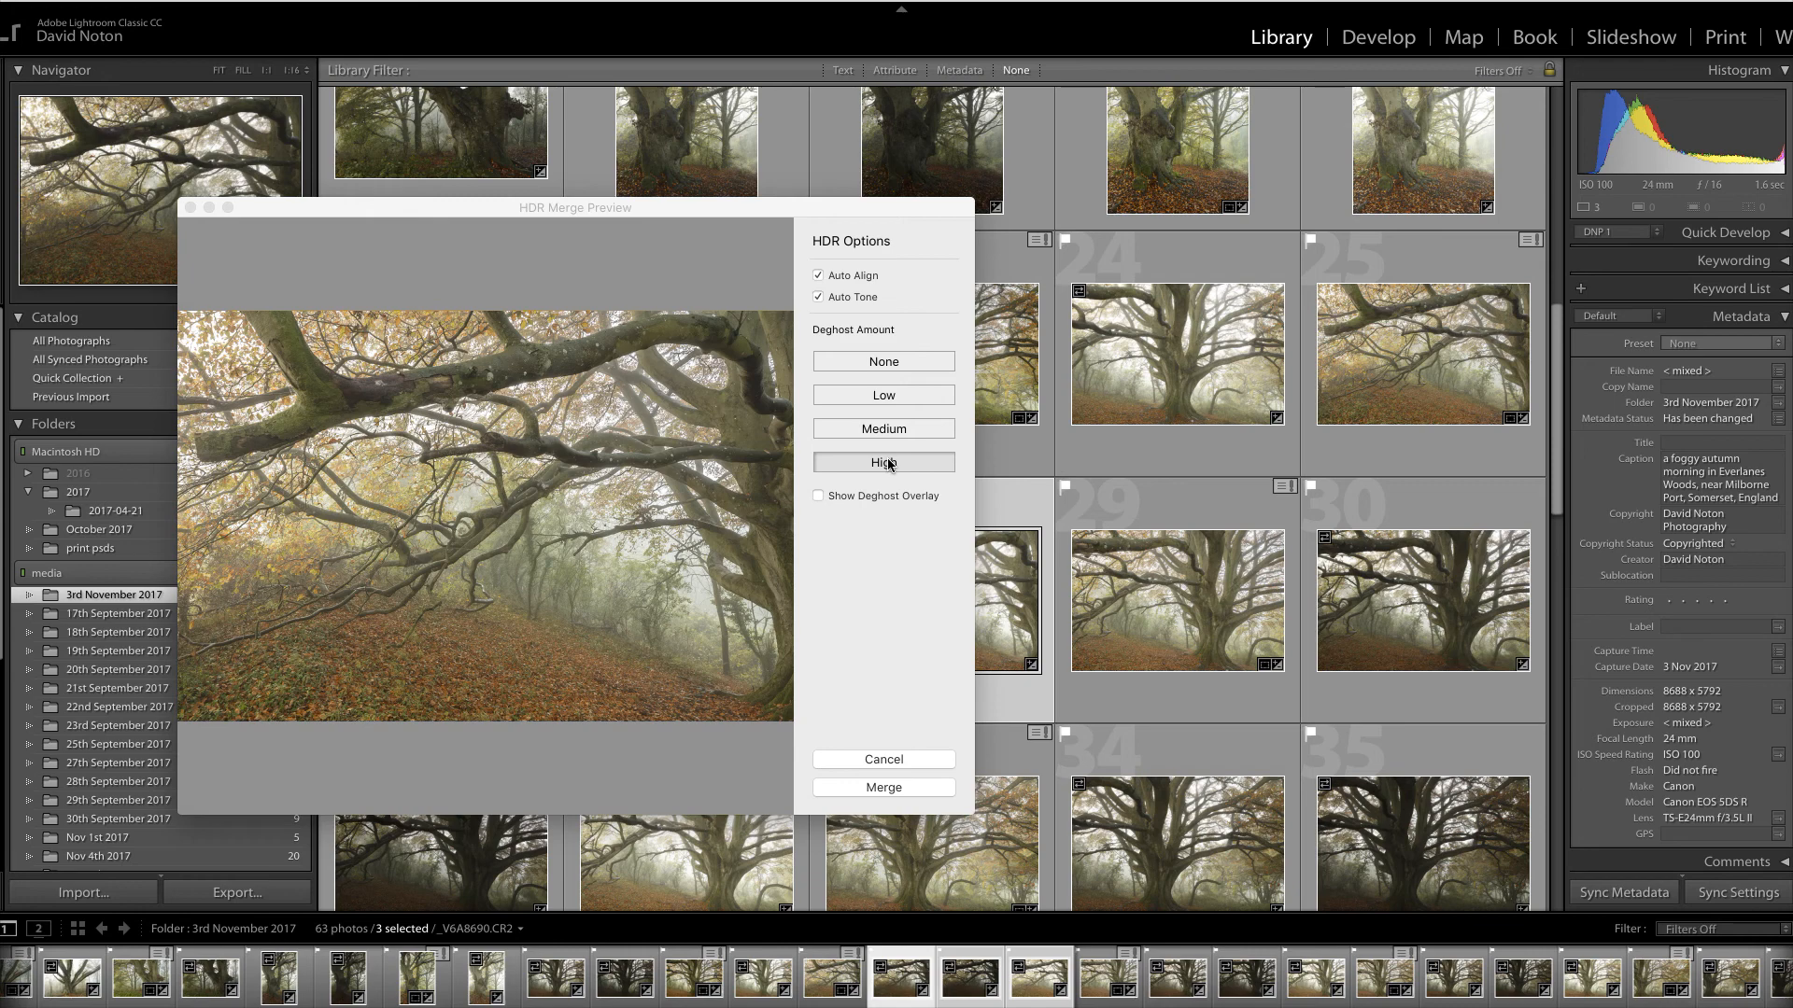
pyautogui.click(883, 788)
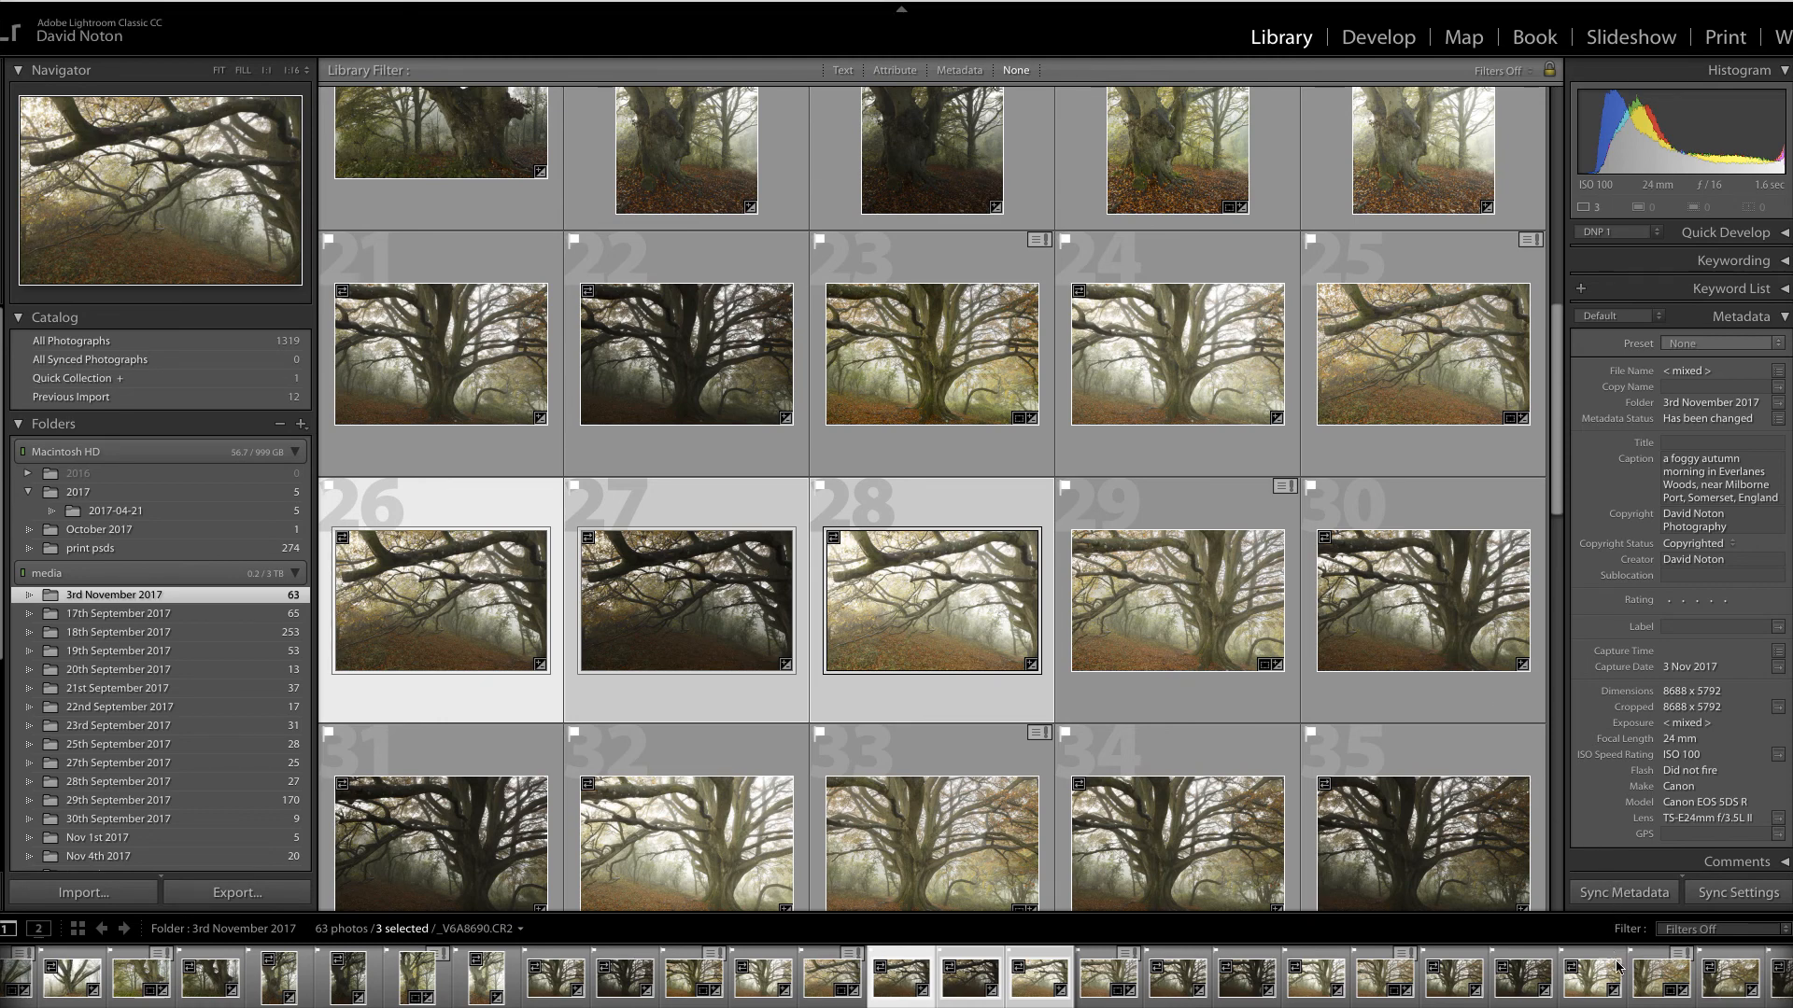
pyautogui.click(1423, 357)
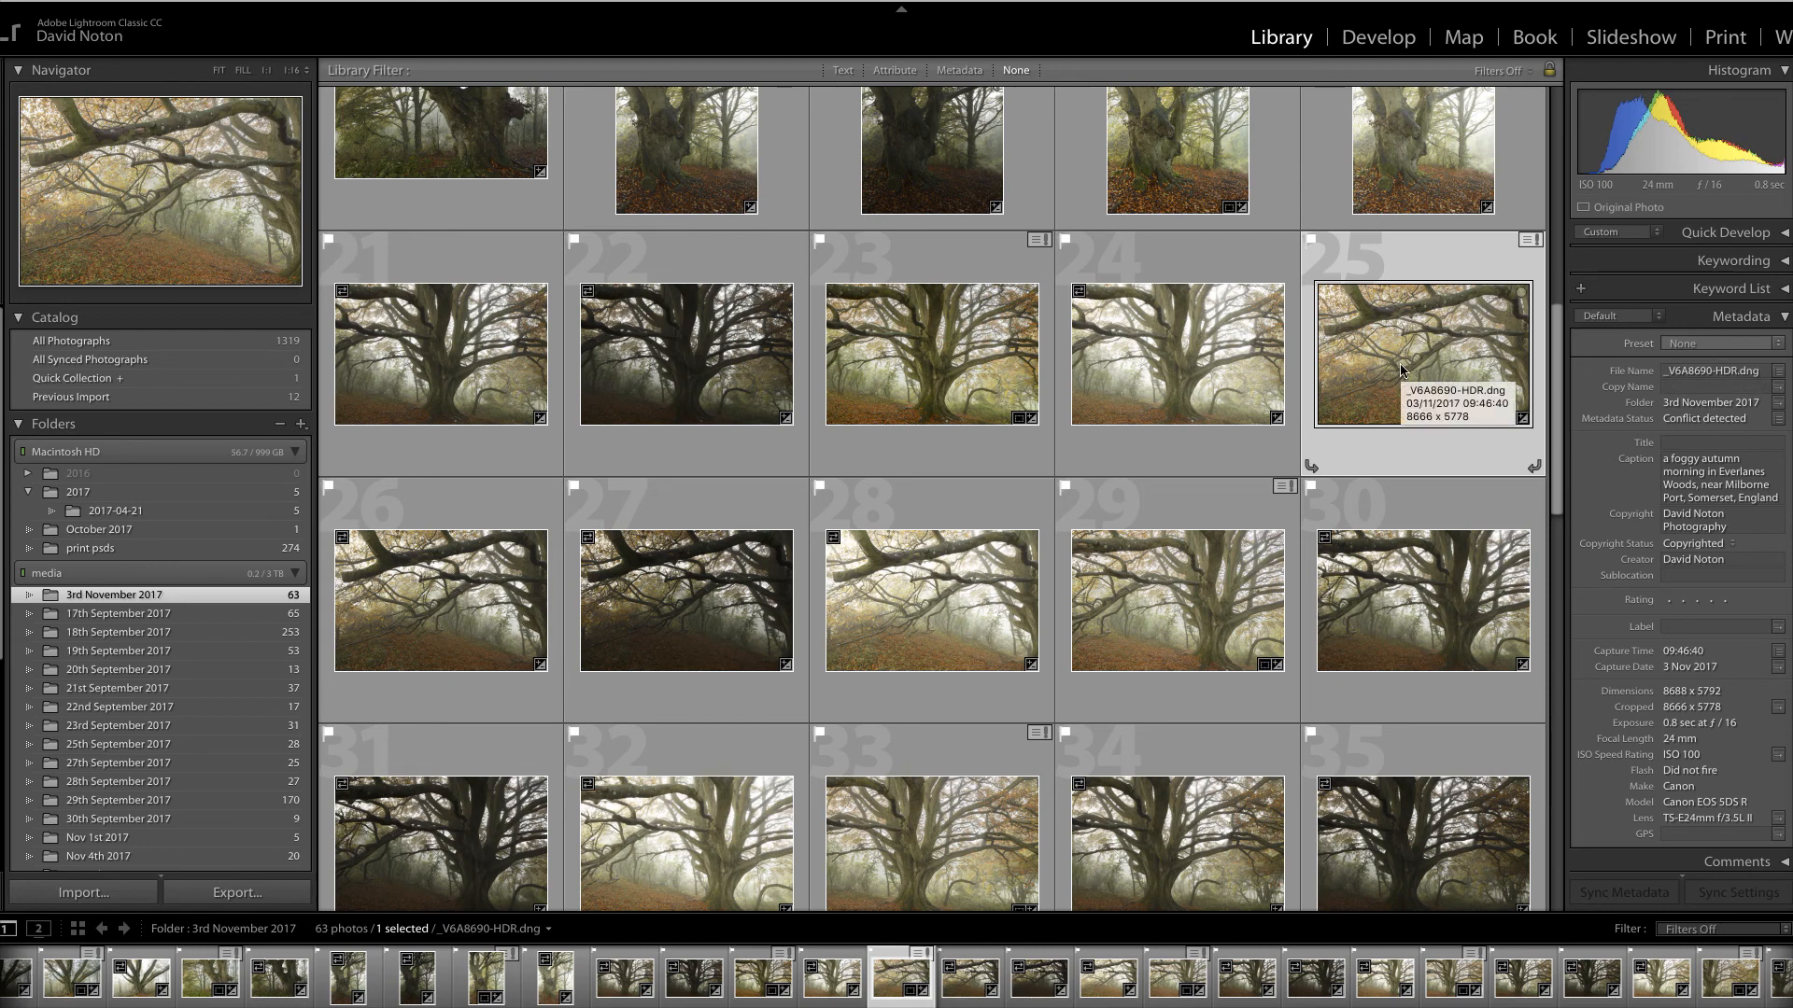
pyautogui.click(927, 608)
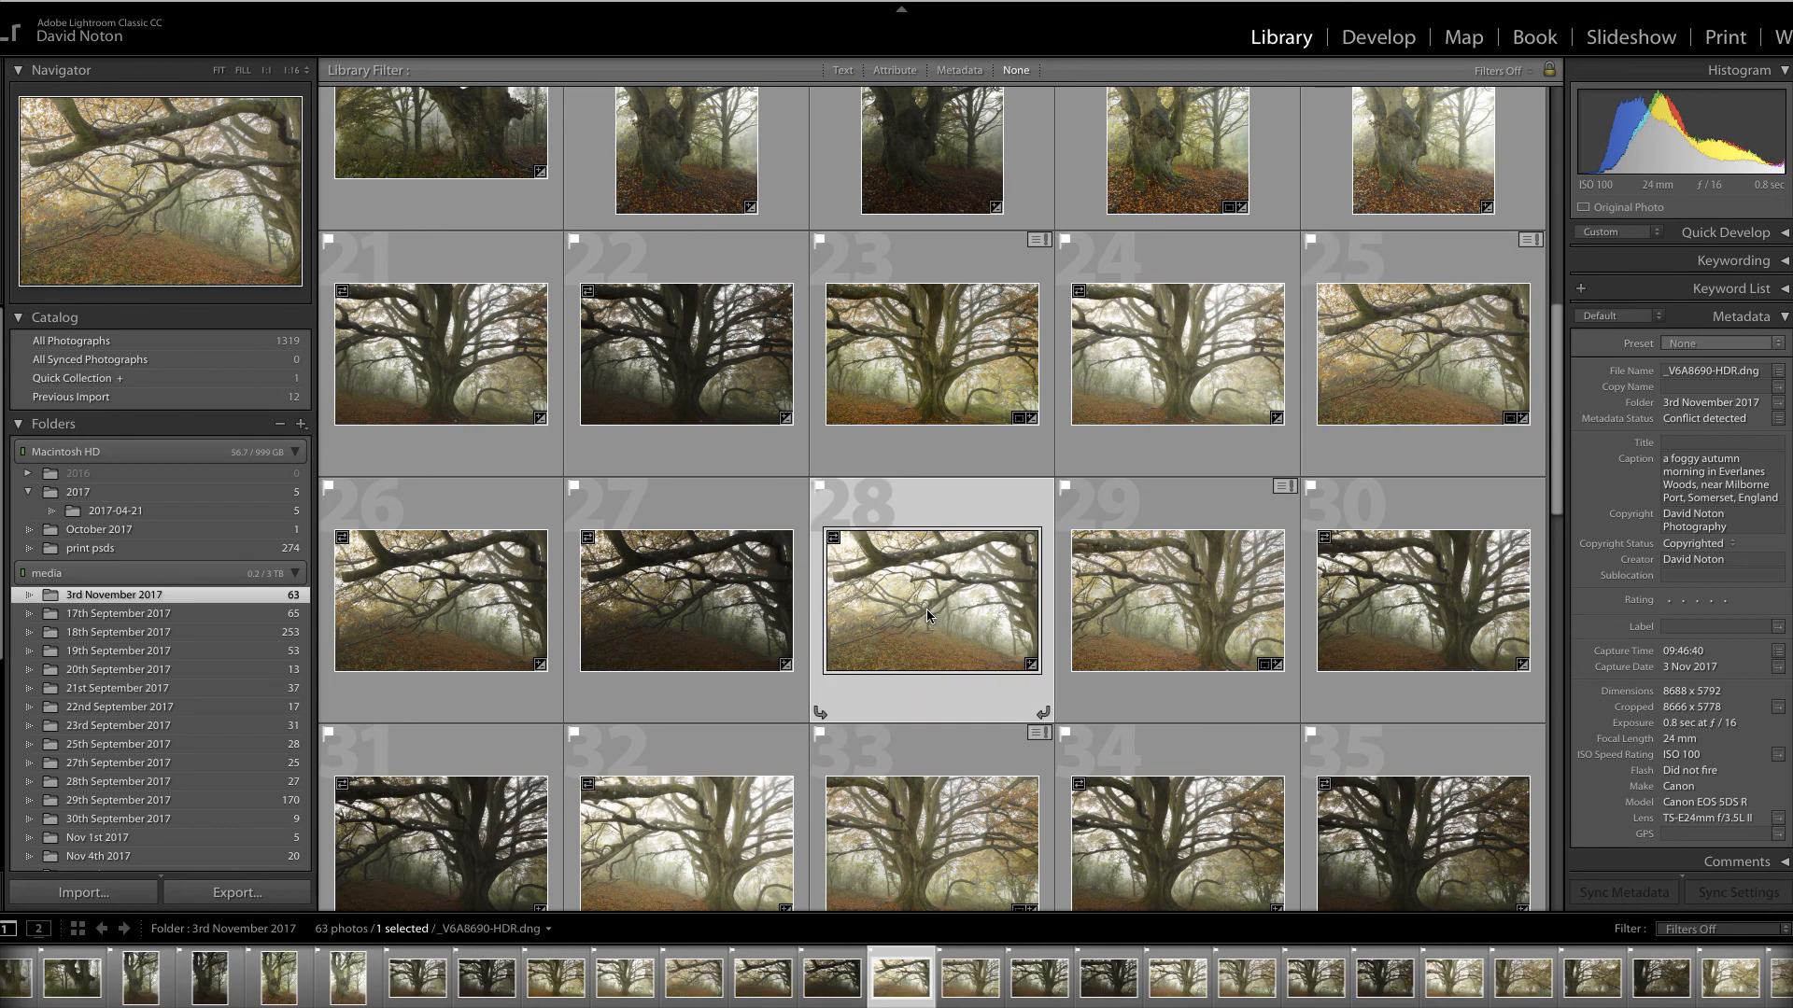
pyautogui.click(1206, 608)
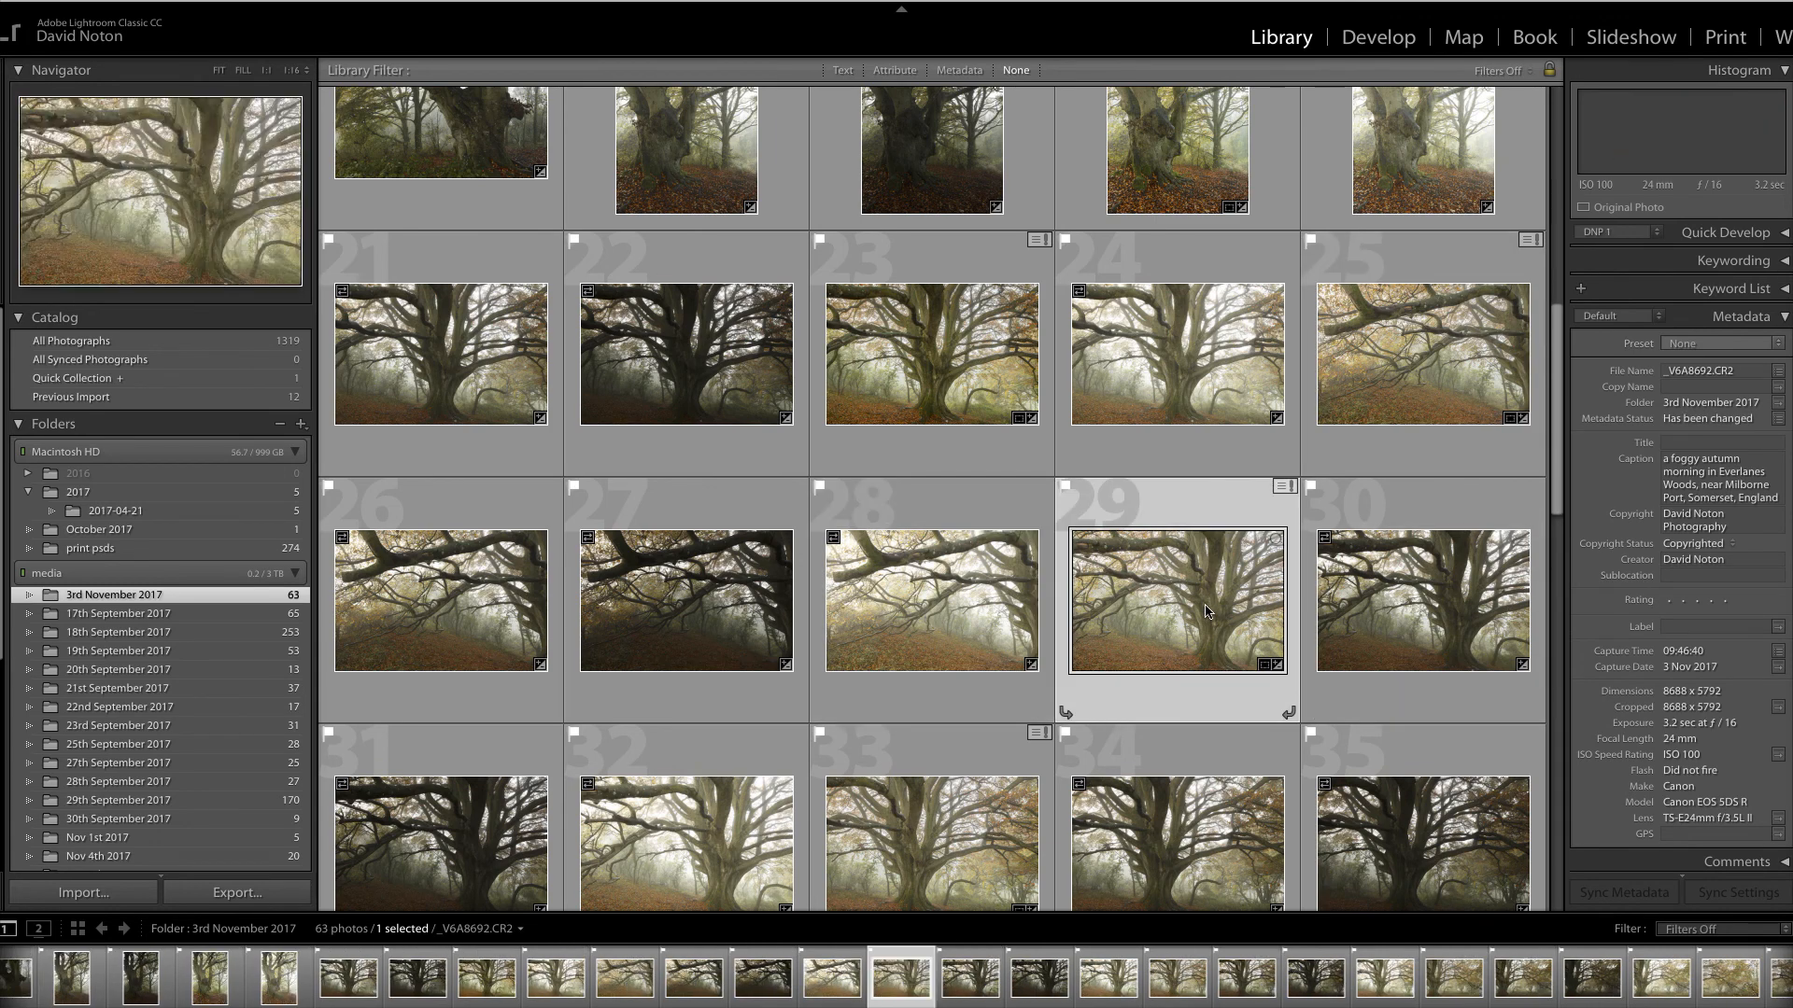
pyautogui.keyDown('shift'); pyautogui.click(1461, 623); pyautogui.keyUp('shift')
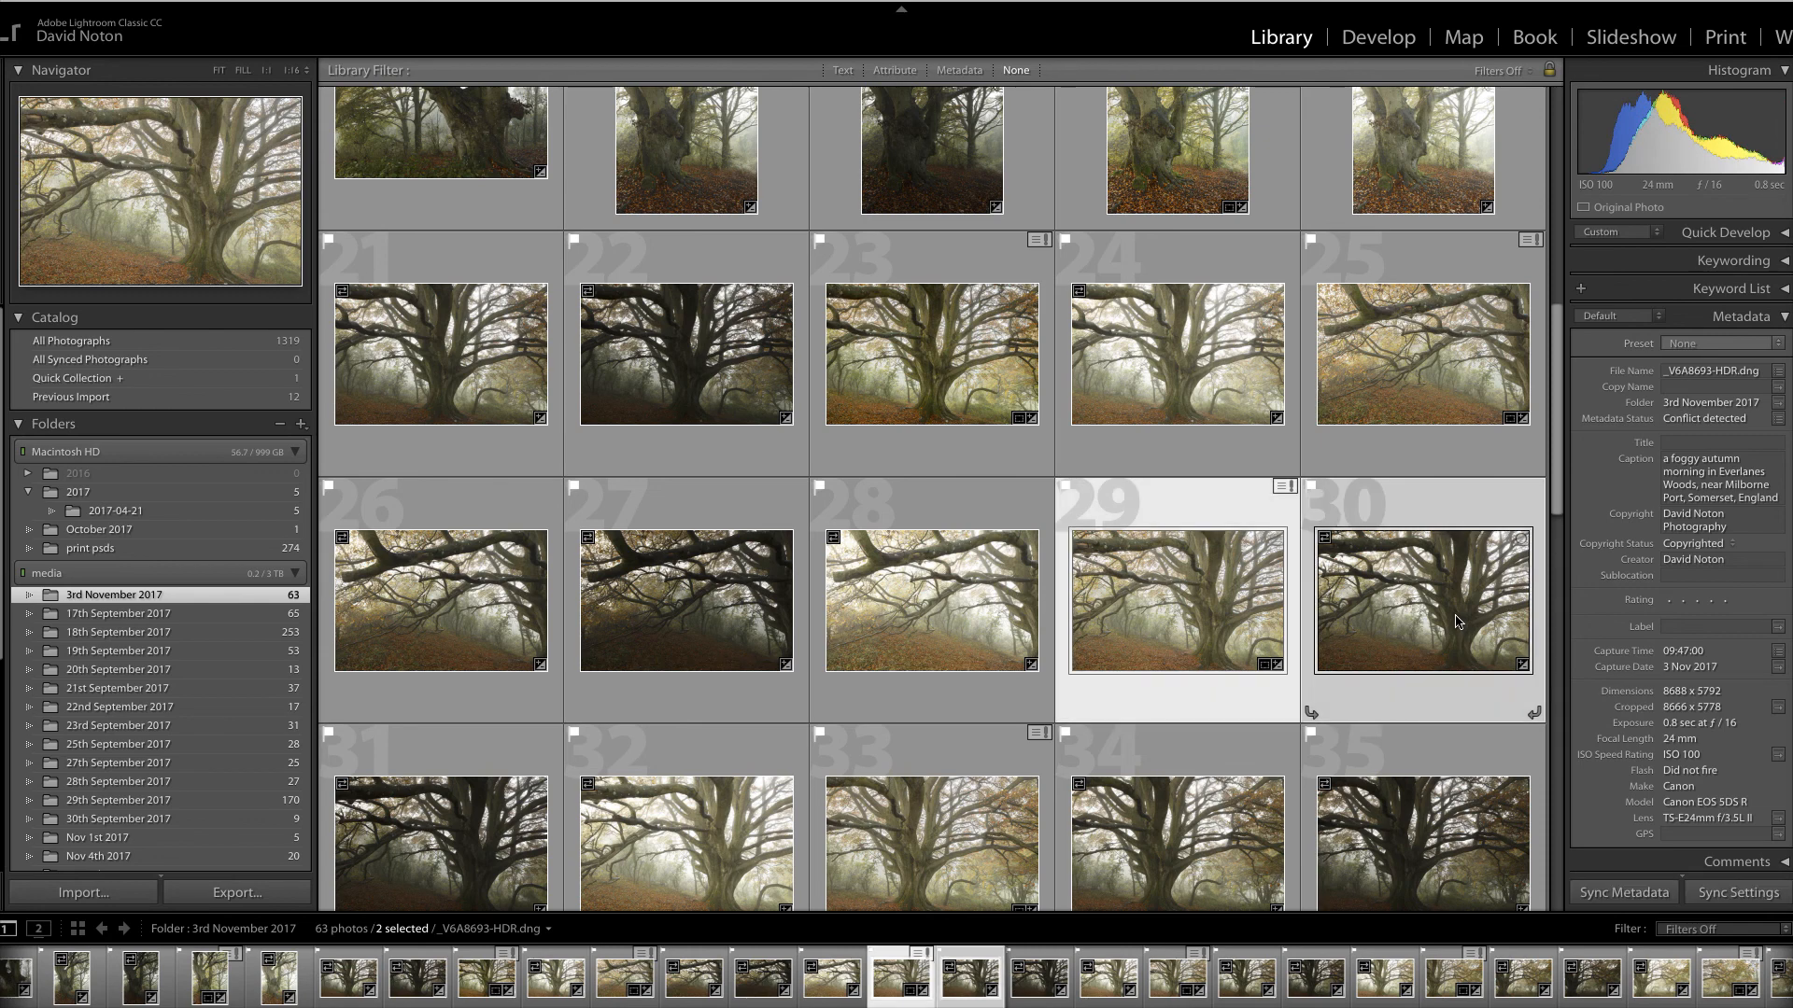
pyautogui.keyDown('shift'); pyautogui.click(459, 860); pyautogui.keyUp('shift')
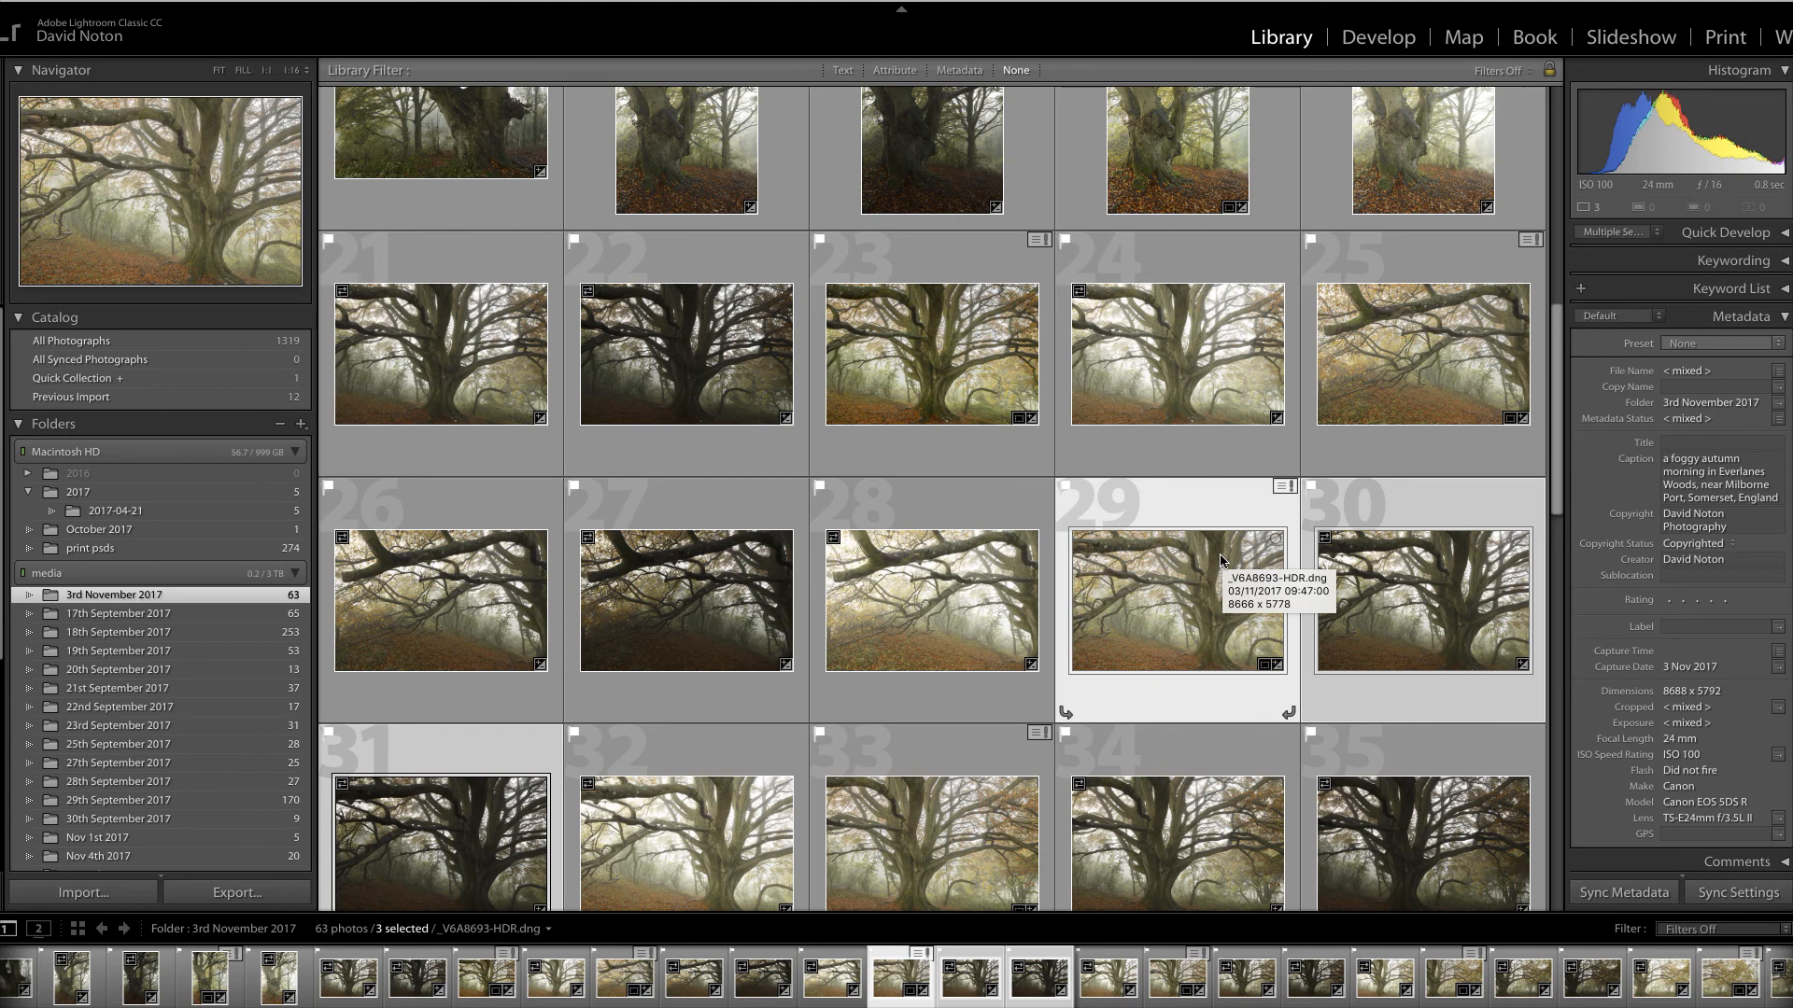
pyautogui.scroll(-3, 1220, 560)
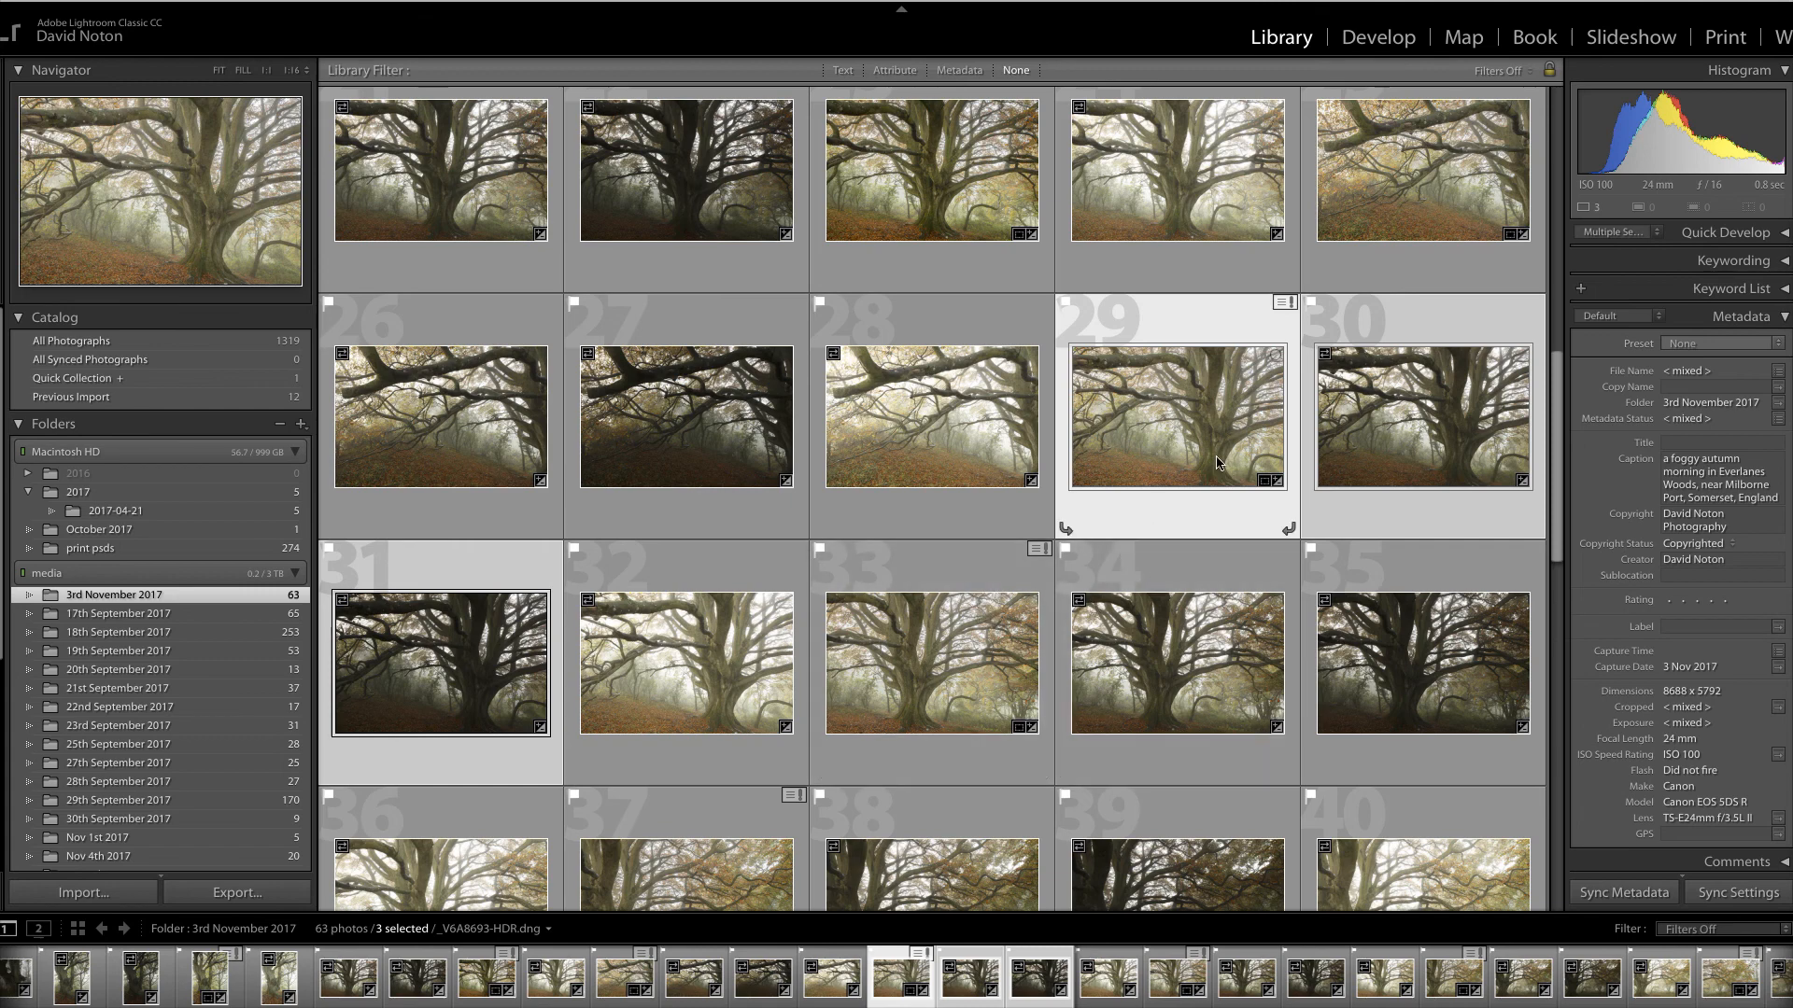
pyautogui.scroll(-2, 1217, 457)
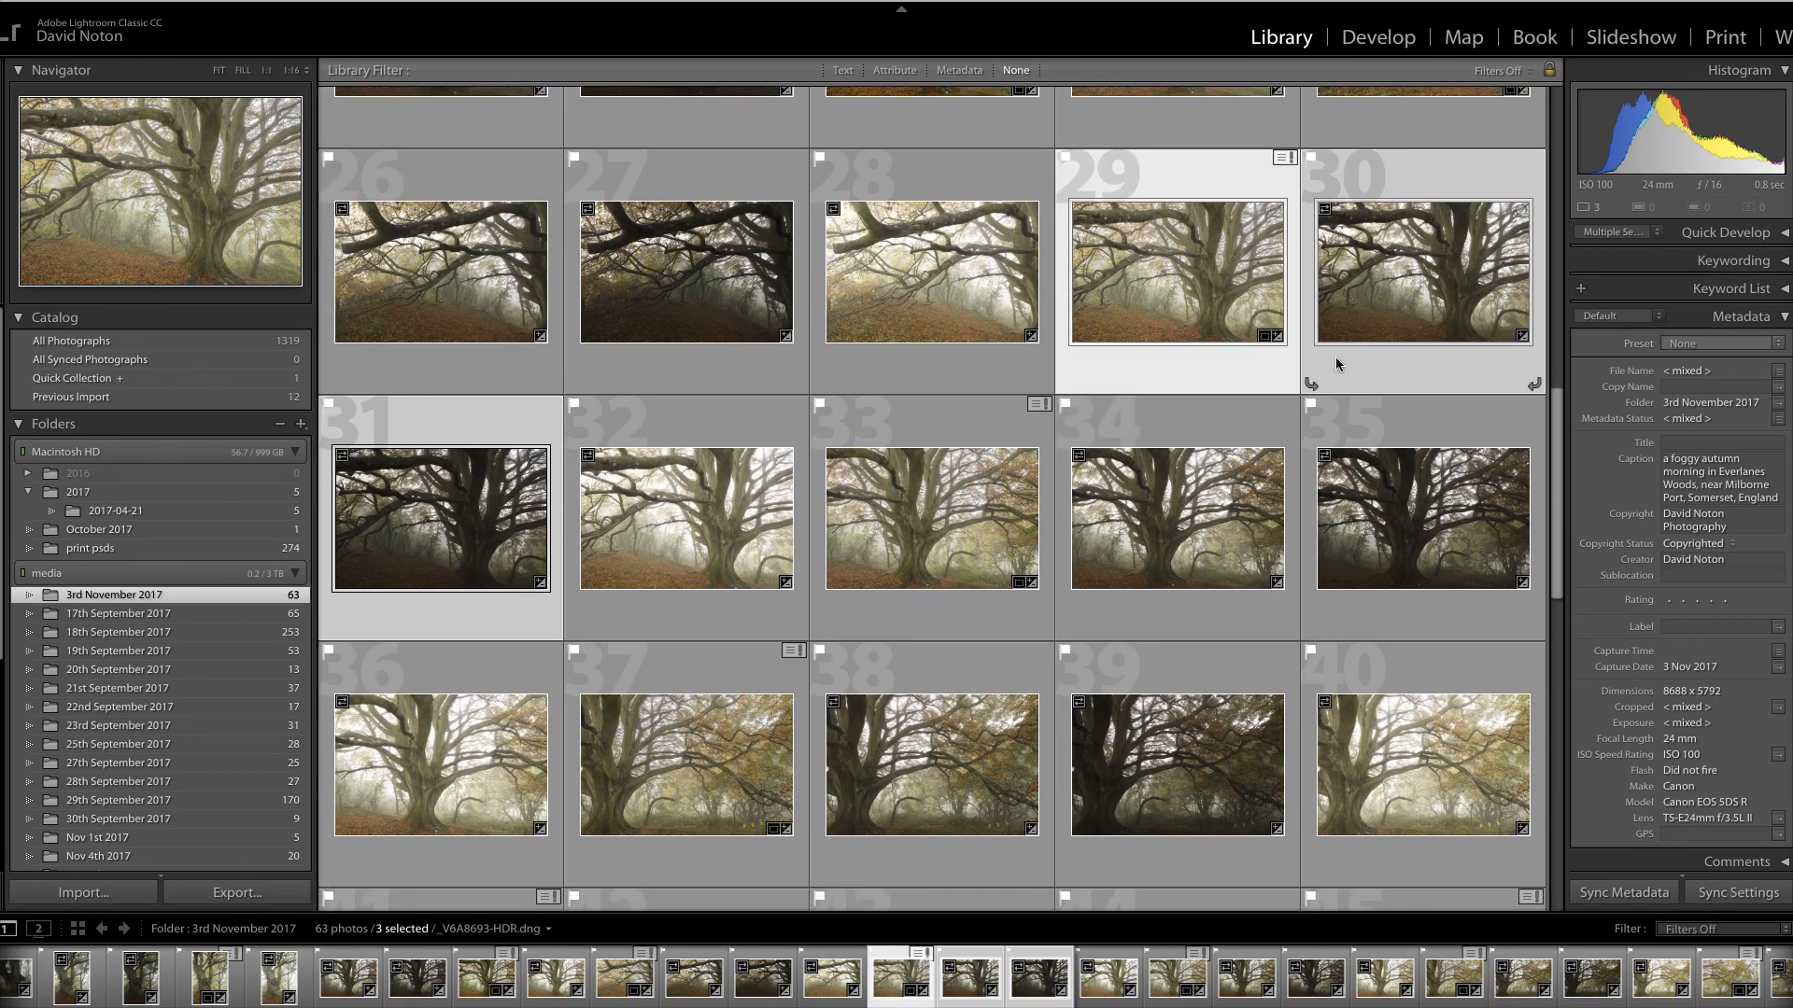
pyautogui.click(717, 542)
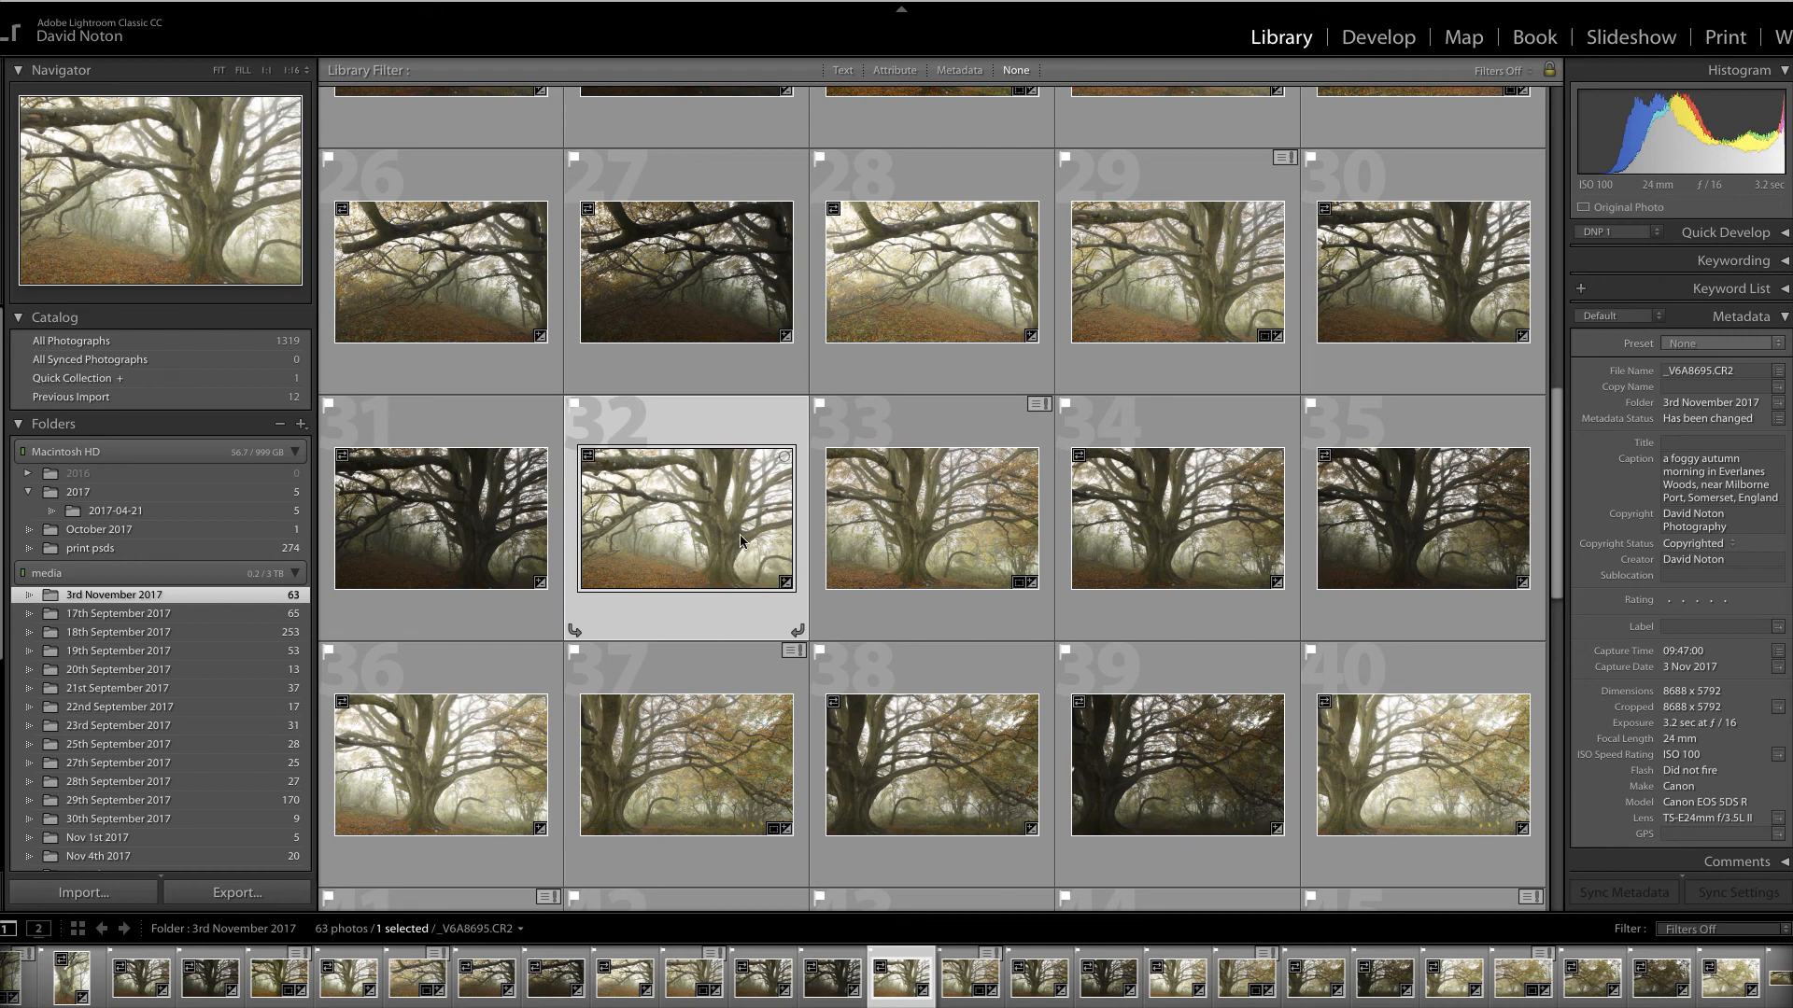
# View beech photos 36 and 40, then select HDR photo 46, _V6A8705-HDR.dng
pyautogui.scroll(-1, 744, 540)
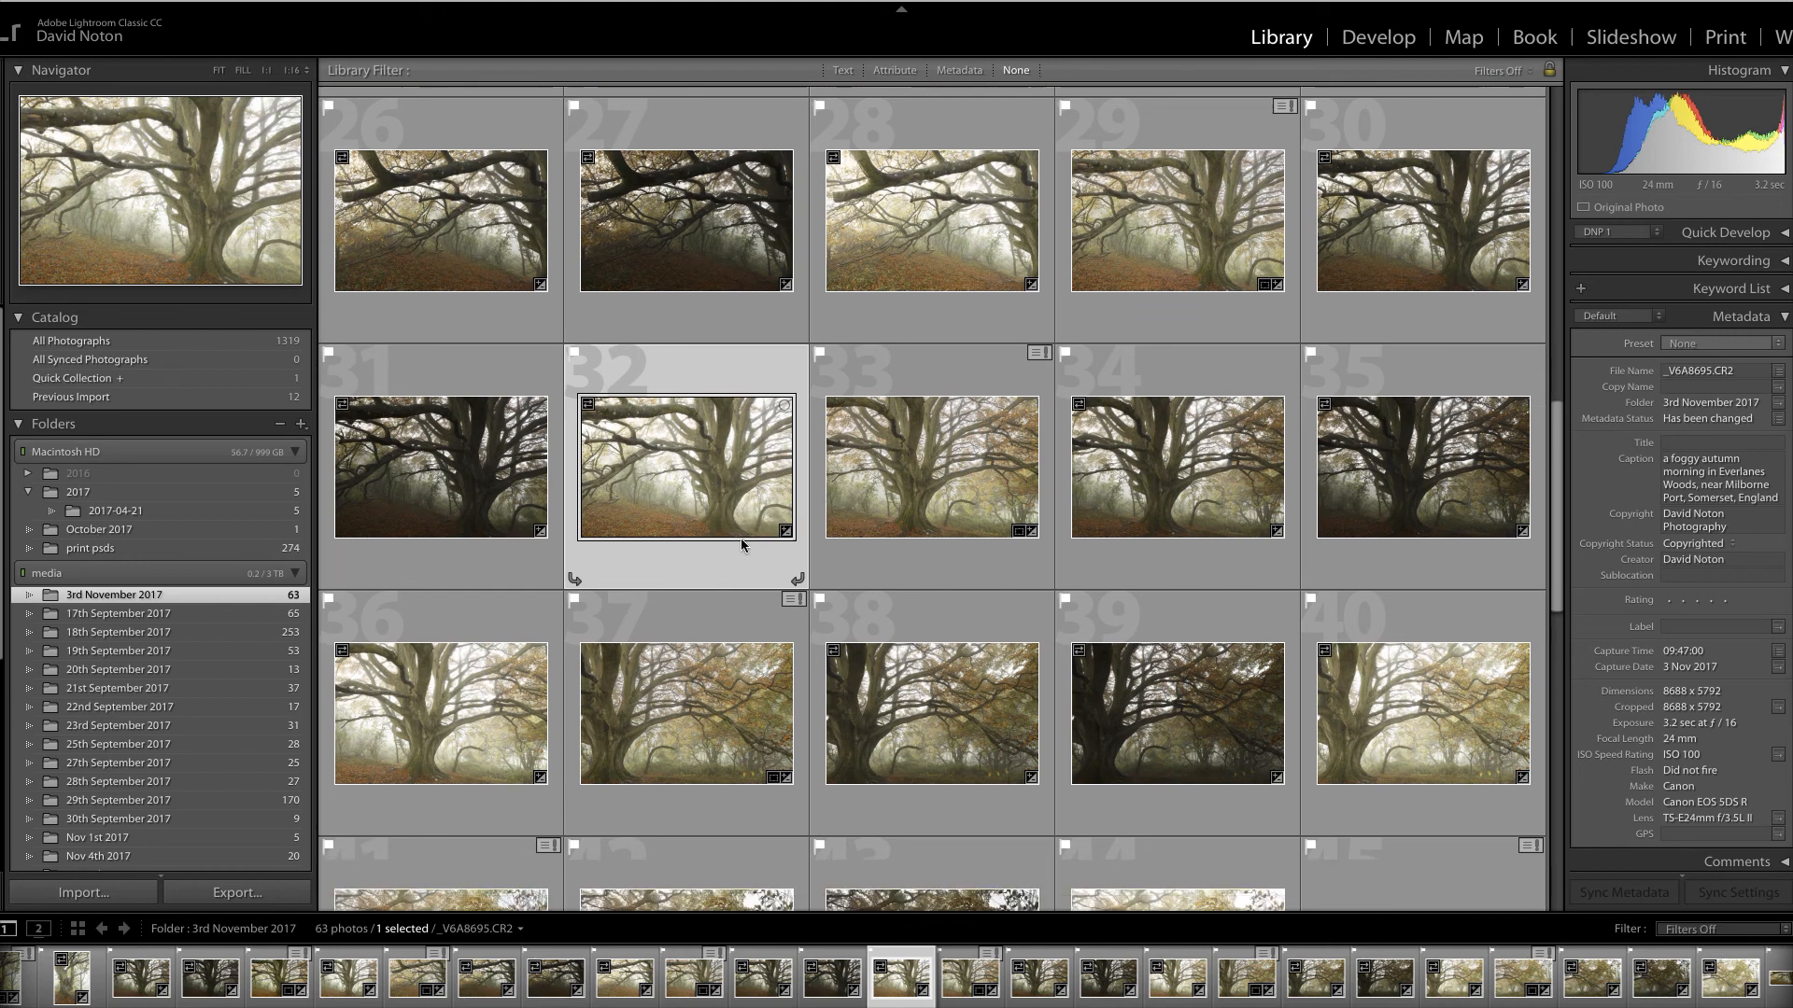
pyautogui.click(450, 713)
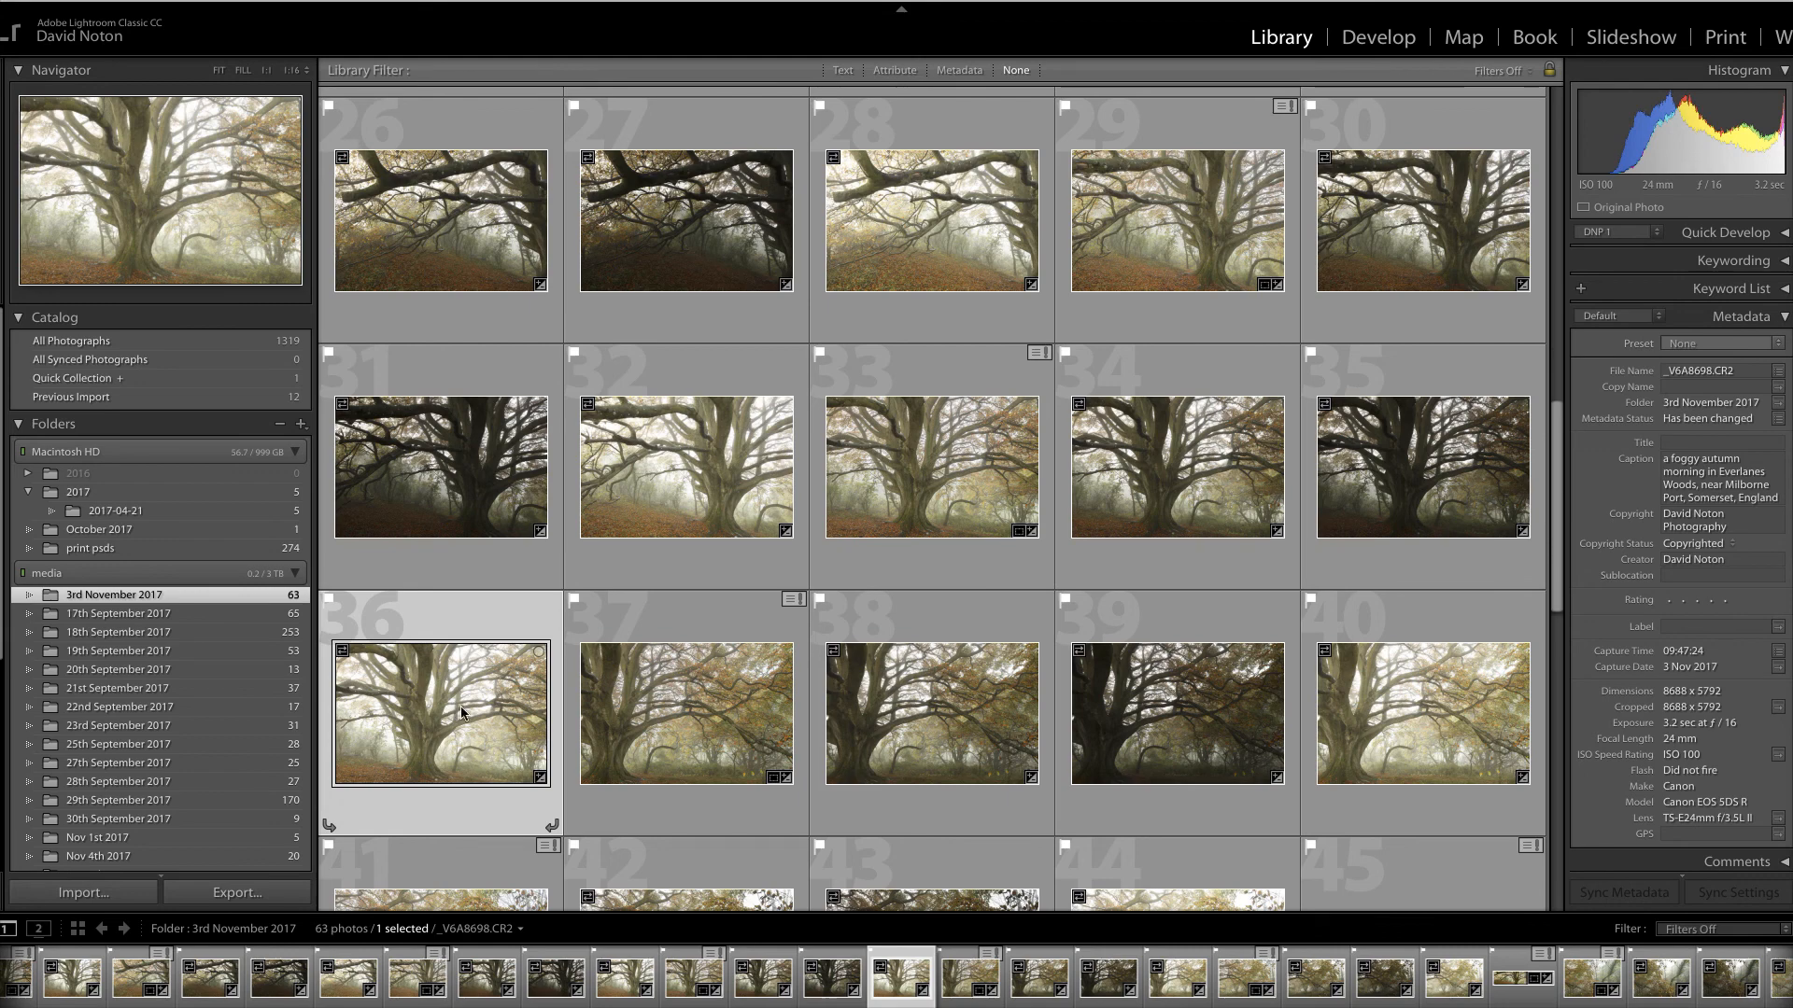
pyautogui.click(1438, 738)
pyautogui.scroll(-7, 1437, 731)
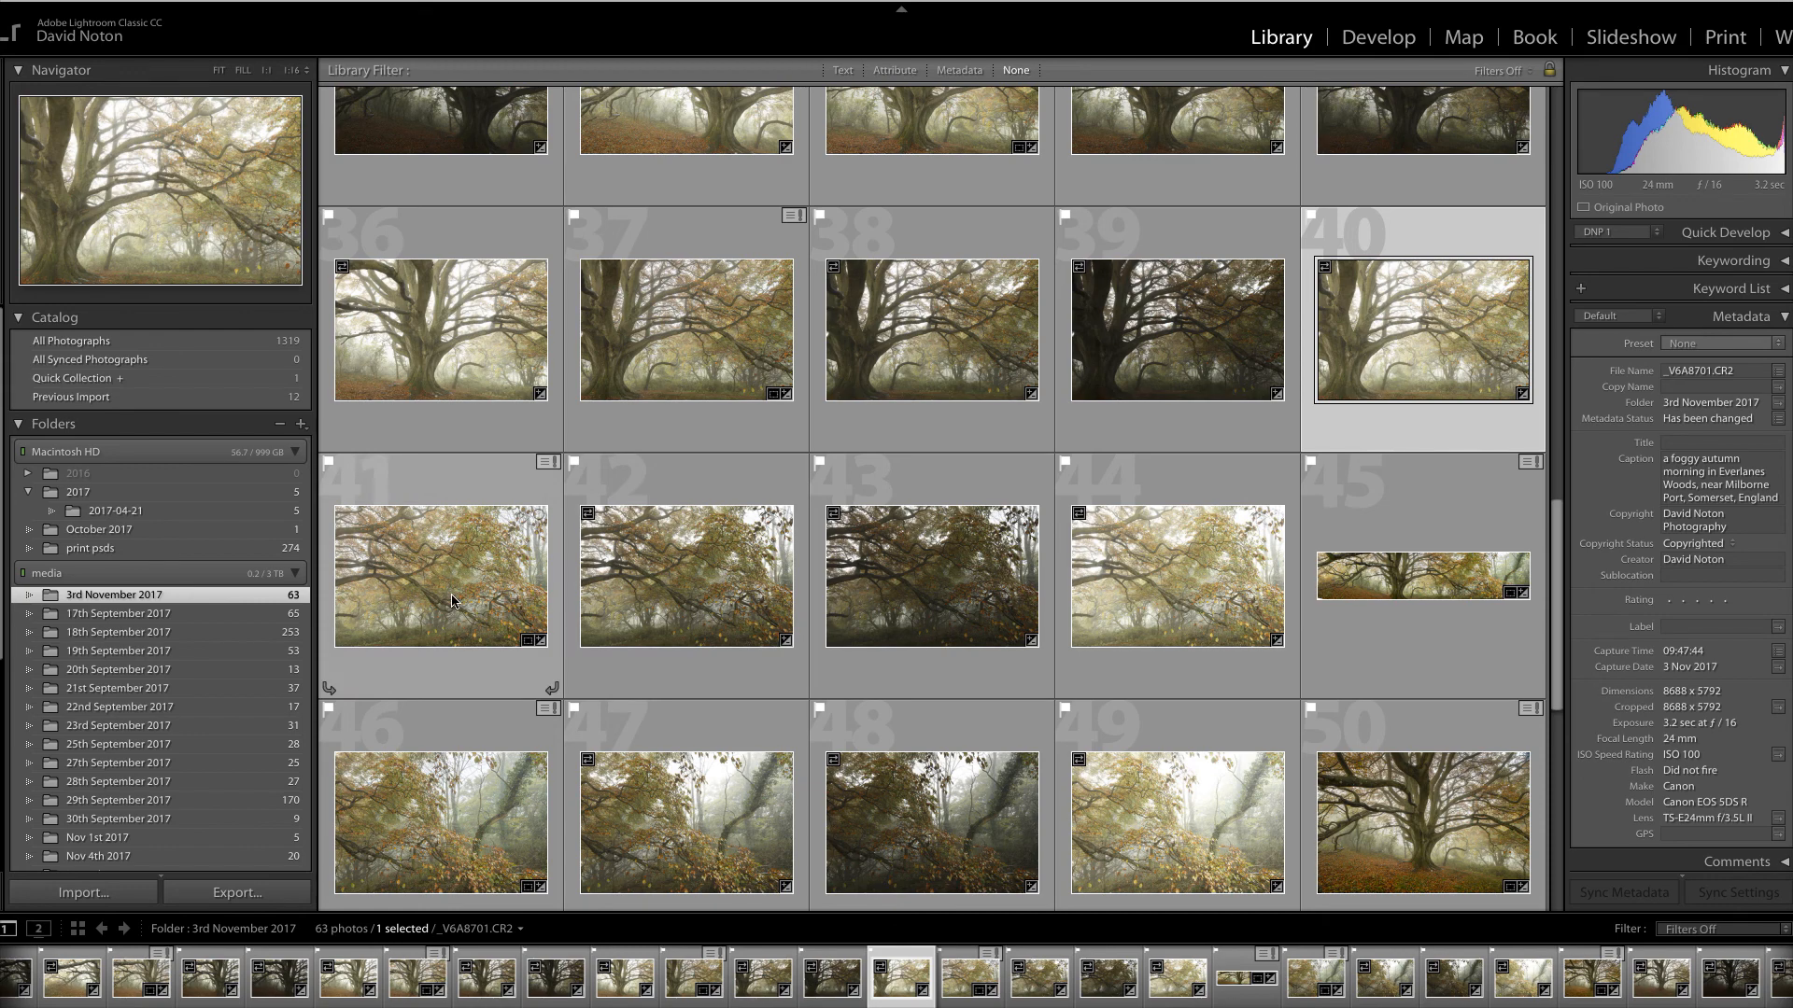
pyautogui.click(473, 853)
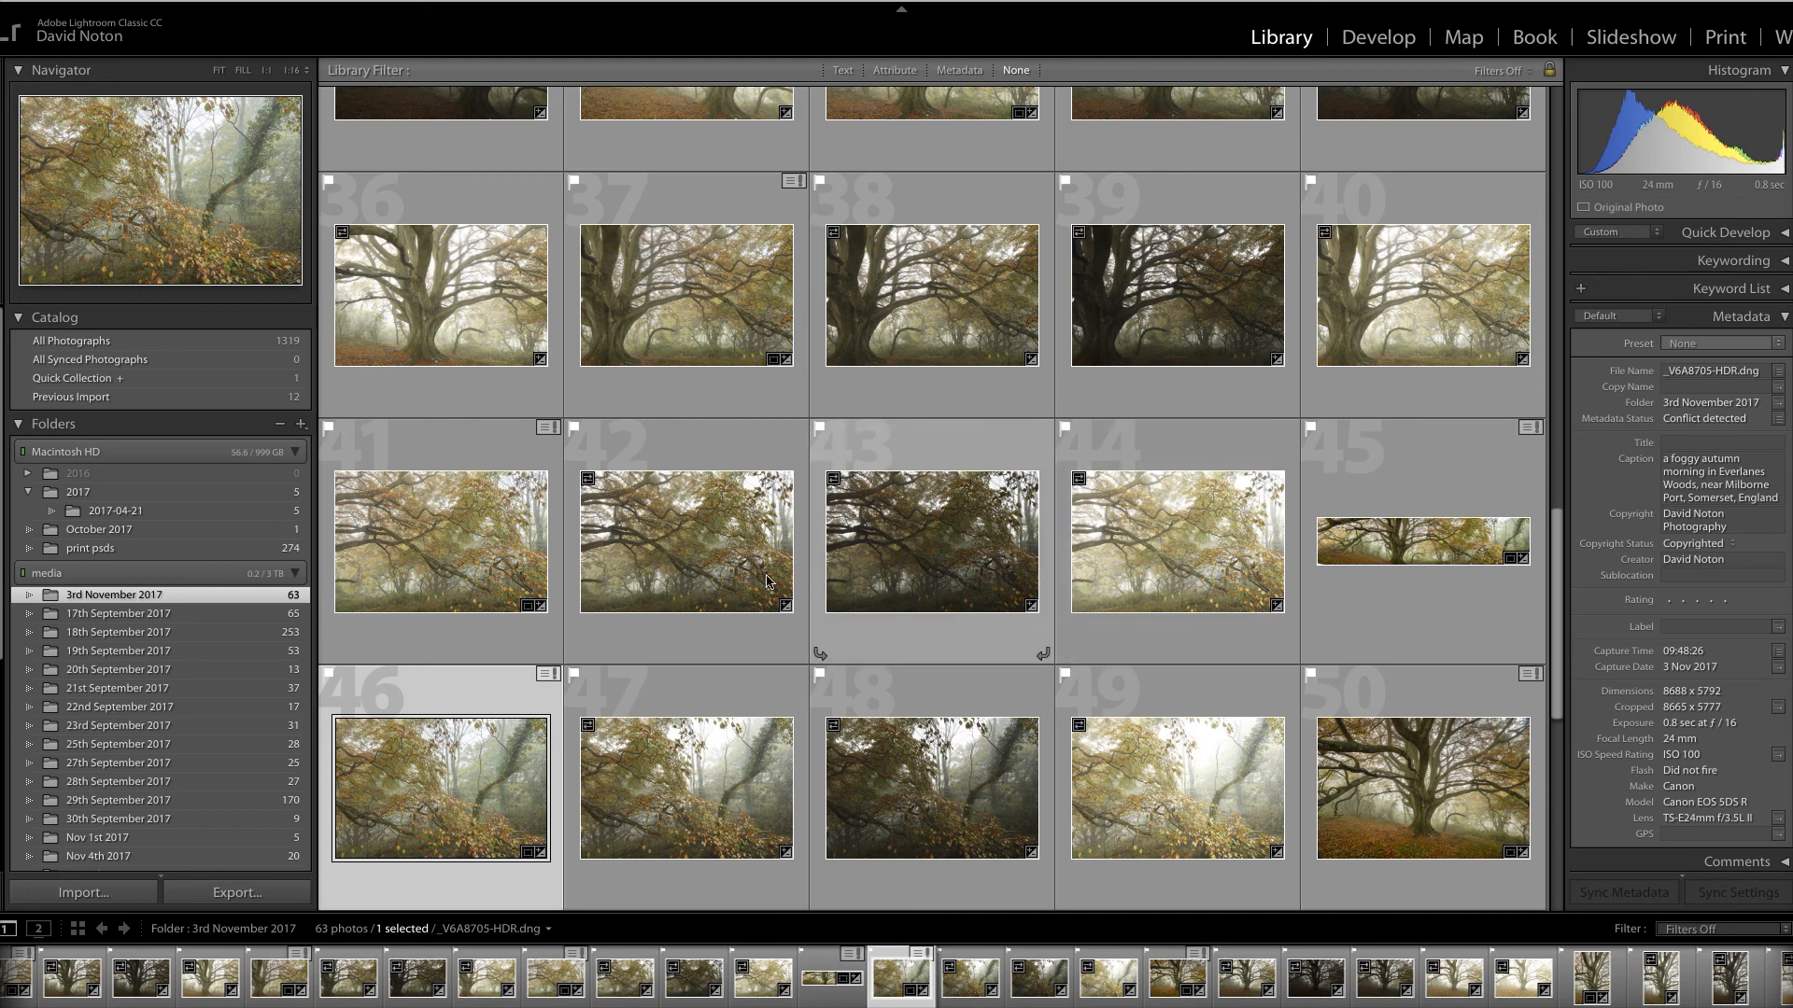
# Add photos 41, 40 and 37 to the selection of HDR panorama frames
pyautogui.keyDown('super'); pyautogui.click(486, 570); pyautogui.keyUp('super')
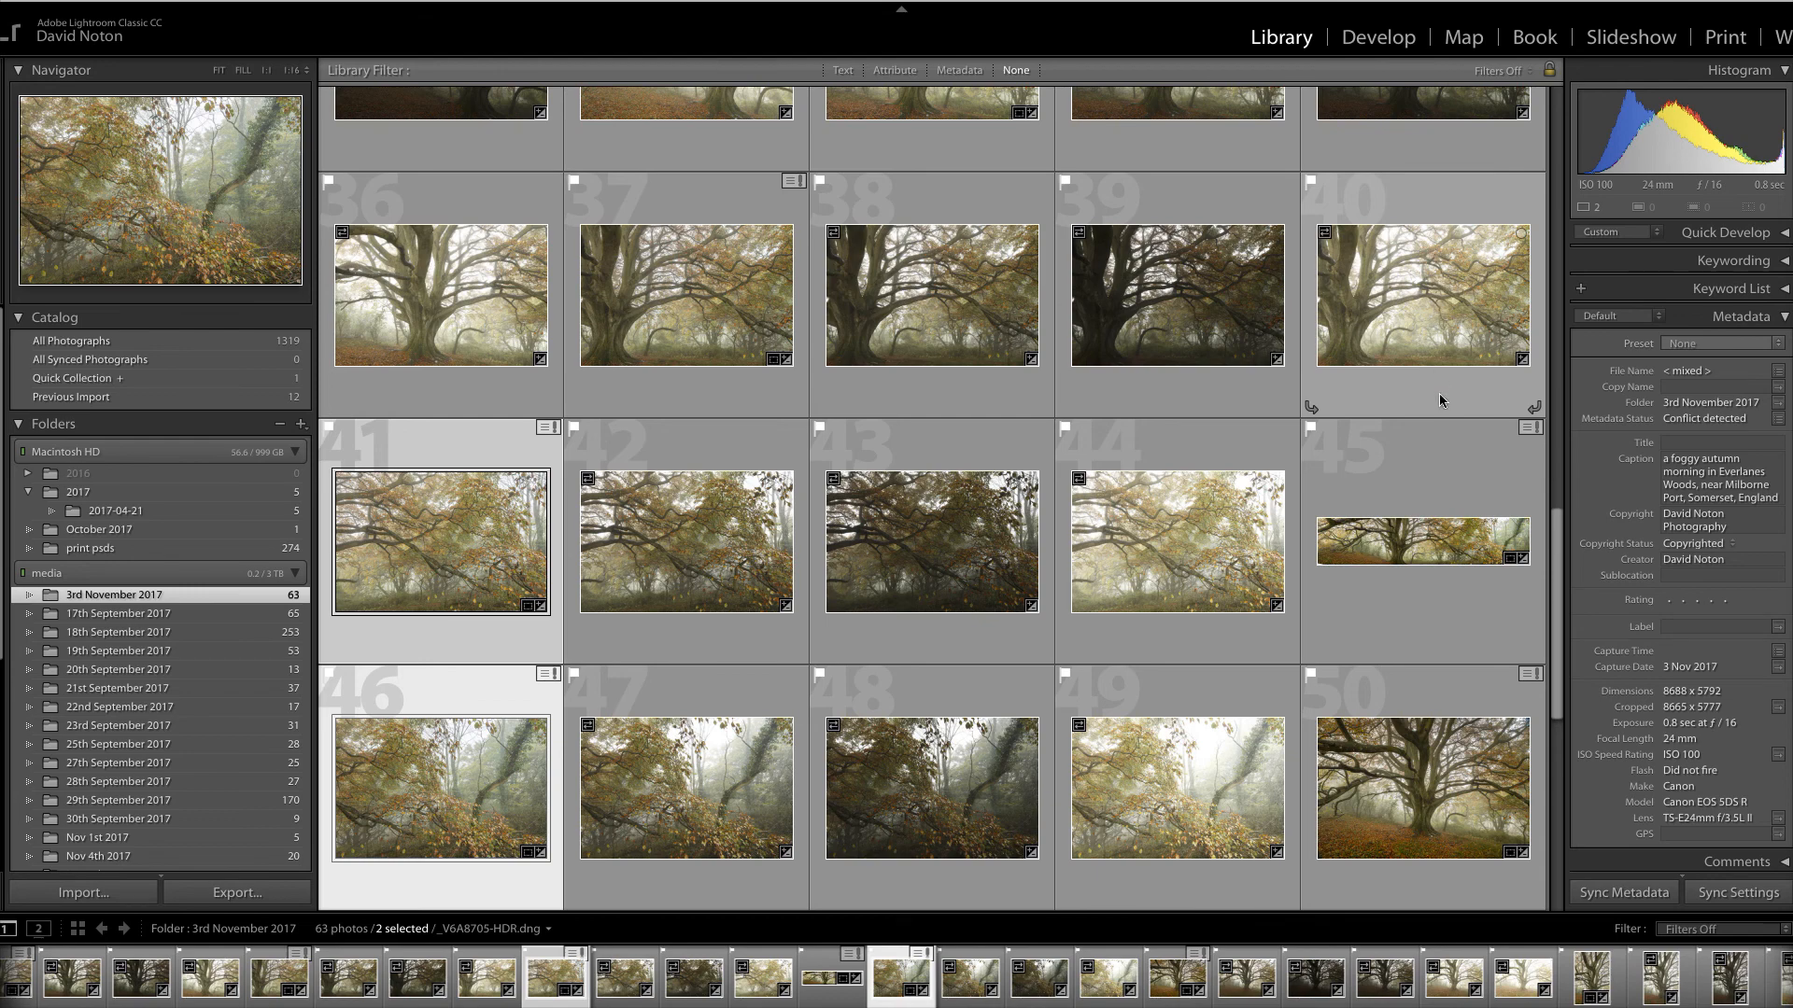
pyautogui.click(1393, 299)
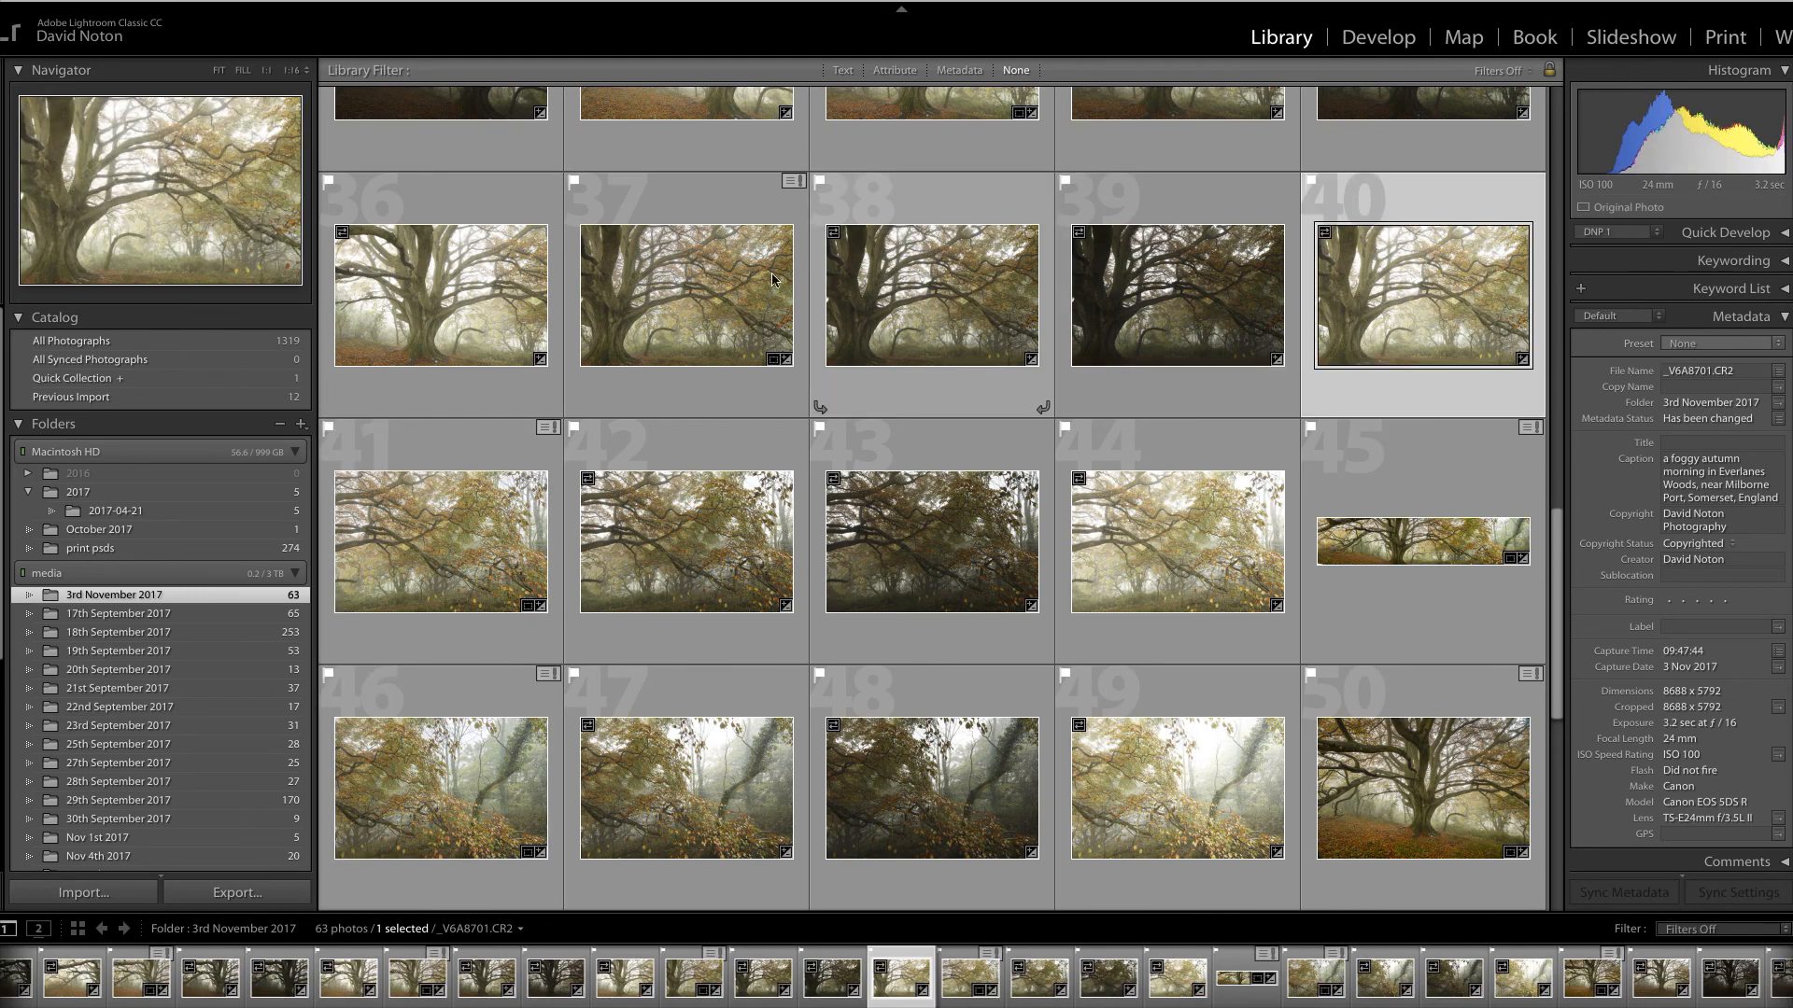
pyautogui.click(731, 302)
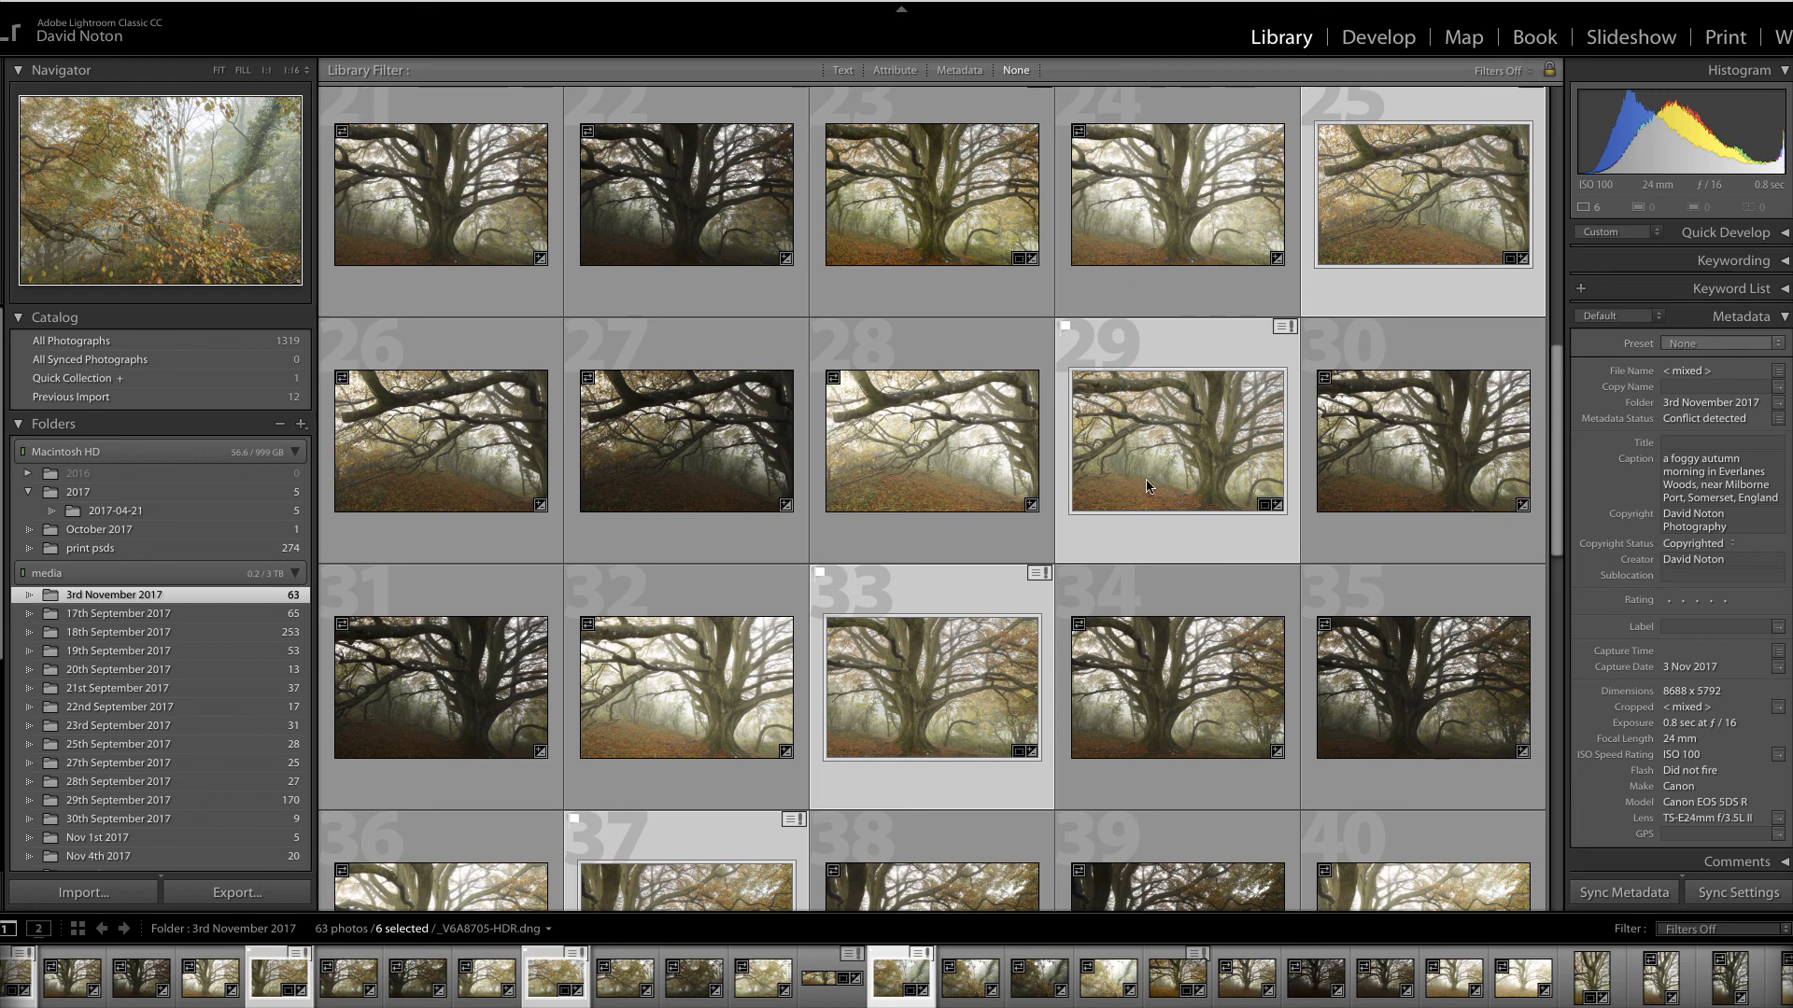
pyautogui.scroll(2, 1147, 485)
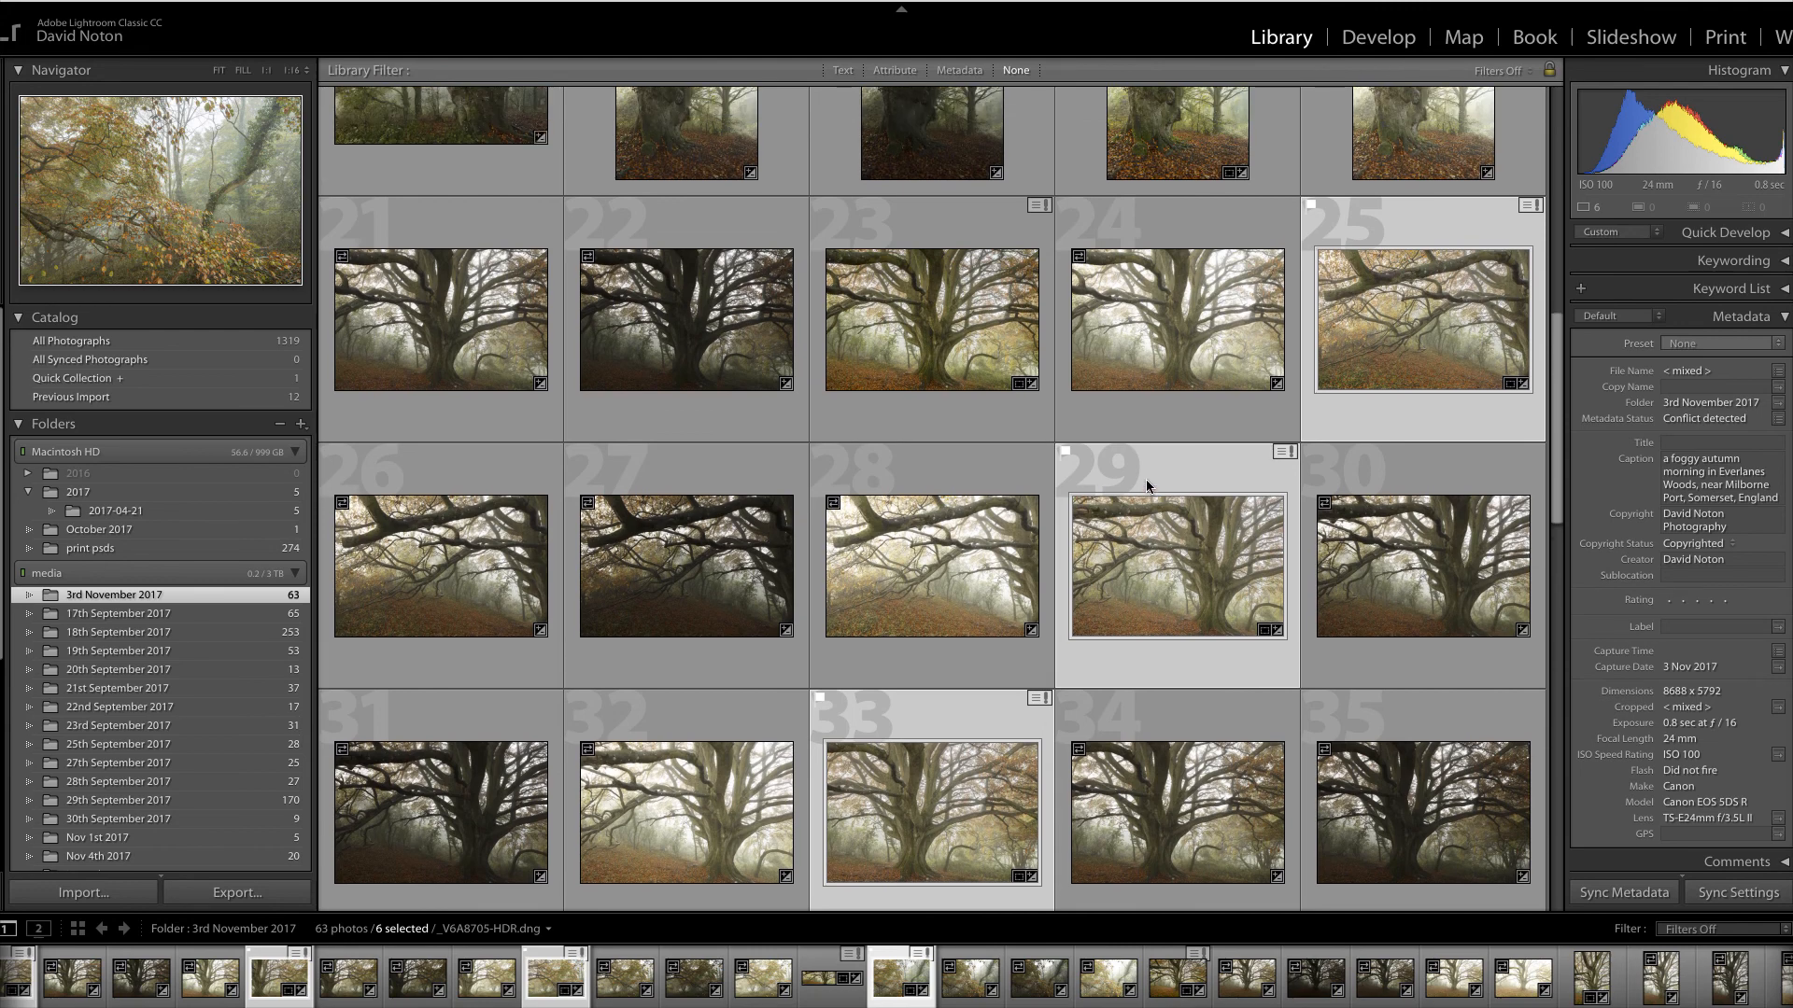
pyautogui.scroll(-1, 1146, 485)
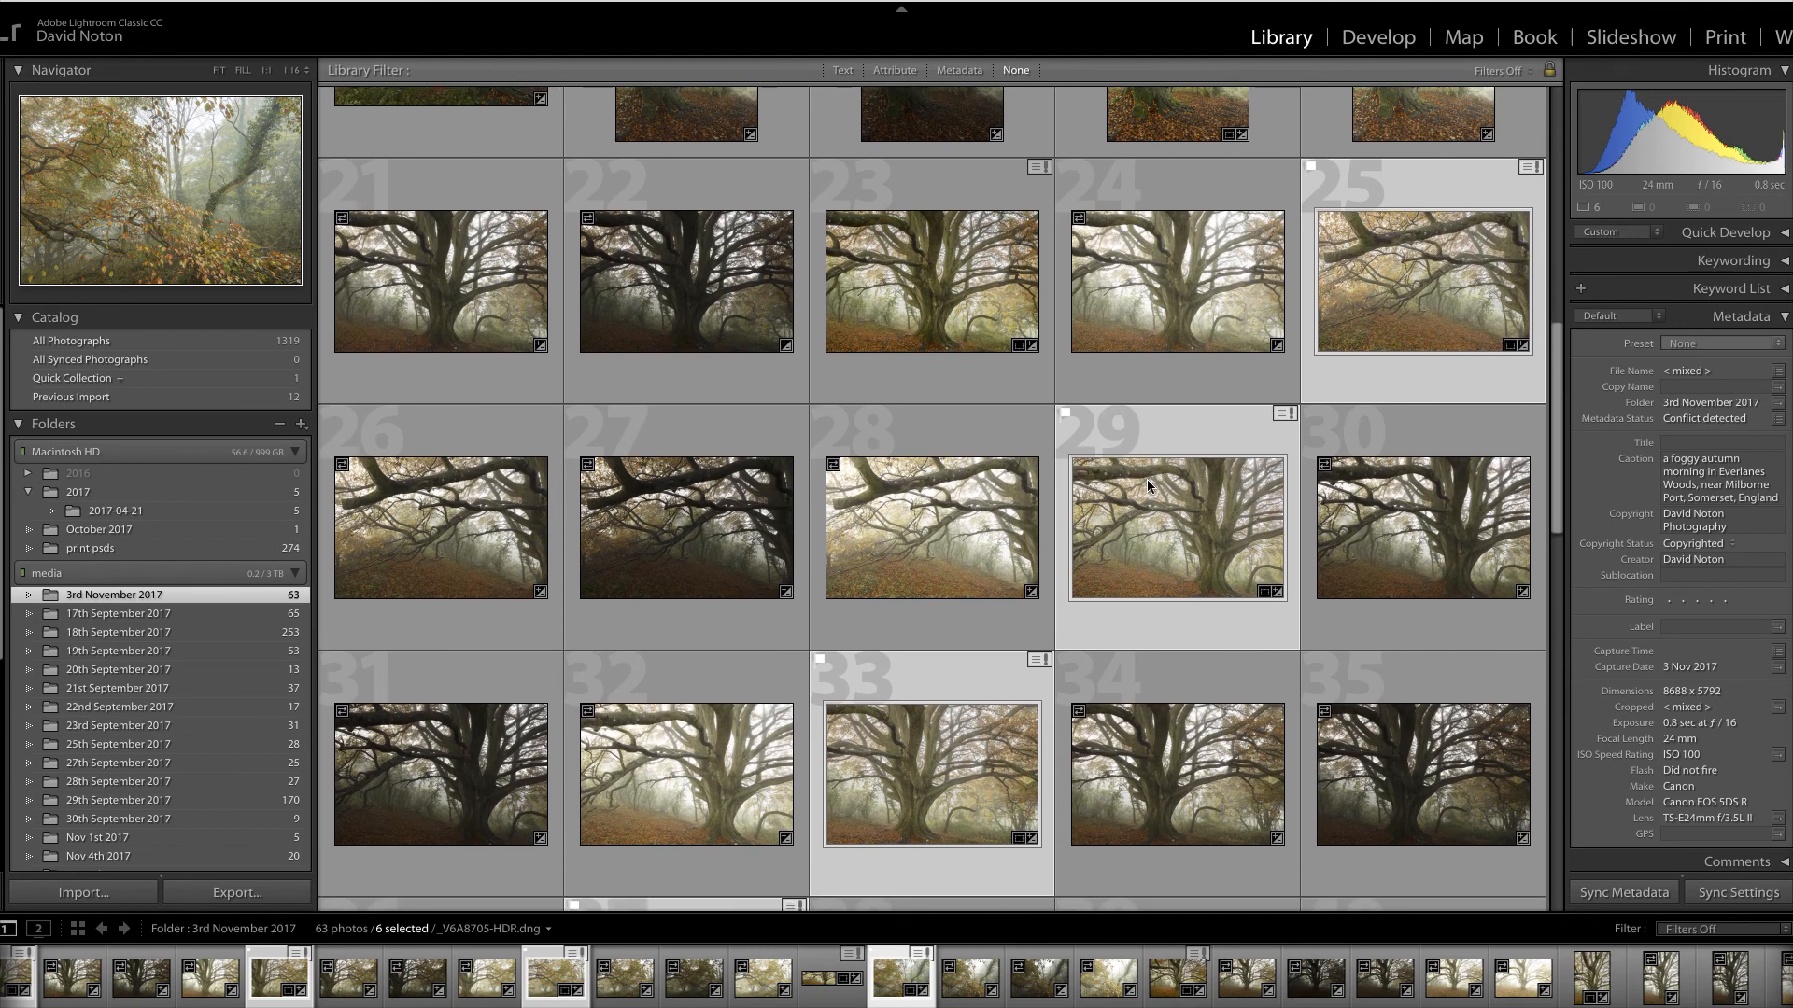
pyautogui.scroll(1, 1146, 481)
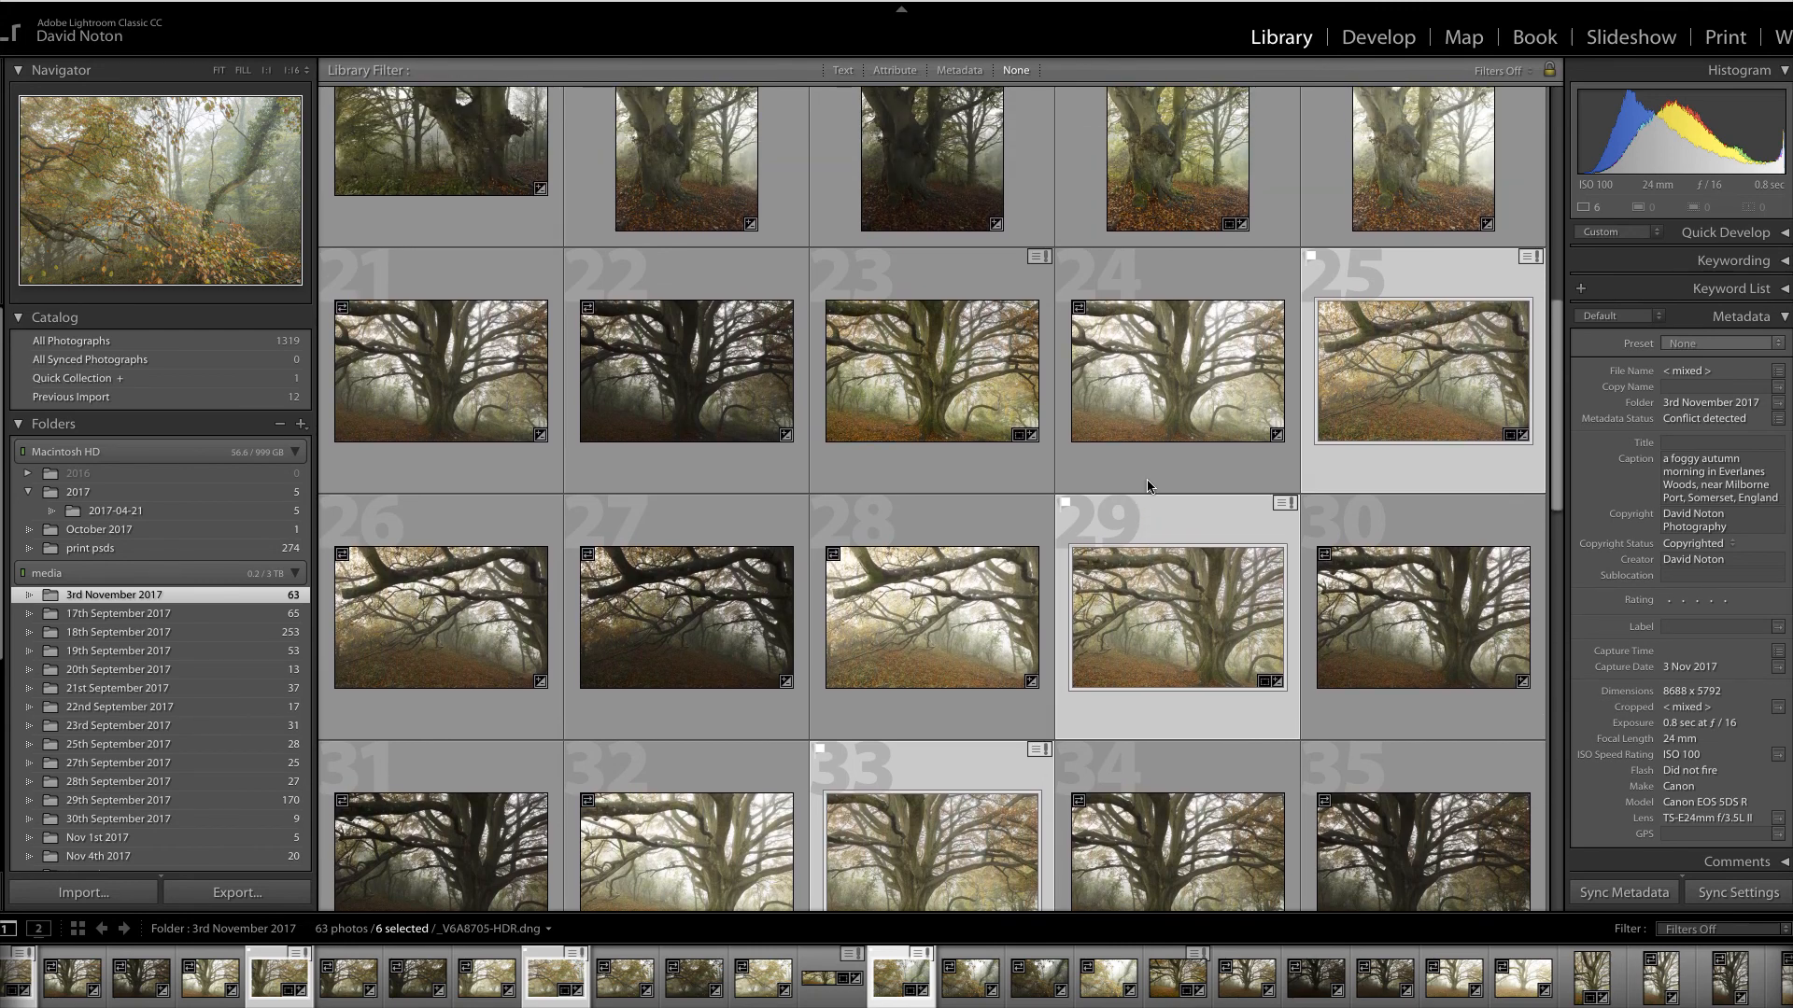
pyautogui.scroll(-1, 1148, 482)
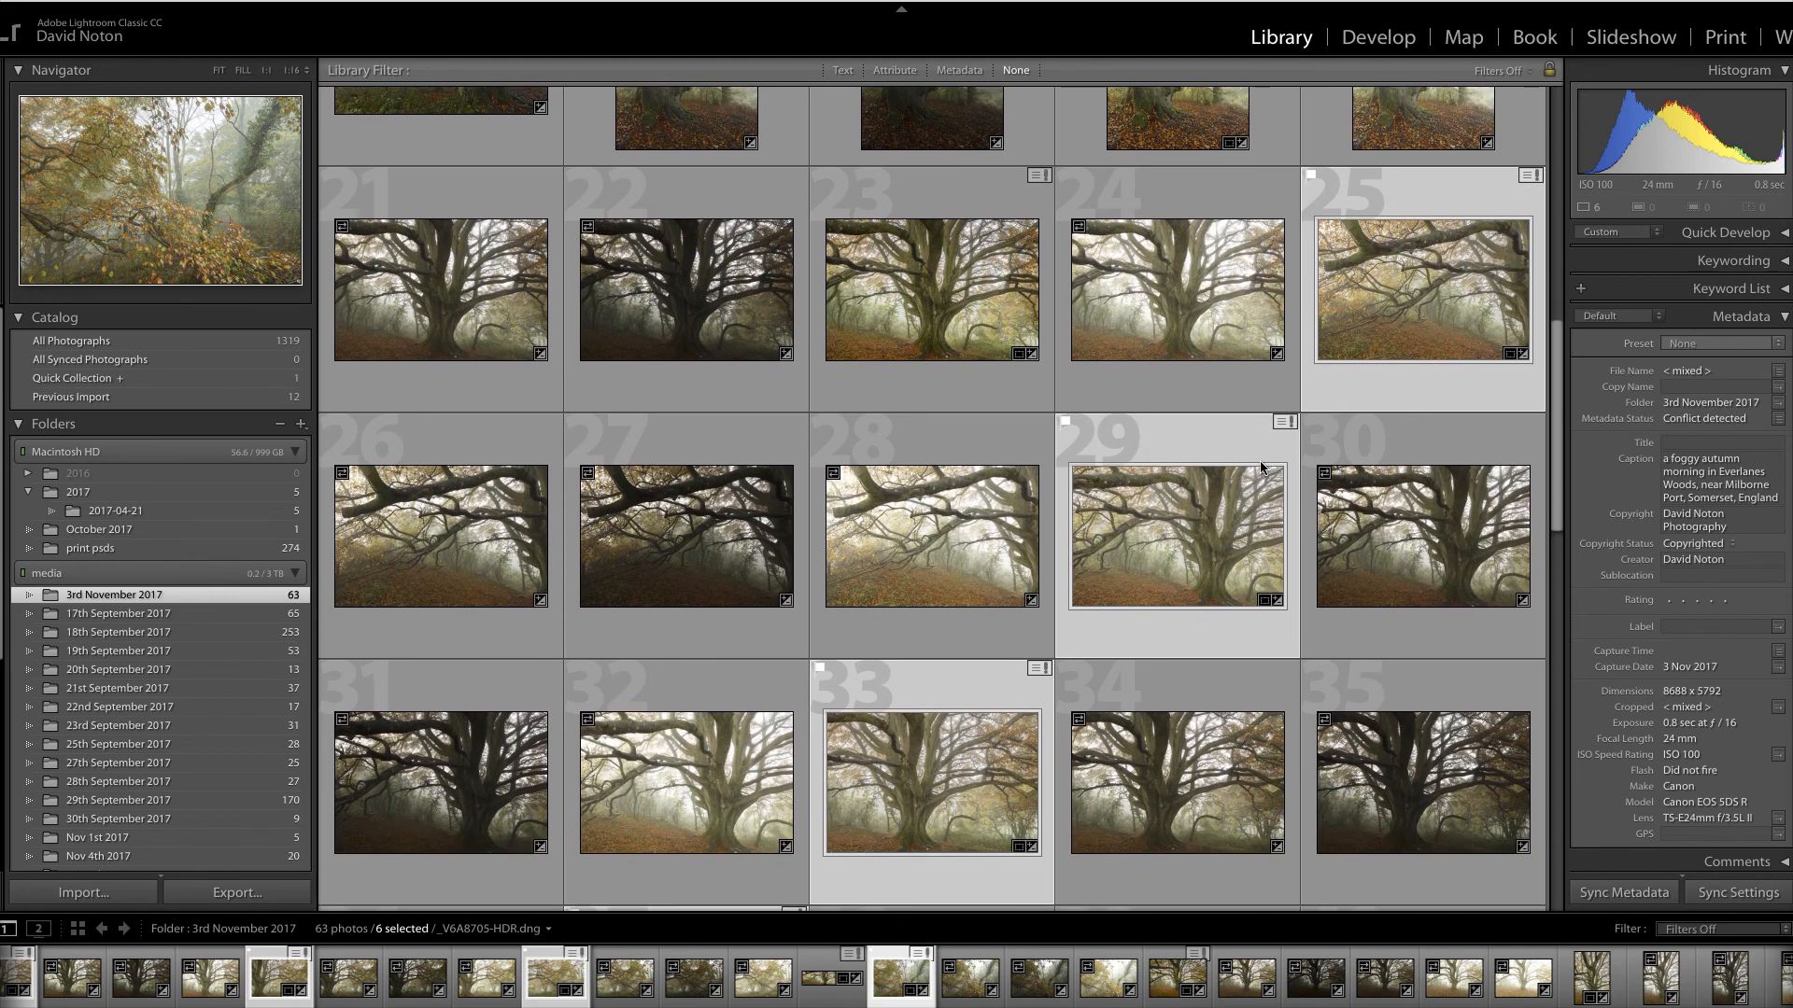
pyautogui.scroll(-5, 1261, 467)
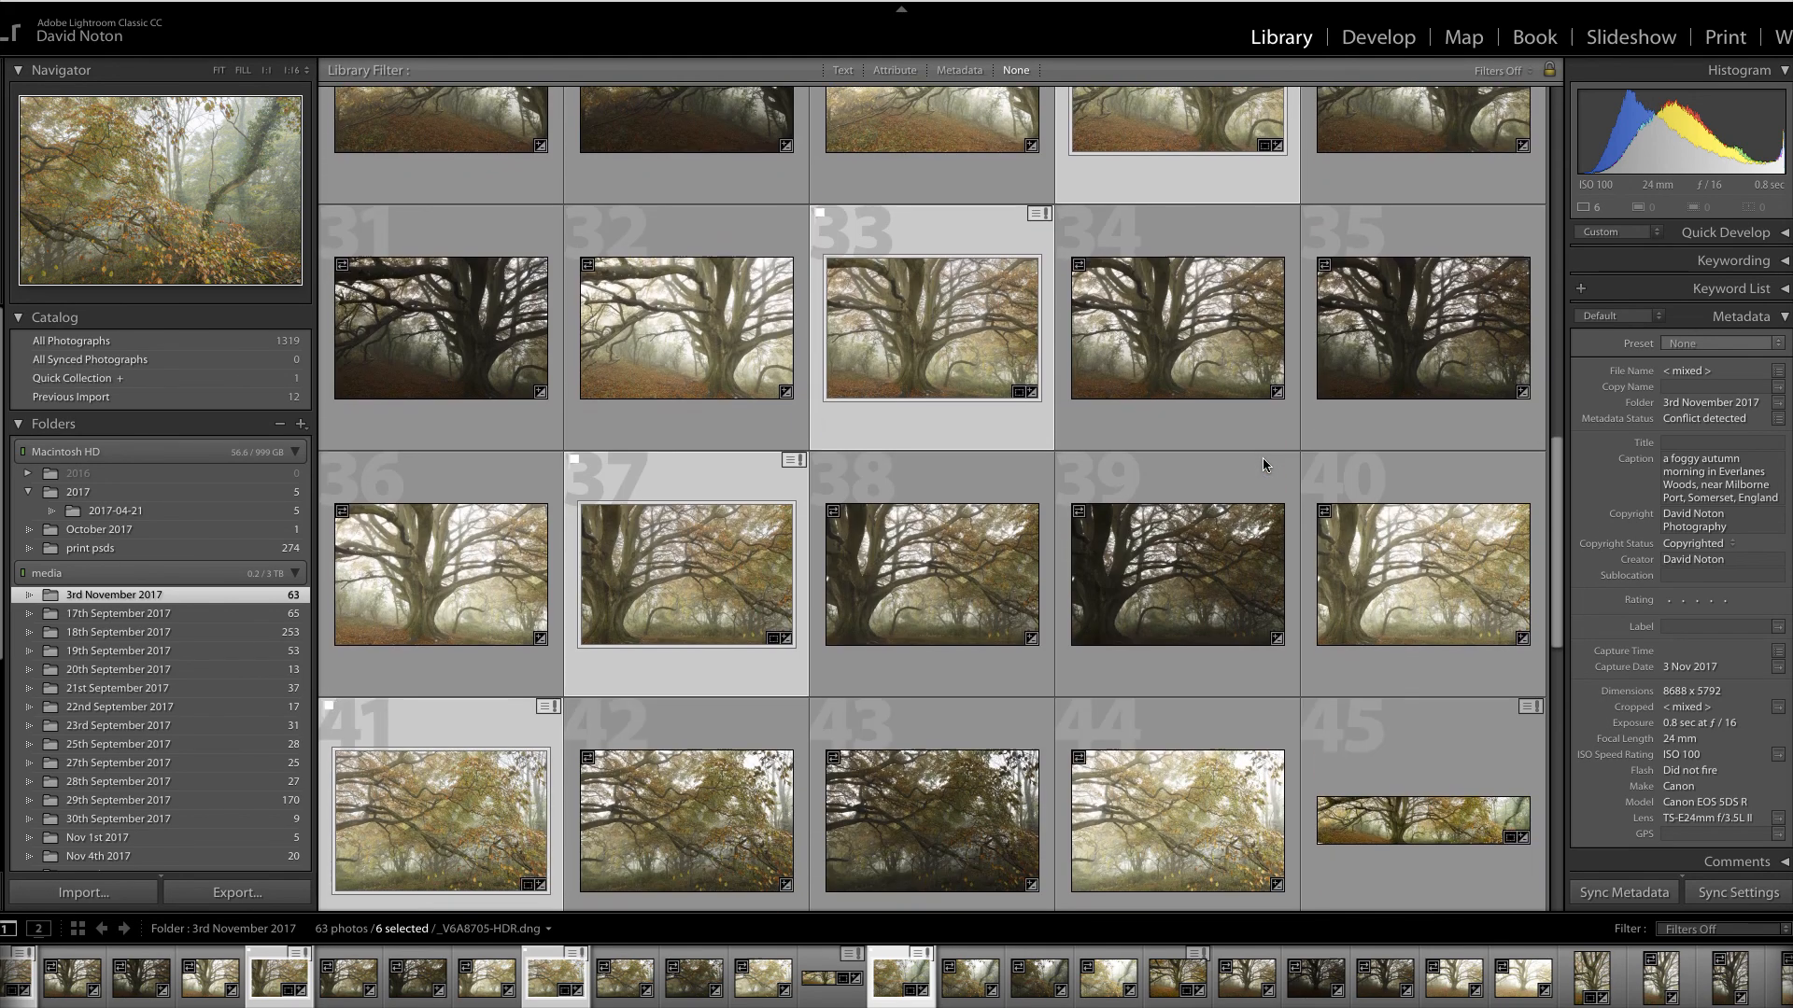
pyautogui.scroll(-1, 1262, 464)
pyautogui.scroll(1, 1265, 464)
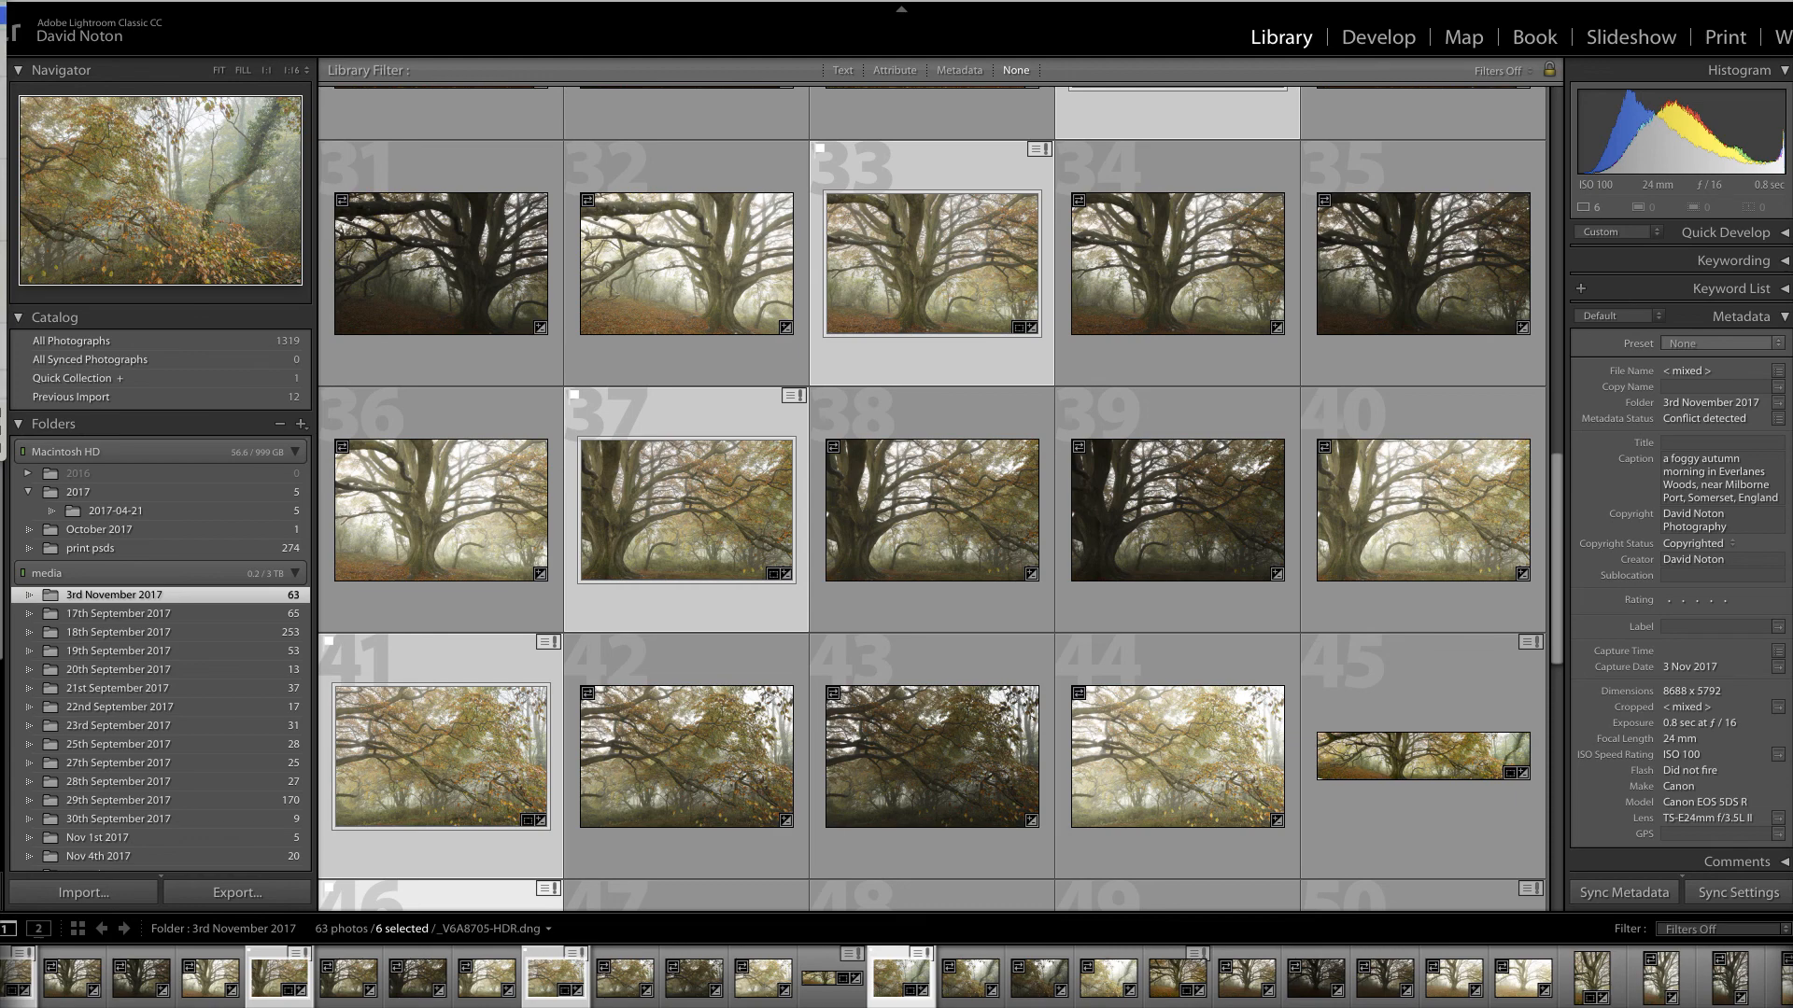
# Open the Panorama Merge Preview for the six frames via Photo Merge > Panorama (Ctrl+M)
pyautogui.moveTo(2, 62)
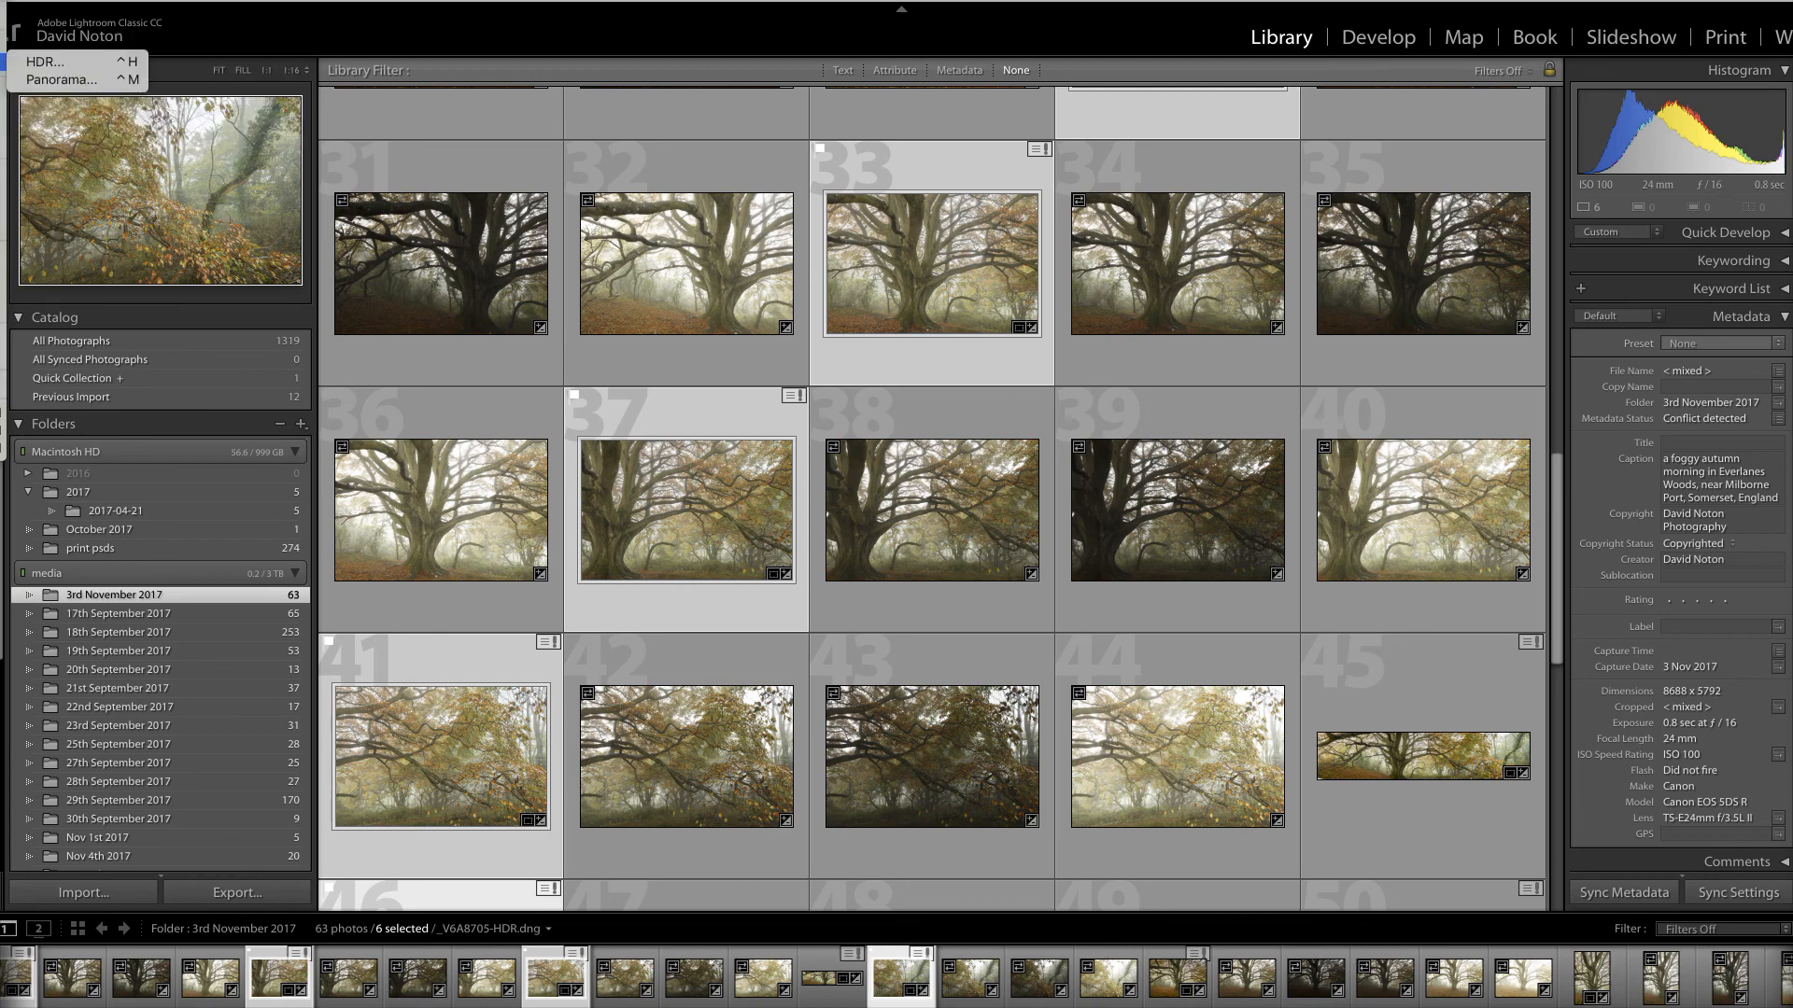
pyautogui.click(64, 81)
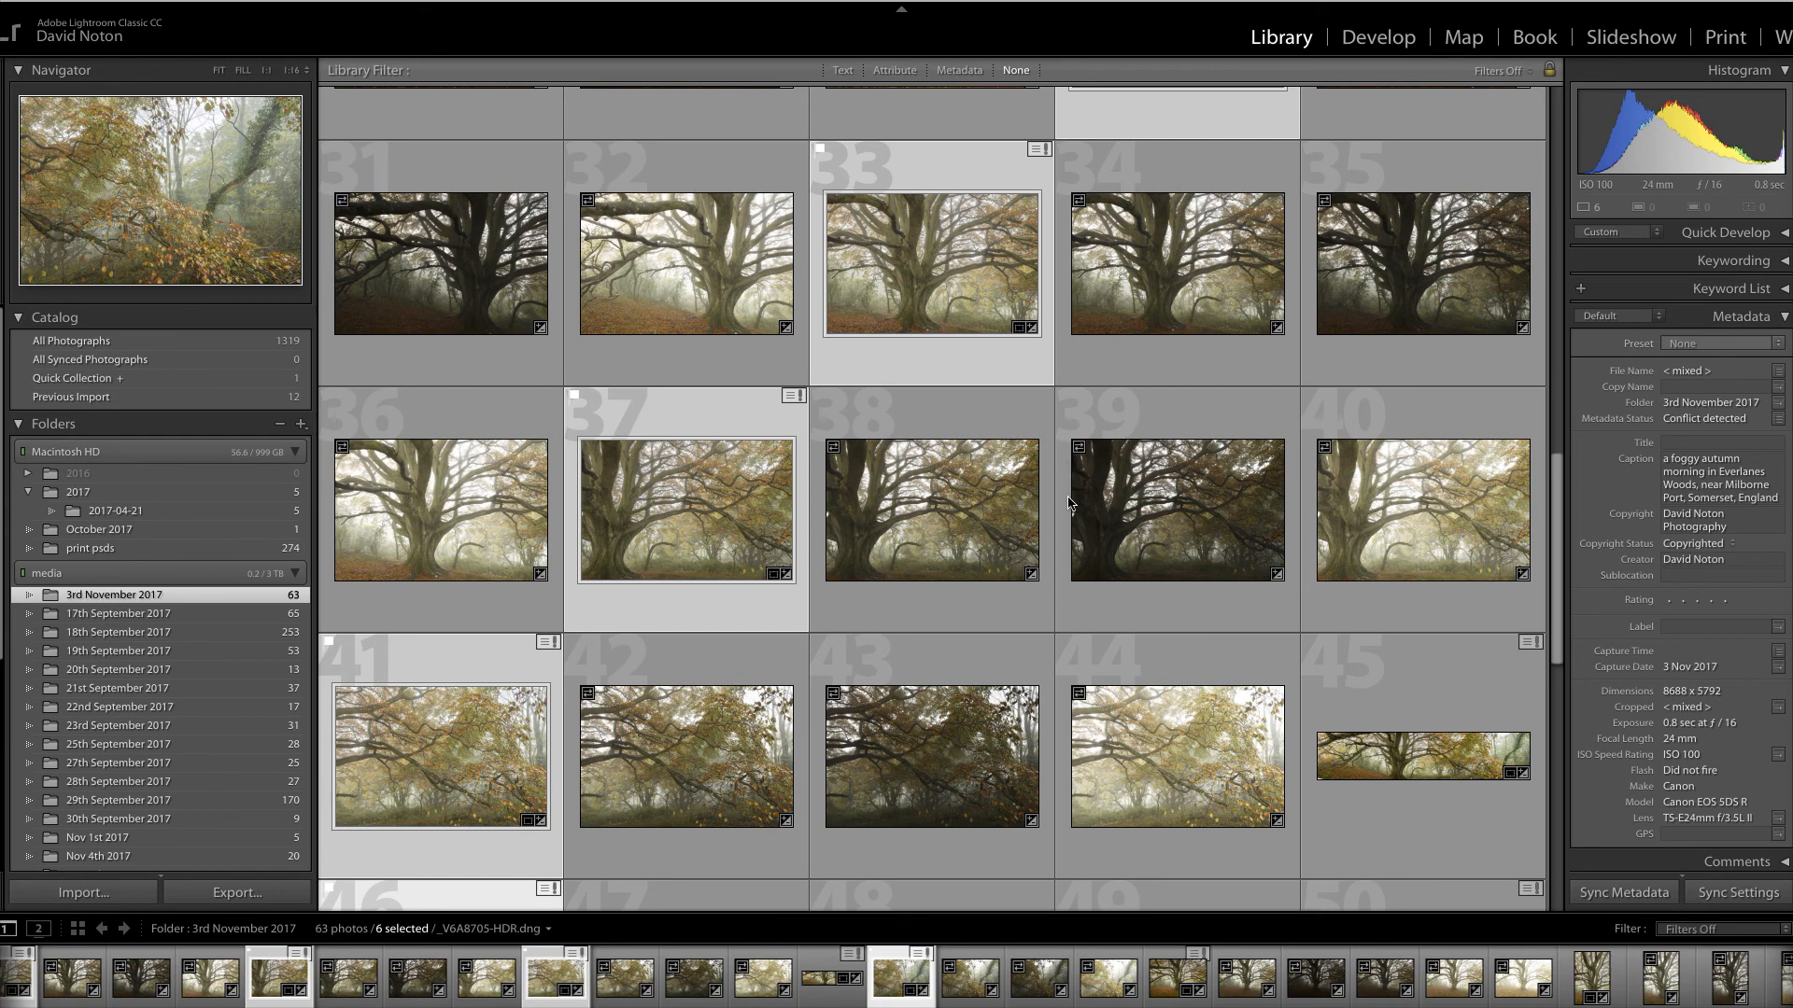
pyautogui.hotkey('ctrl', 'm')
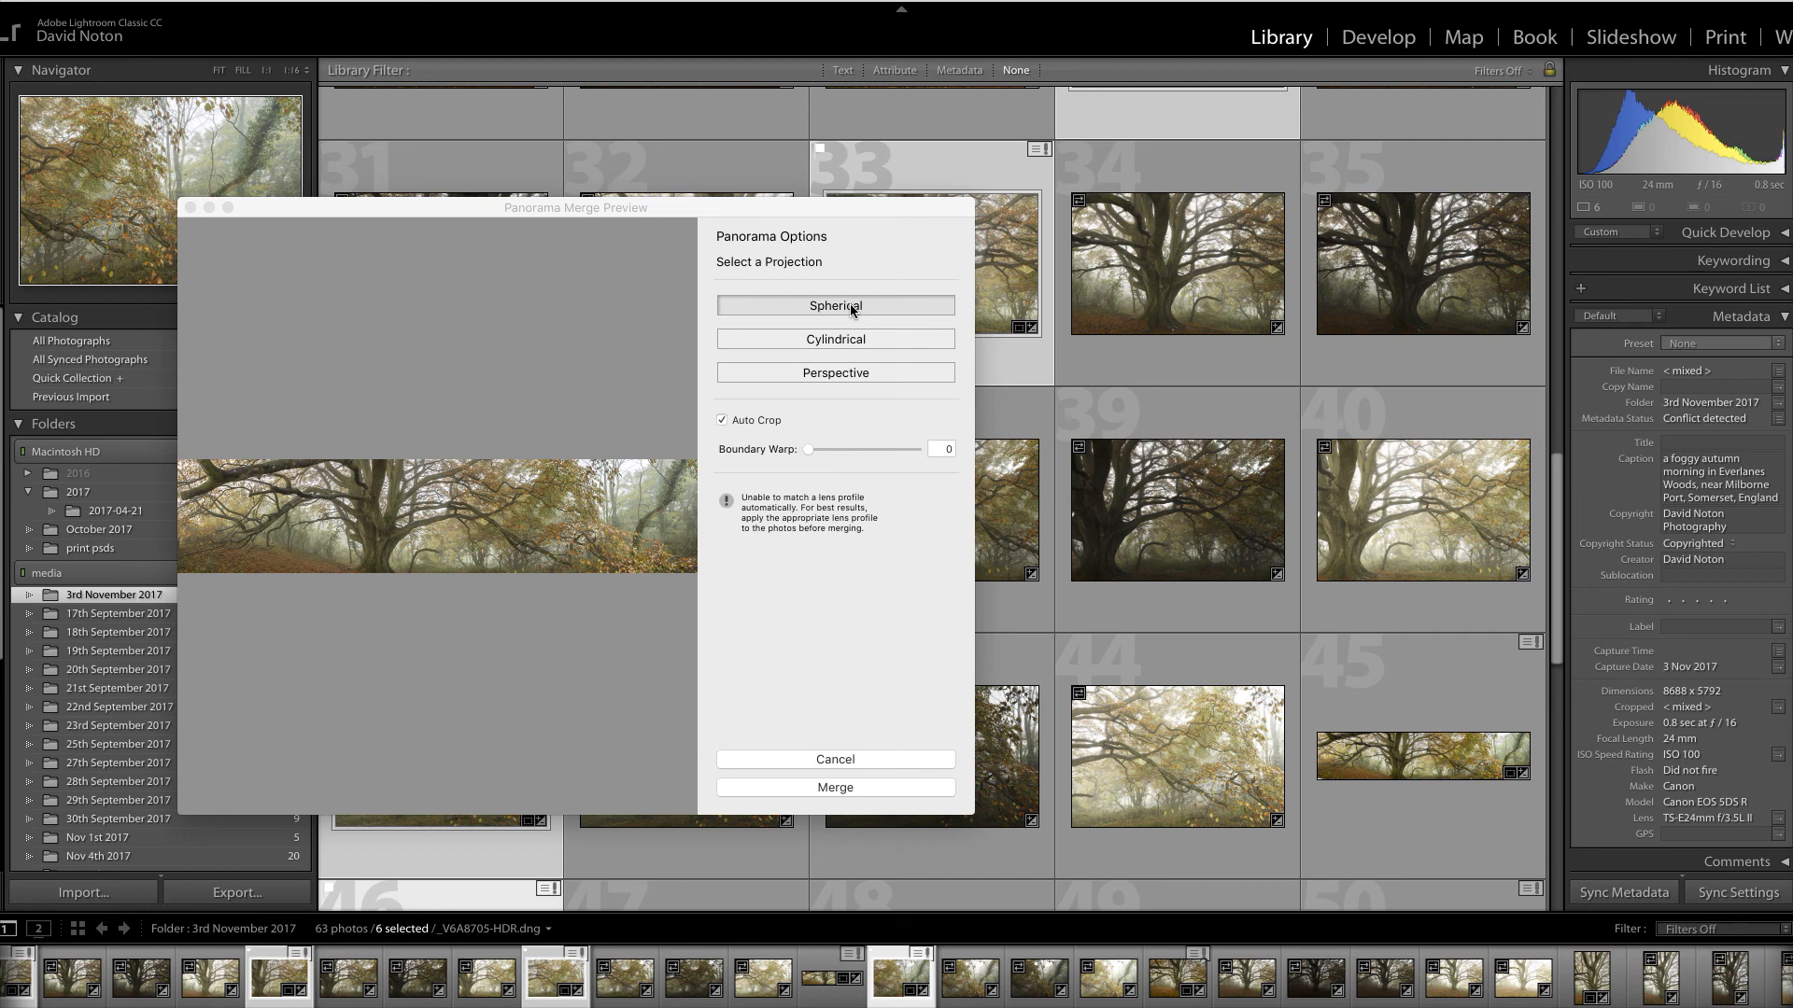
# Turn off Auto Crop and merge into the spherical panorama _V6A8705-HDR-Pano.dng
pyautogui.click(721, 421)
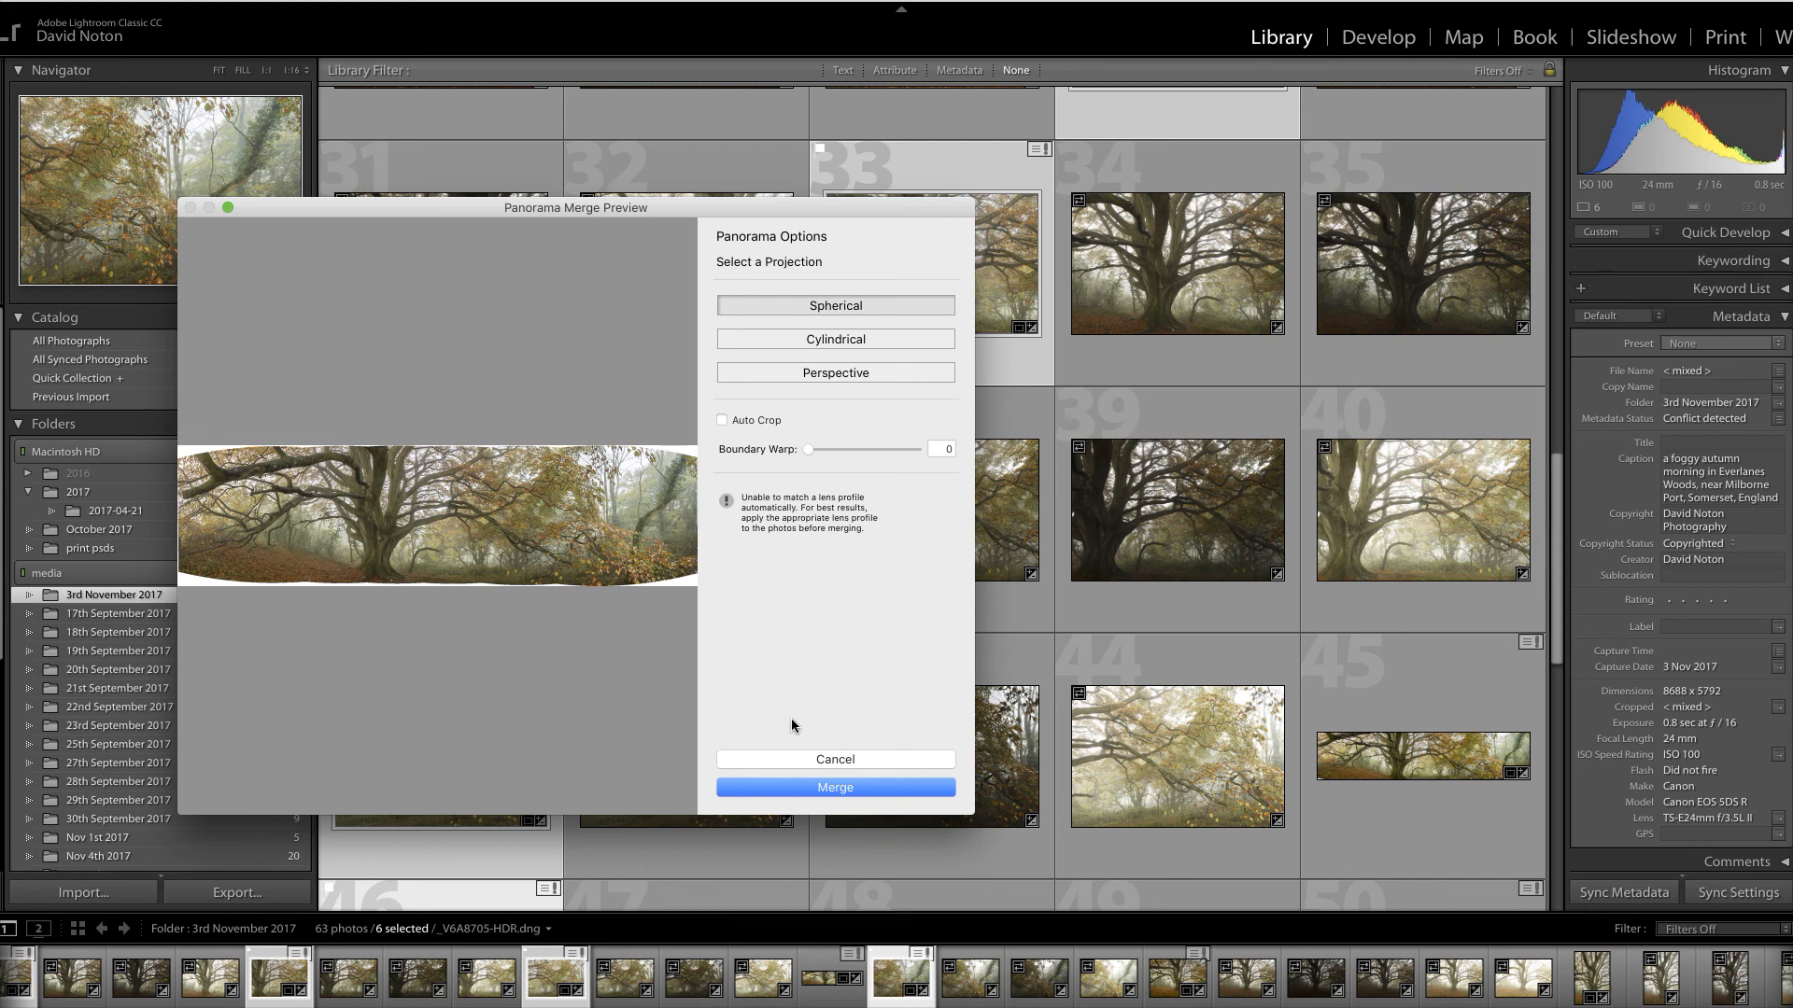
pyautogui.click(843, 787)
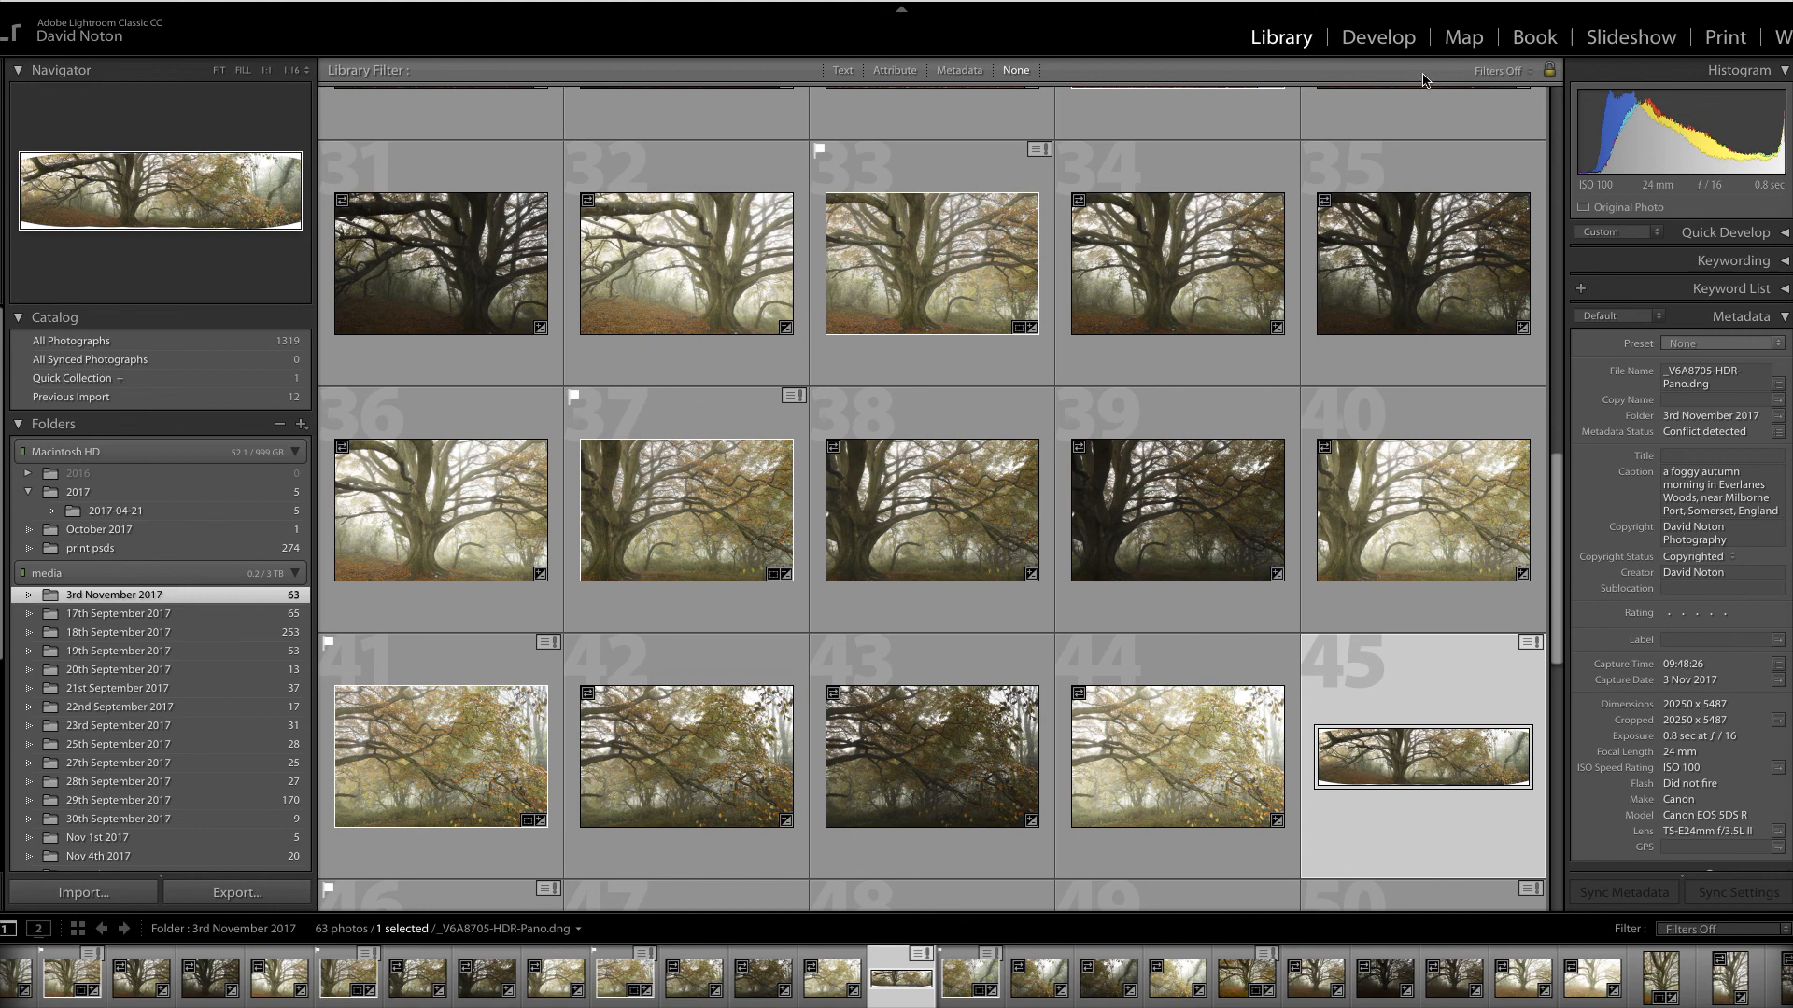
# Open the panorama in the Develop module with the Crop & Straighten tool active
pyautogui.click(1378, 40)
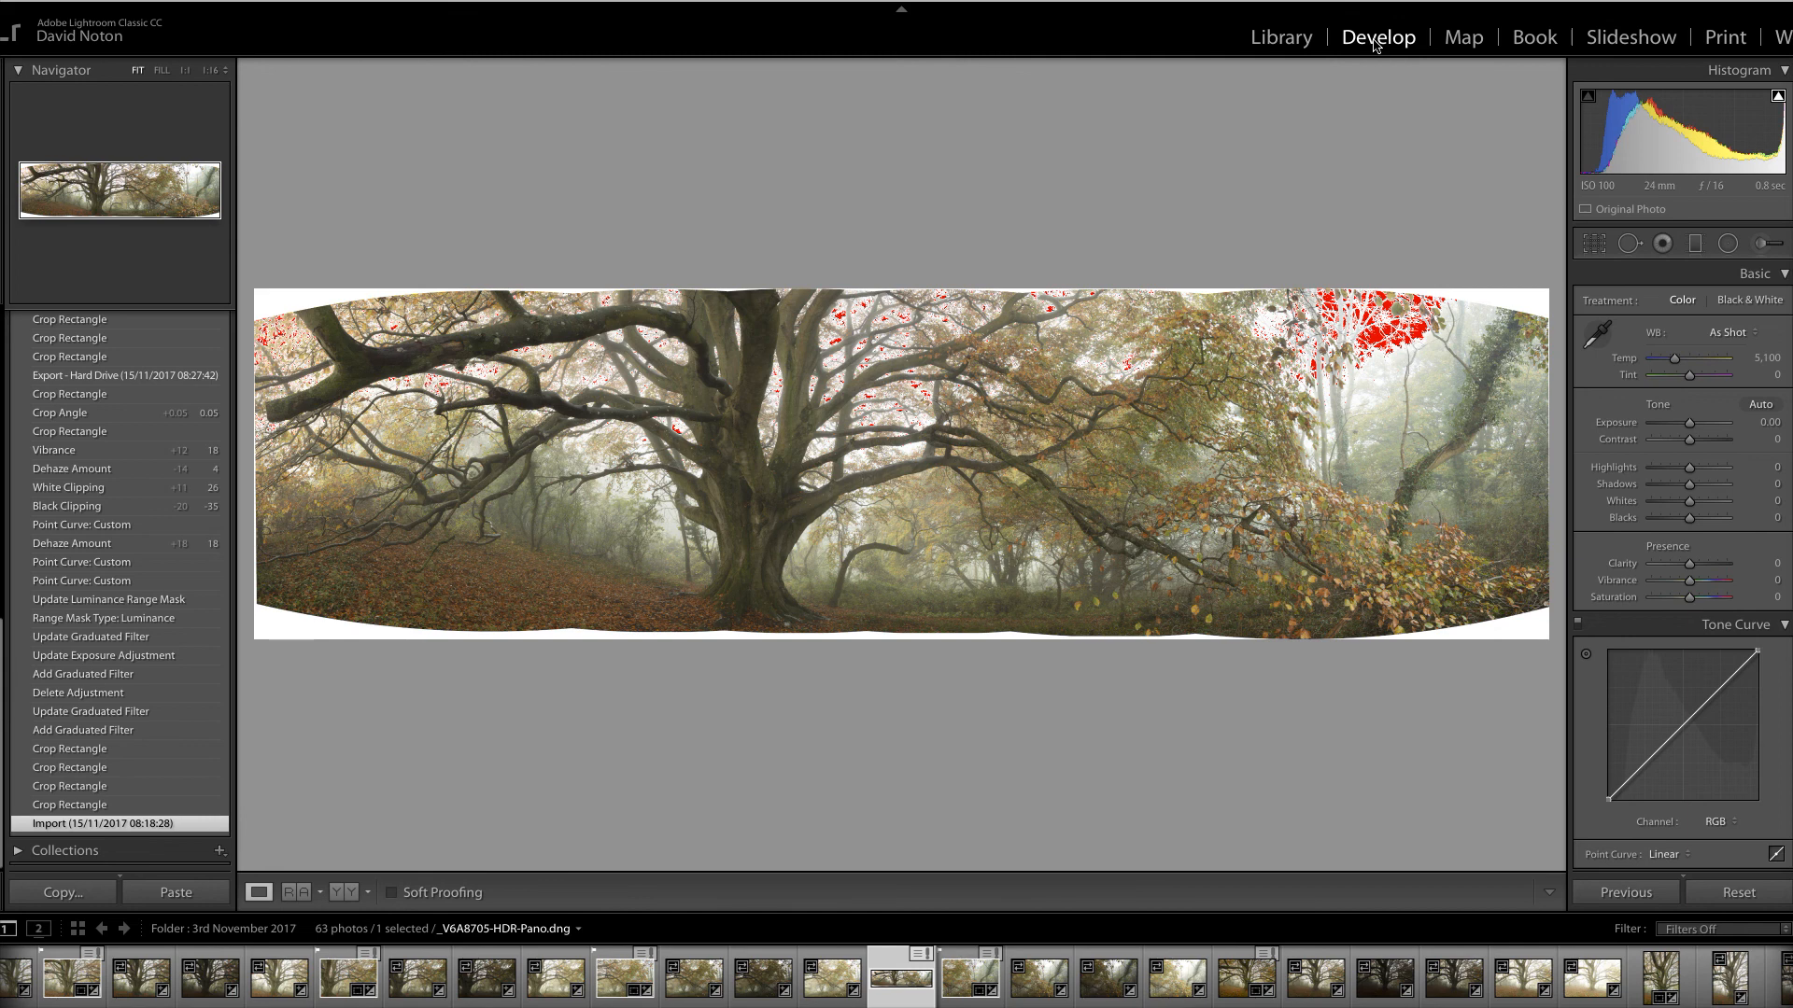
pyautogui.click(1594, 246)
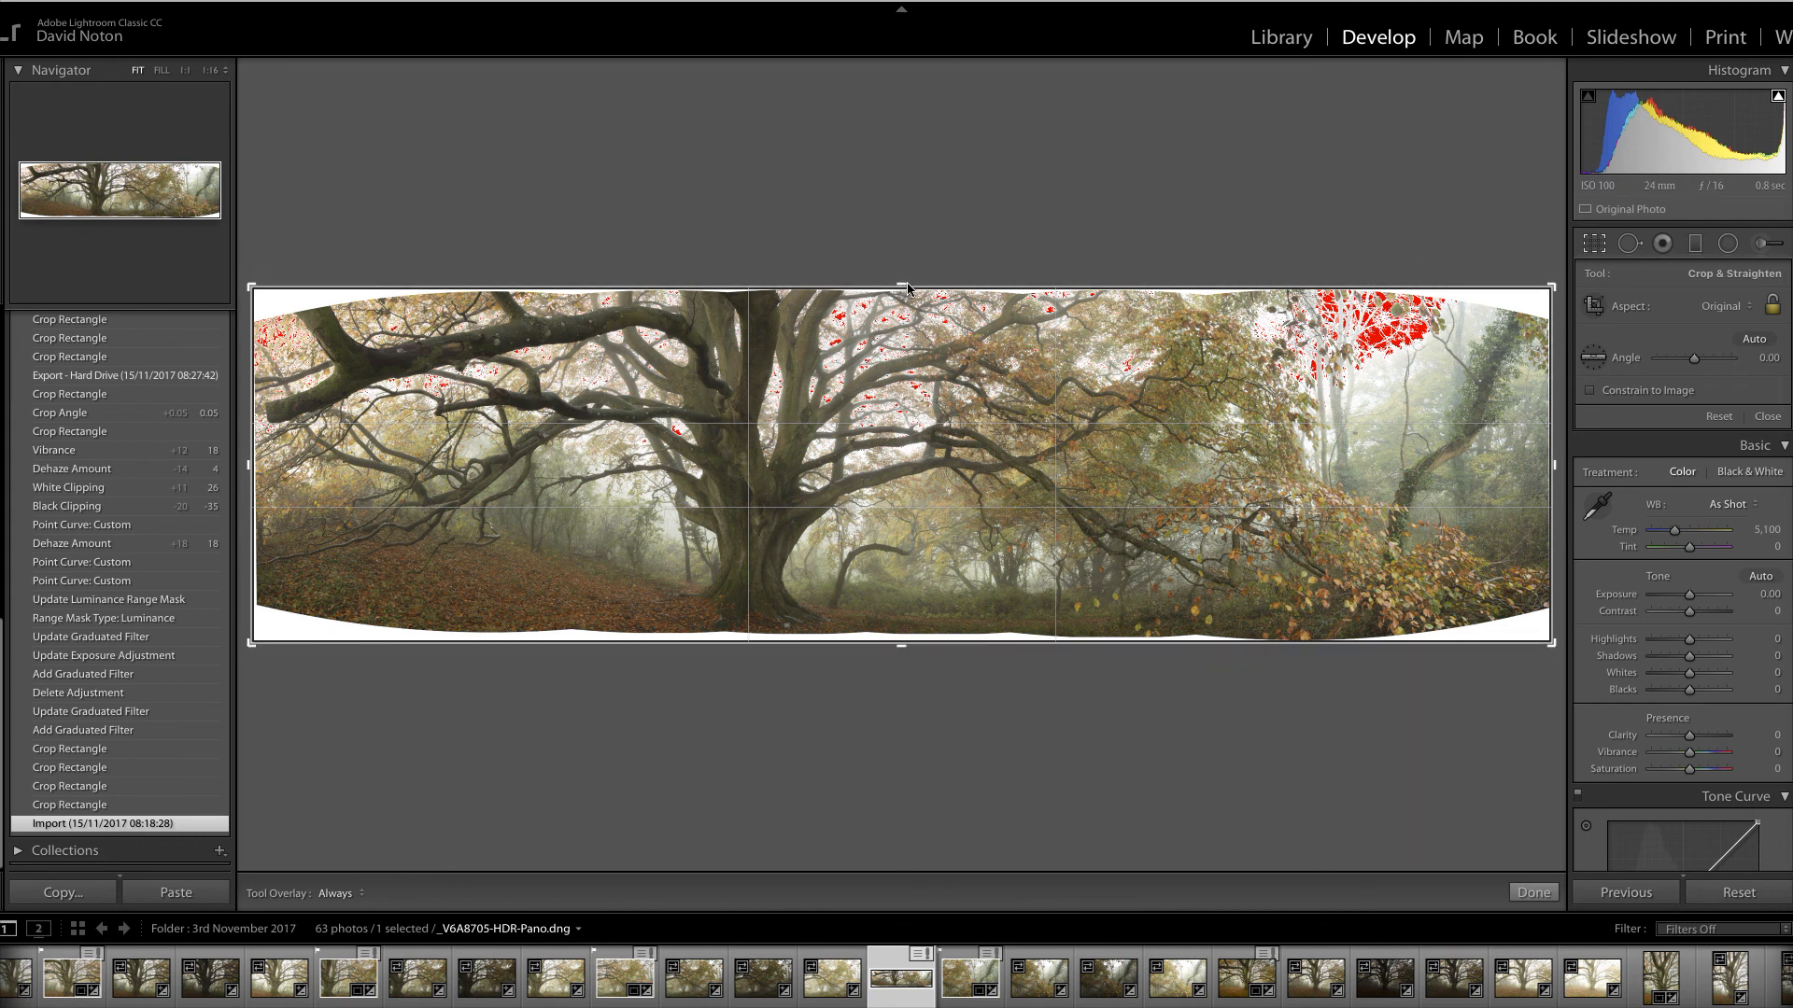
# Pull the crop's top, bottom, right and left edges slightly inward and apply it
pyautogui.moveTo(903, 290); pyautogui.dragTo(903, 293)
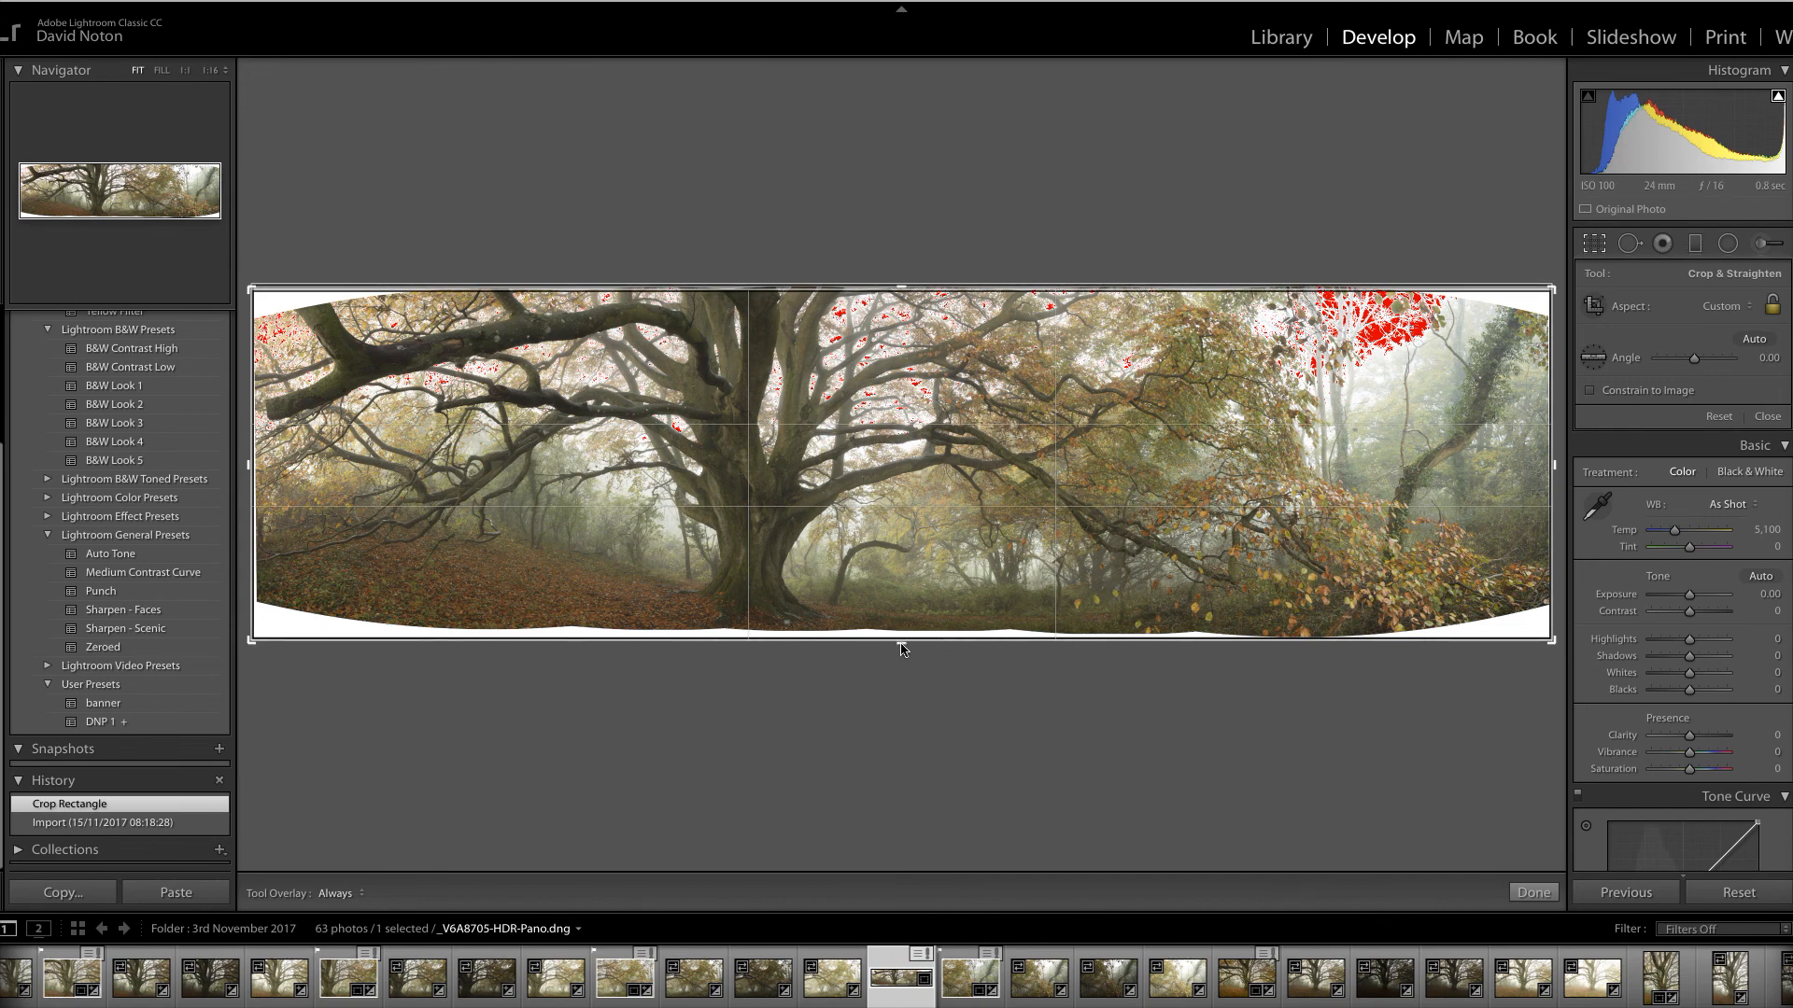
pyautogui.moveTo(903, 650); pyautogui.dragTo(903, 642)
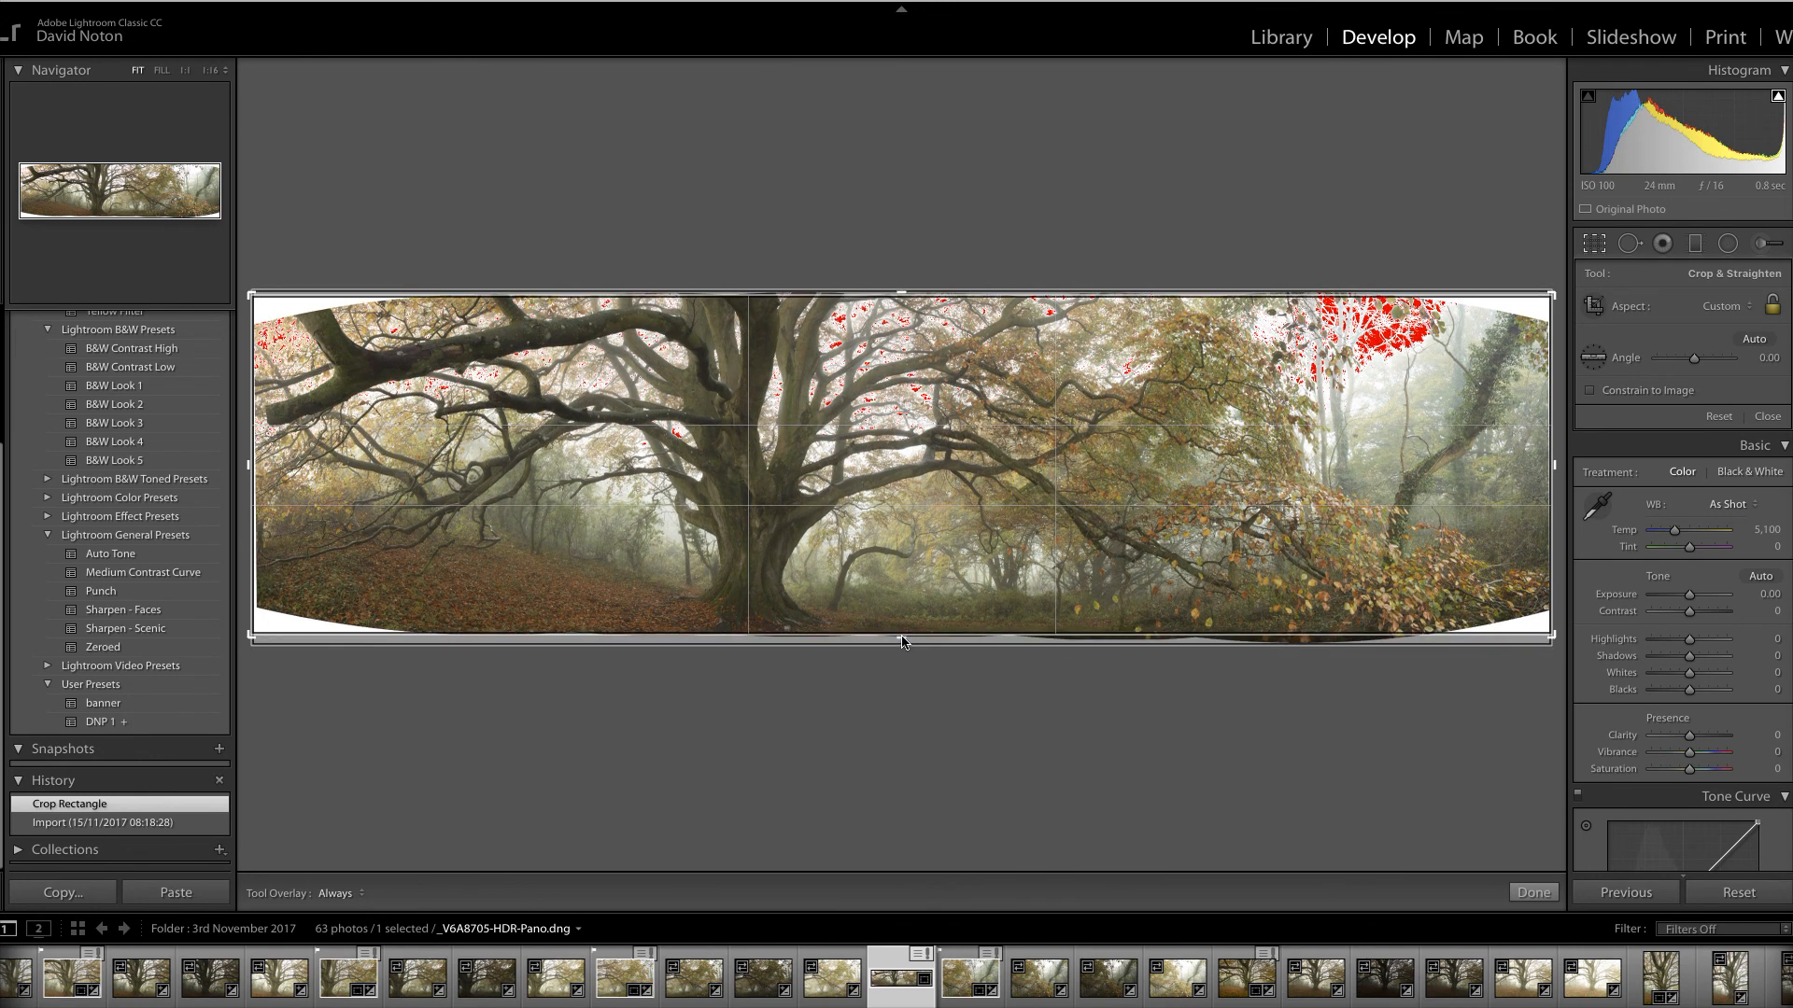
pyautogui.moveTo(902, 643); pyautogui.dragTo(902, 646)
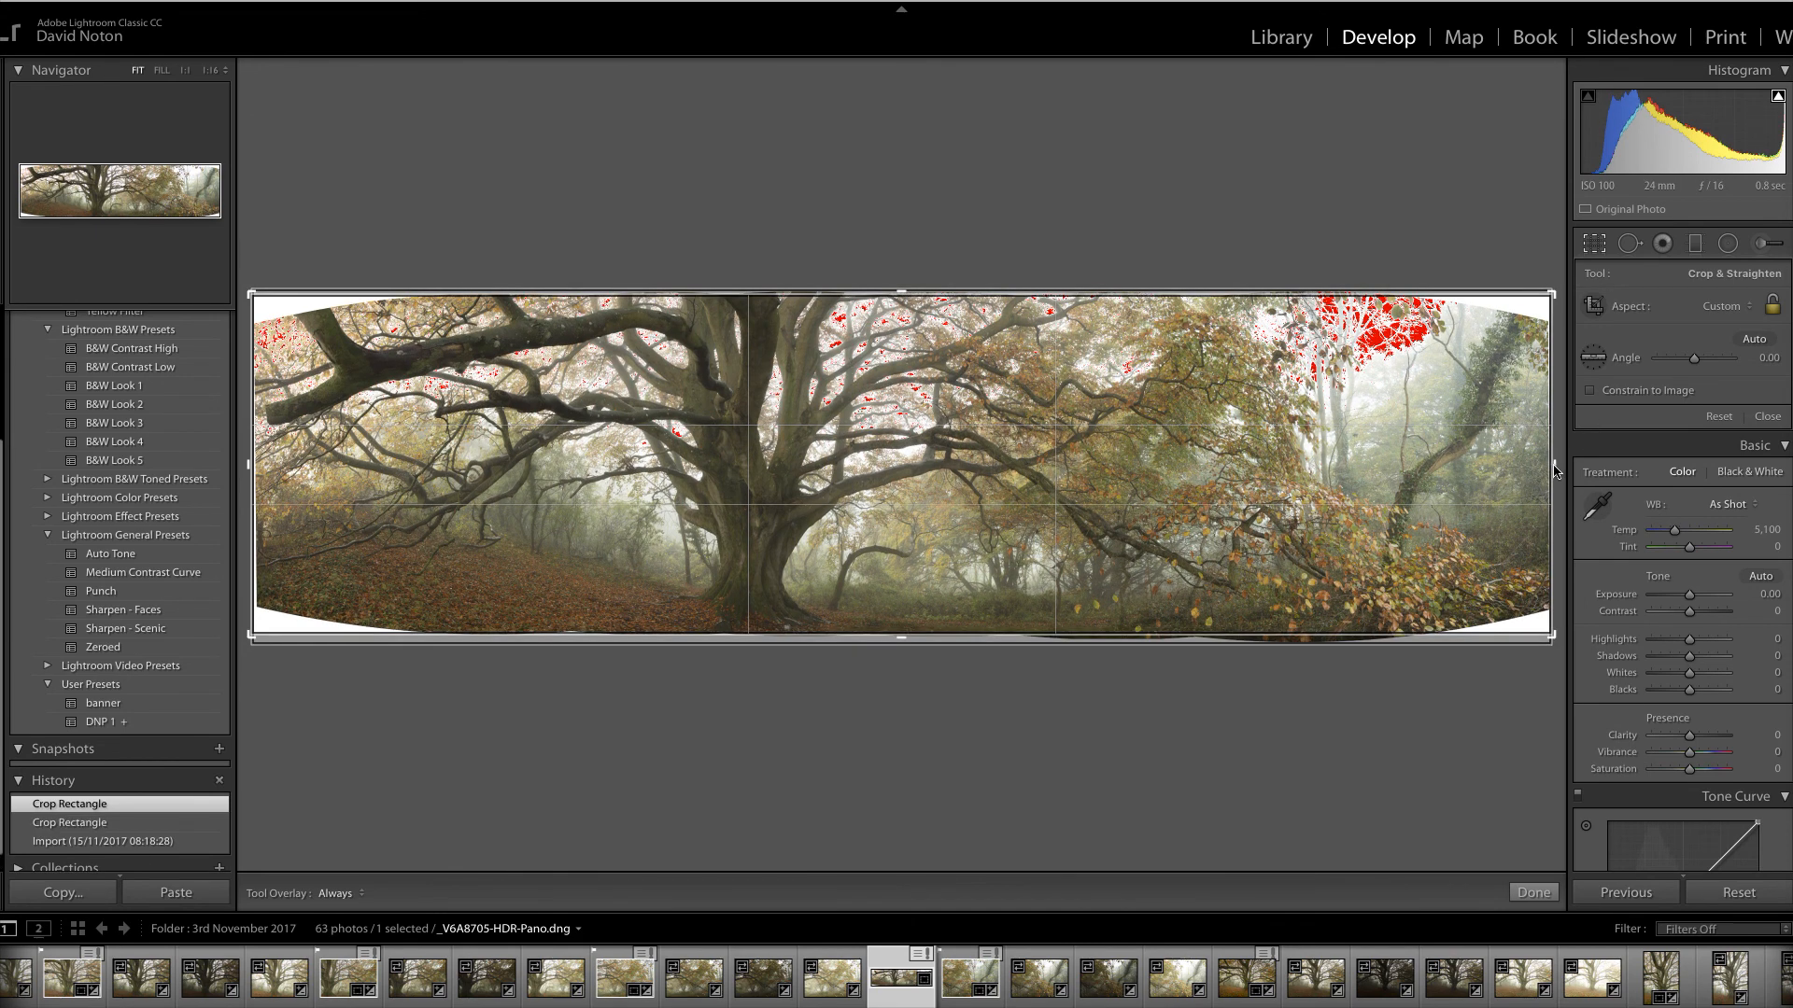
pyautogui.moveTo(1556, 470); pyautogui.dragTo(1522, 474)
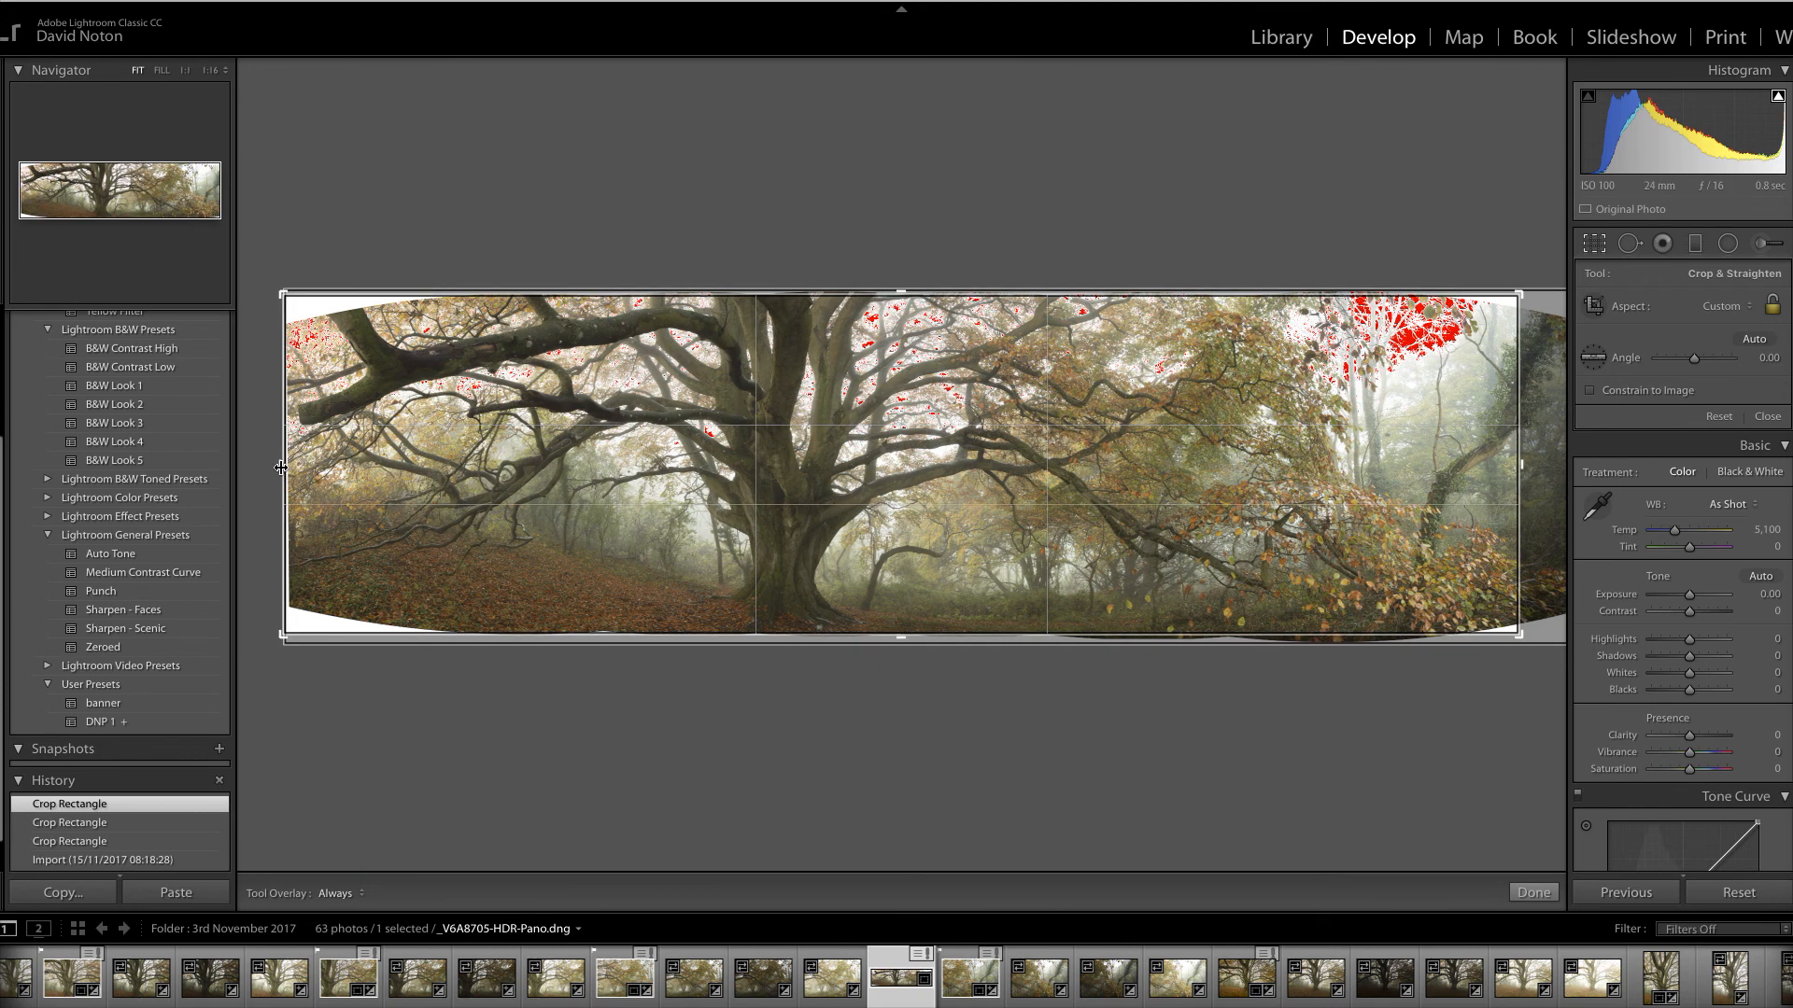
pyautogui.moveTo(280, 469); pyautogui.dragTo(292, 471)
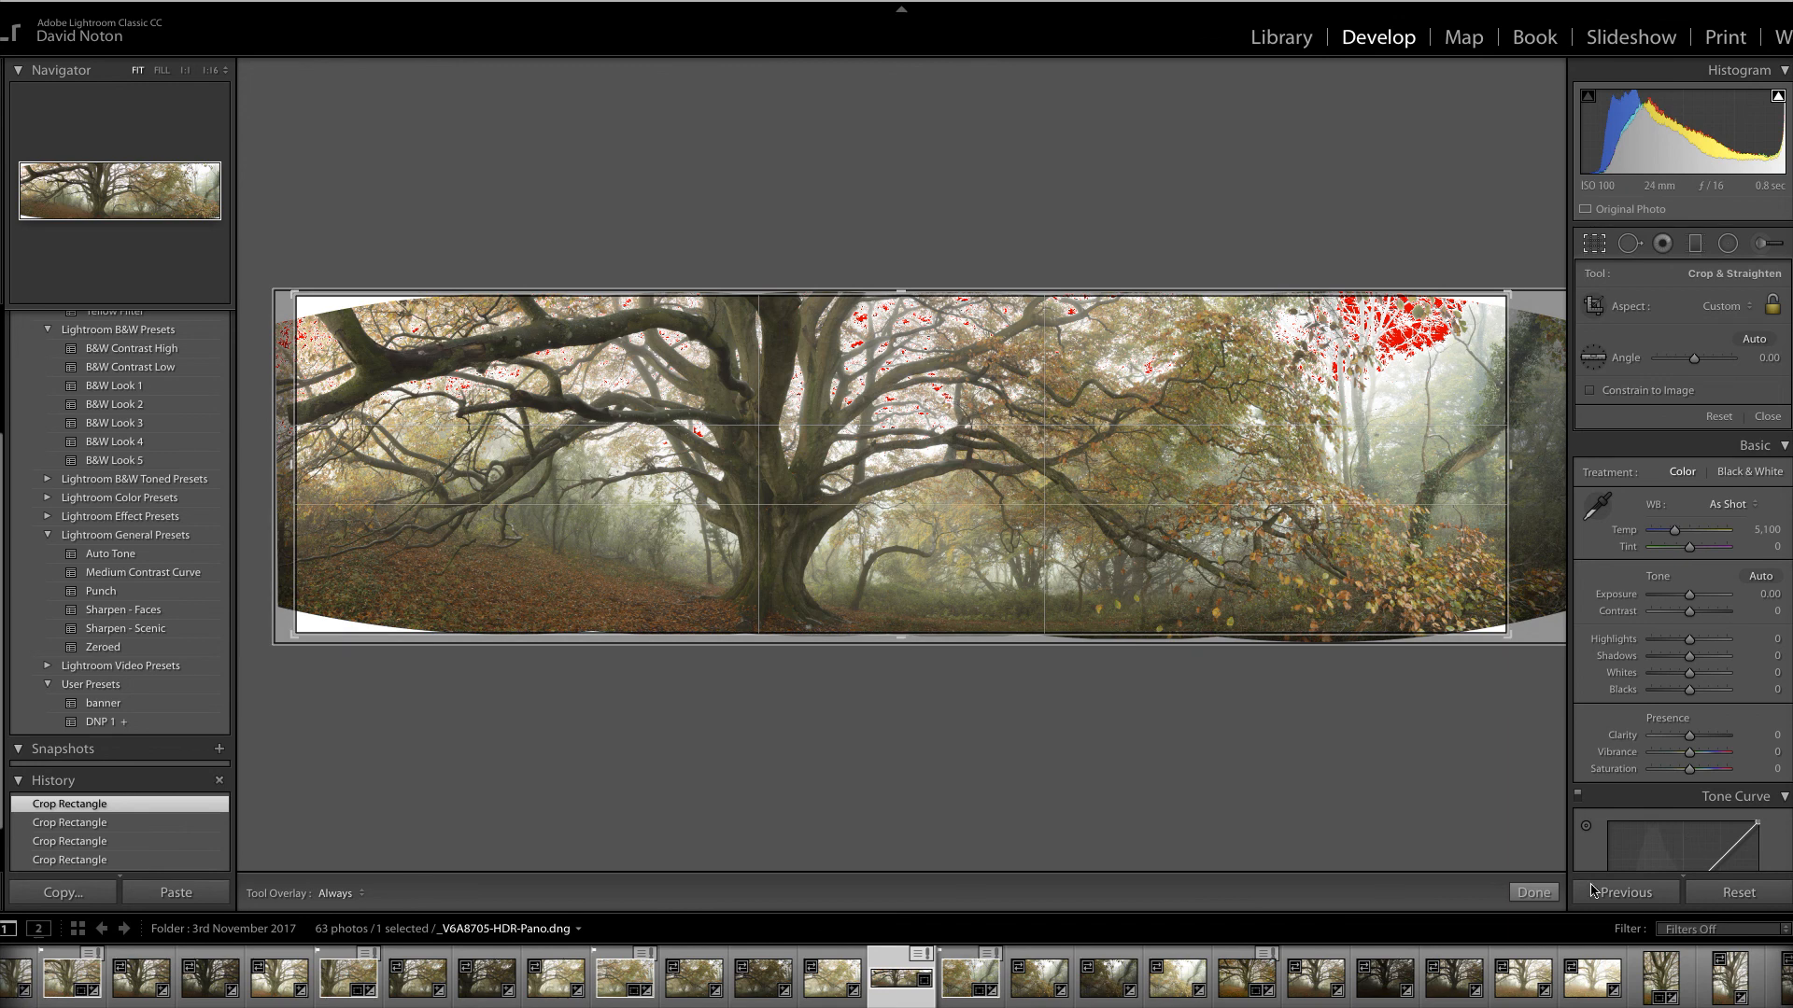
pyautogui.click(1532, 893)
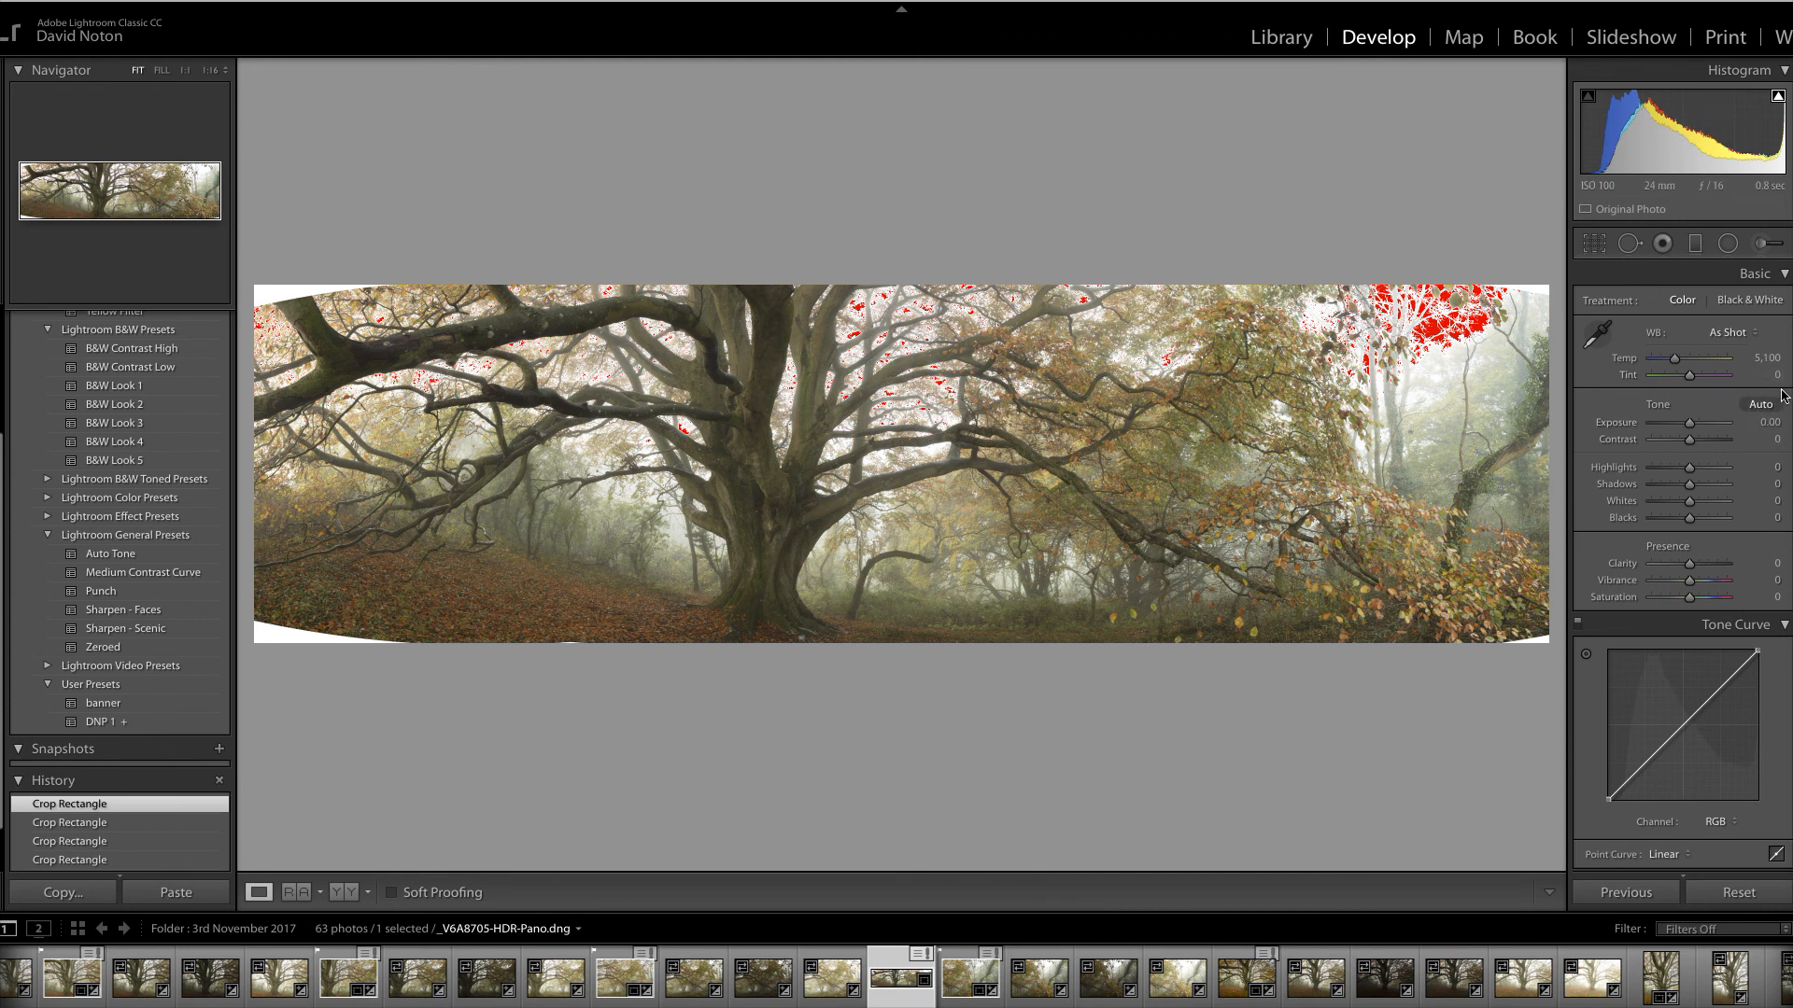
# Set Blacks to -37 and Highlights to -31 in the Basic panel
pyautogui.scroll(-3, 1680, 560)
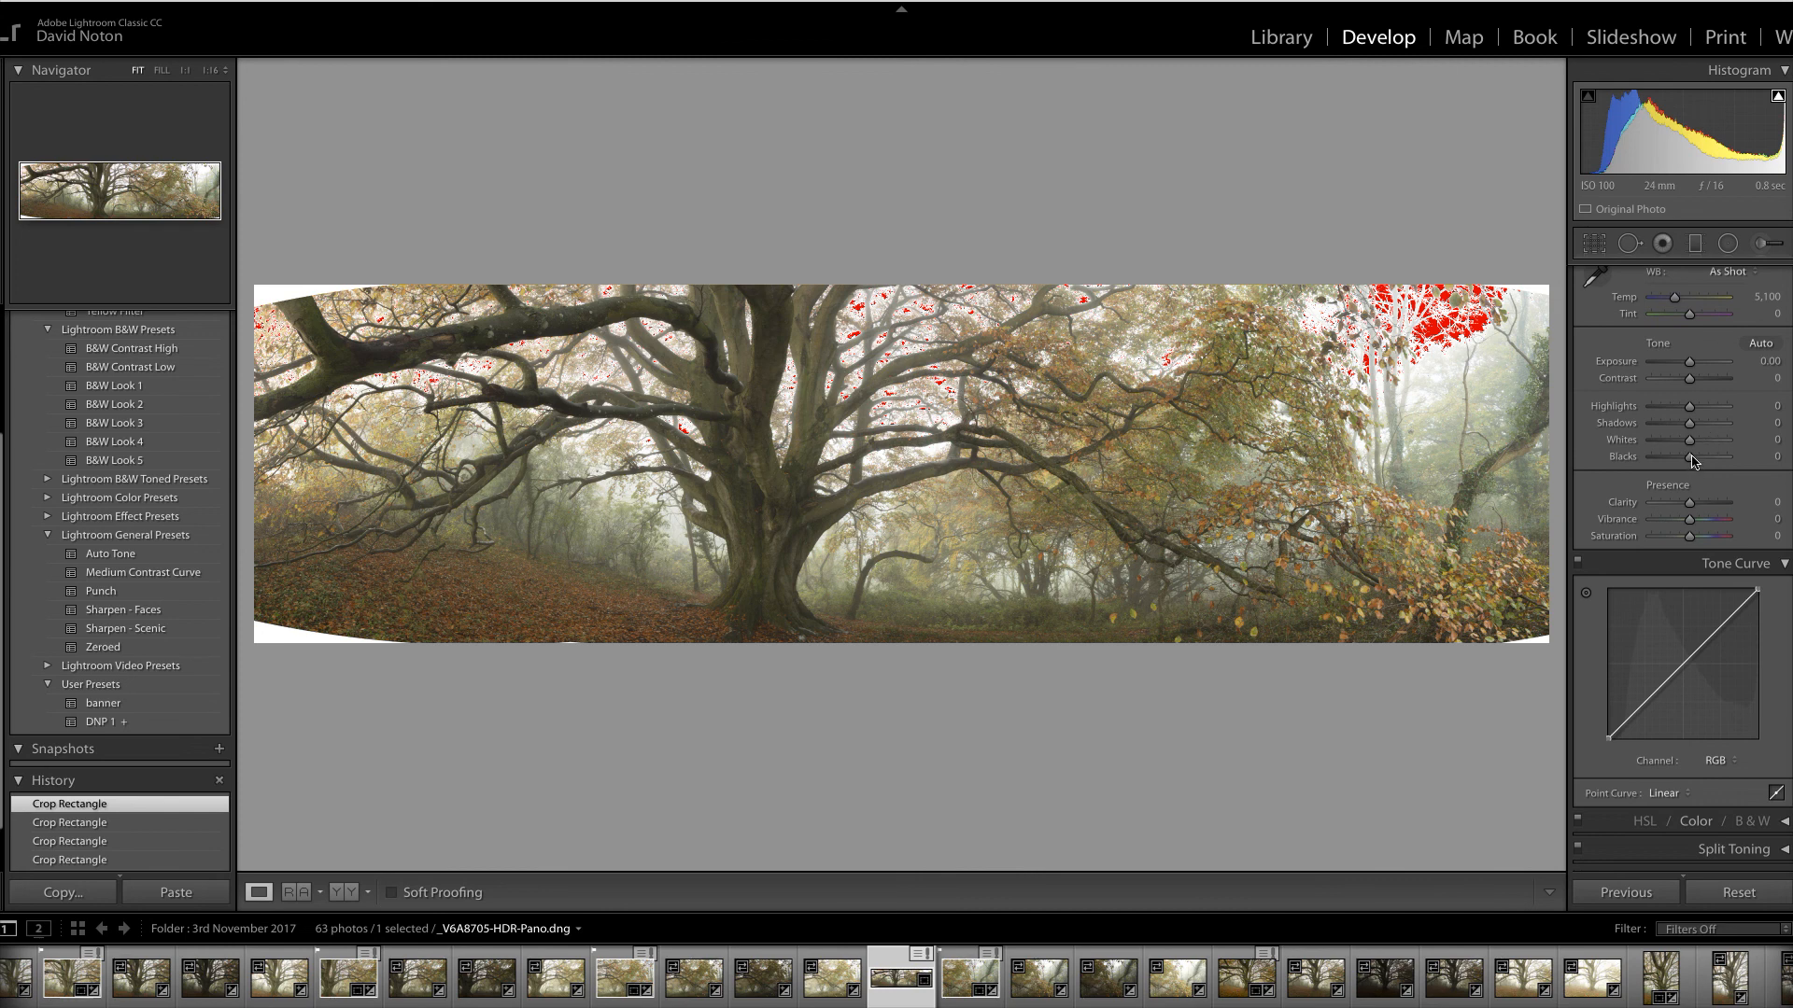
pyautogui.moveTo(1692, 461); pyautogui.dragTo(1680, 457)
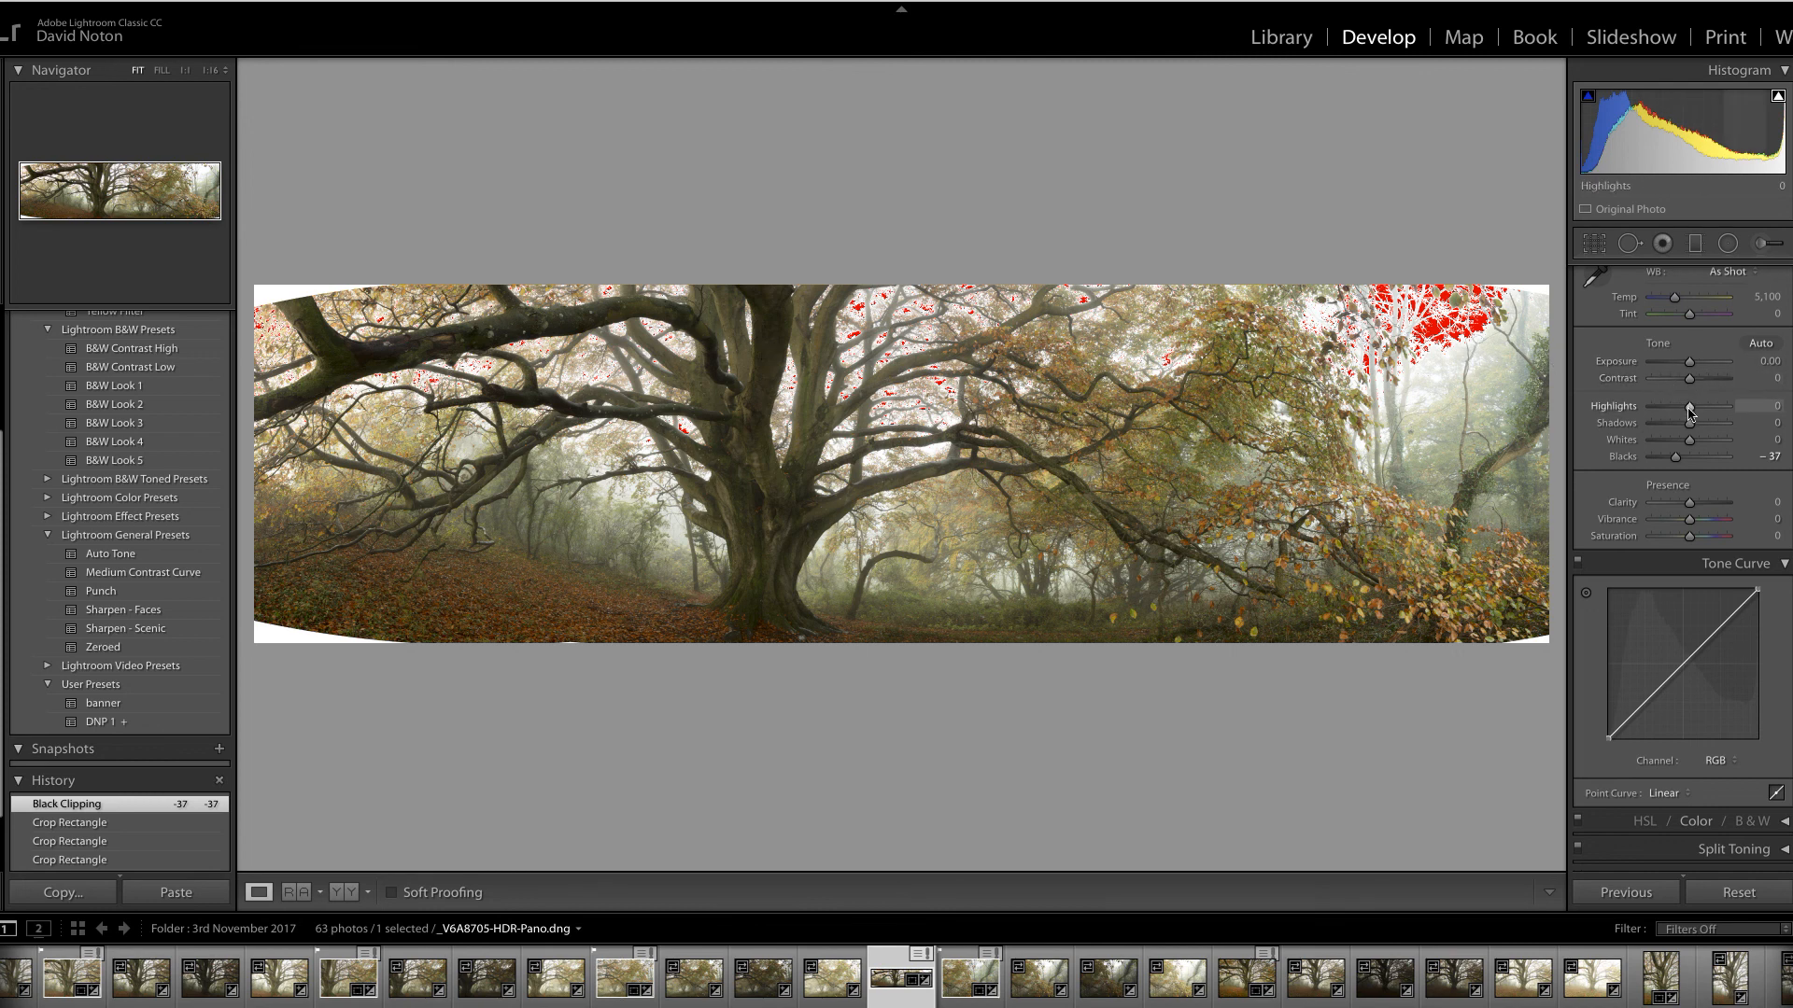
pyautogui.moveTo(1690, 409); pyautogui.dragTo(1678, 418)
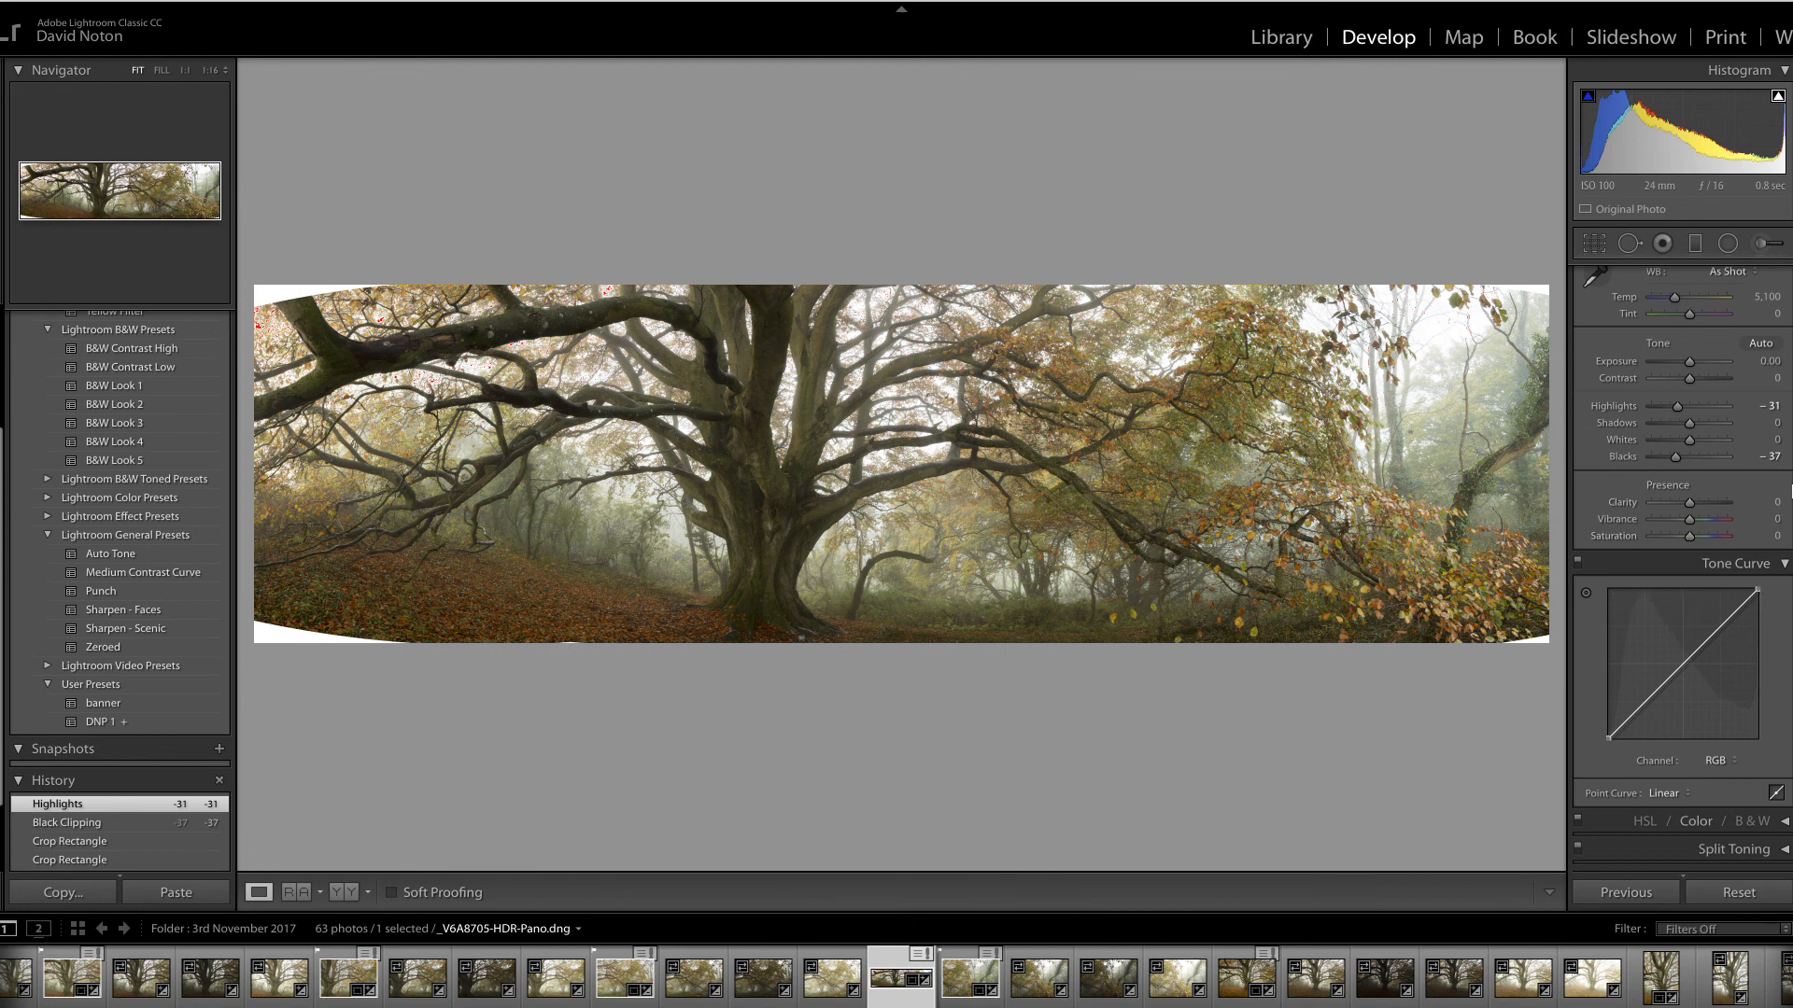
pyautogui.scroll(-2, 1681, 569)
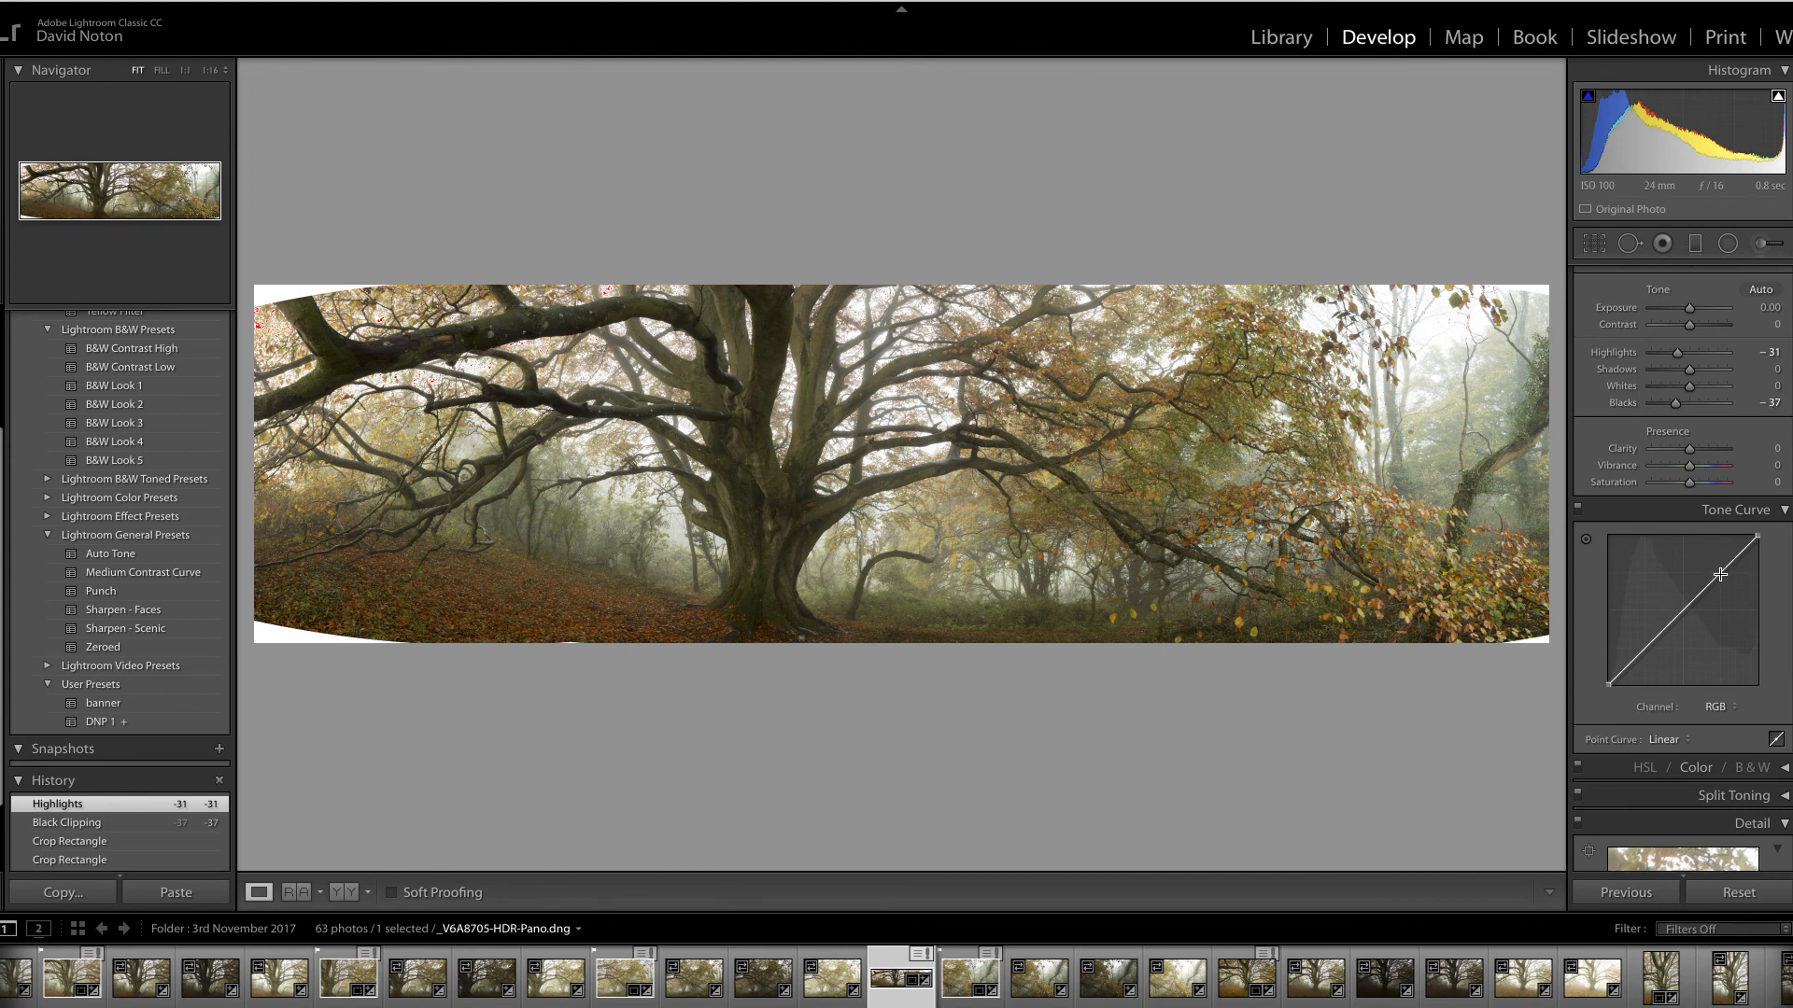
# Shape a custom point curve lifting midtones with a lower shadow point, and set Shadows to +27
pyautogui.moveTo(1720, 574); pyautogui.dragTo(1712, 576)
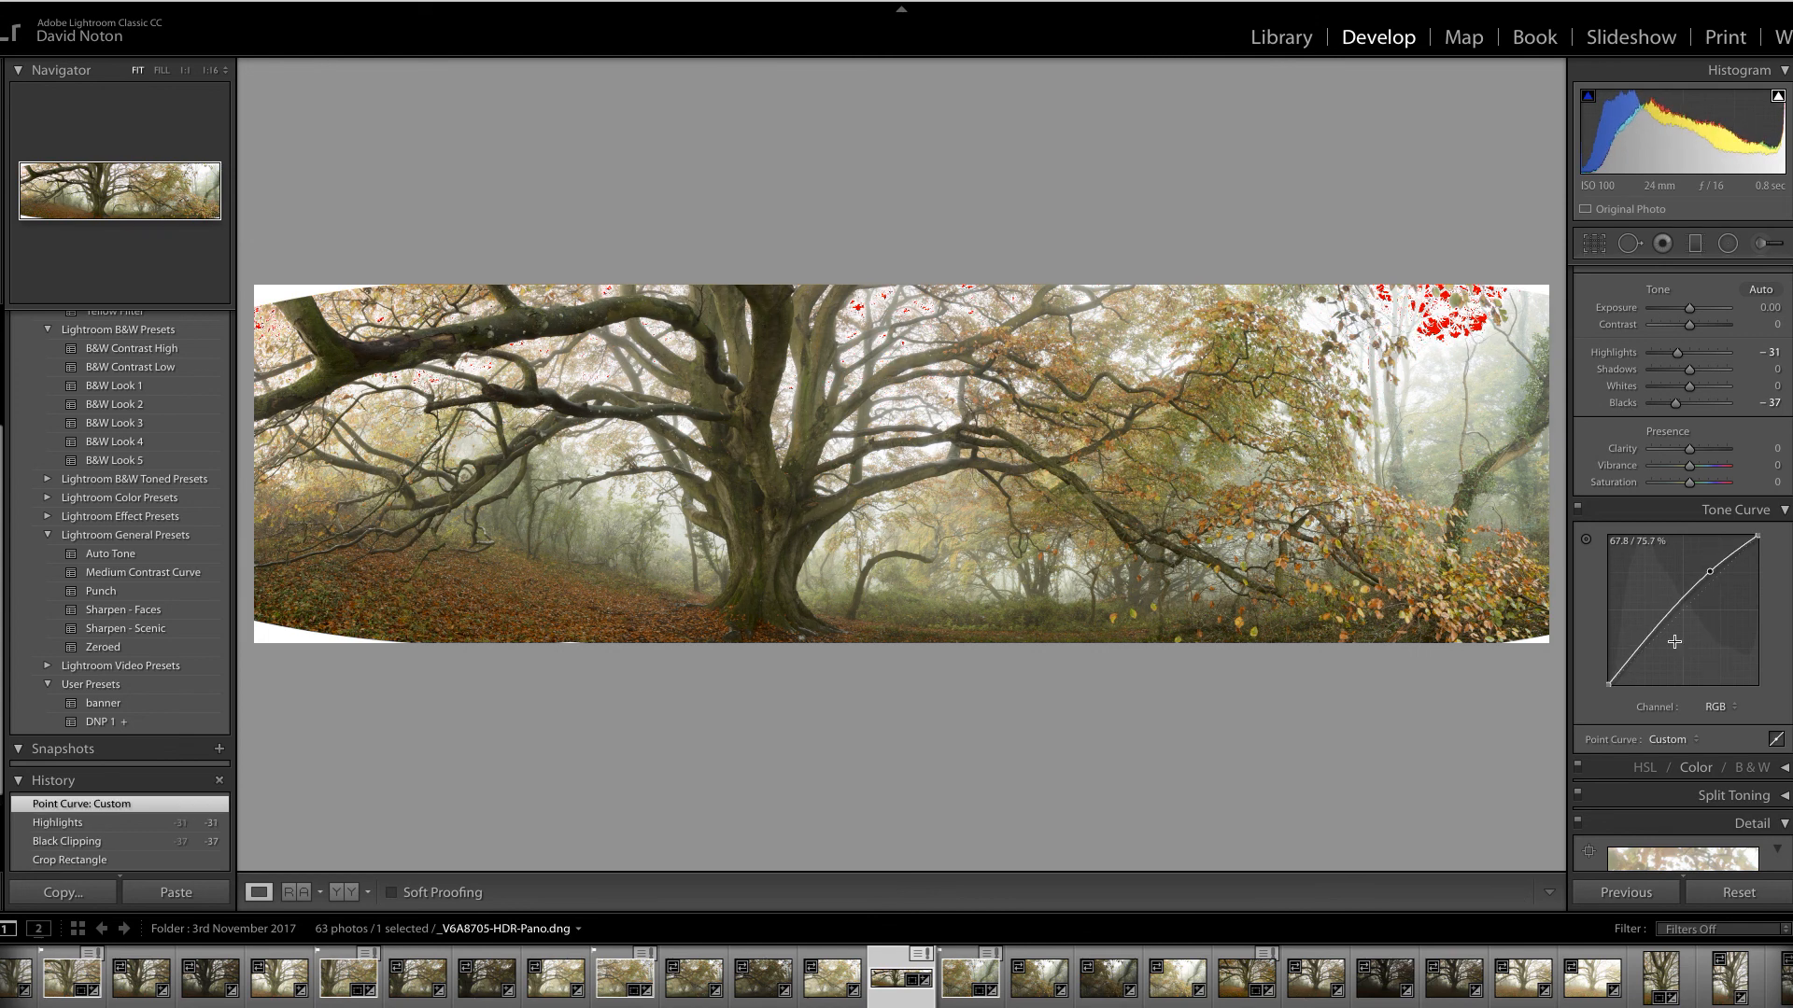
pyautogui.moveTo(1637, 655); pyautogui.dragTo(1639, 658)
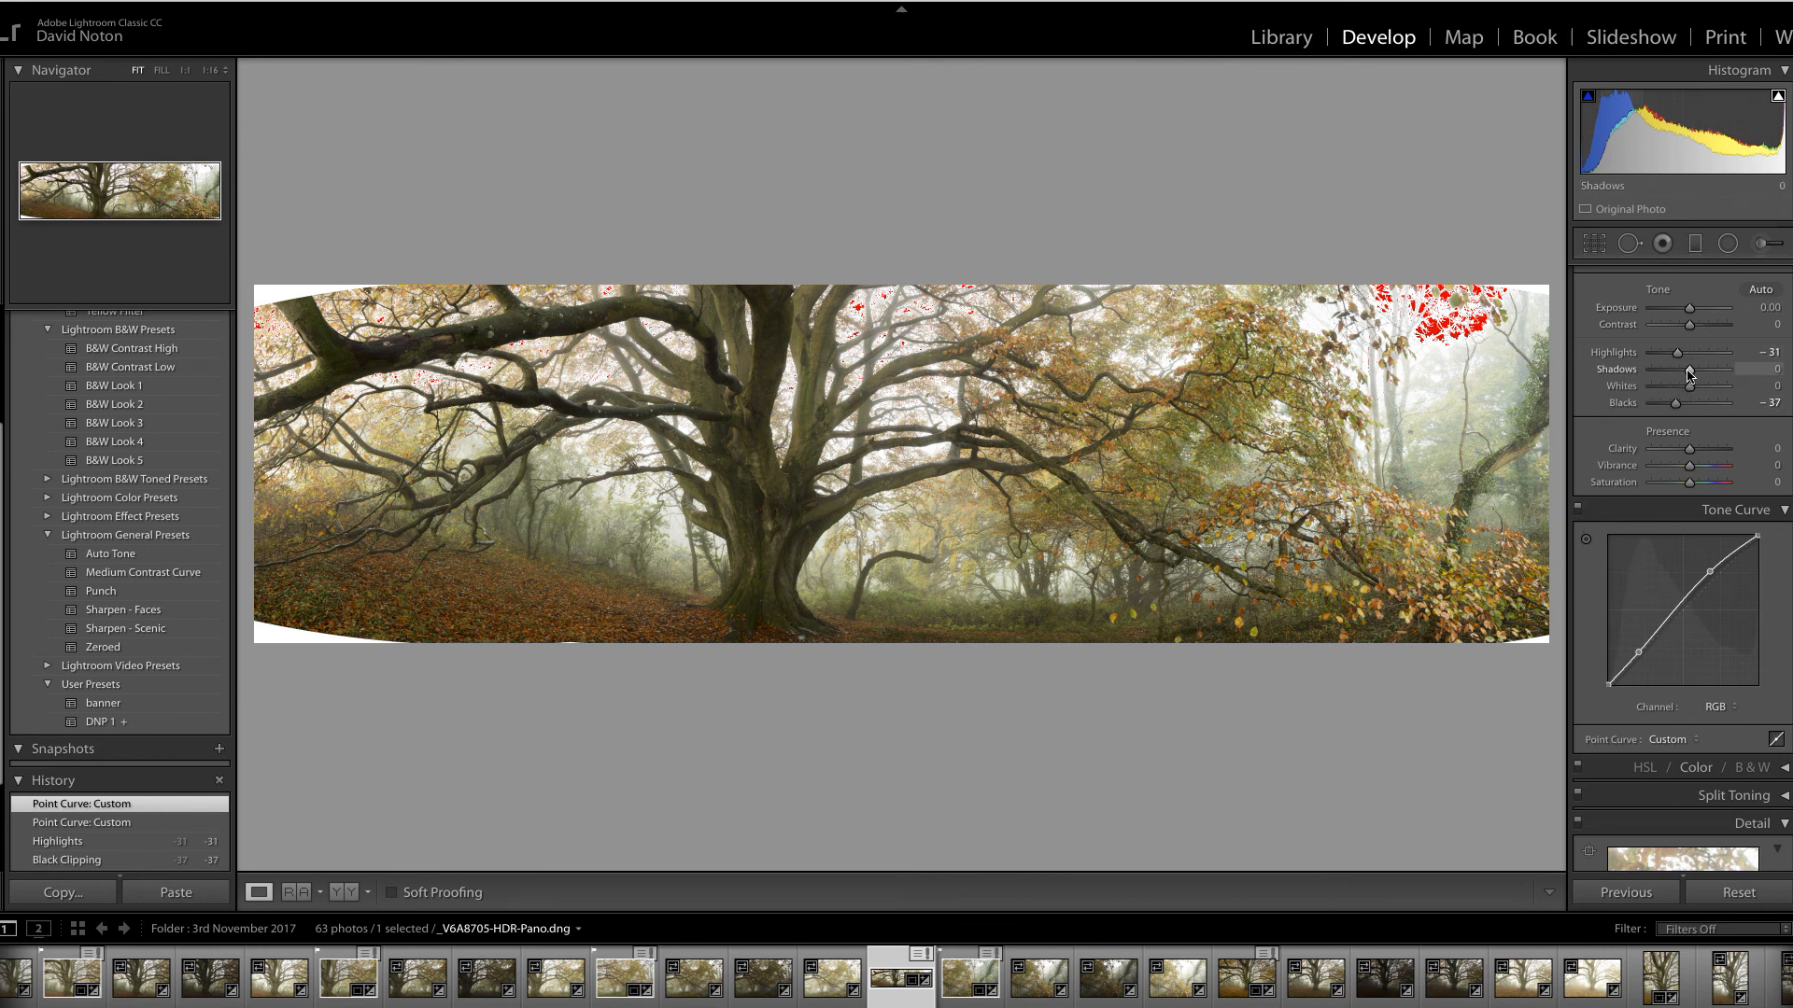
pyautogui.moveTo(1691, 372)
pyautogui.mouseDown()
pyautogui.moveTo(1712, 373)
pyautogui.moveTo(1691, 389)
pyautogui.mouseUp()
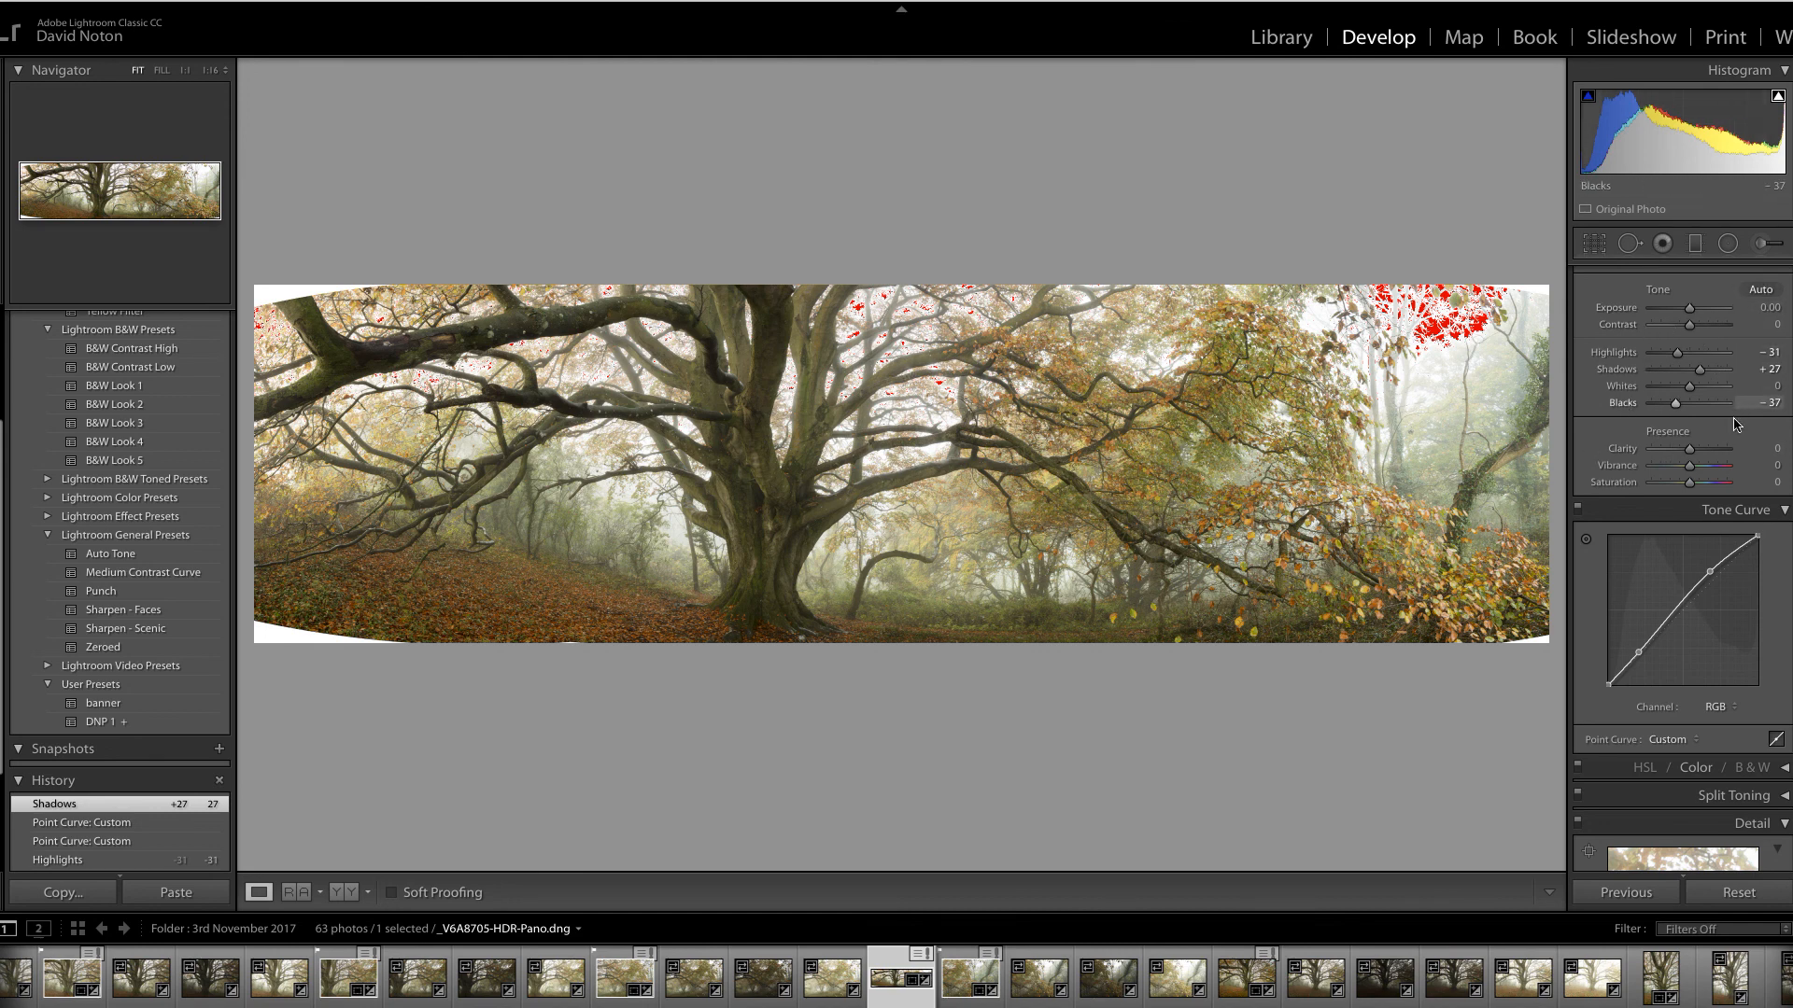
# Drag a graduated filter down from the top with Exposure −0.49 and a Luminance range mask
pyautogui.click(1696, 244)
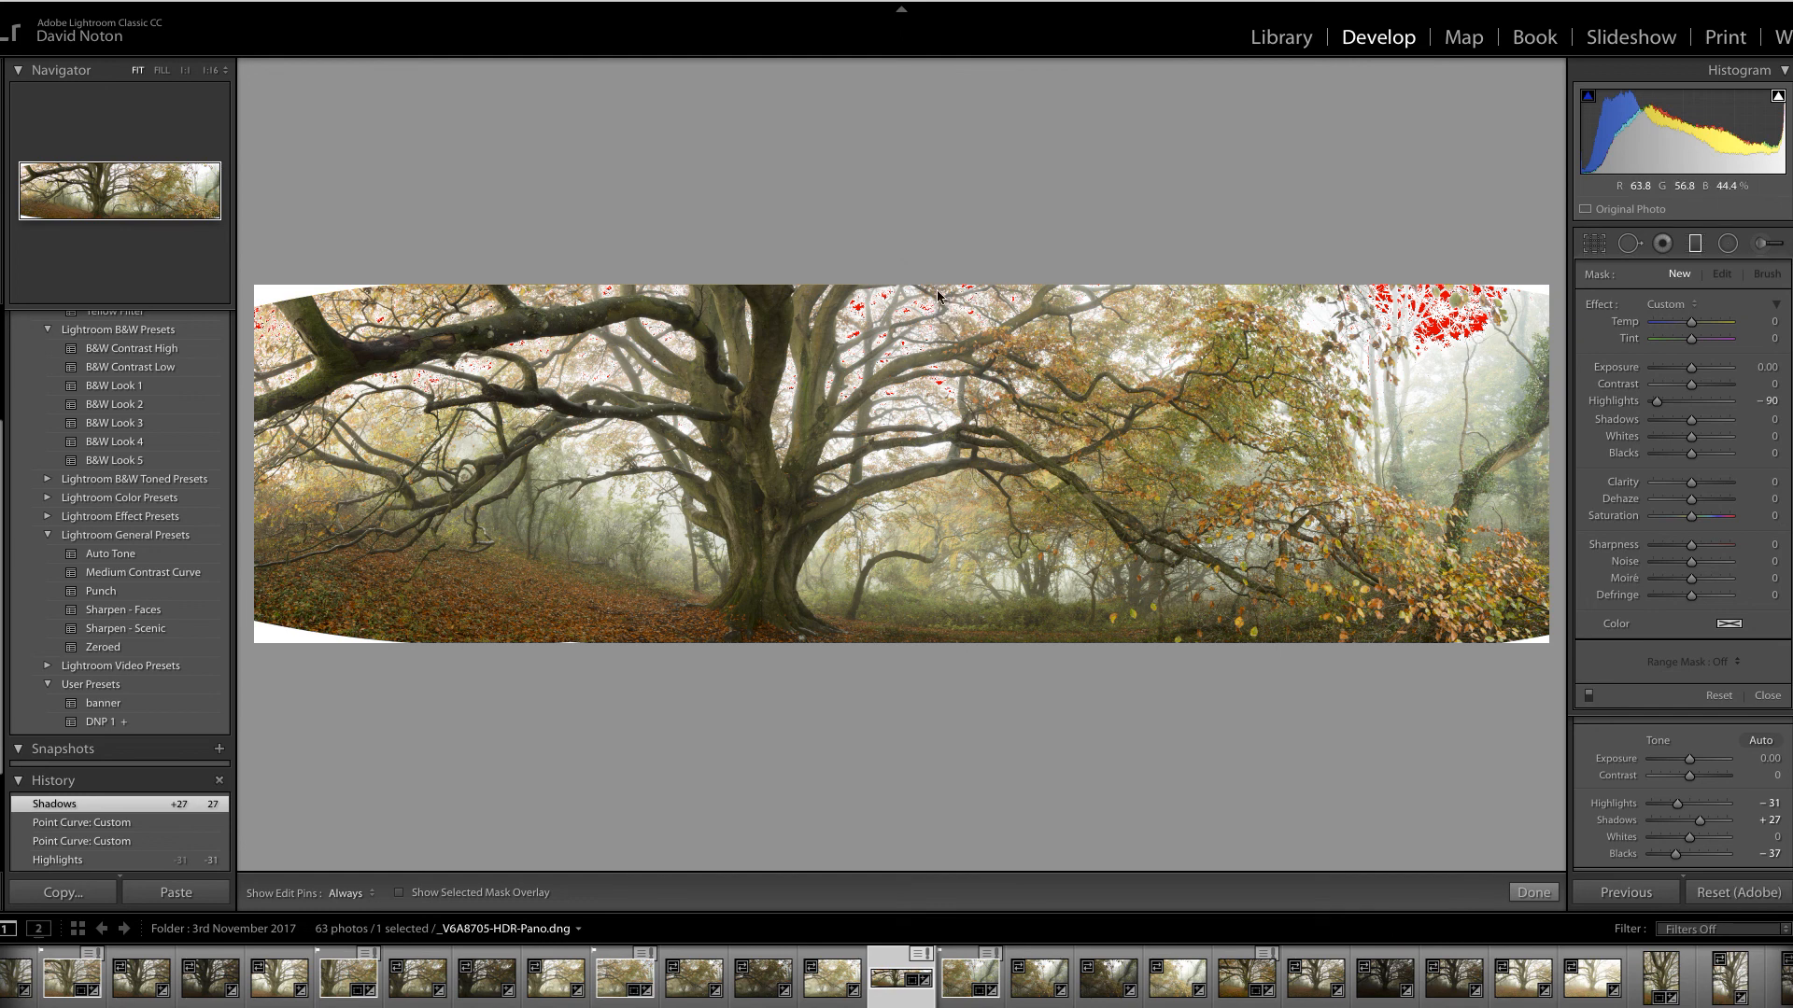
pyautogui.moveTo(936, 299); pyautogui.dragTo(950, 410)
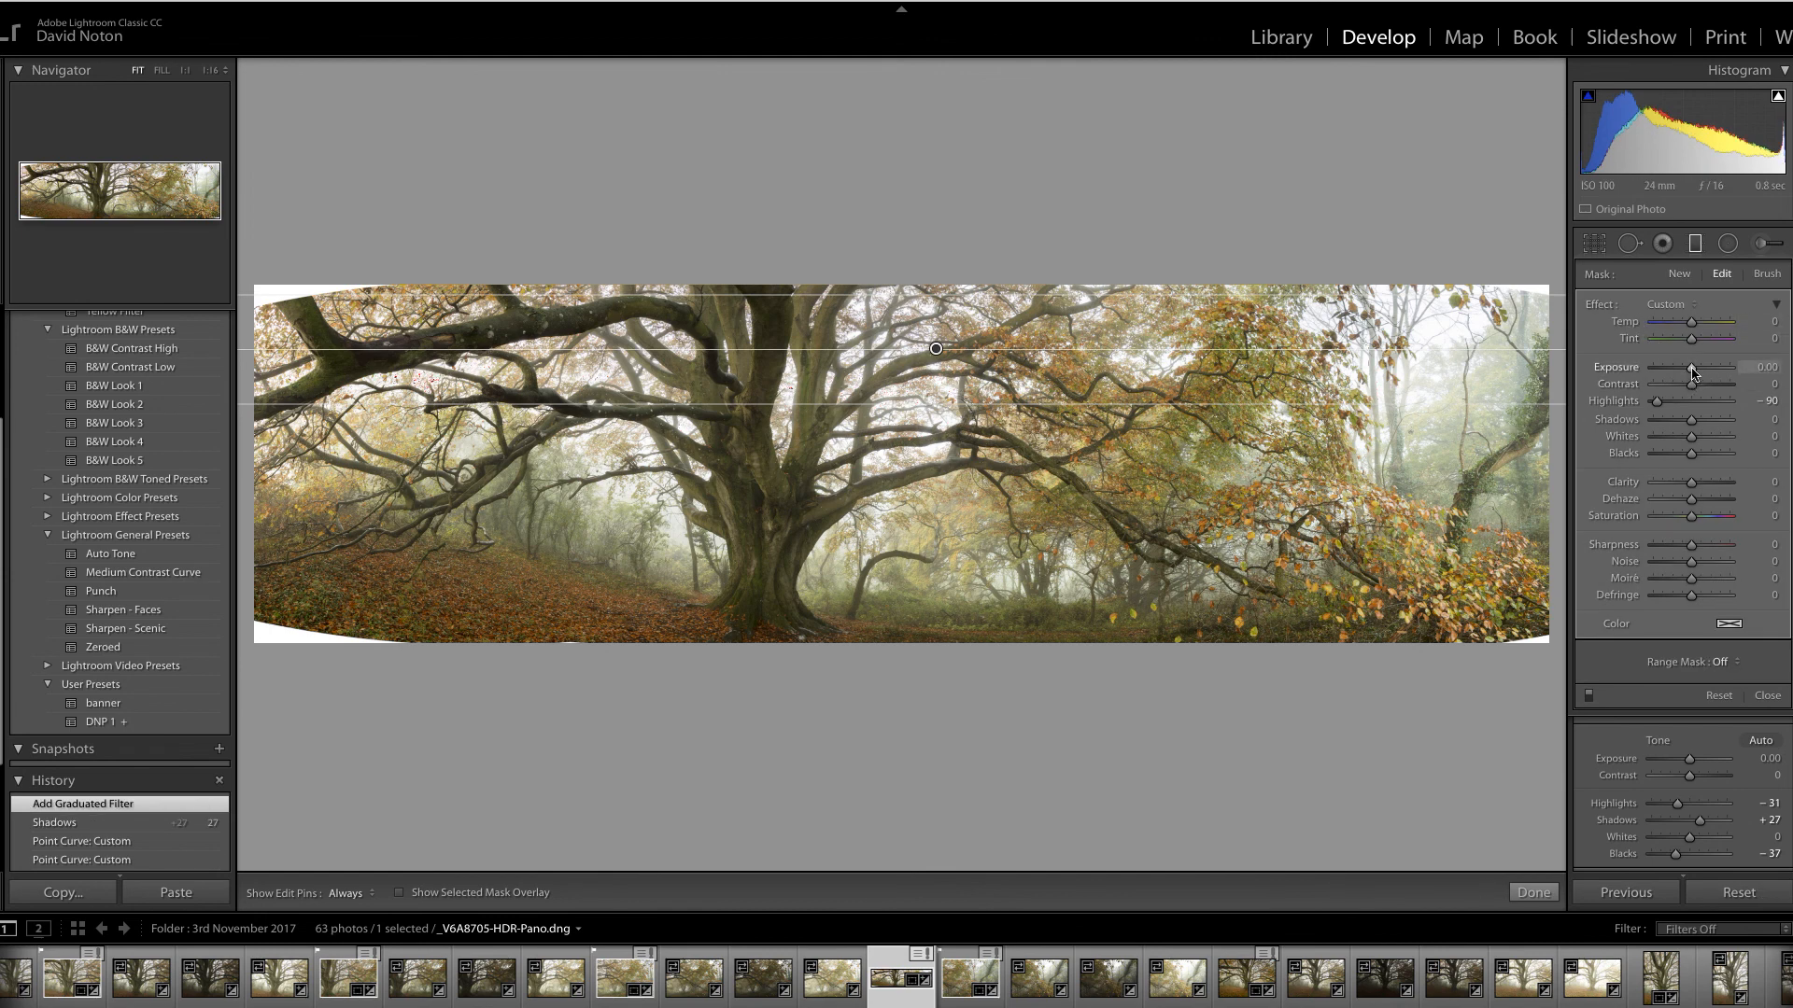
pyautogui.moveTo(1691, 376); pyautogui.dragTo(1685, 375)
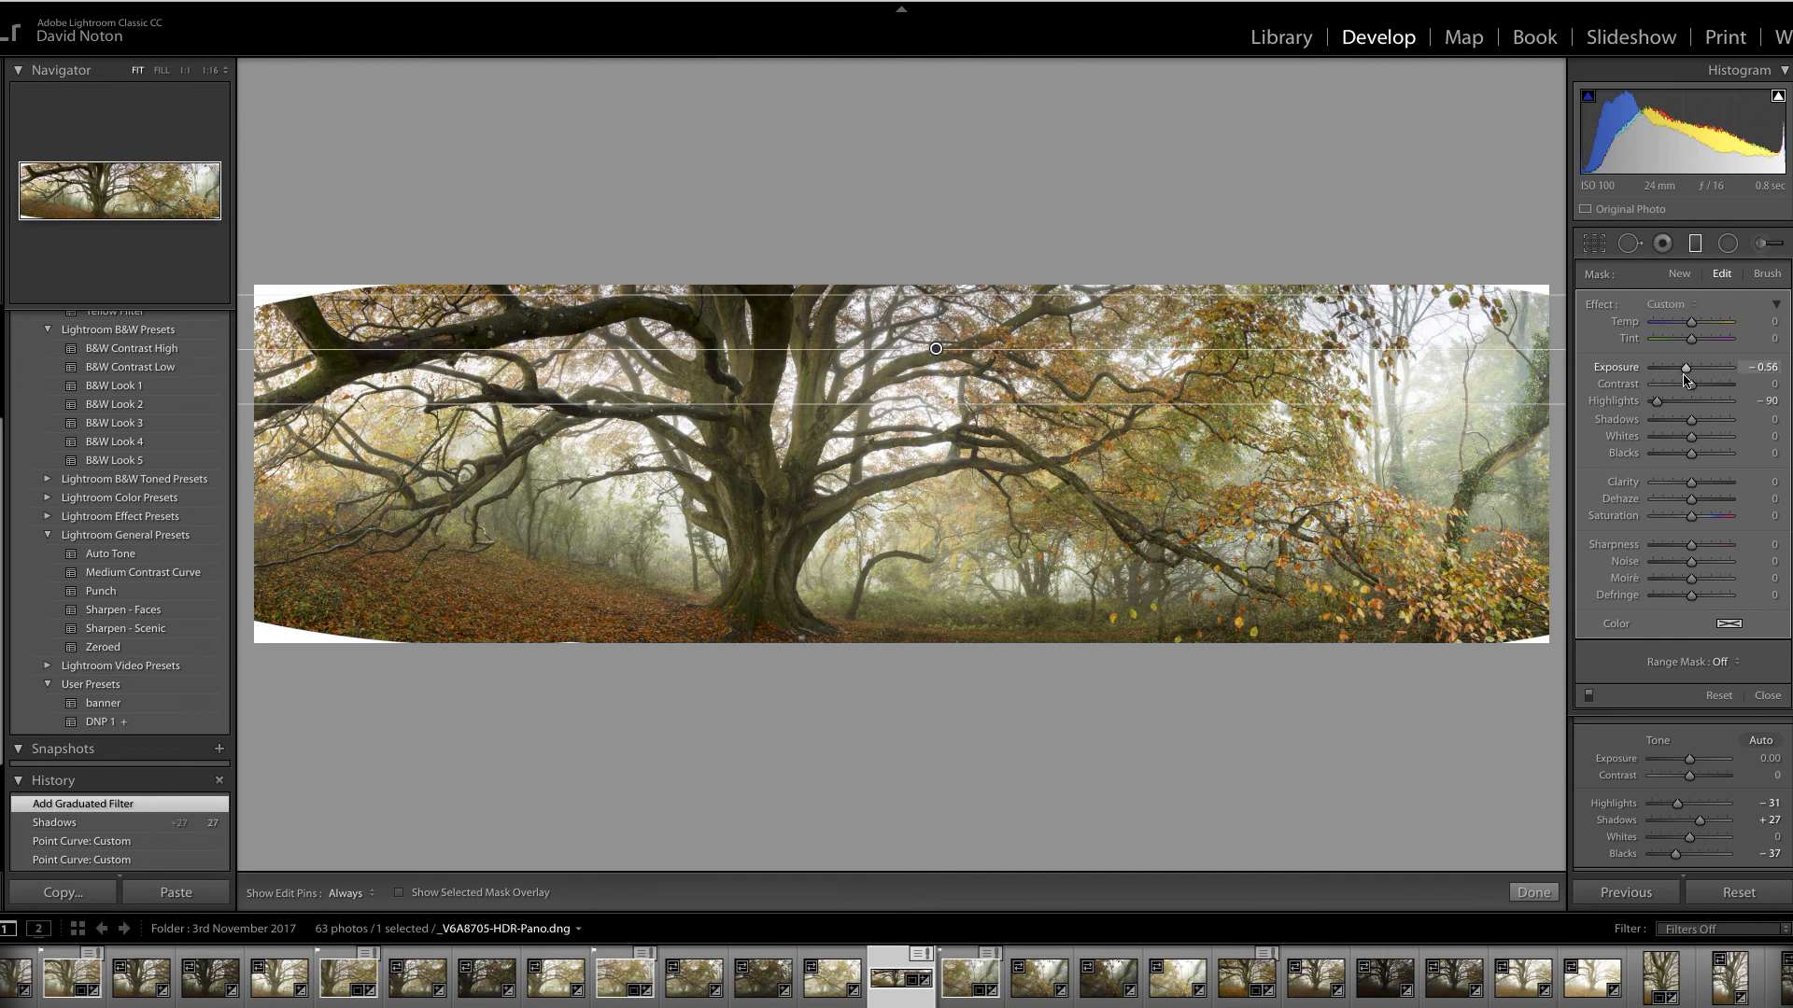
pyautogui.moveTo(1685, 378); pyautogui.dragTo(1686, 383)
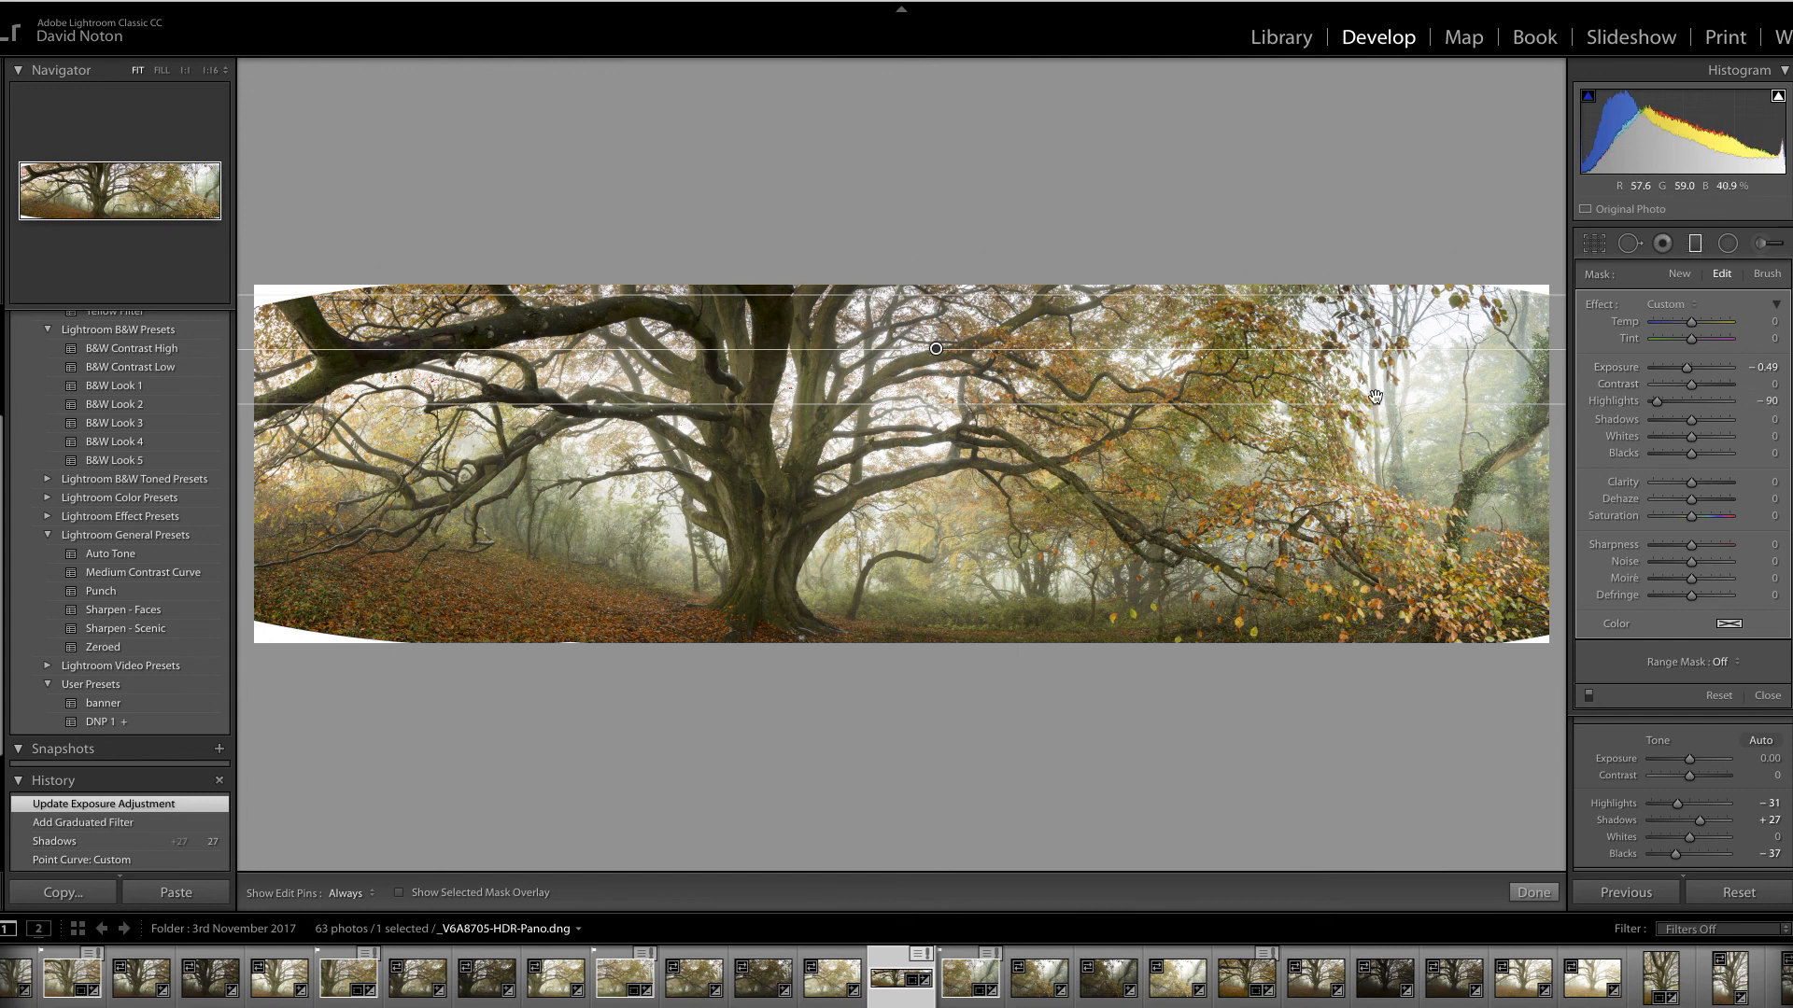
pyautogui.click(1739, 665)
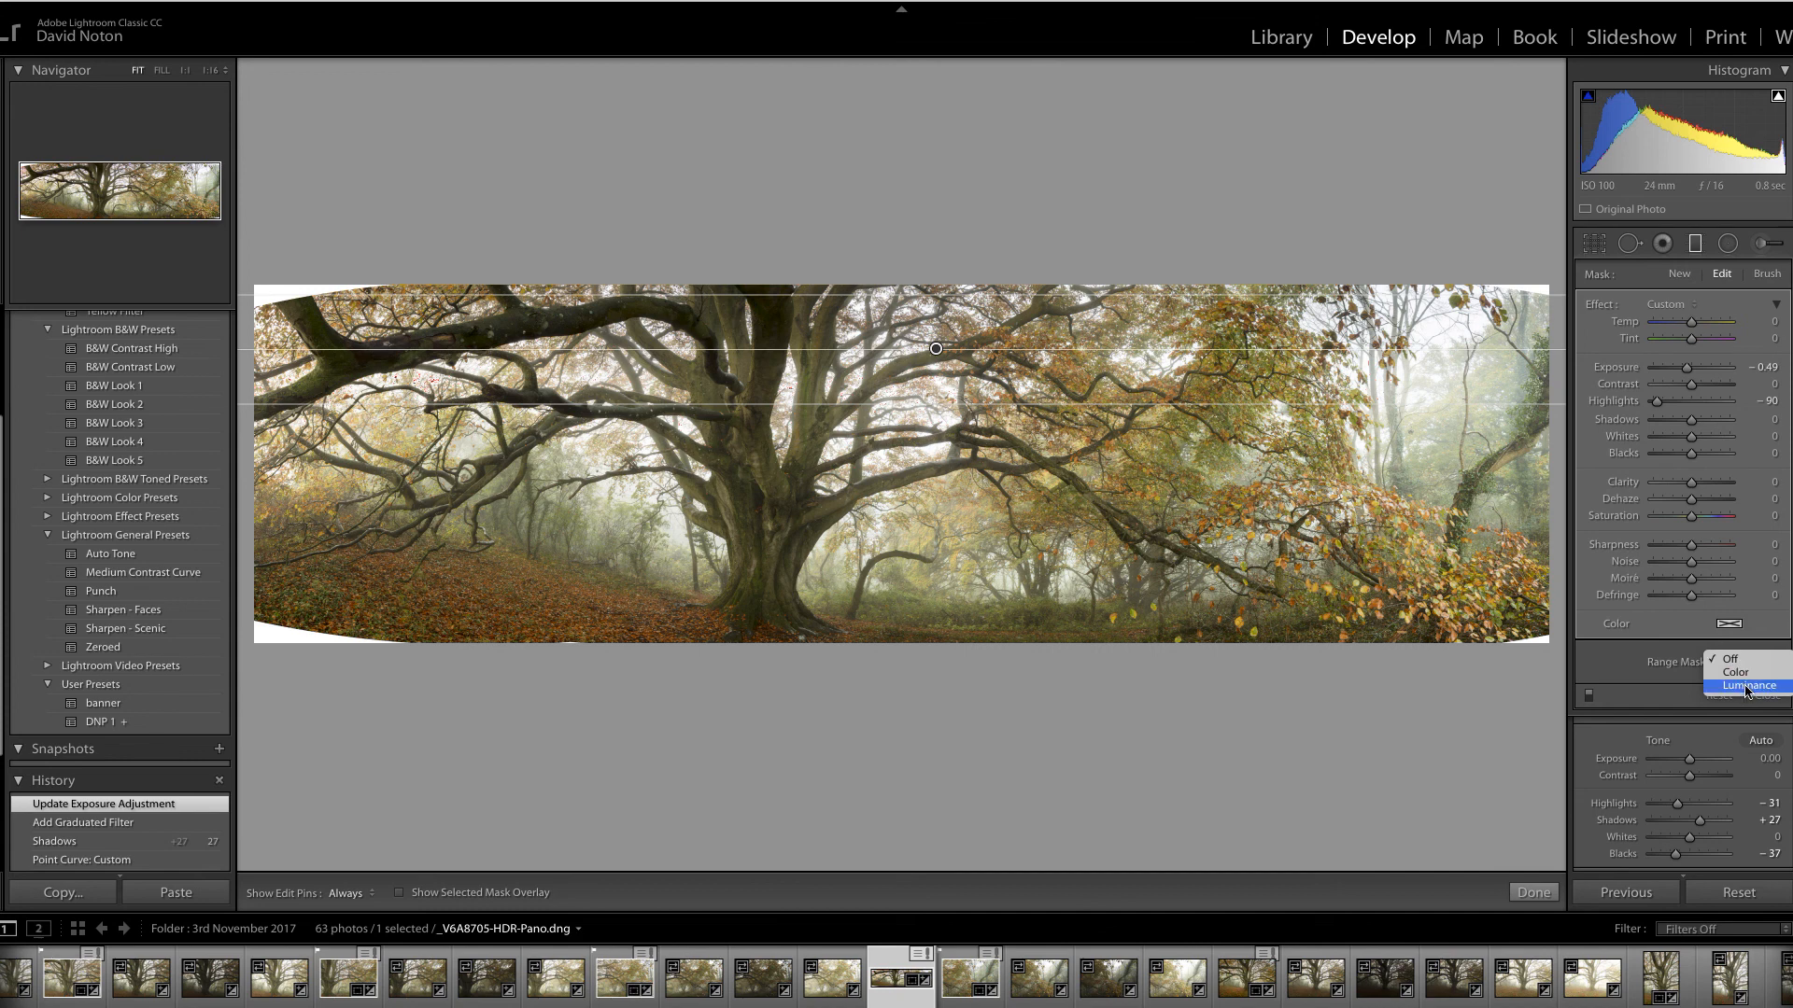
pyautogui.click(1747, 687)
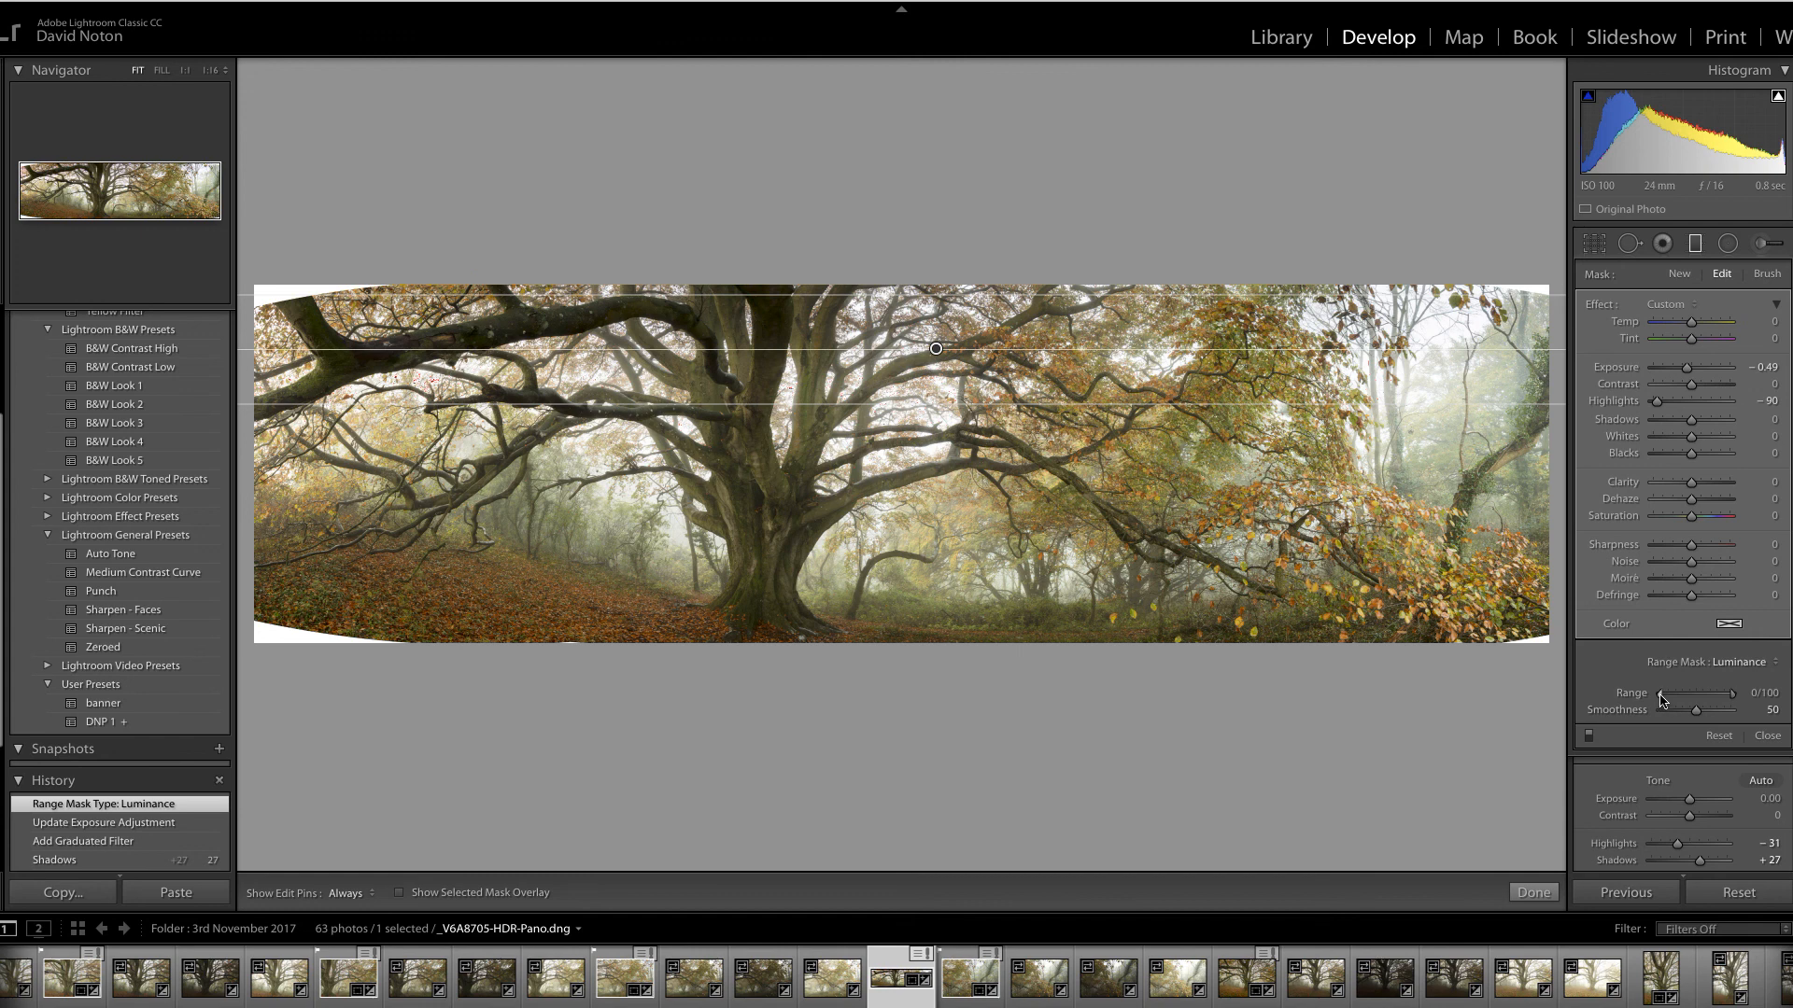
# Narrow the filter's Luminance range to 44/100, pull its lower line further down, and commit it
pyautogui.moveTo(1660, 702); pyautogui.dragTo(1687, 702)
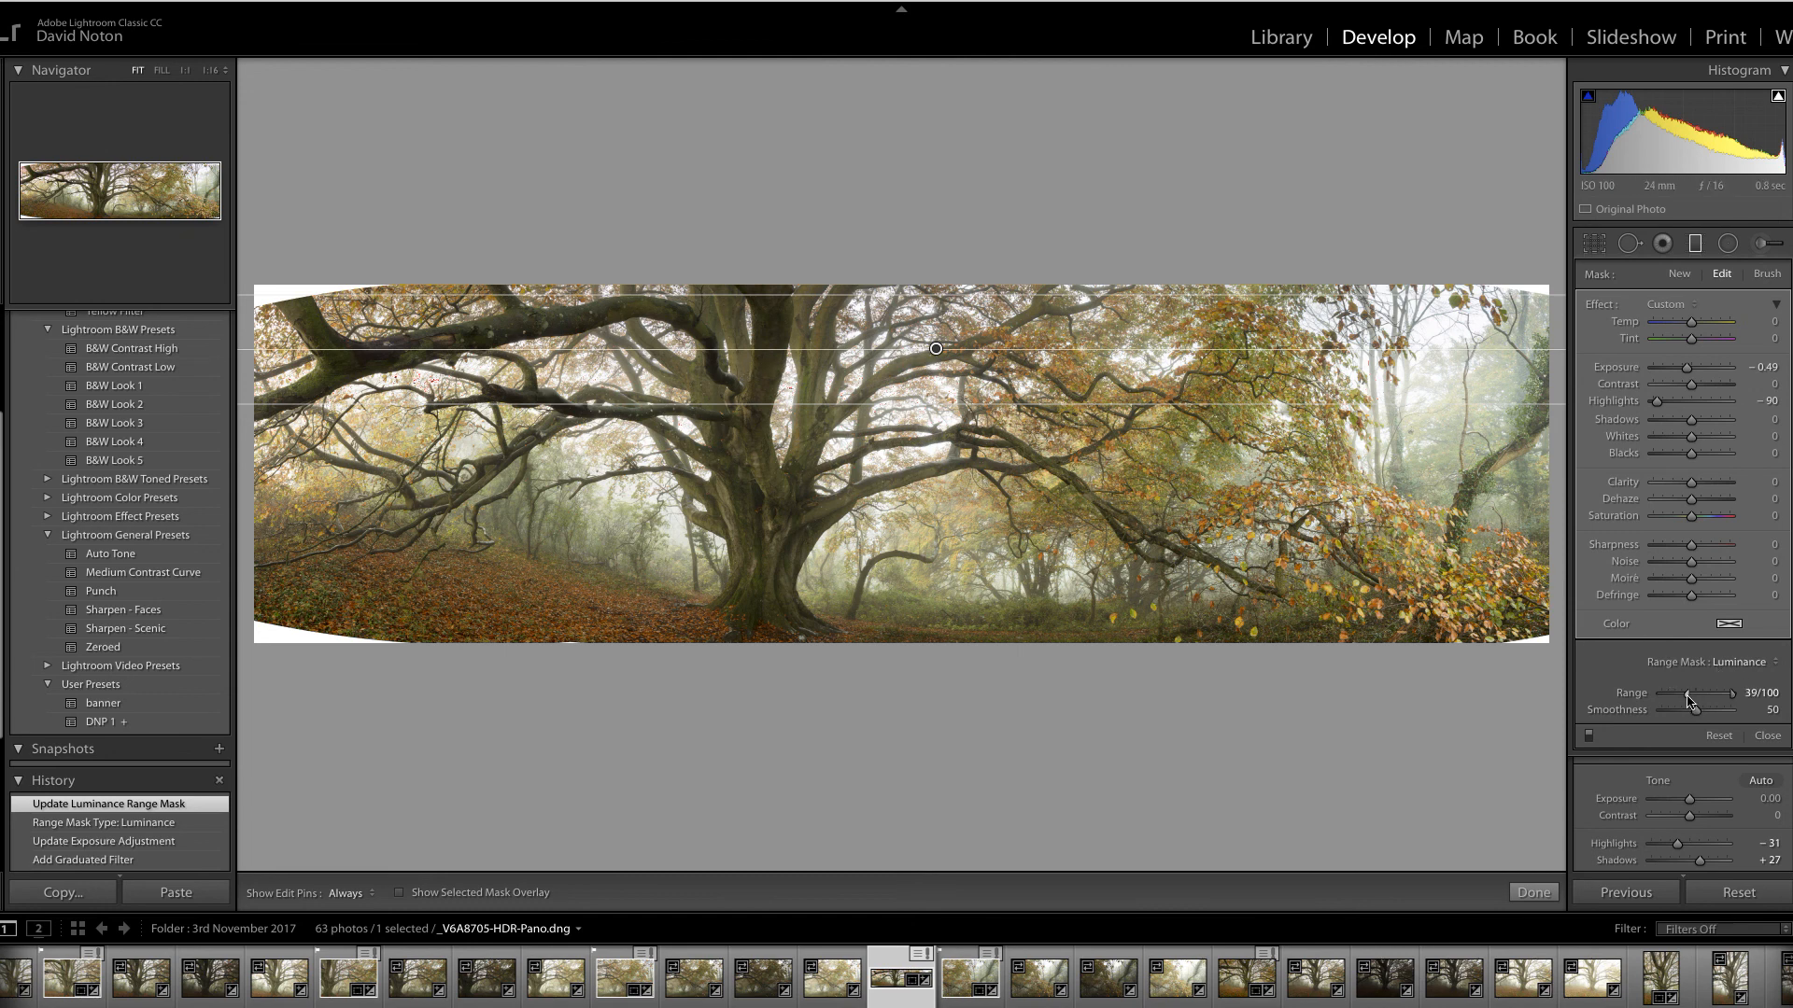
pyautogui.moveTo(1693, 698); pyautogui.dragTo(1689, 698)
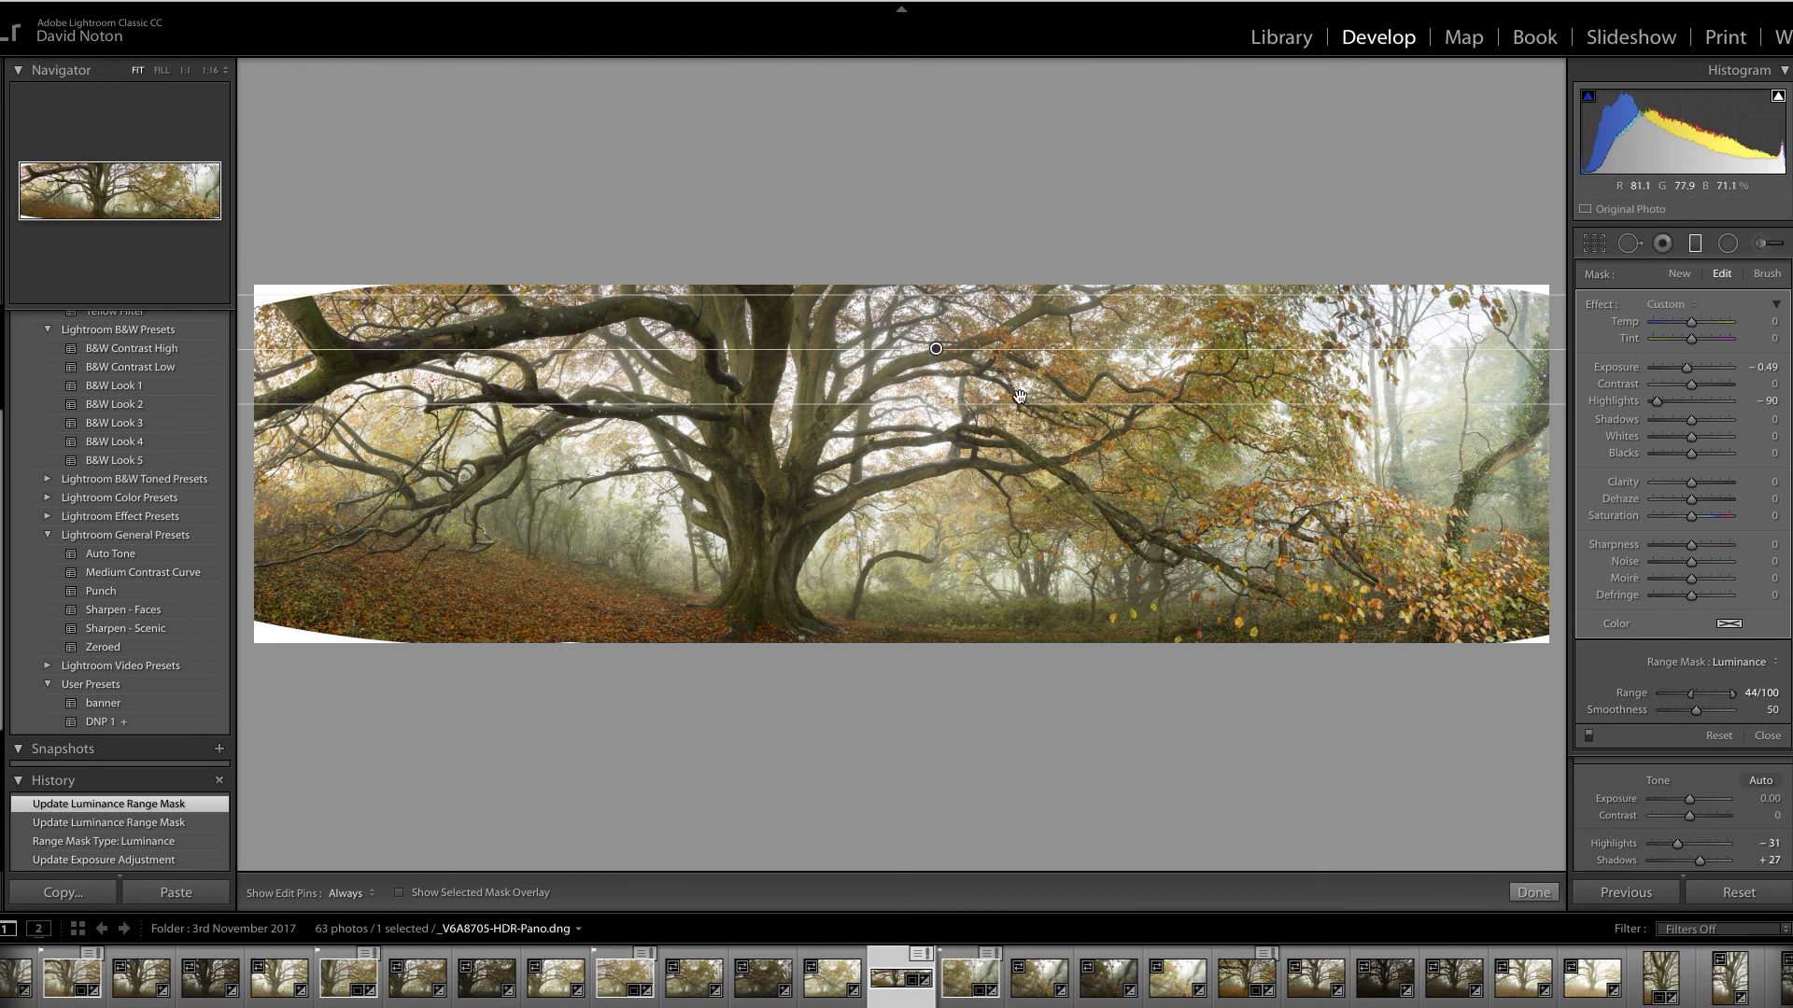
pyautogui.moveTo(1014, 408); pyautogui.dragTo(1009, 431)
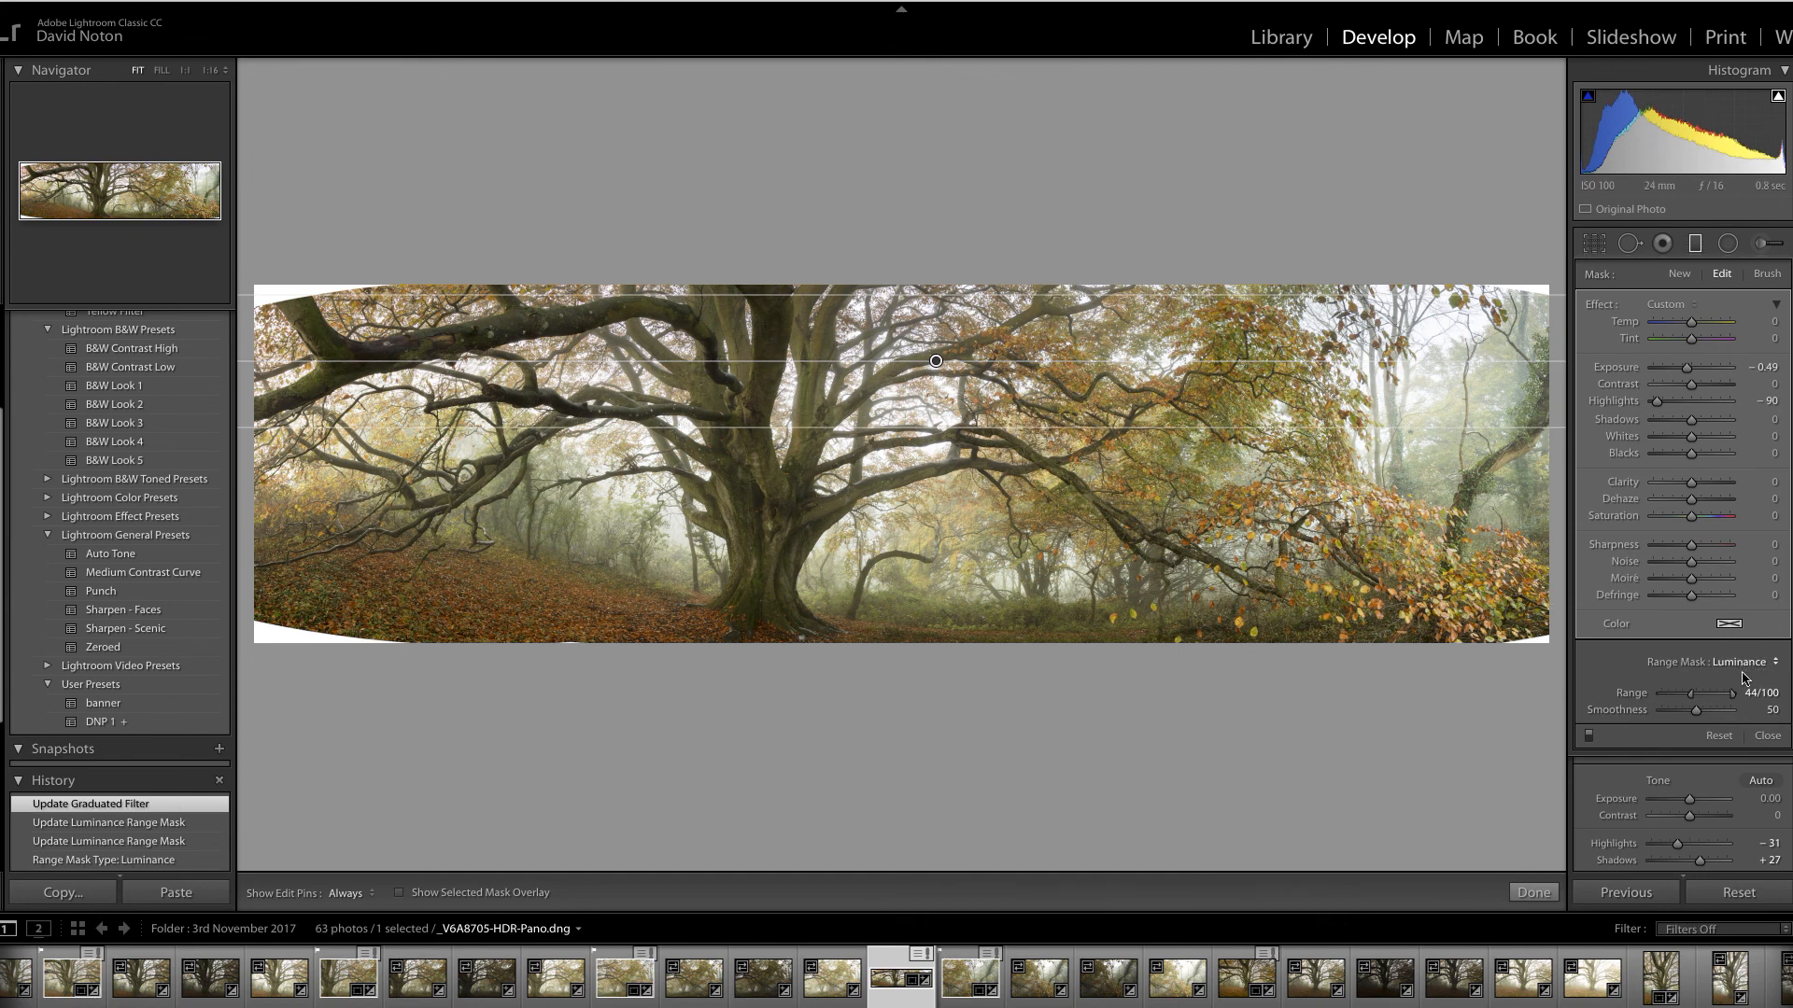
pyautogui.click(1542, 896)
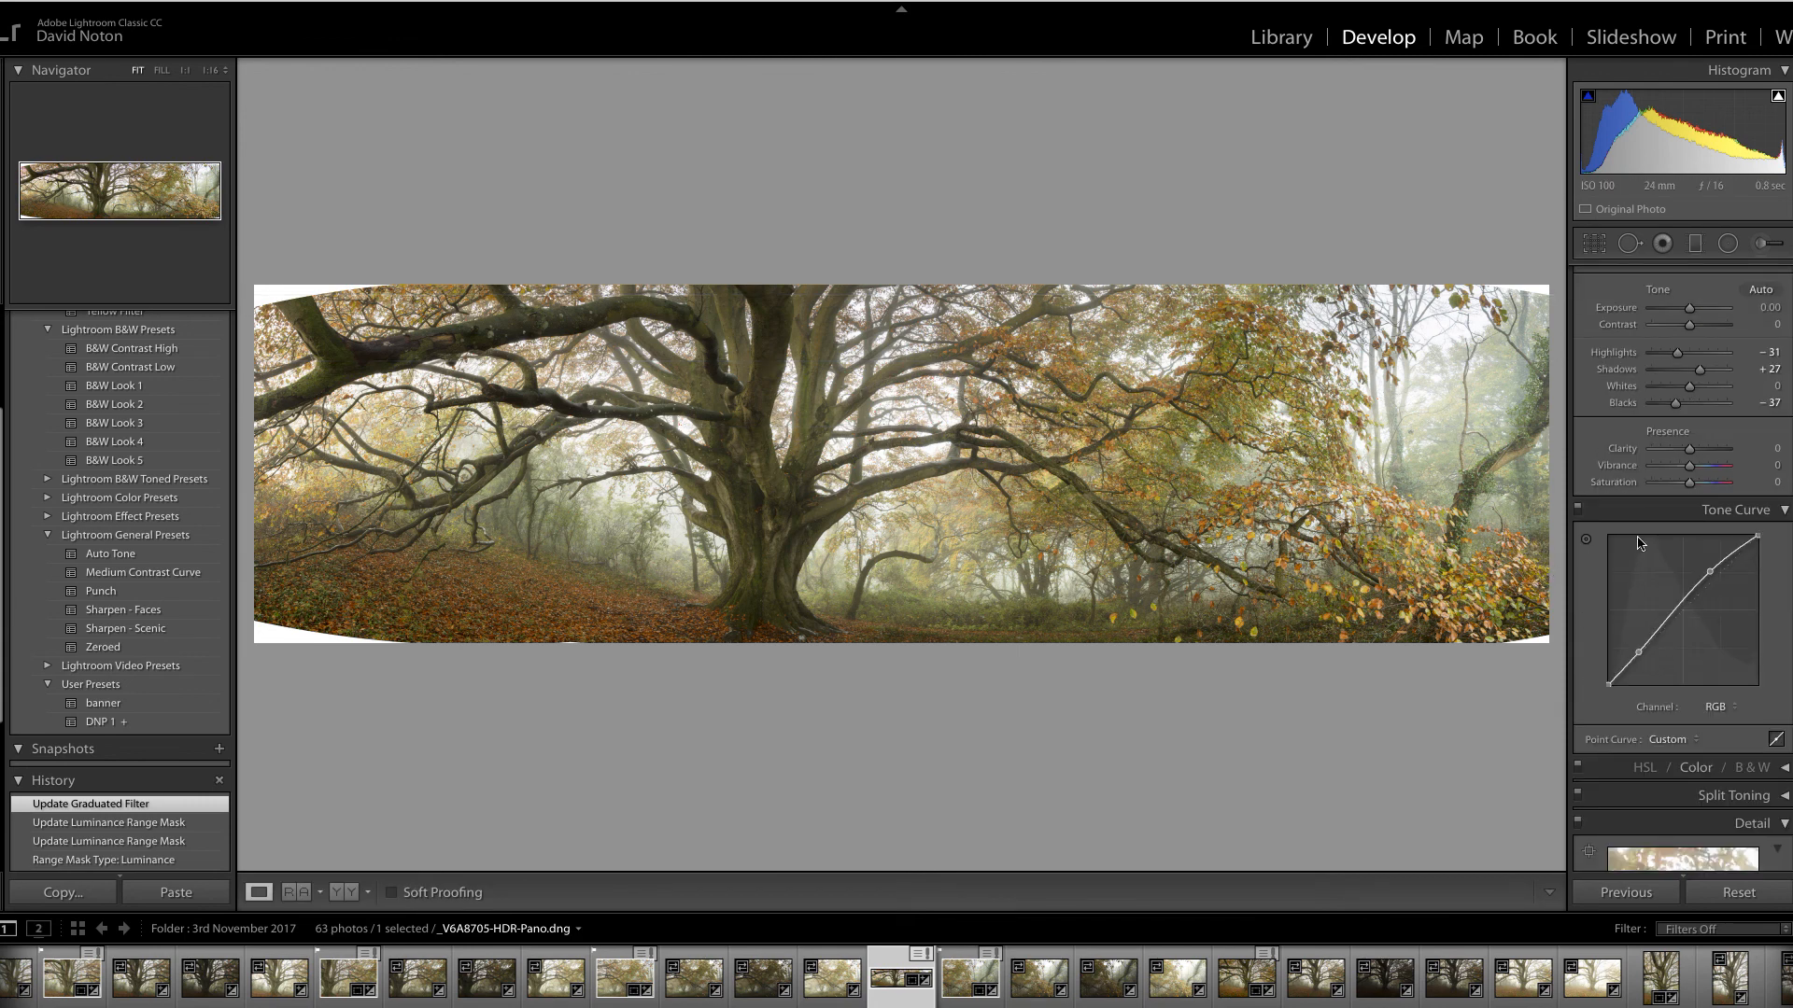
# Set the Effects panel's Dehaze amount to +16 for the whole panorama
pyautogui.scroll(-15, 1681, 560)
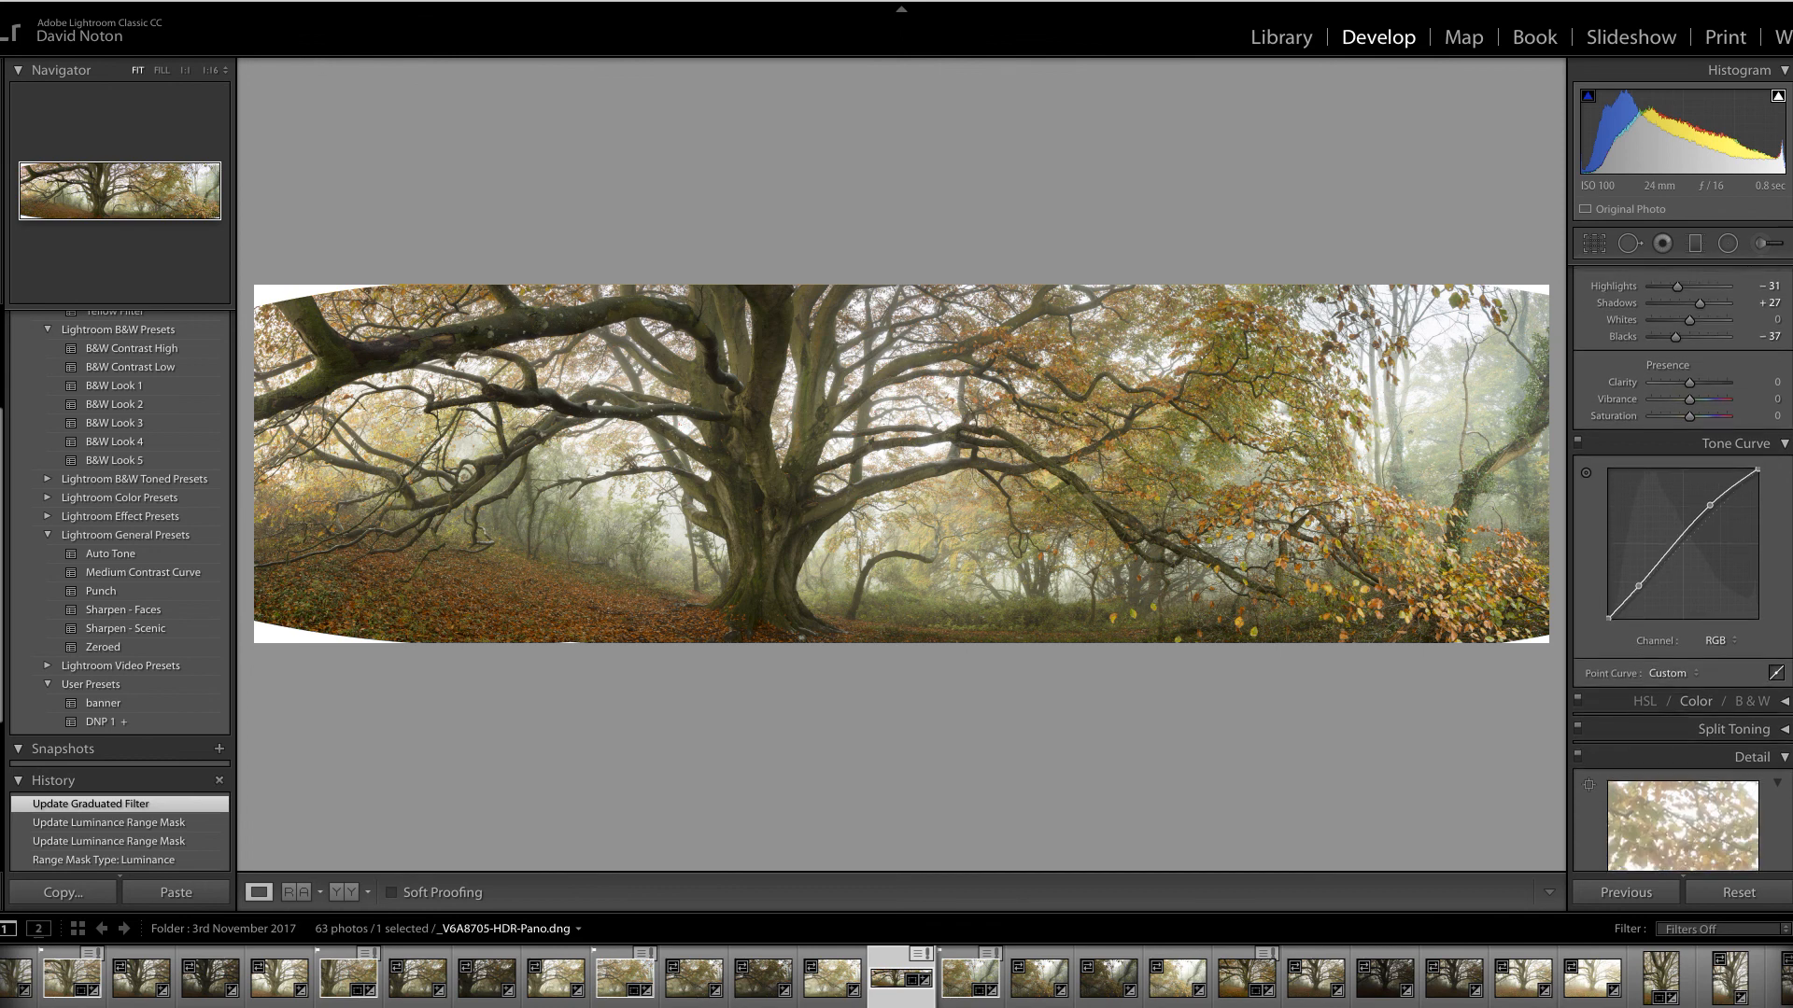
pyautogui.scroll(-1, 1681, 560)
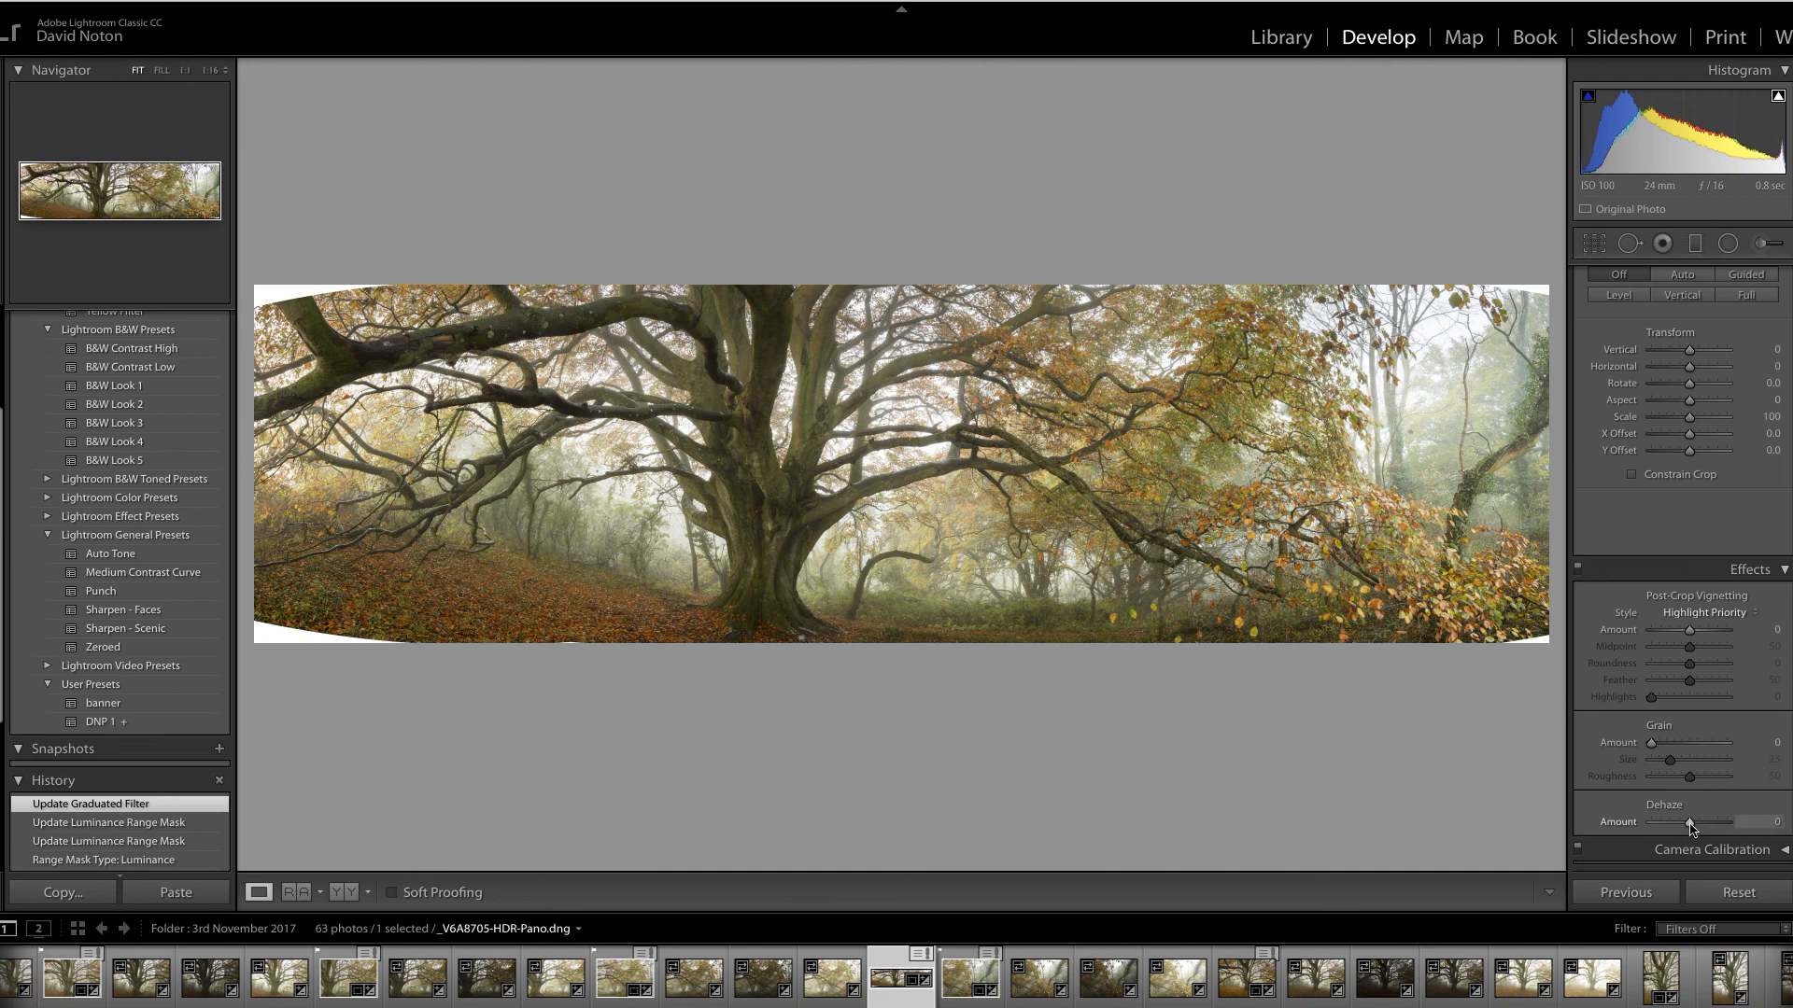
pyautogui.moveTo(1689, 824); pyautogui.dragTo(1691, 825)
pyautogui.moveTo(1694, 829); pyautogui.dragTo(1697, 833)
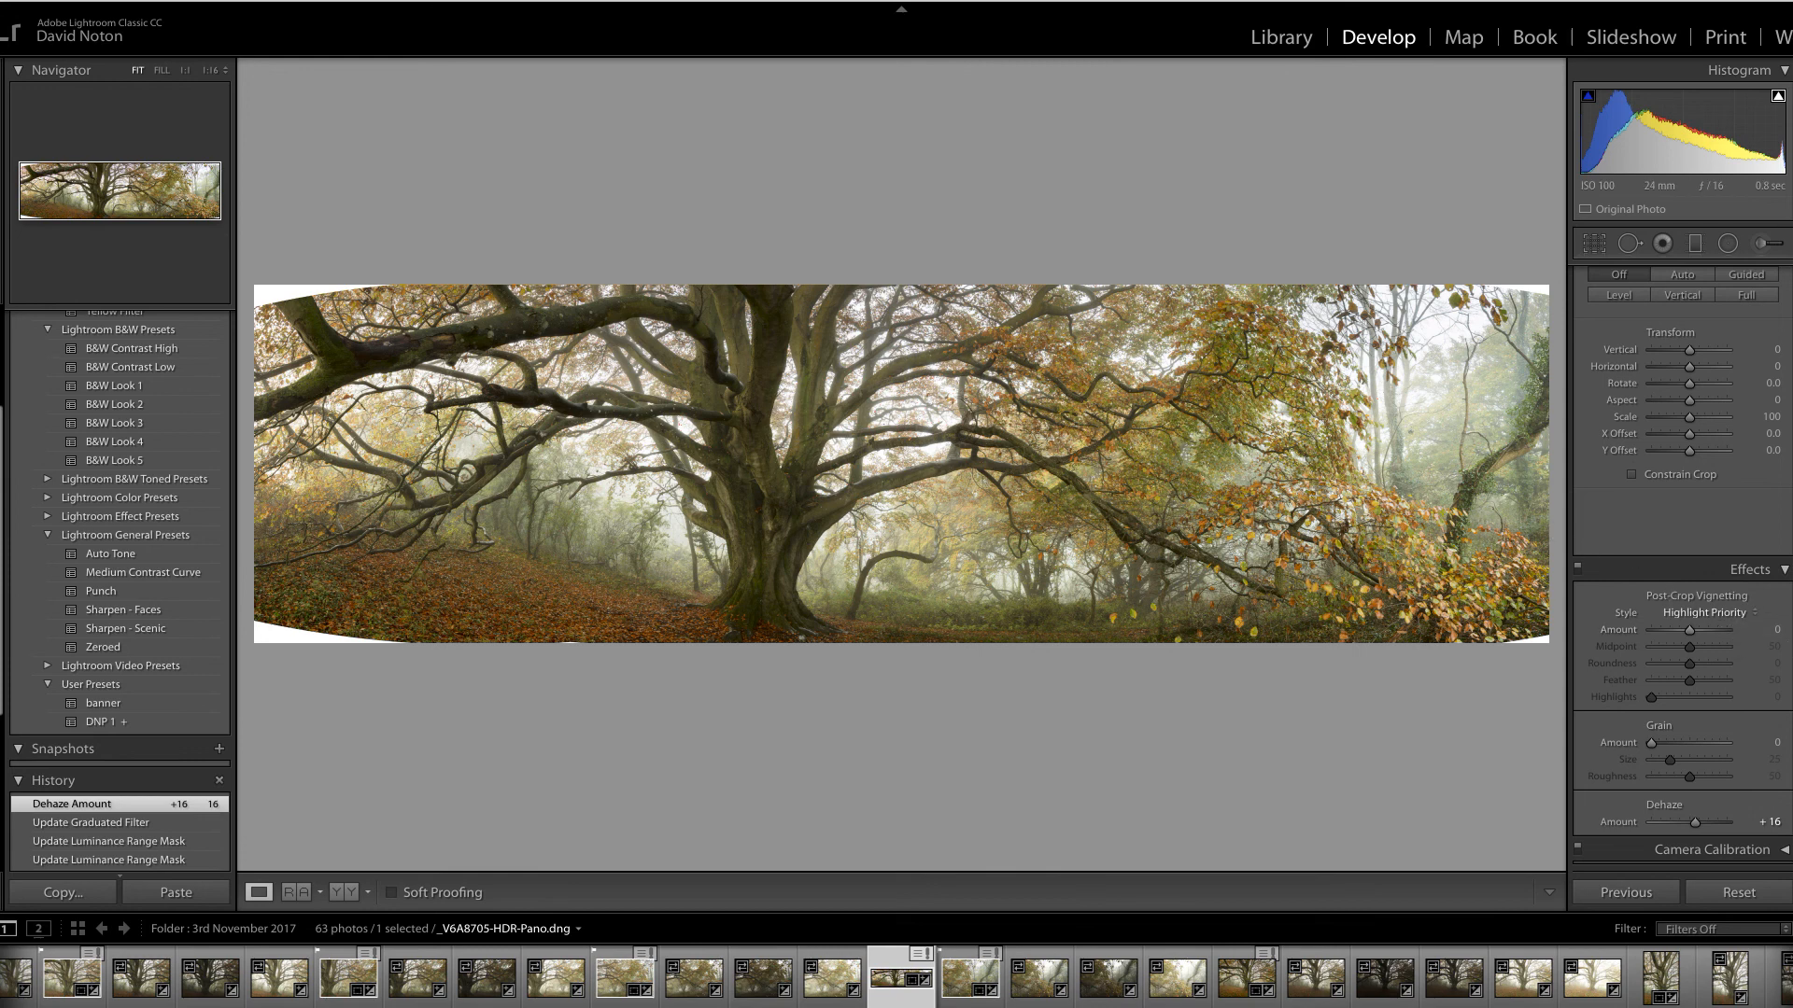
# Set the Basic panel's Vibrance slider to +16
pyautogui.scroll(10, 1755, 404)
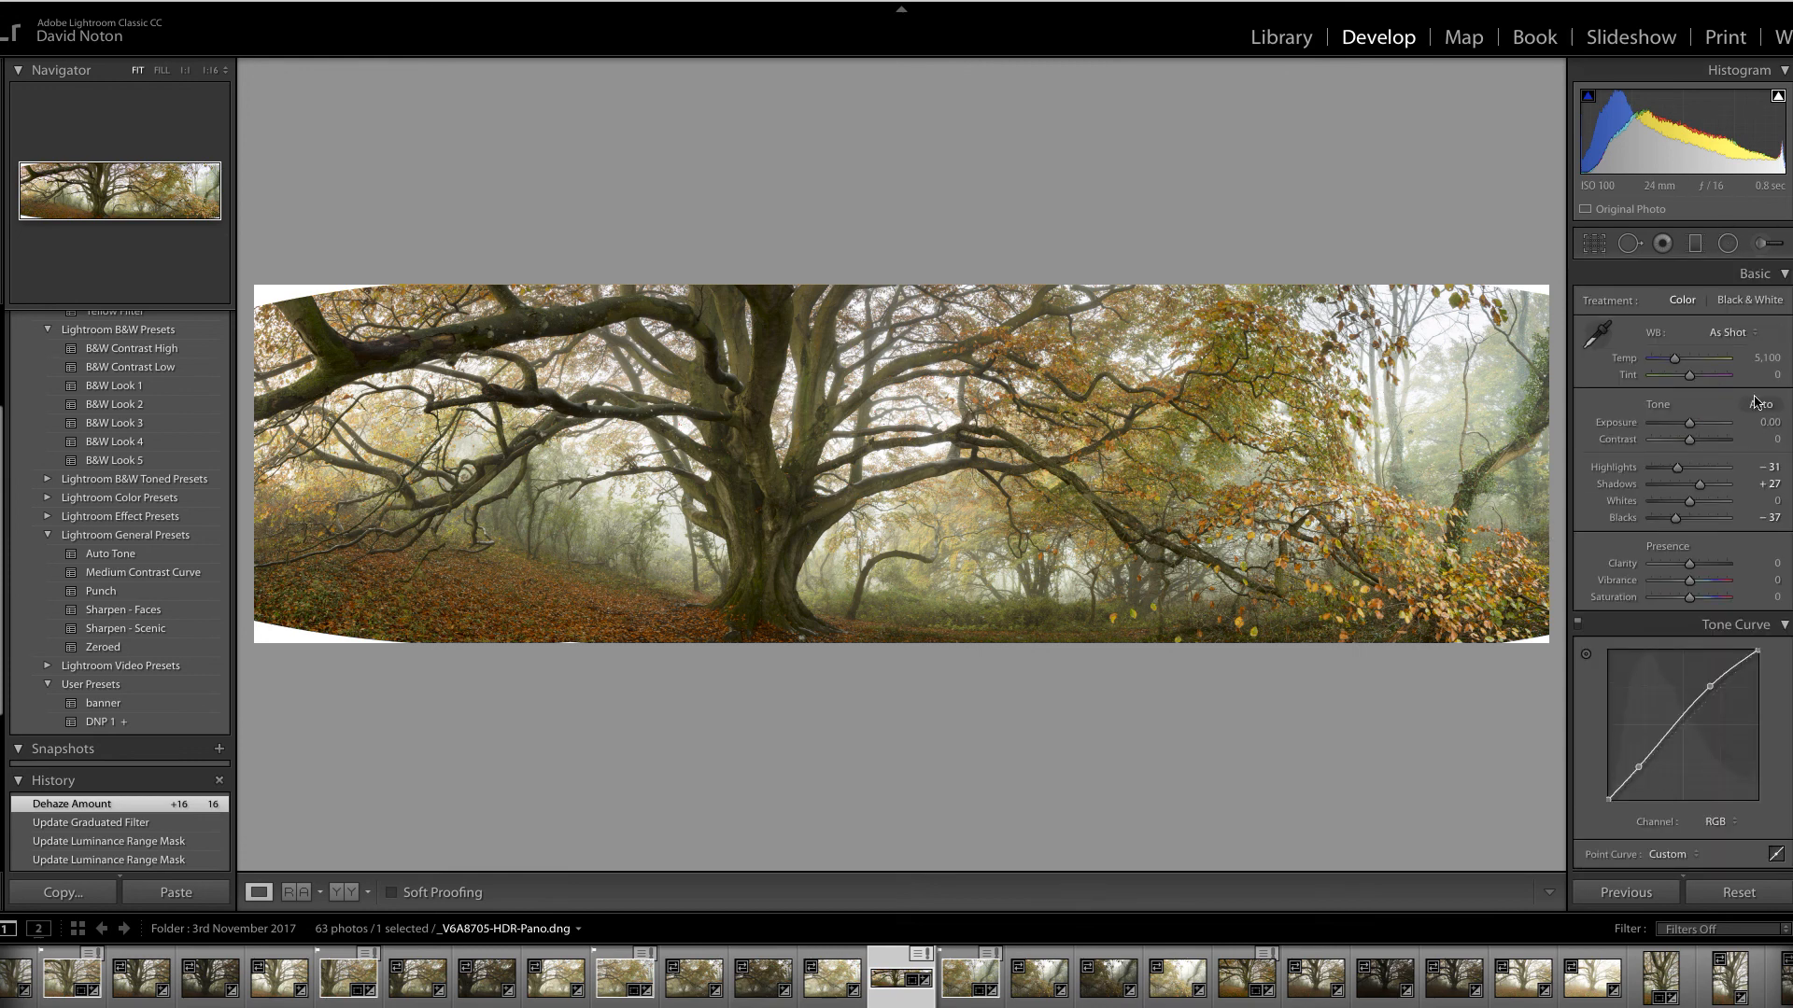
pyautogui.moveTo(1690, 587); pyautogui.dragTo(1695, 588)
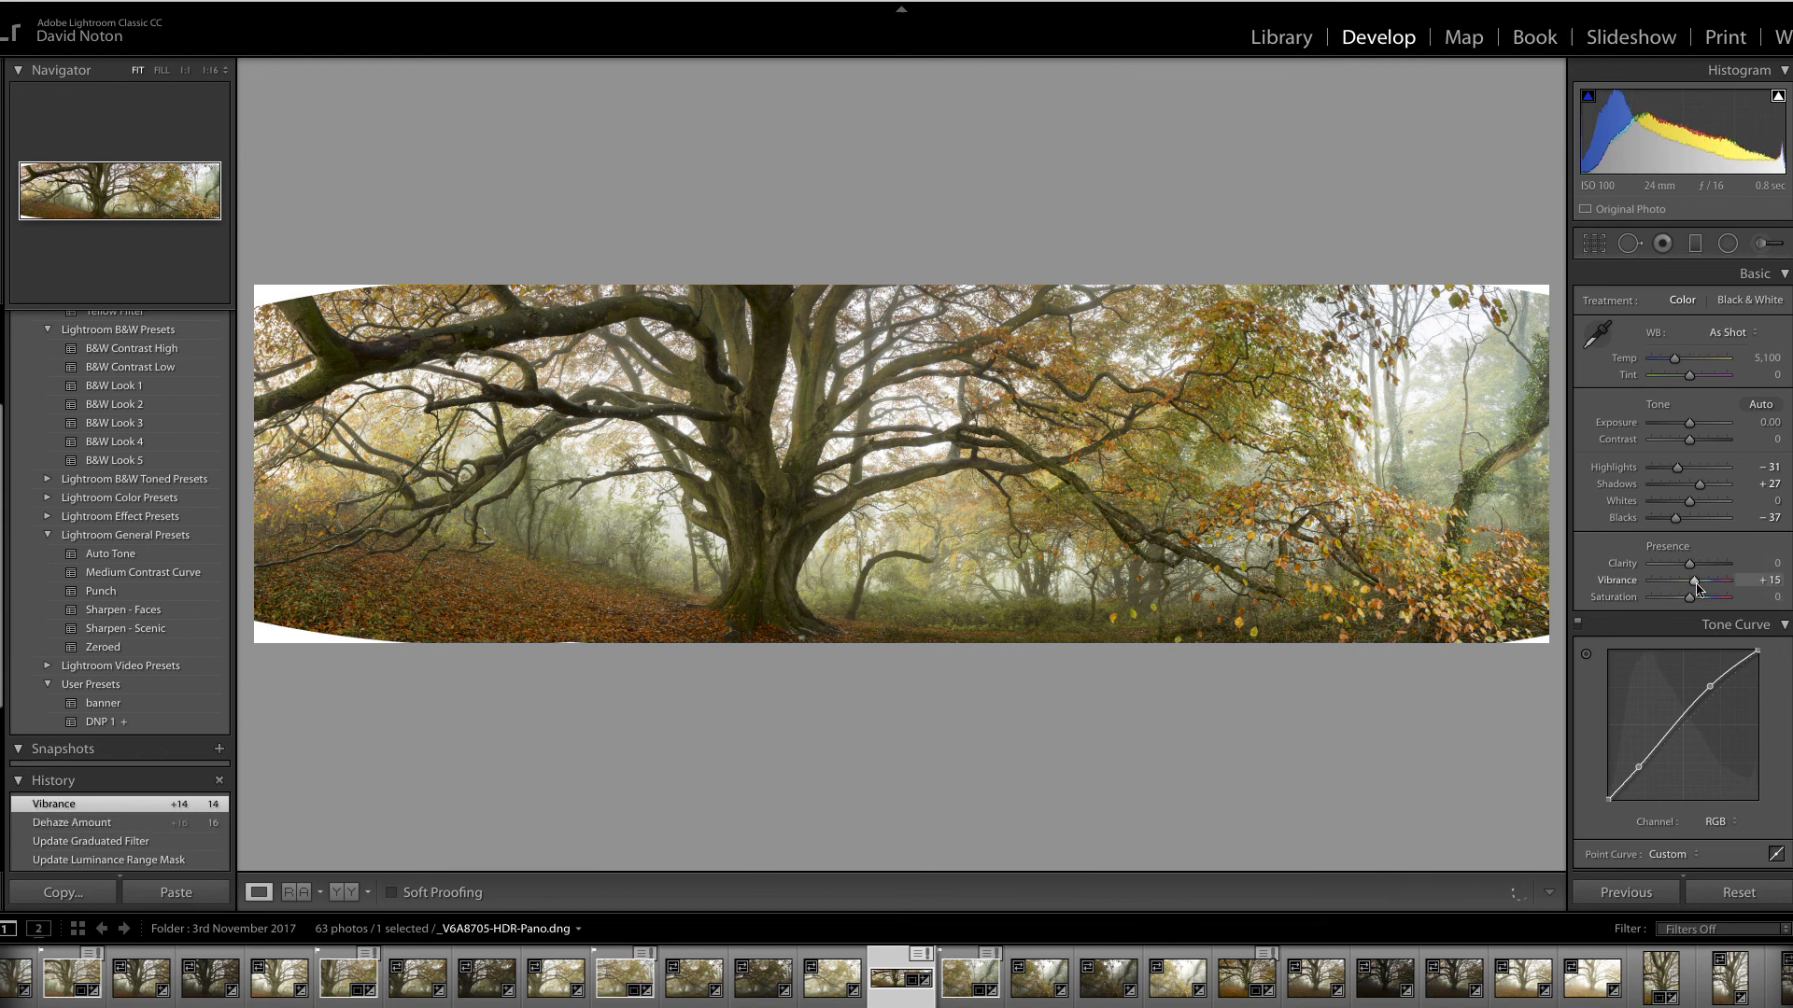
pyautogui.moveTo(1696, 587); pyautogui.dragTo(1695, 588)
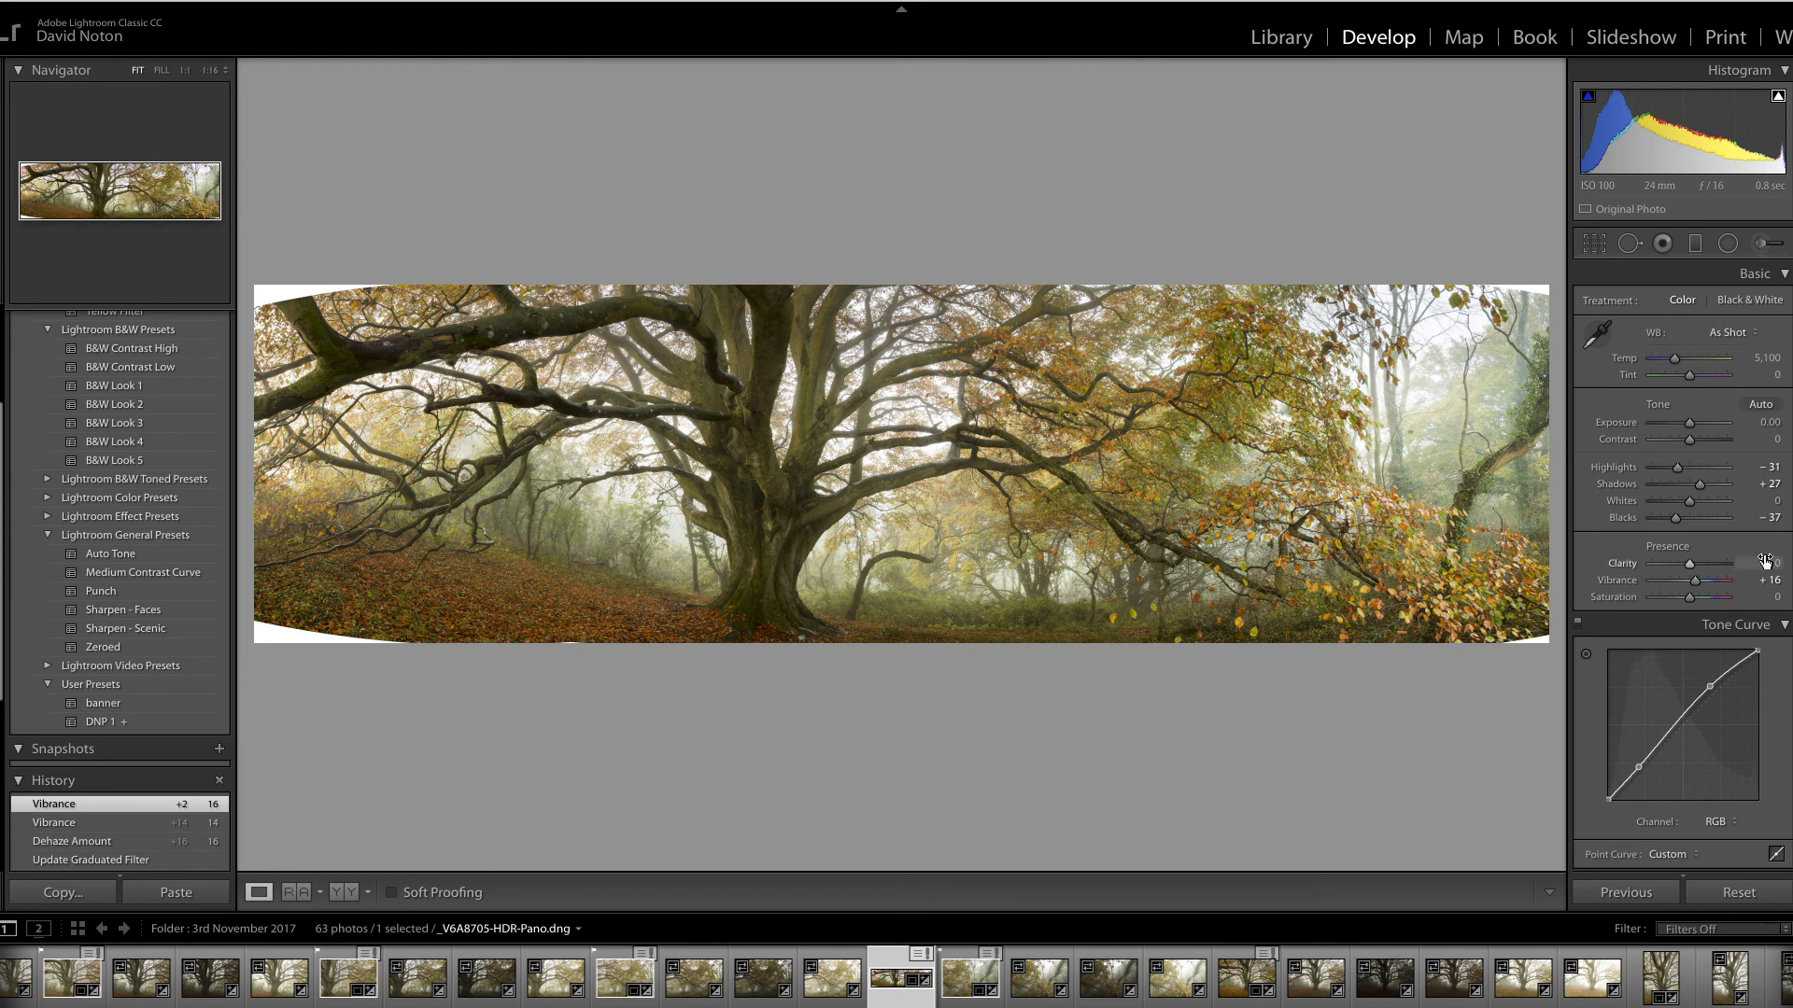
# Paint an Adjustment Brush stroke over the central beech trunk with the mask overlay shown
pyautogui.click(1763, 248)
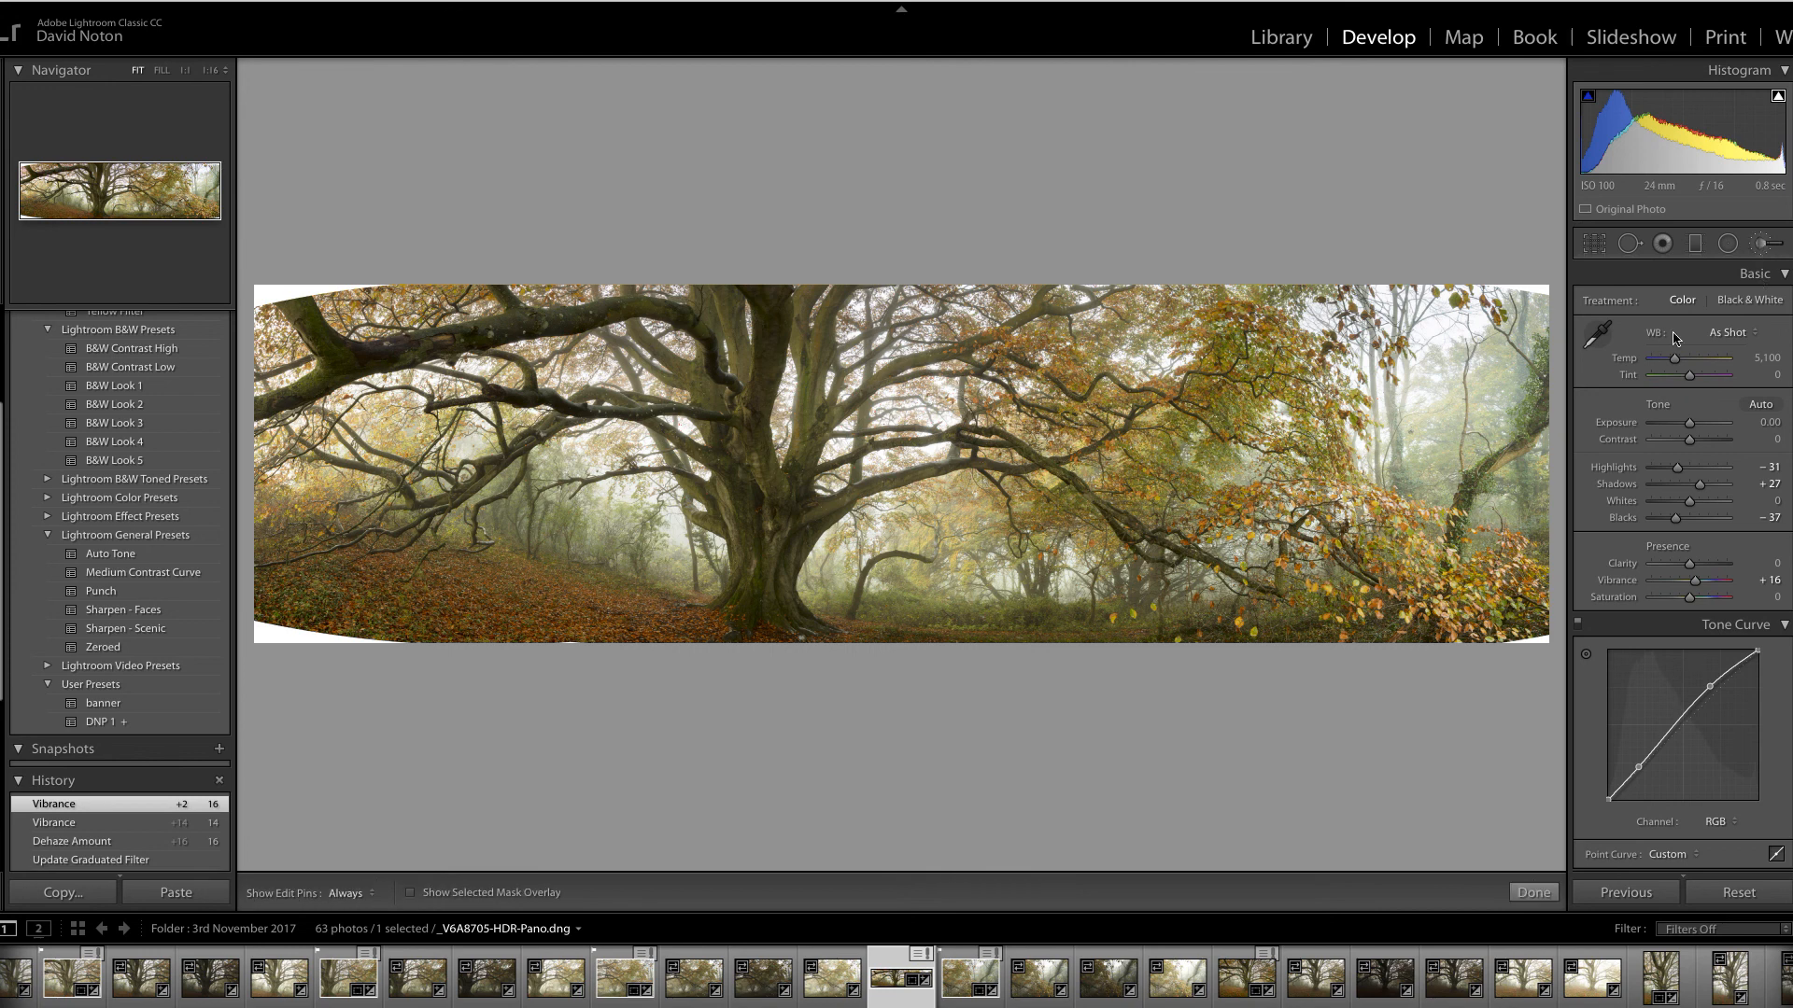
pyautogui.click(757, 589)
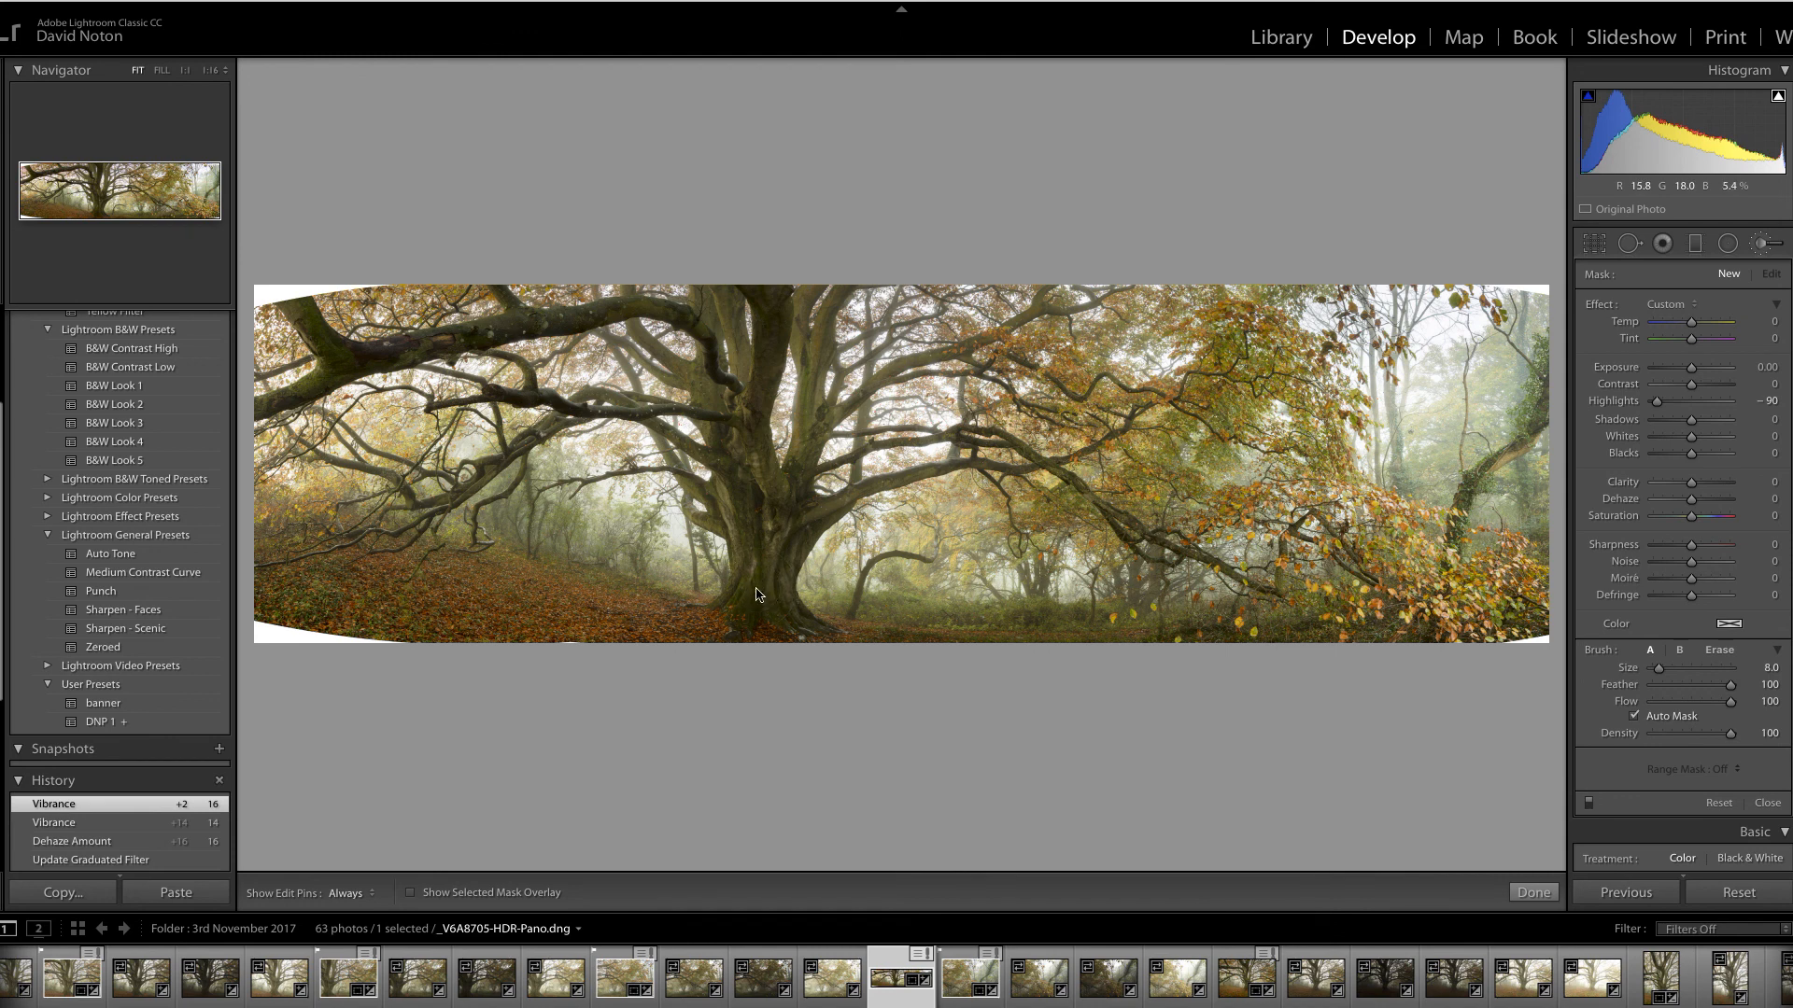
pyautogui.scroll(-2, 760, 588)
pyautogui.click(411, 892)
pyautogui.press('h')
pyautogui.moveTo(760, 563)
pyautogui.mouseDown()
pyautogui.moveTo(745, 511)
pyautogui.moveTo(760, 556)
pyautogui.moveTo(746, 606)
pyautogui.moveTo(782, 519)
pyautogui.moveTo(731, 464)
pyautogui.moveTo(803, 510)
pyautogui.moveTo(776, 568)
pyautogui.moveTo(791, 626)
pyautogui.moveTo(771, 623)
pyautogui.moveTo(734, 410)
pyautogui.moveTo(762, 579)
pyautogui.mouseUp()
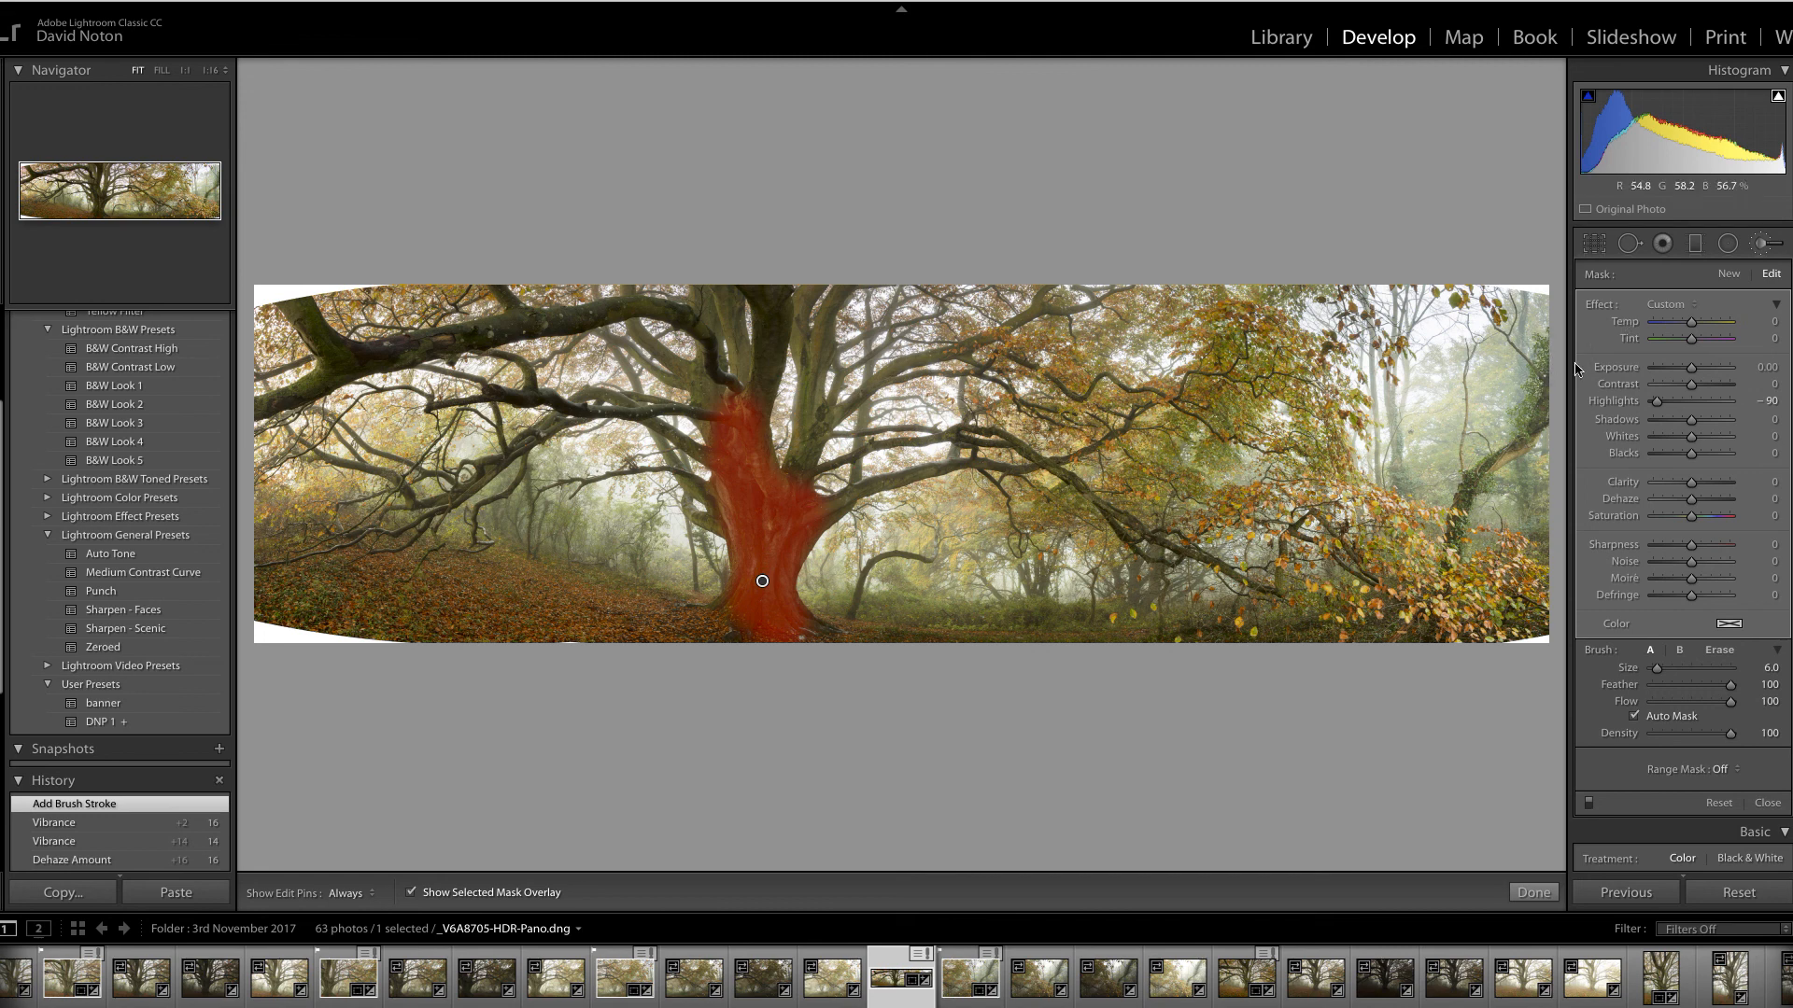
# Hide the mask overlay, give the trunk brush Exposure 0.30 and Shadows 22, and commit it
pyautogui.click(412, 896)
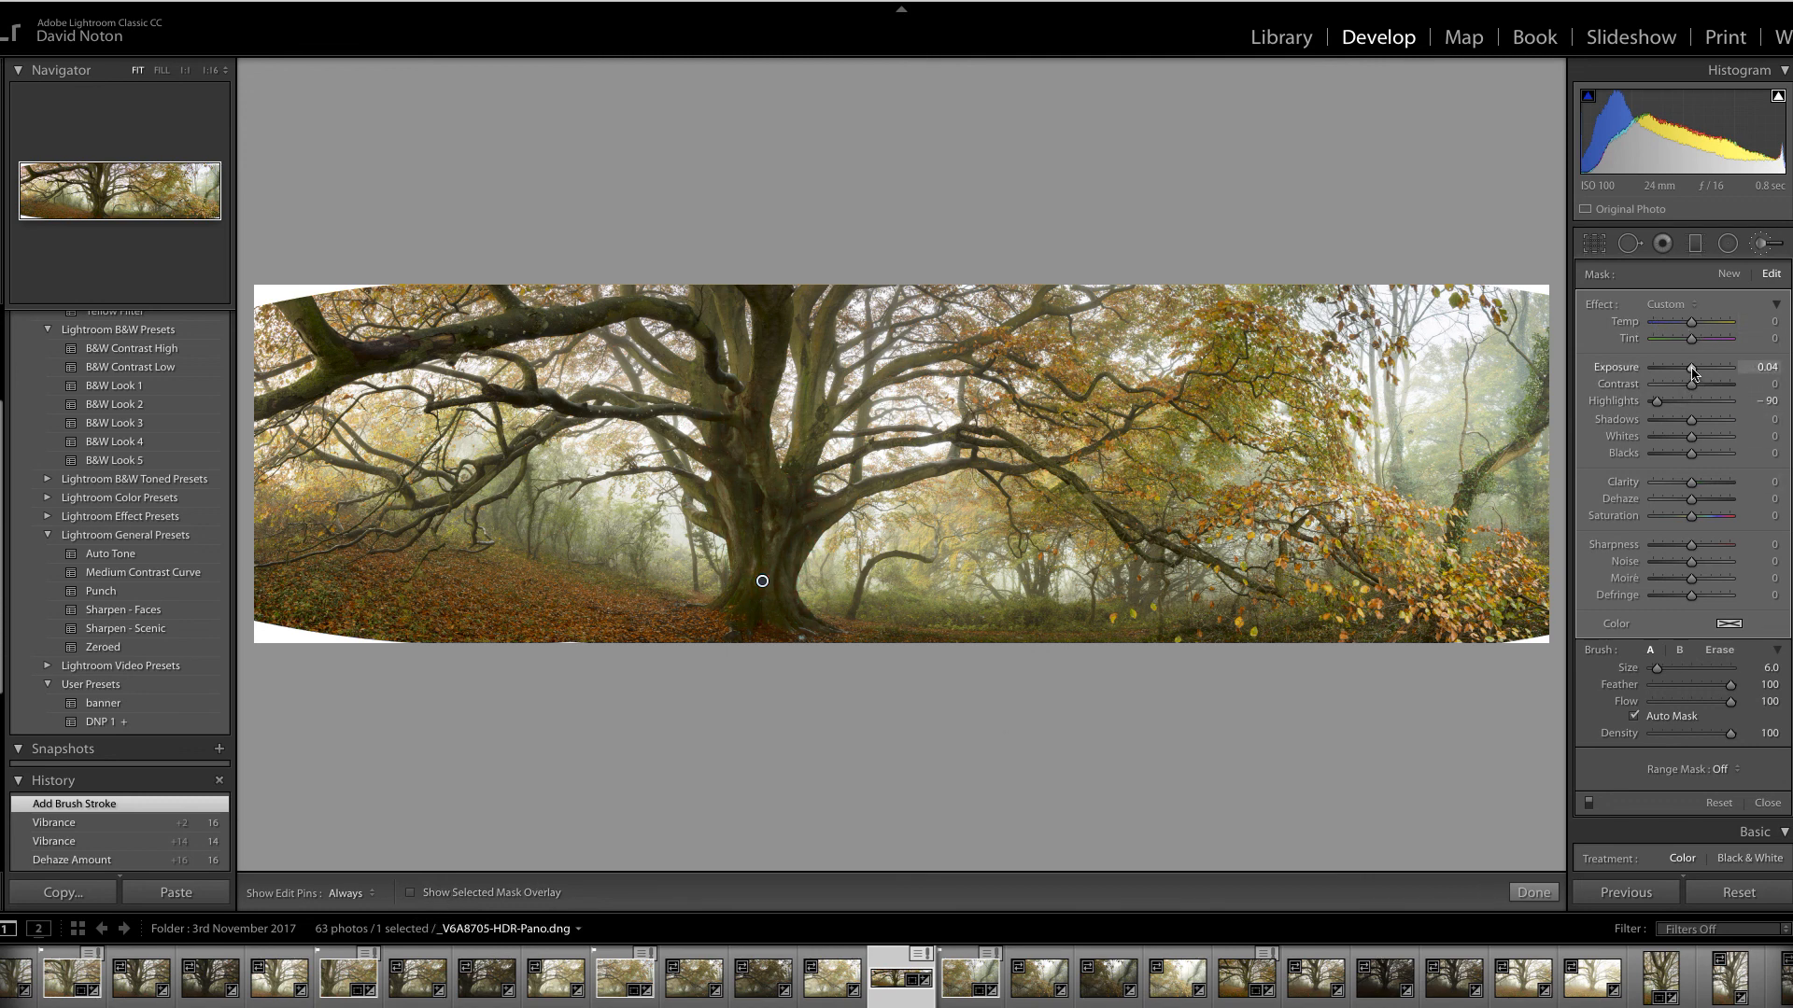
pyautogui.moveTo(1693, 373); pyautogui.dragTo(1702, 422)
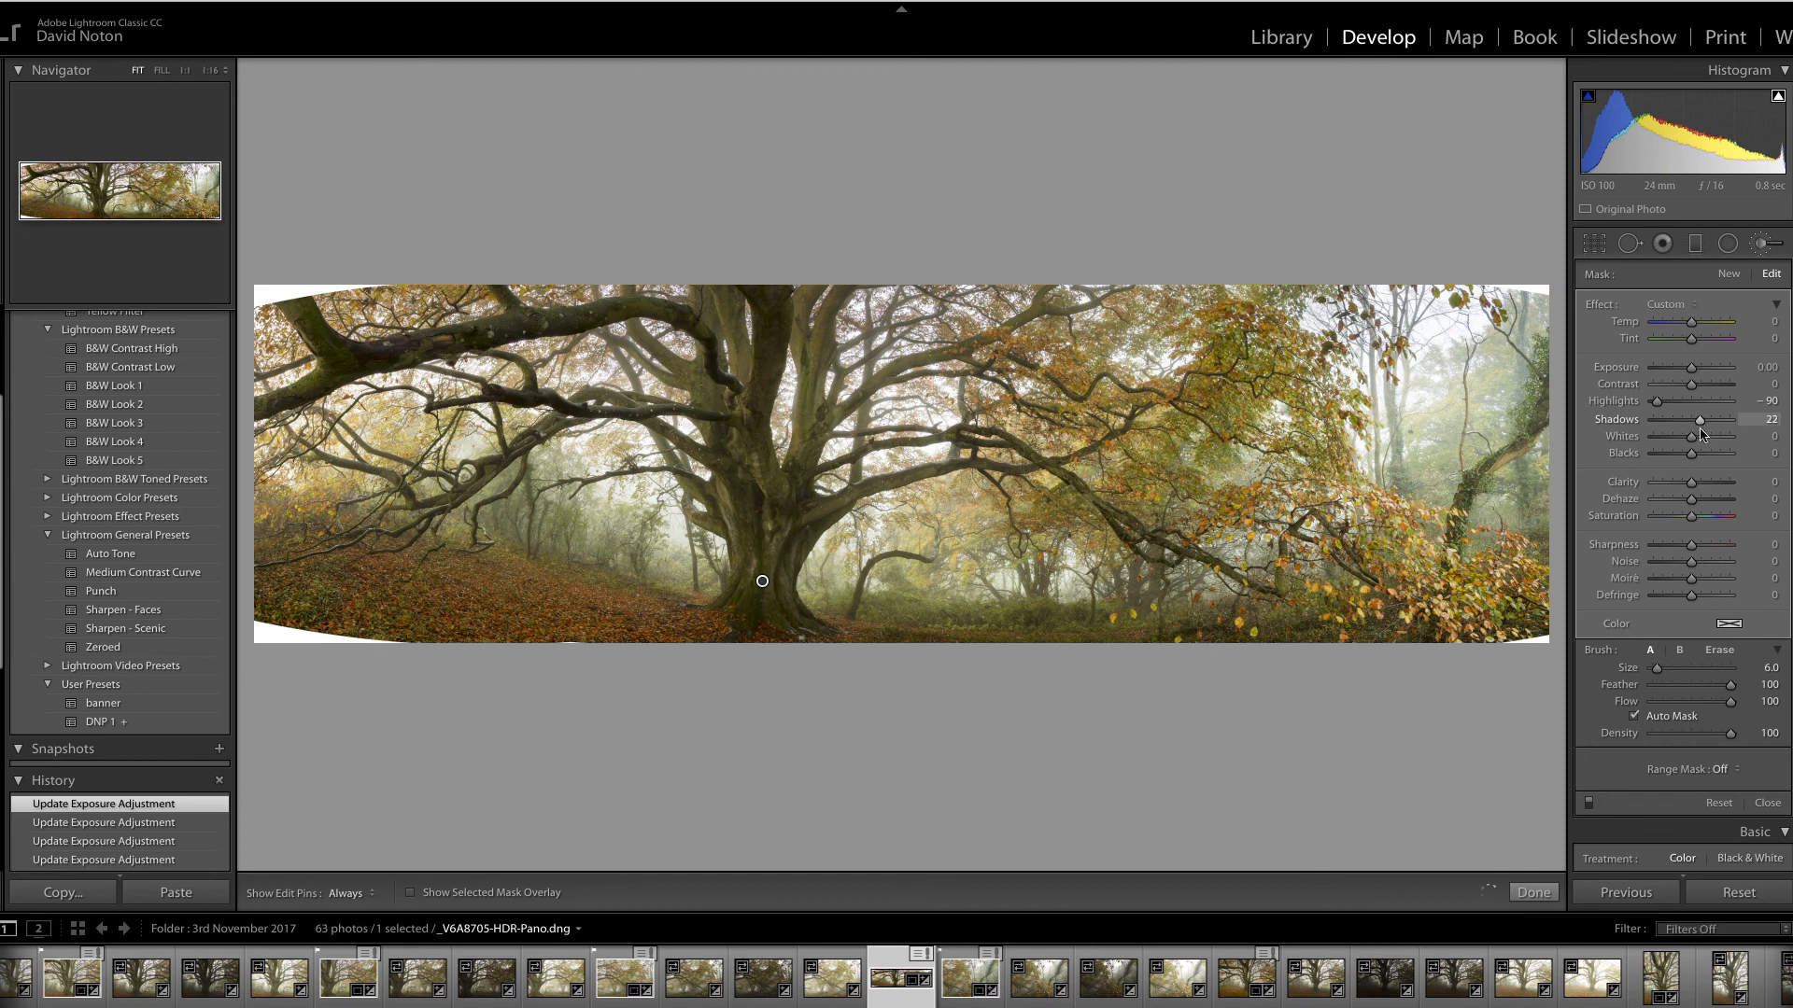
pyautogui.moveTo(1702, 434); pyautogui.dragTo(1698, 378)
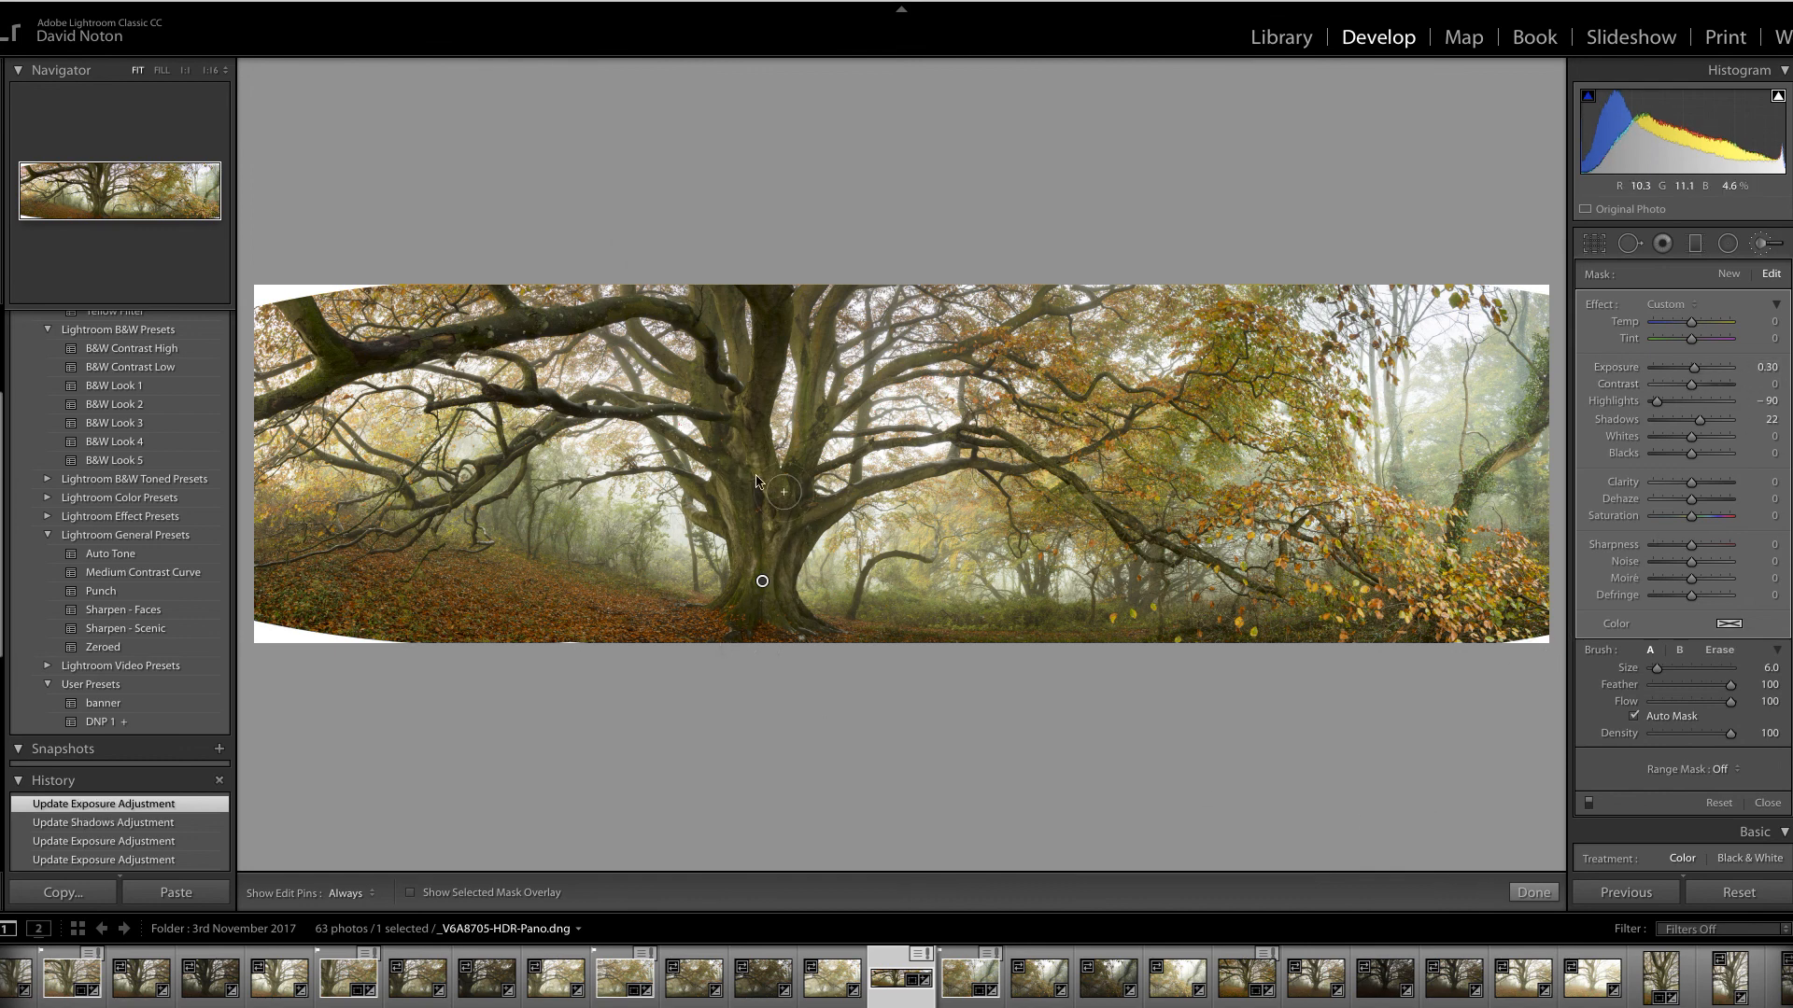
pyautogui.click(1532, 893)
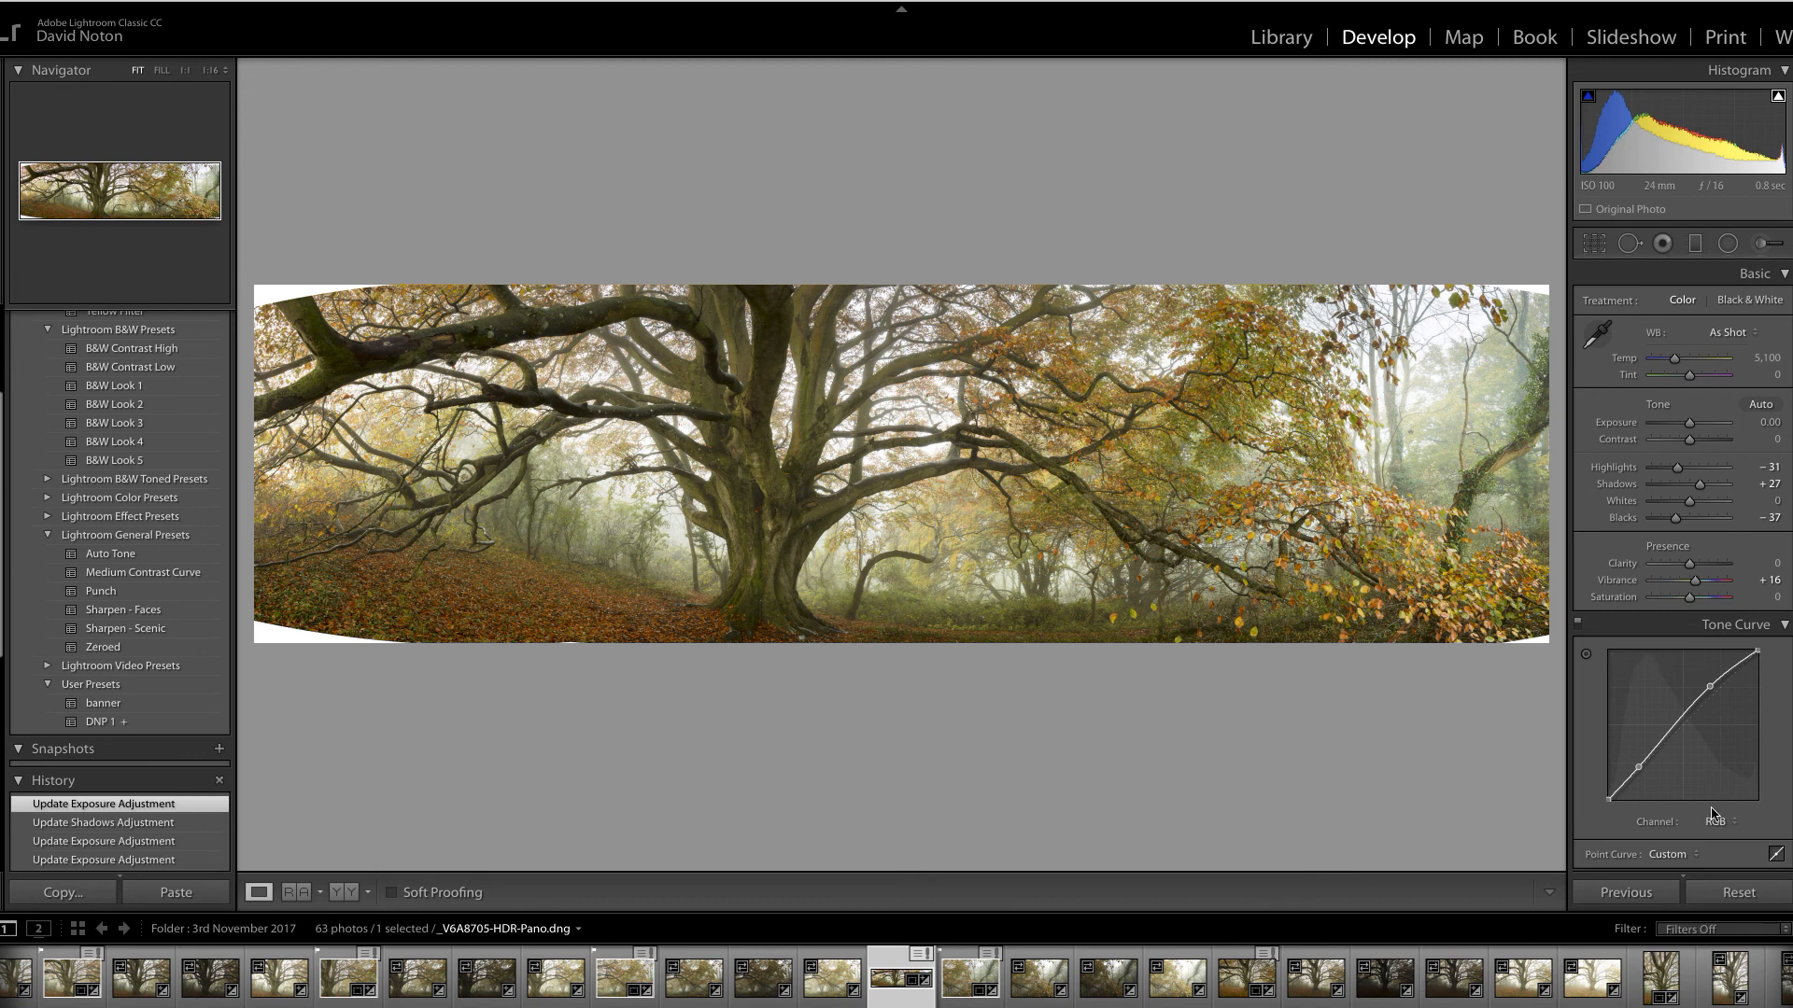
pyautogui.click(352, 893)
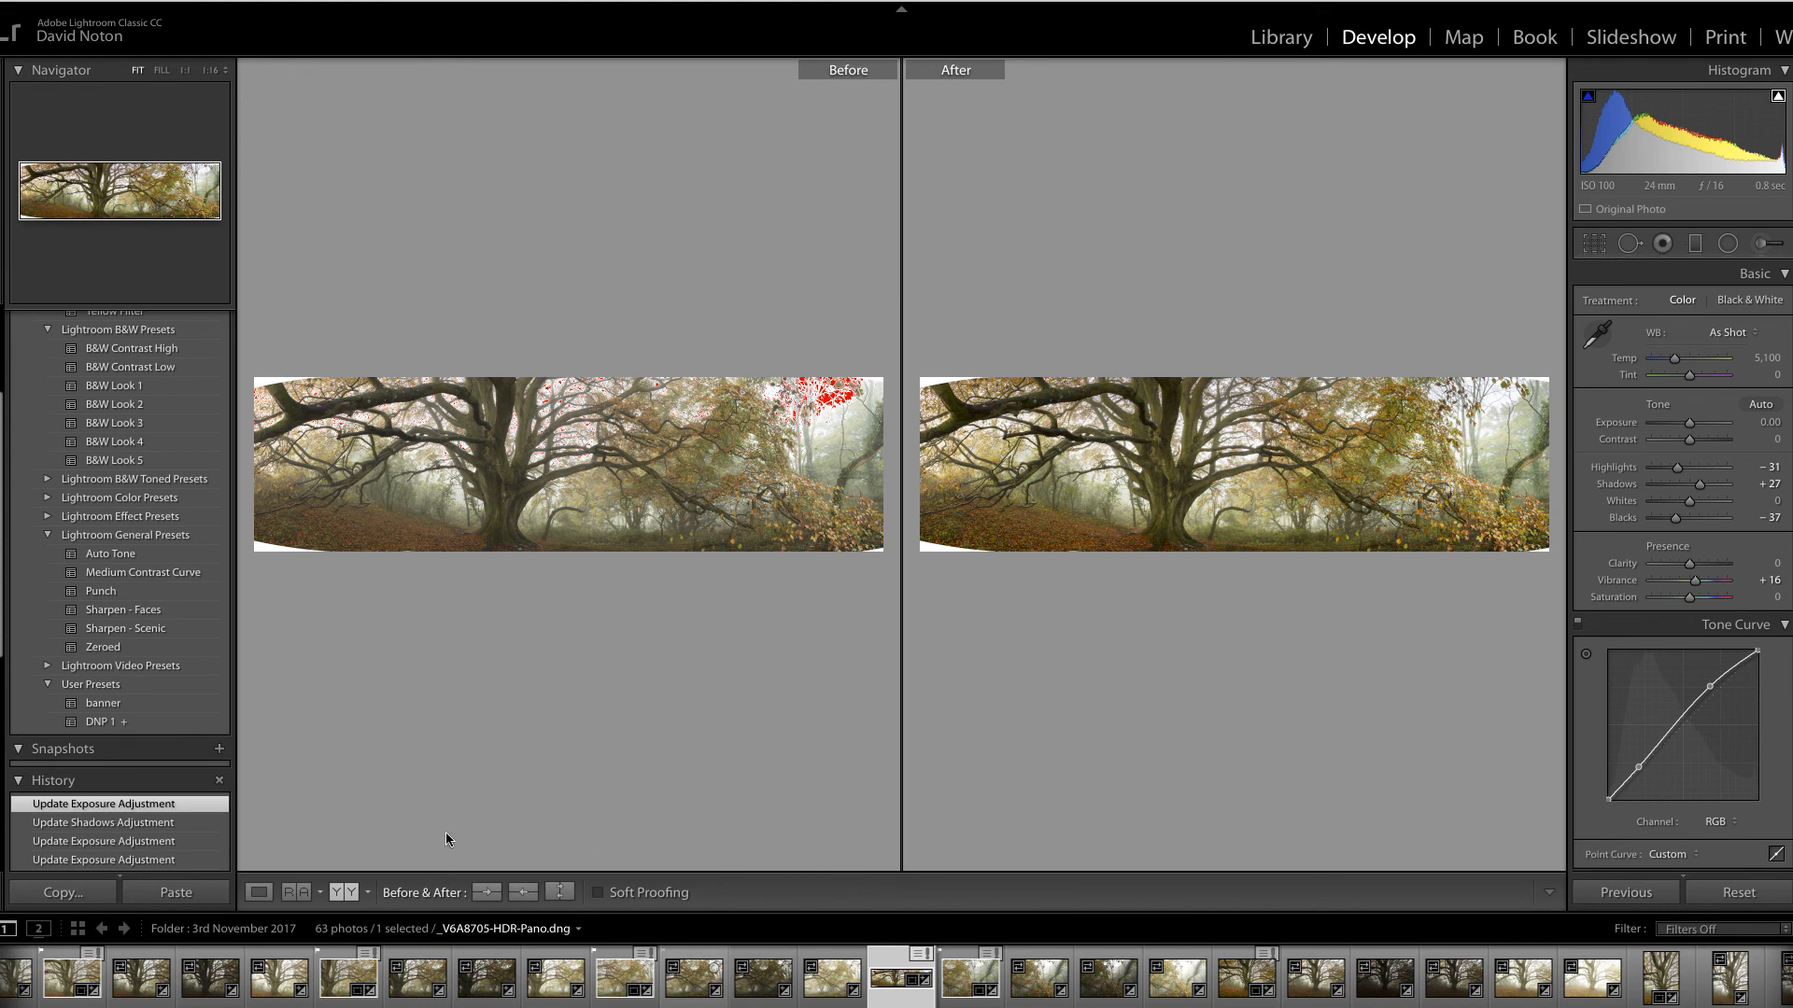
pyautogui.click(259, 892)
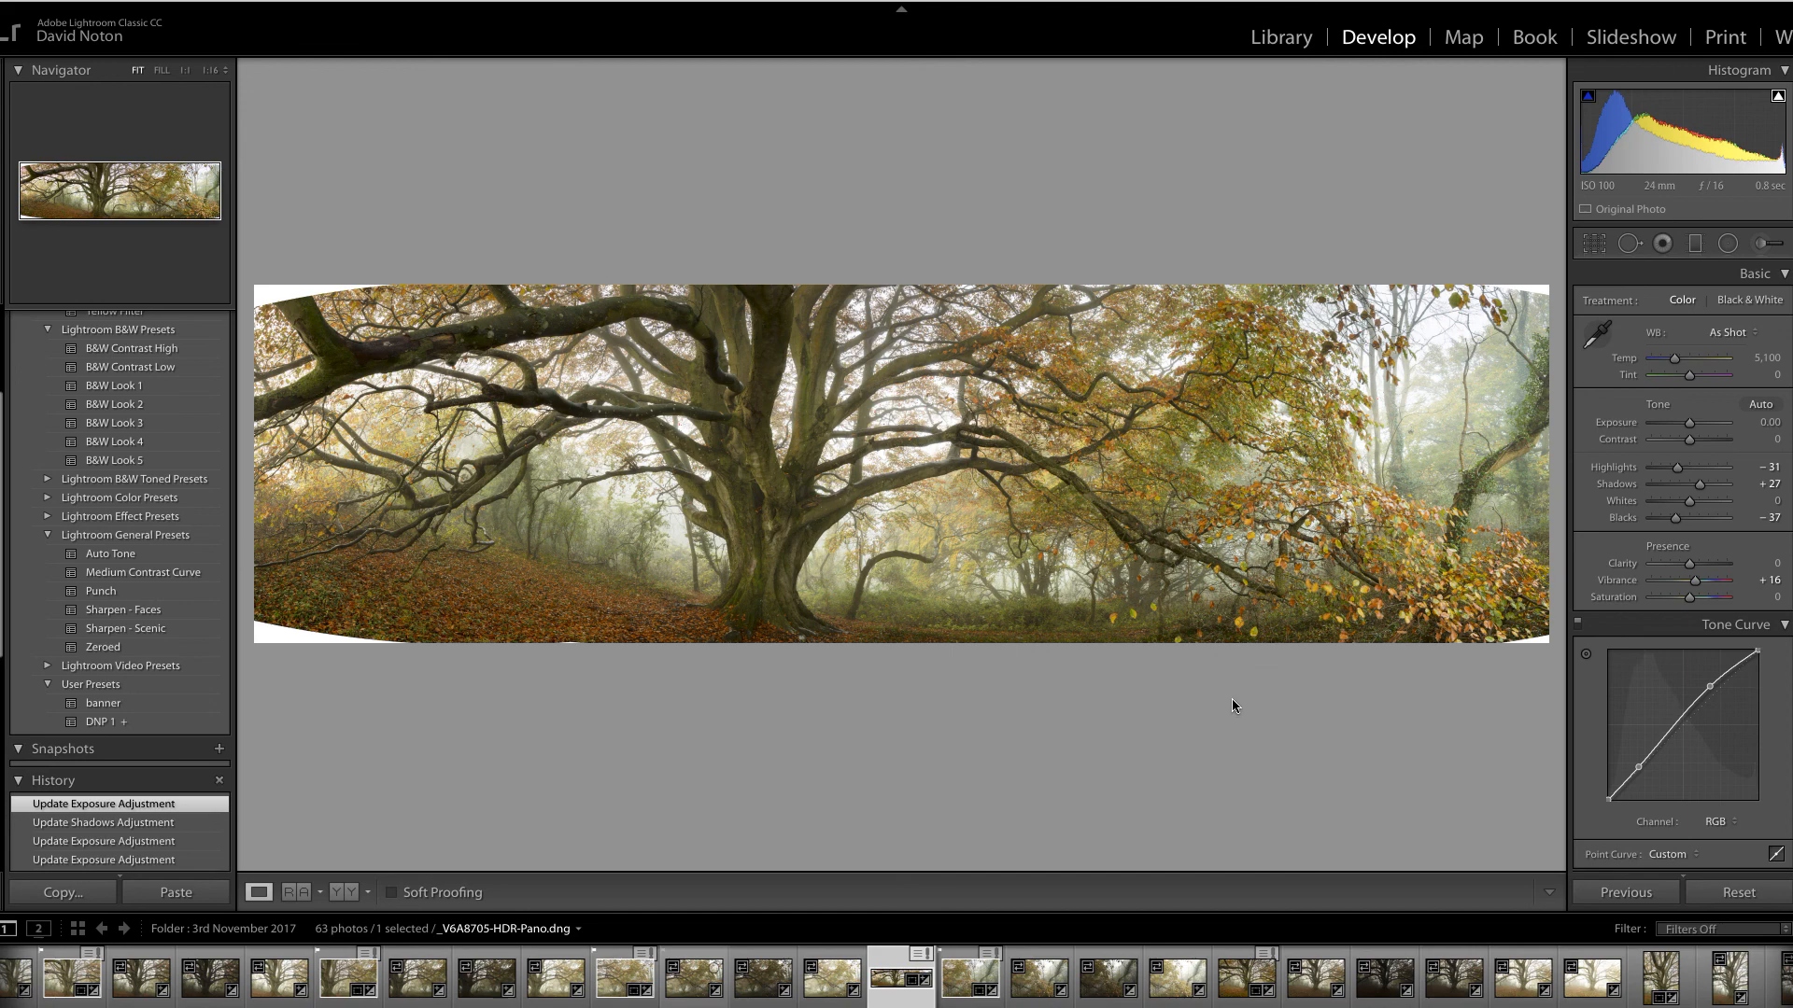
pyautogui.press('Tab')
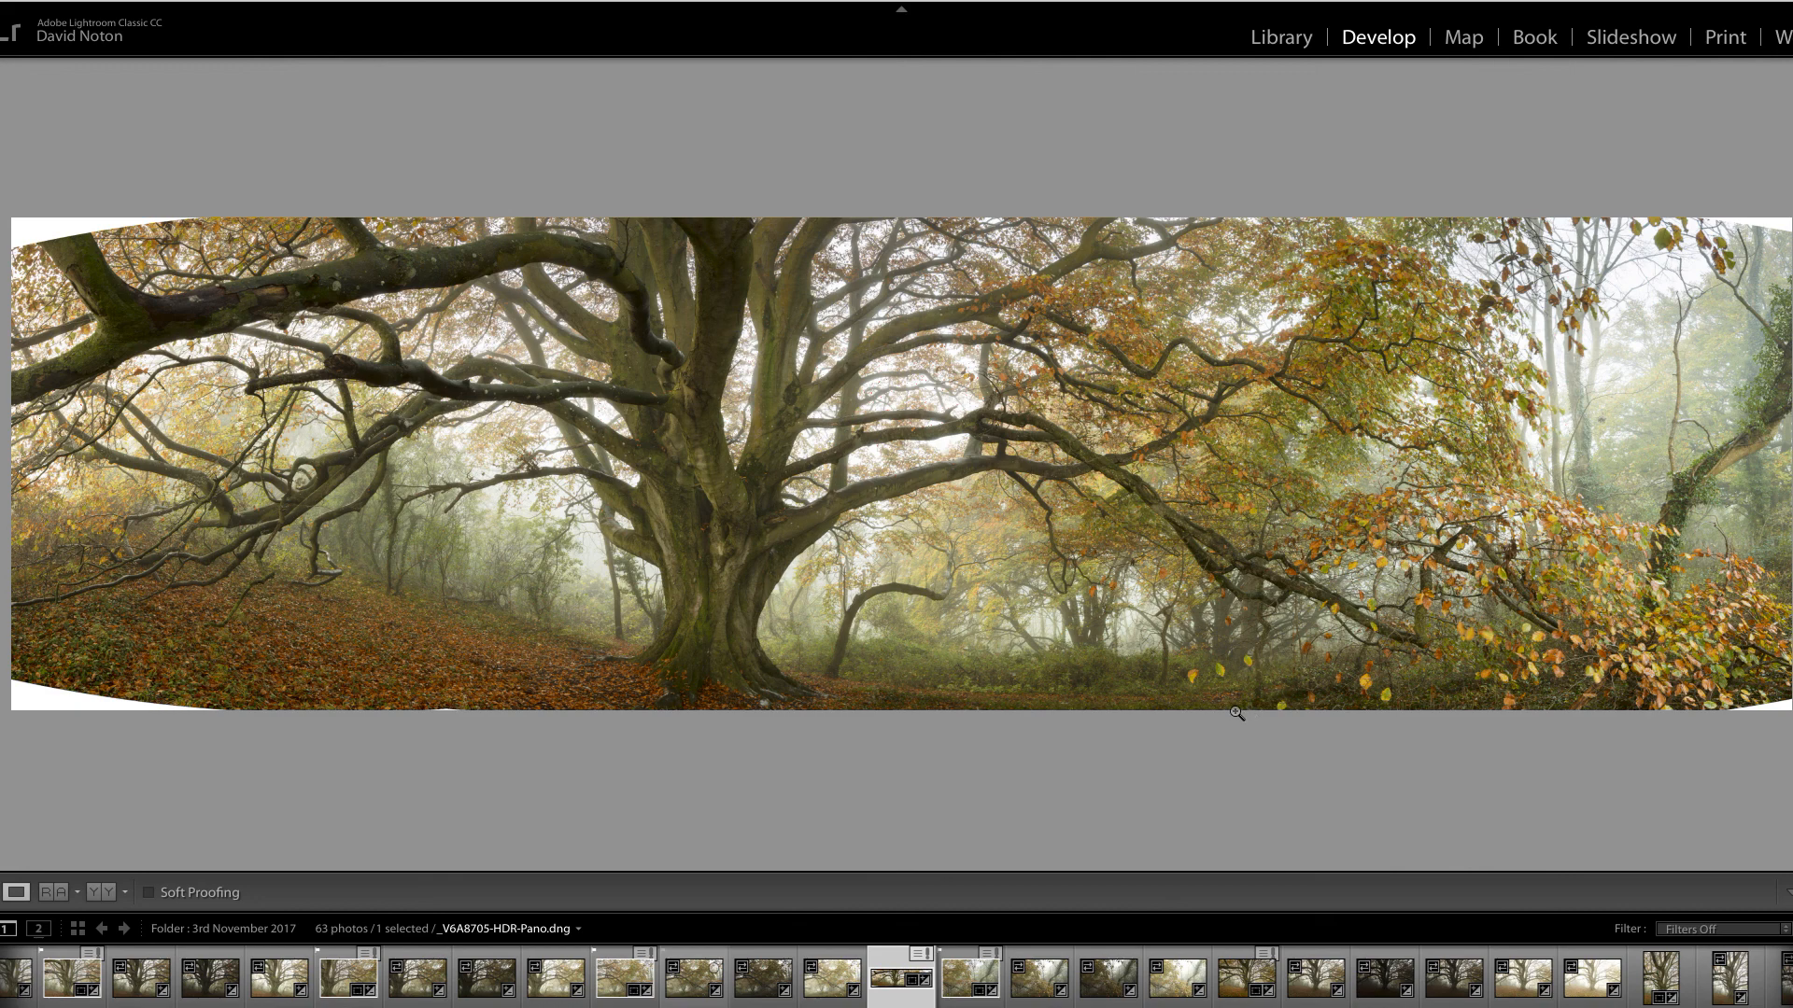
# Send the panorama via Edit In > Edit in Adobe Photoshop CC 2015.5
pyautogui.rightClick(1059, 464)
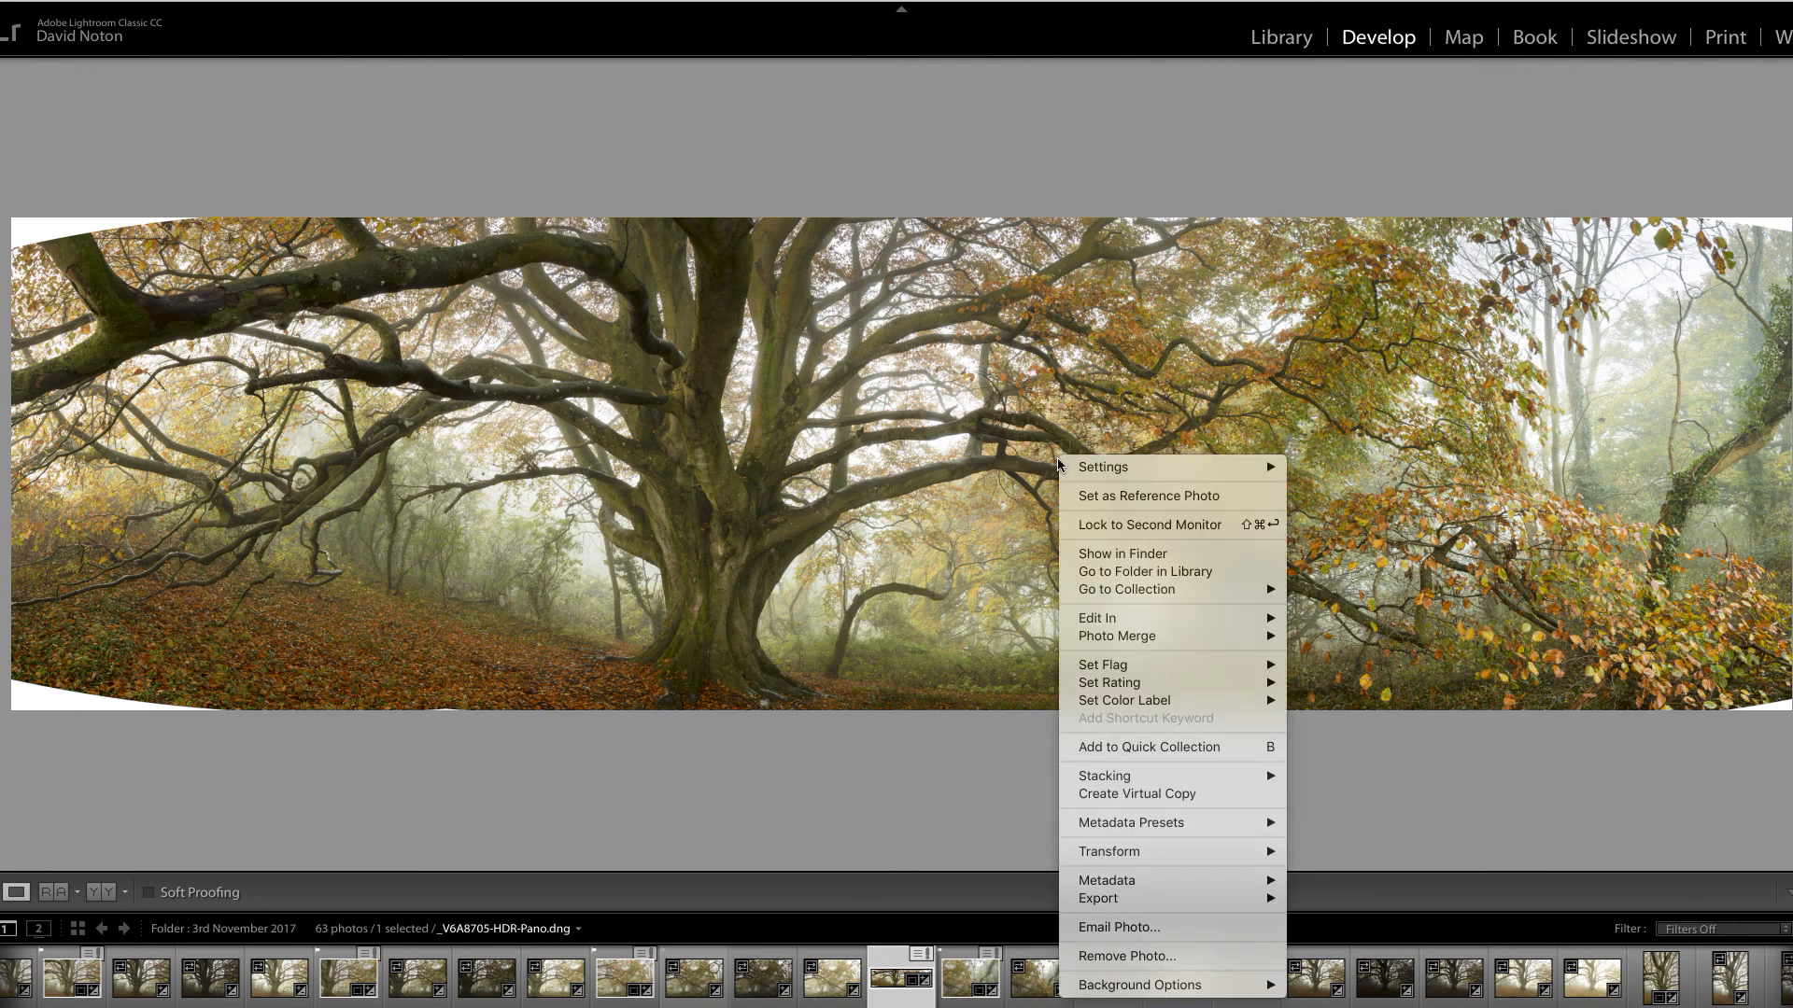
pyautogui.moveTo(1101, 621)
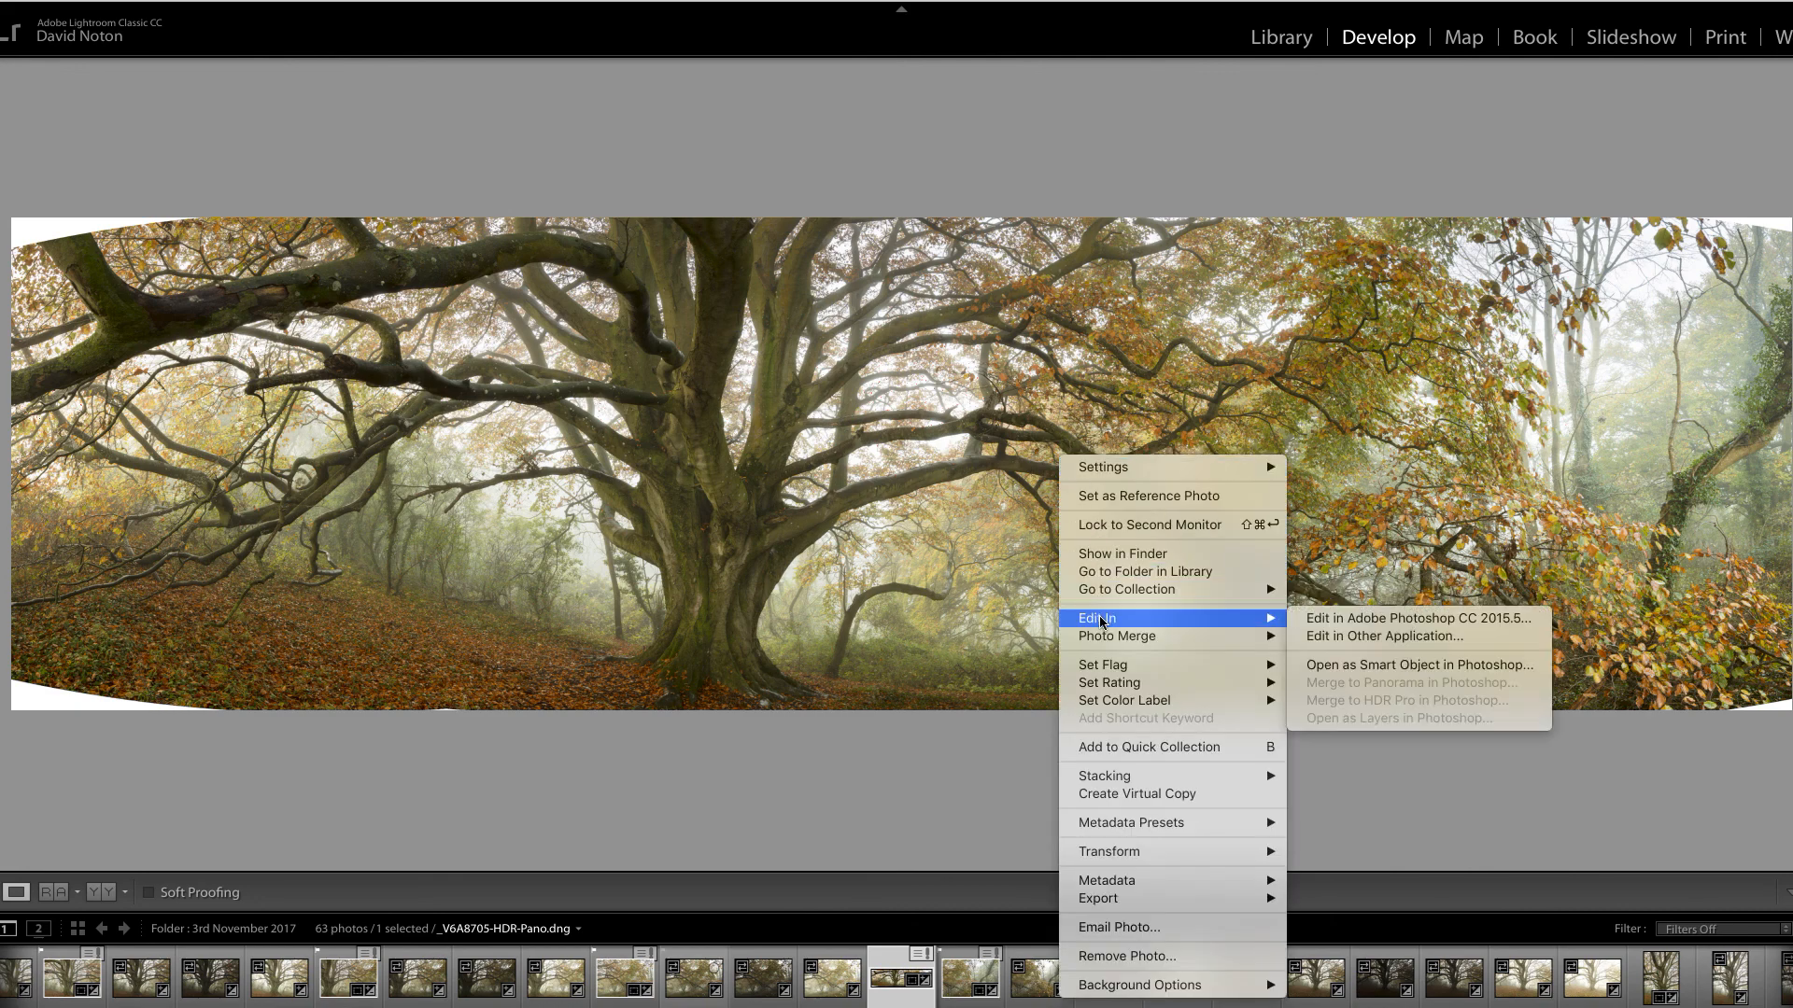
pyautogui.click(1351, 626)
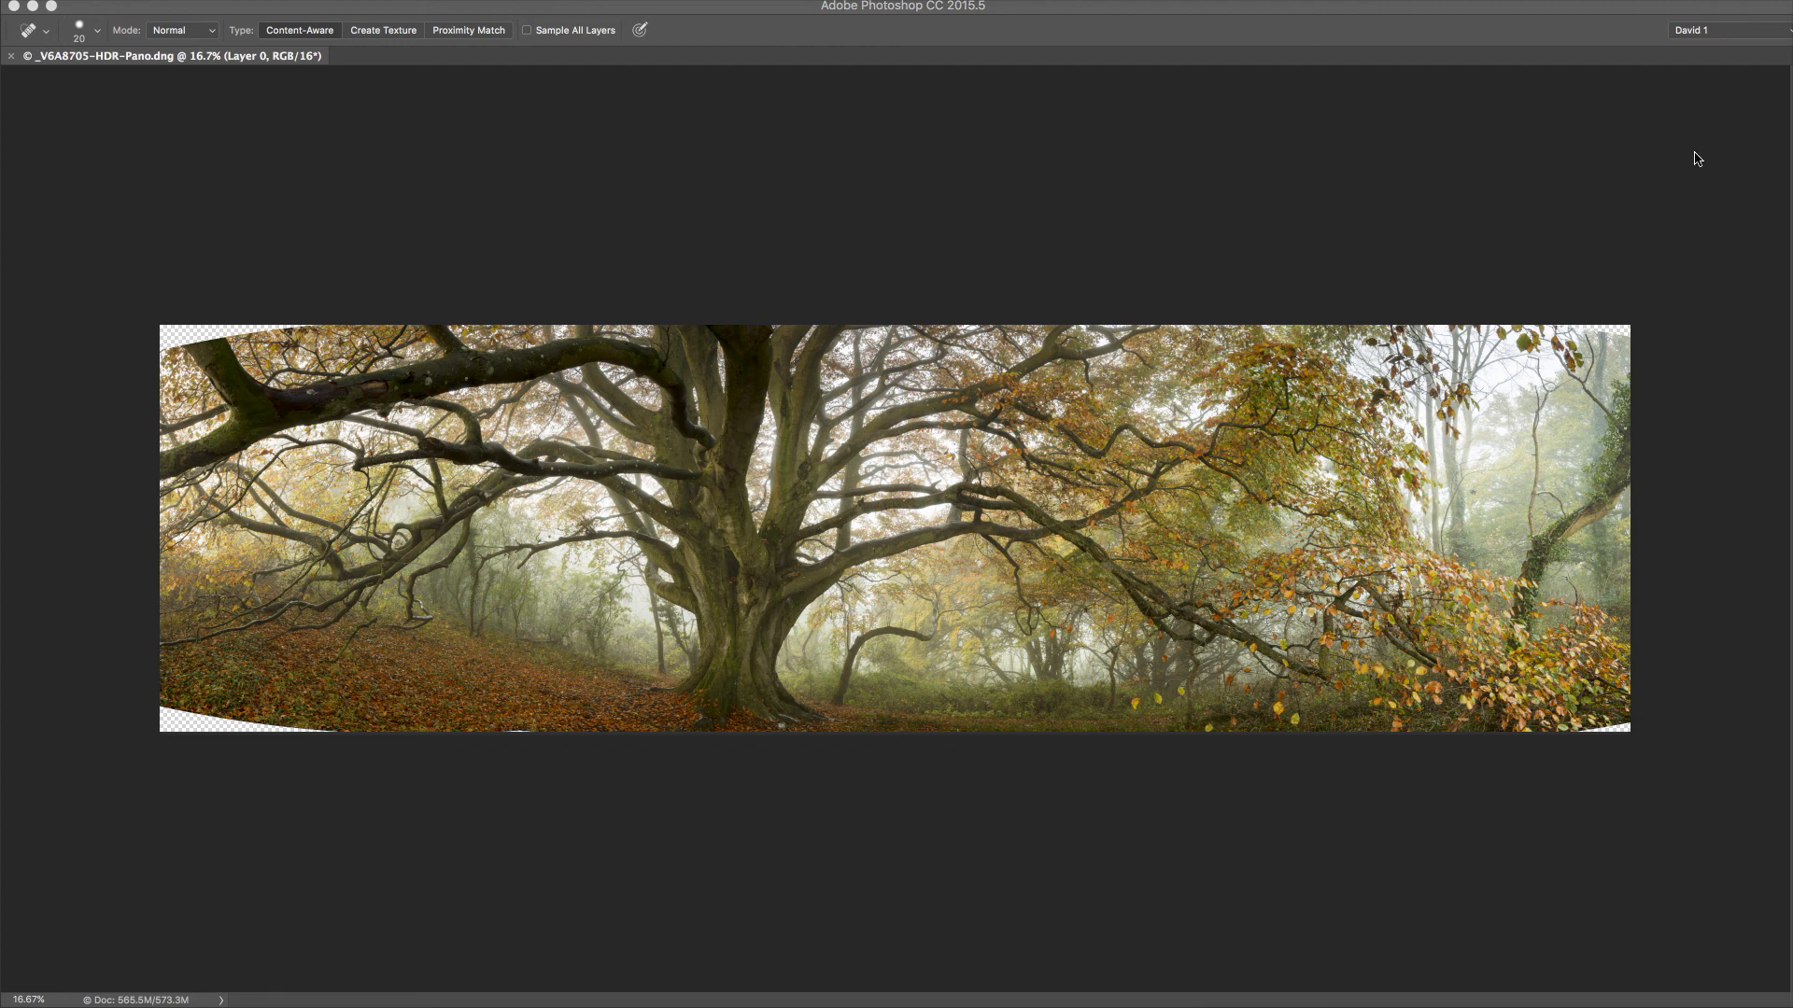
# Select a transparent corner with the Magic Wand and open the Fill dialog set to Content-Aware
pyautogui.click(1162, 179)
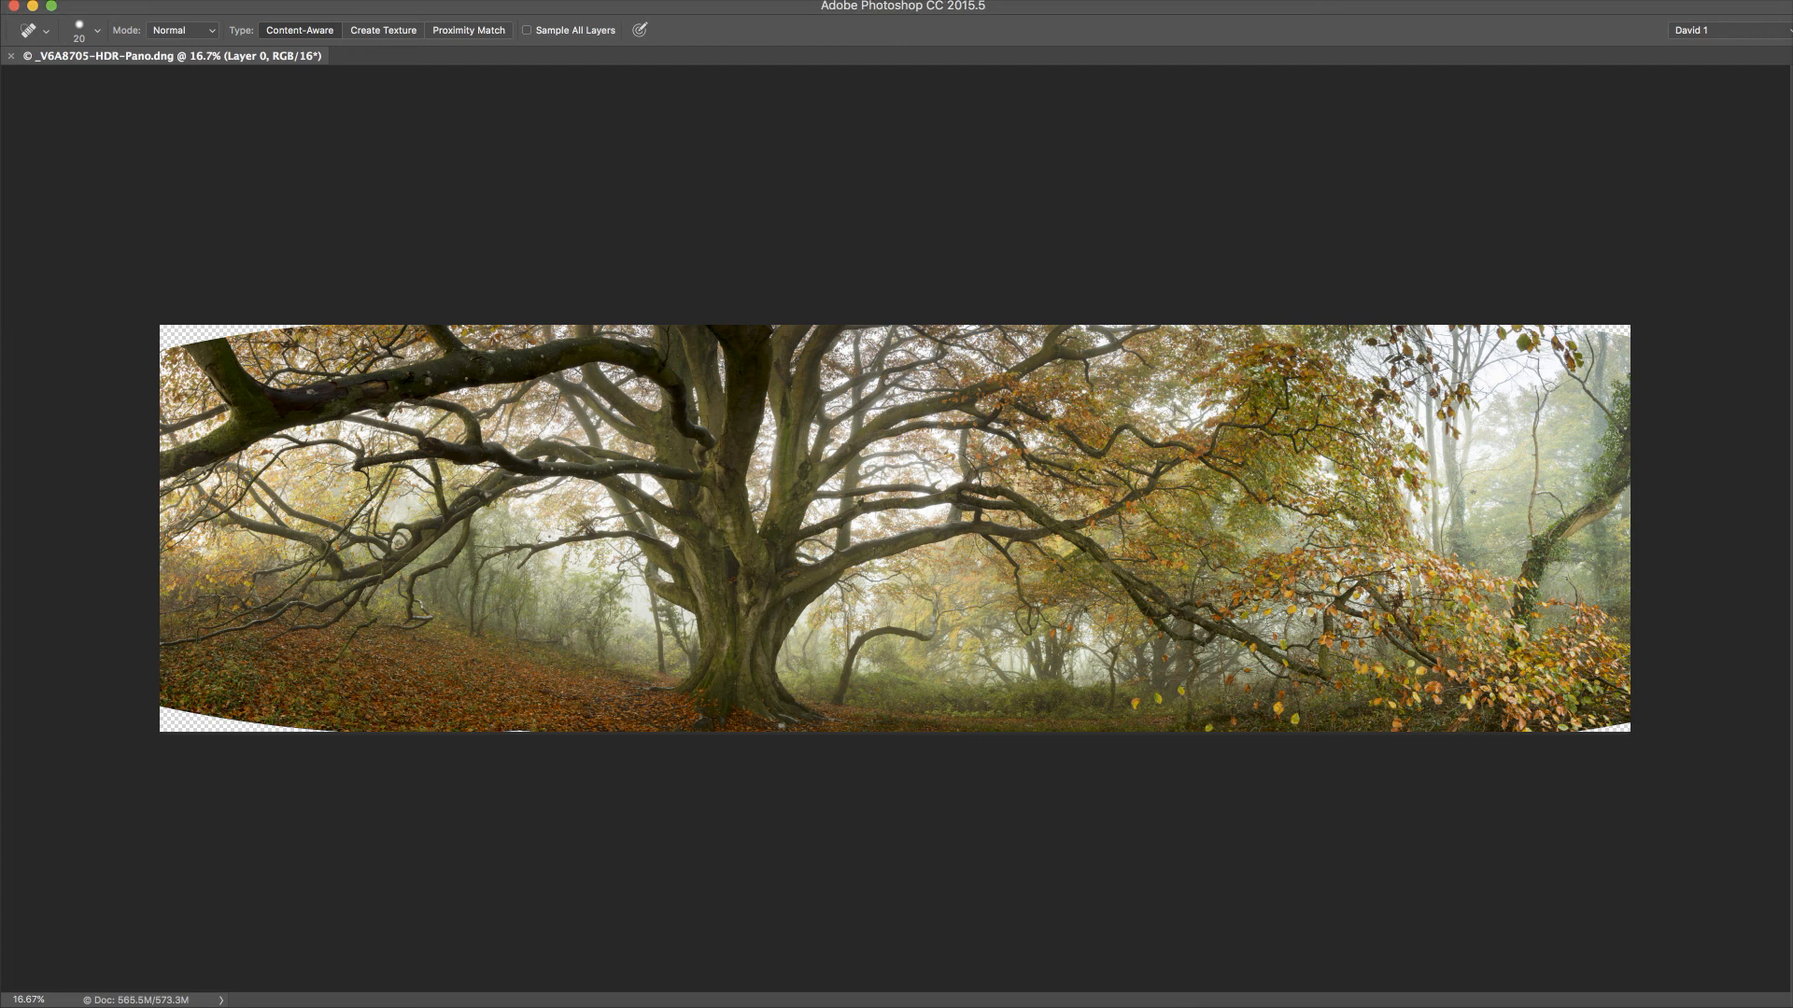
pyautogui.moveTo(1792, 146); pyautogui.dragTo(1686, 132)
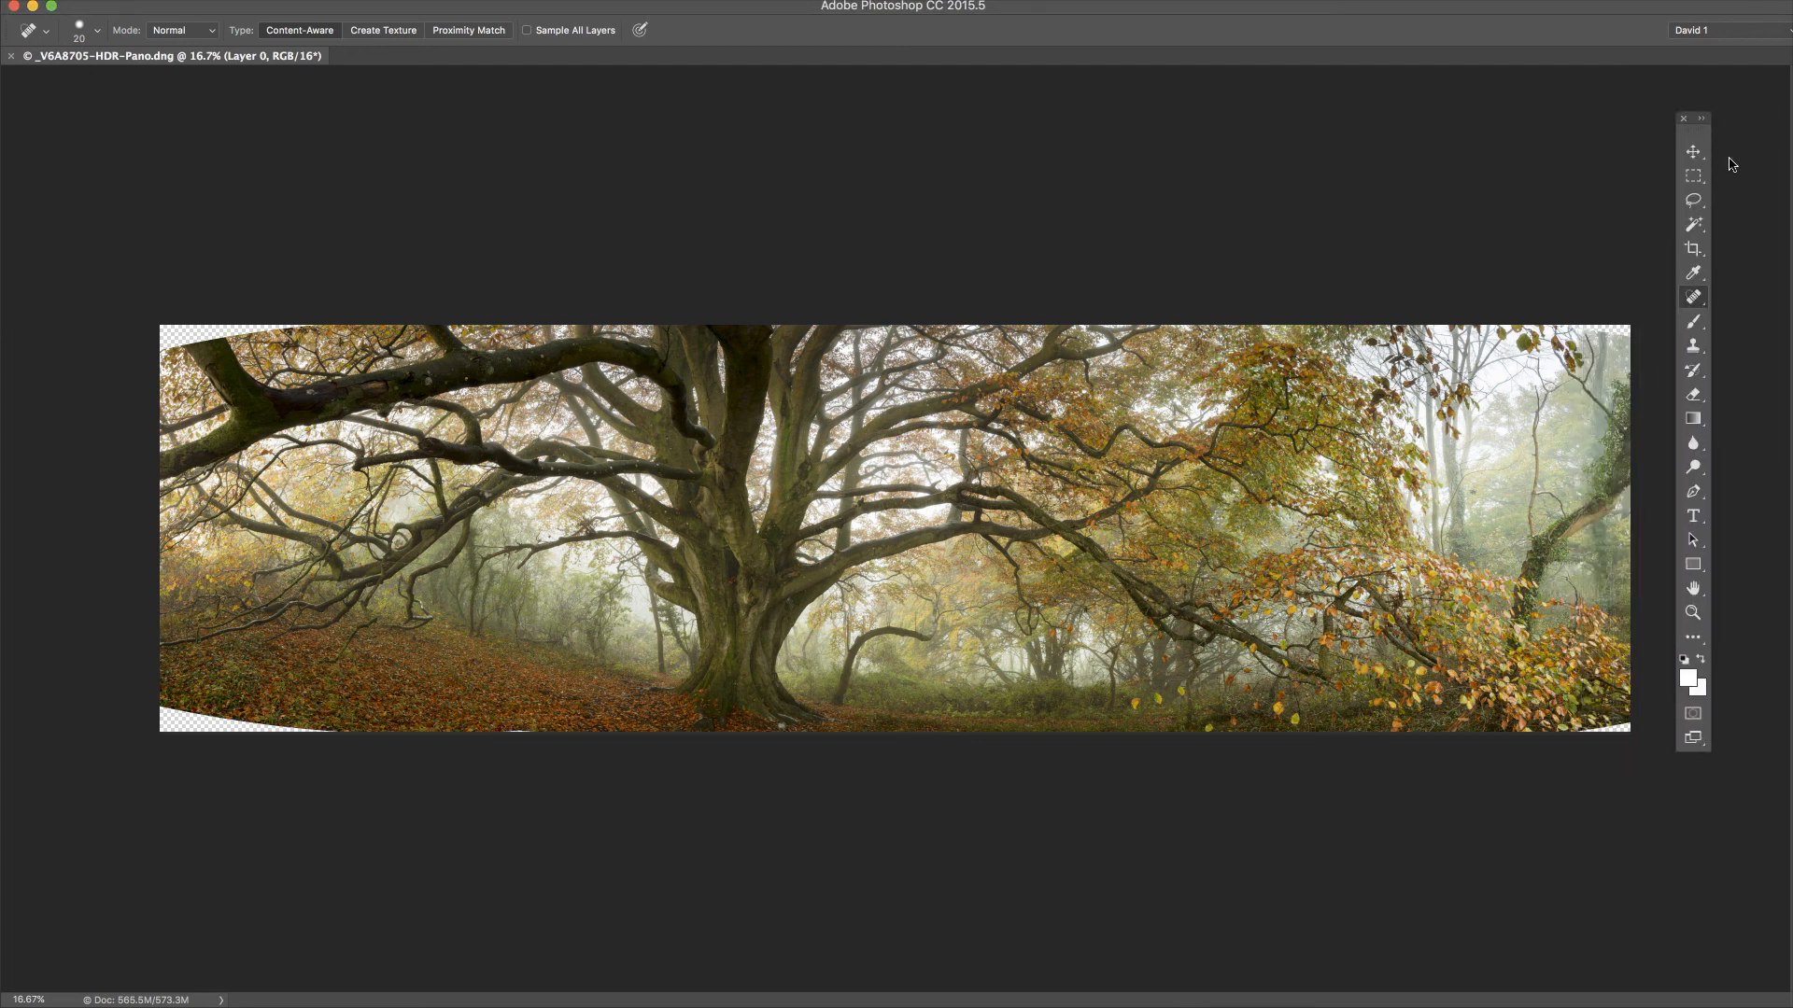
pyautogui.click(1705, 228)
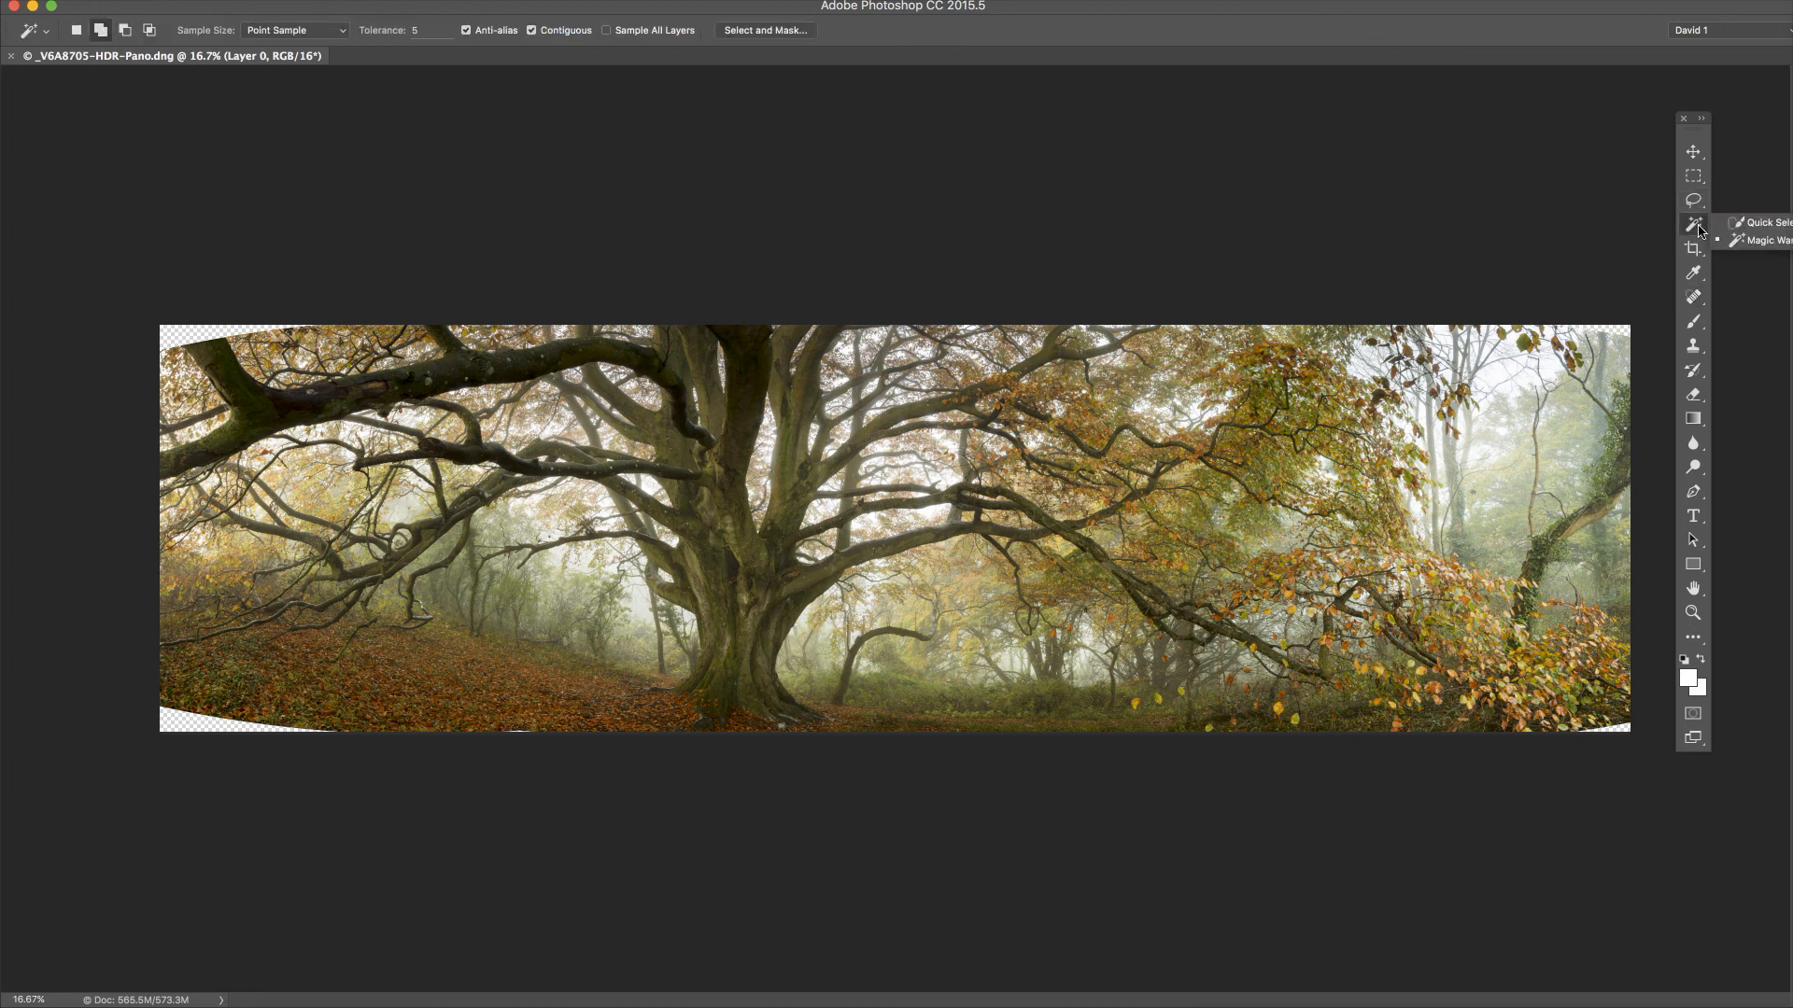
pyautogui.click(1759, 243)
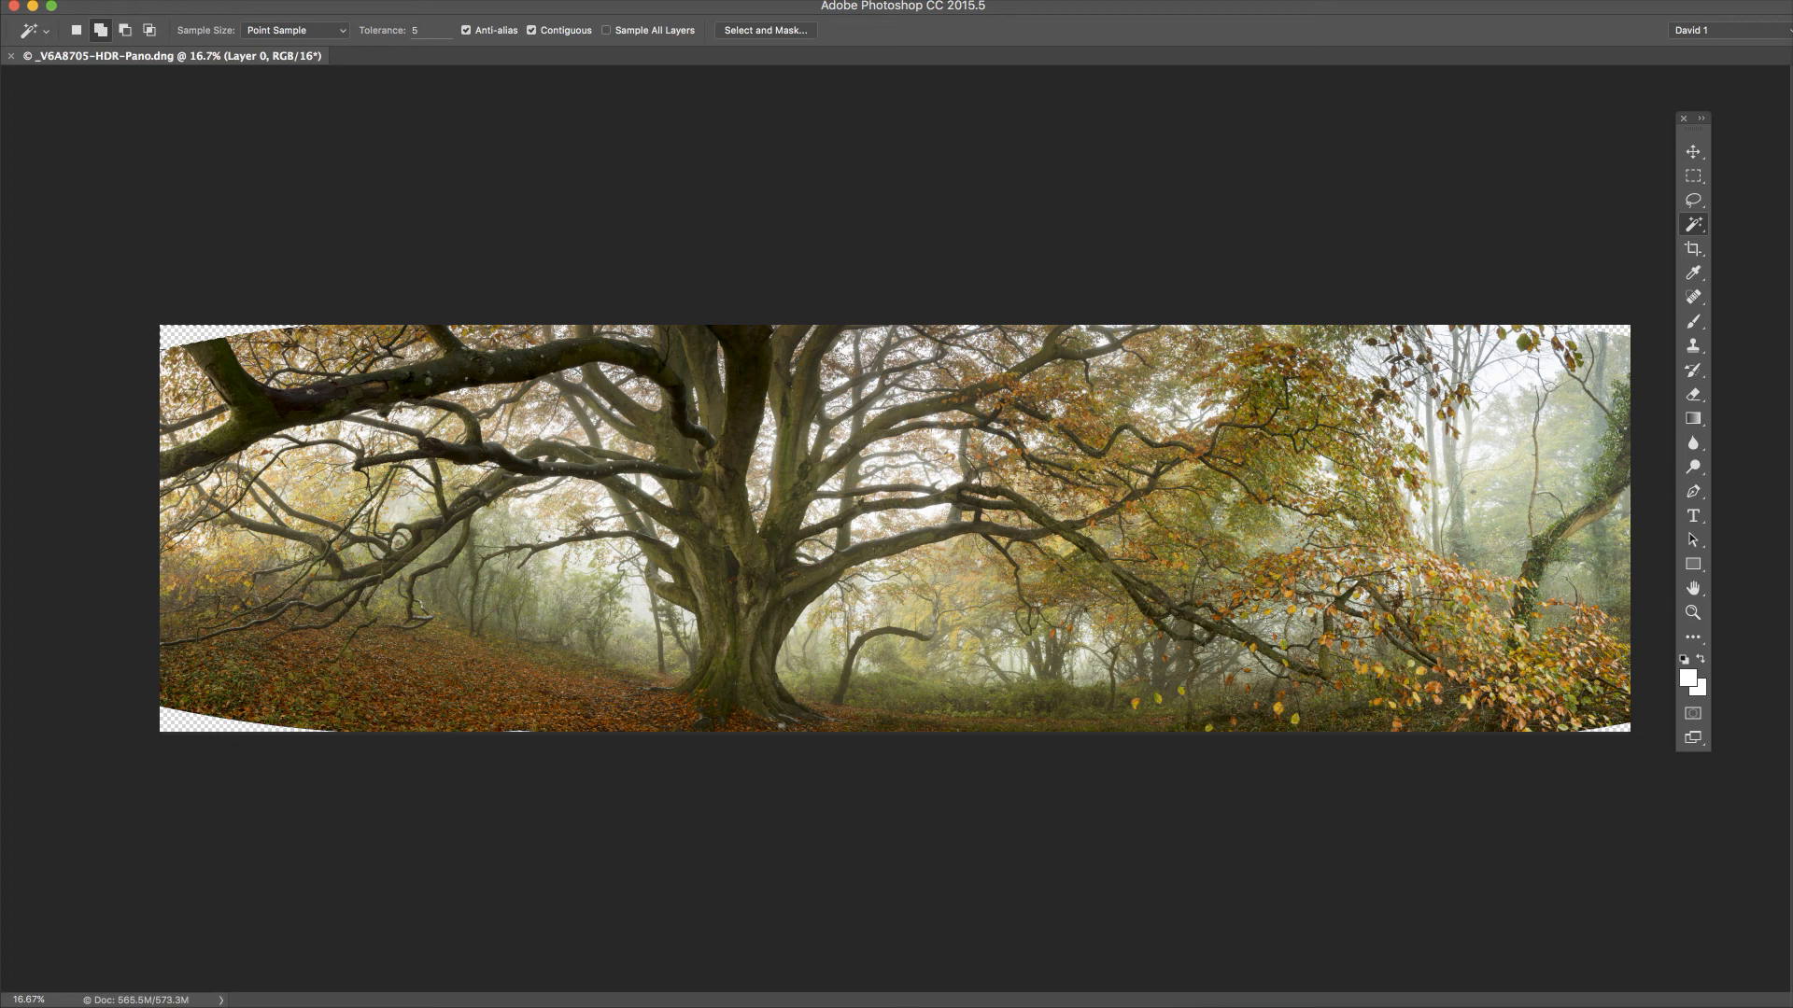
pyautogui.hotkey('shift', 'BackSpace')
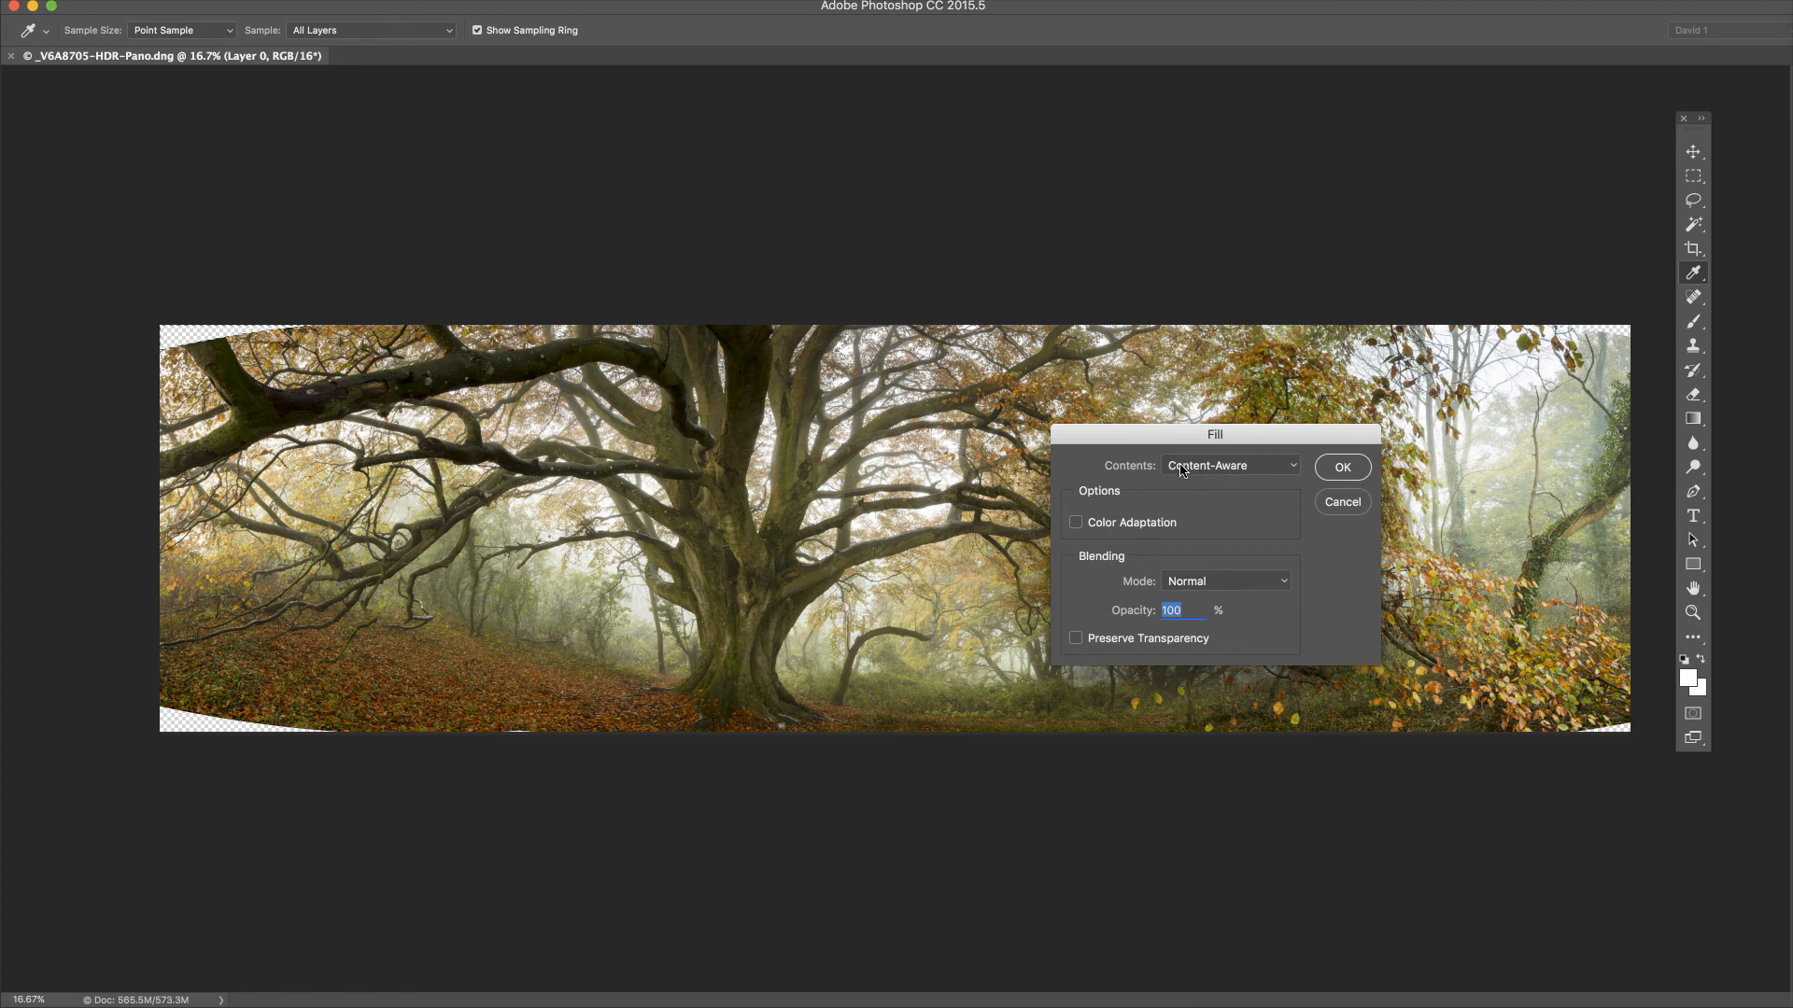
# Apply the Content-Aware fill to the top-left corner, deselect, and show the Actions panel
pyautogui.click(1341, 467)
pyautogui.press('w')
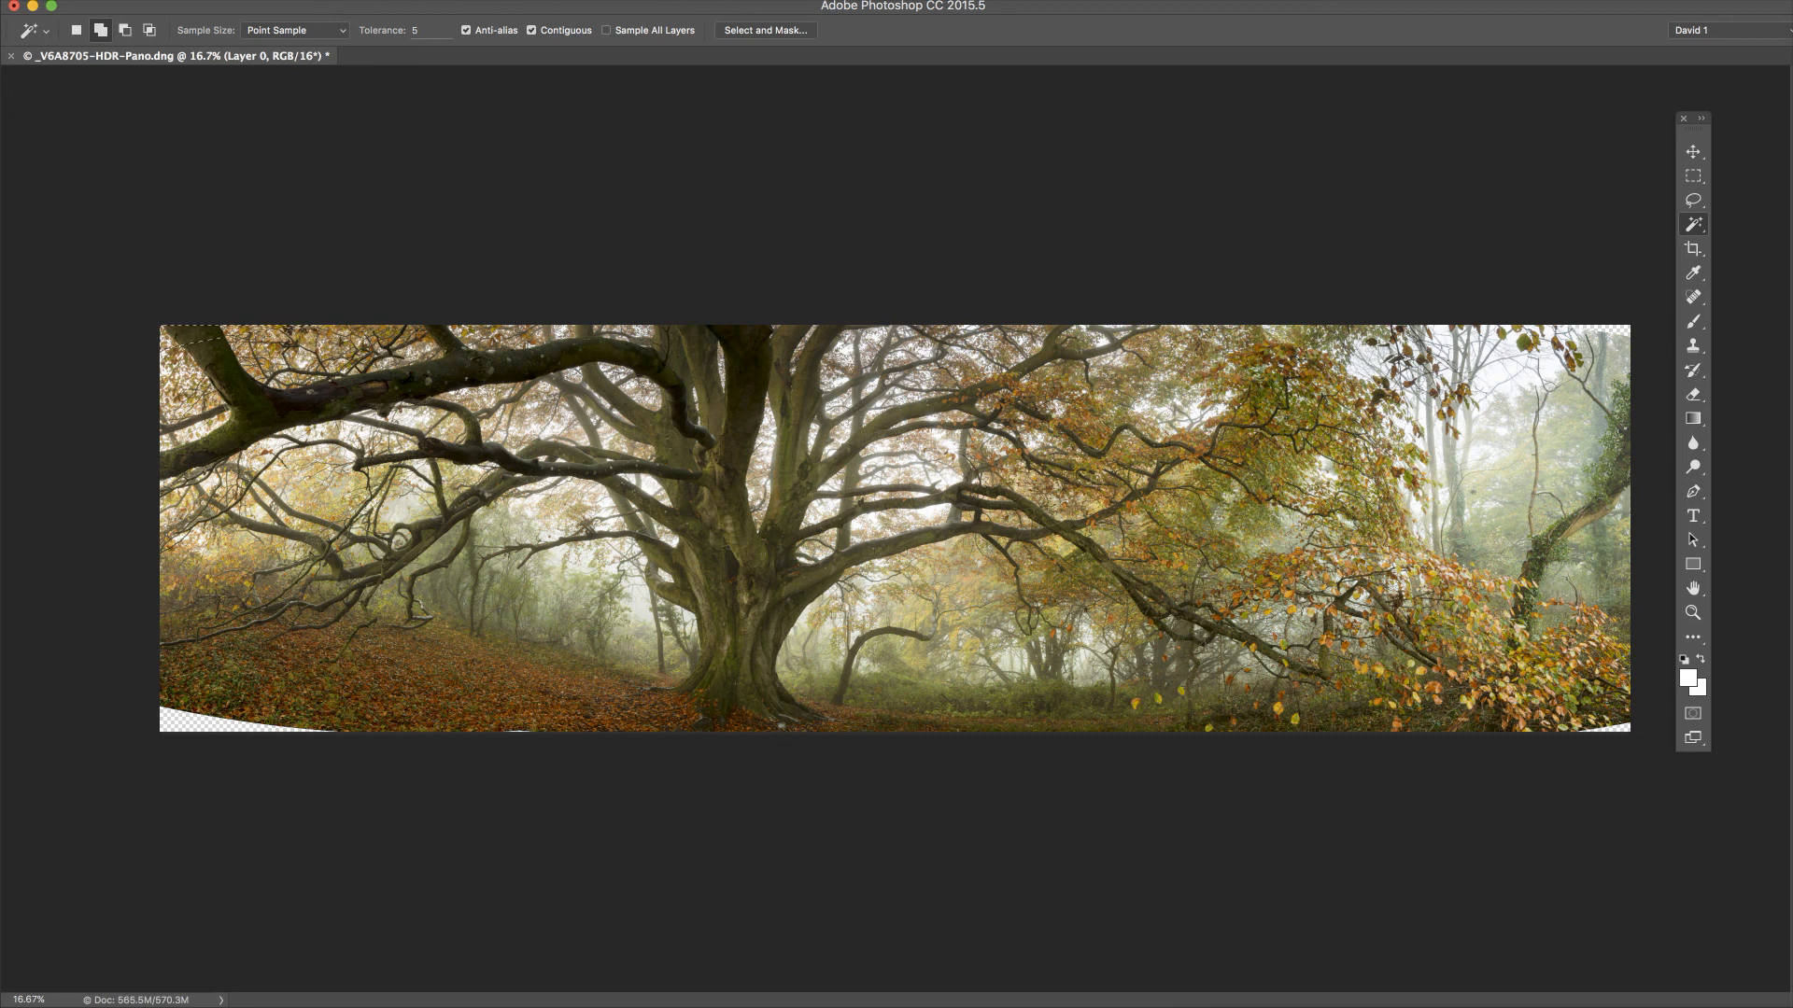
pyautogui.press('Escape')
pyautogui.hotkey('alt', 'F9')
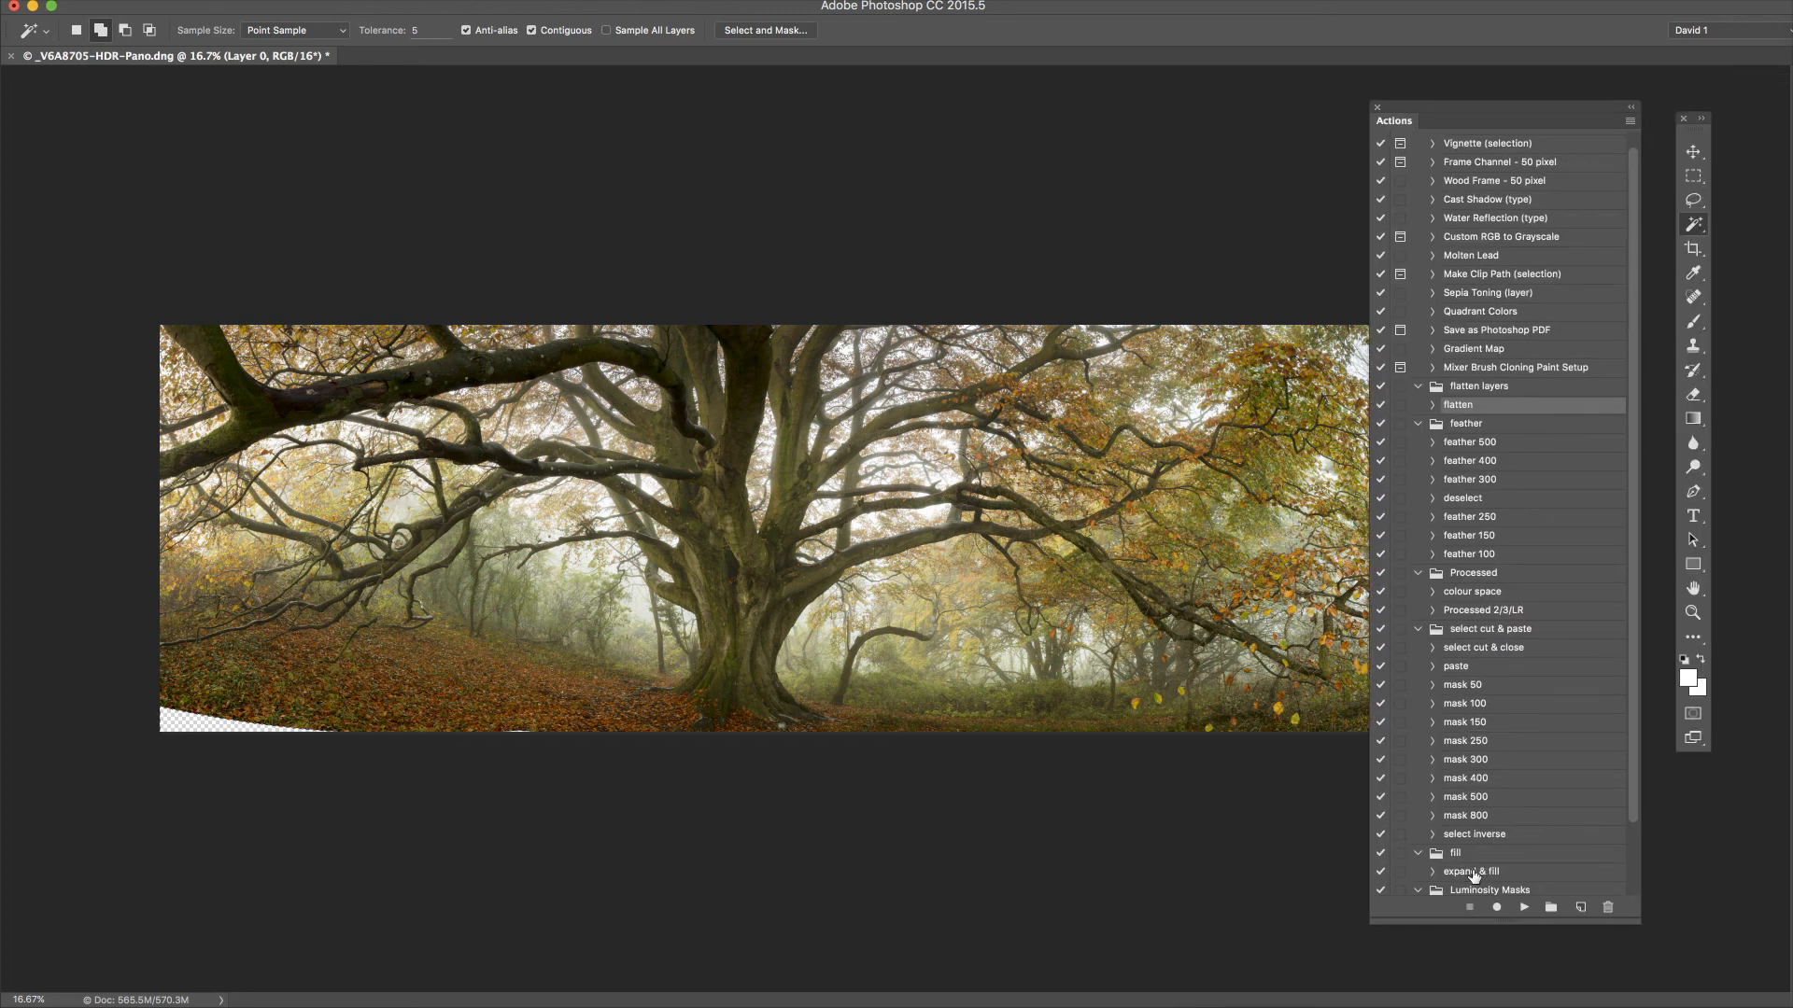
# Play the 'expand & fill' action to fill the bottom-left corner
pyautogui.click(1483, 872)
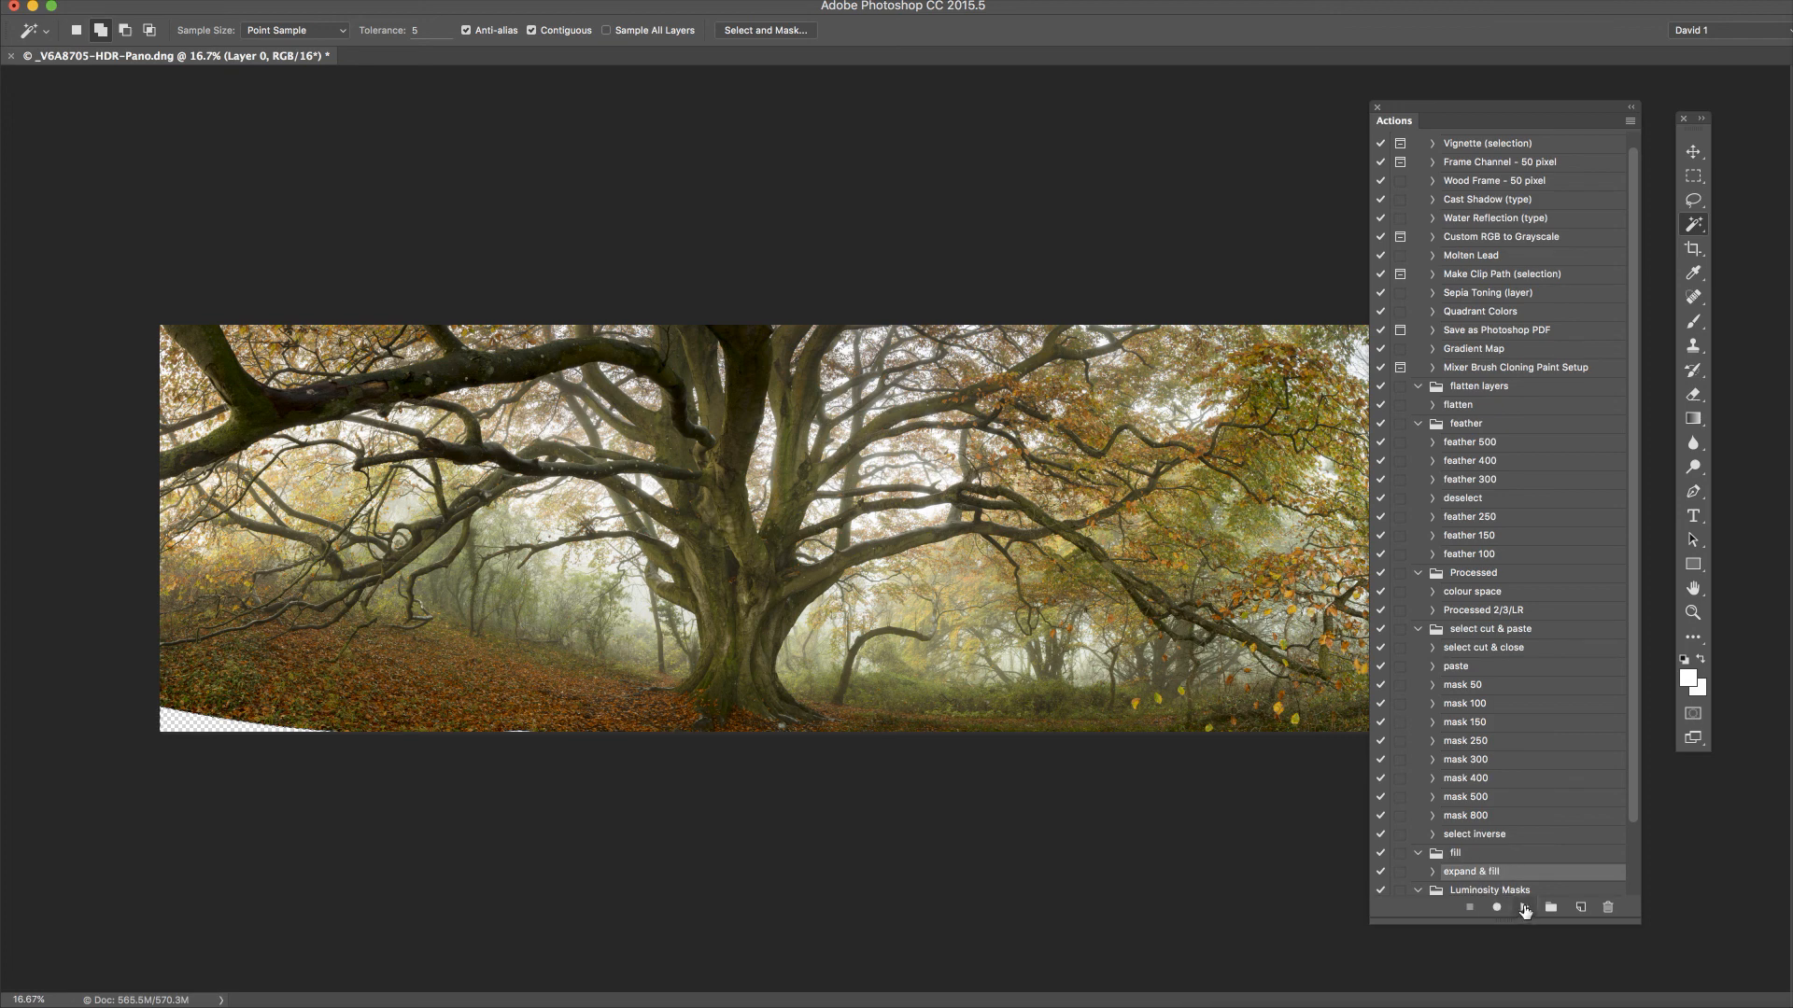
pyautogui.click(1524, 907)
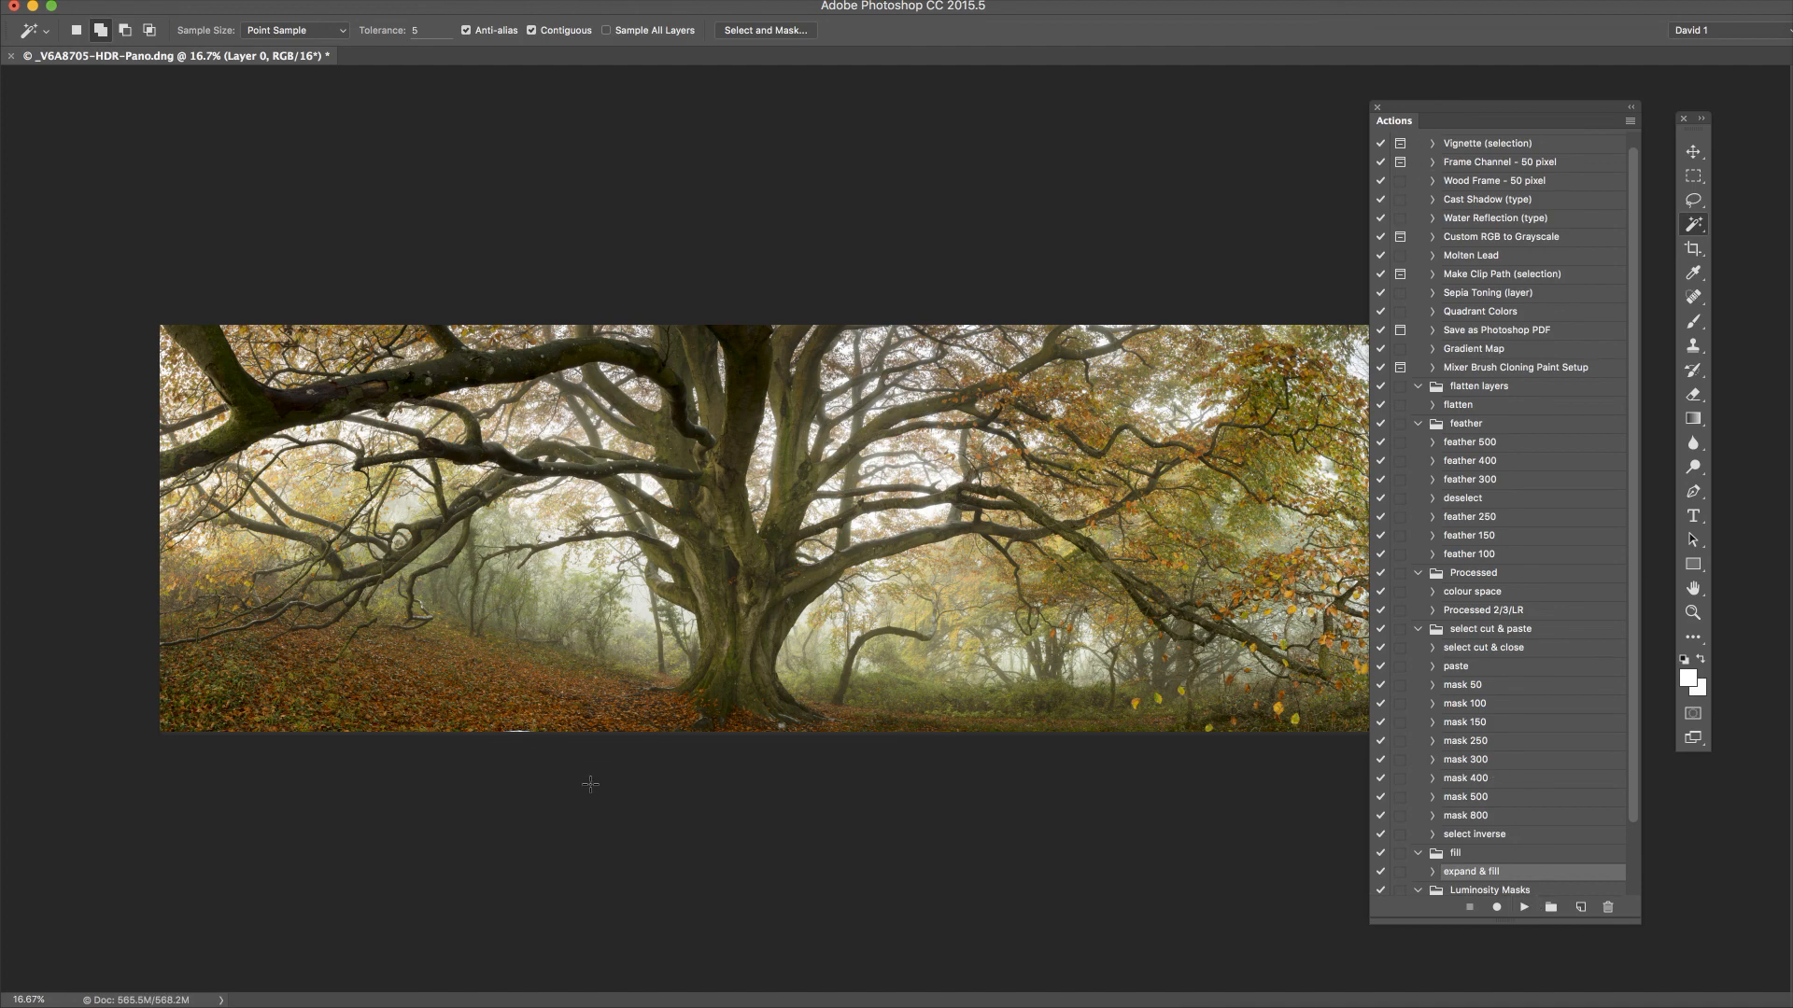
pyautogui.scroll(3, 590, 782)
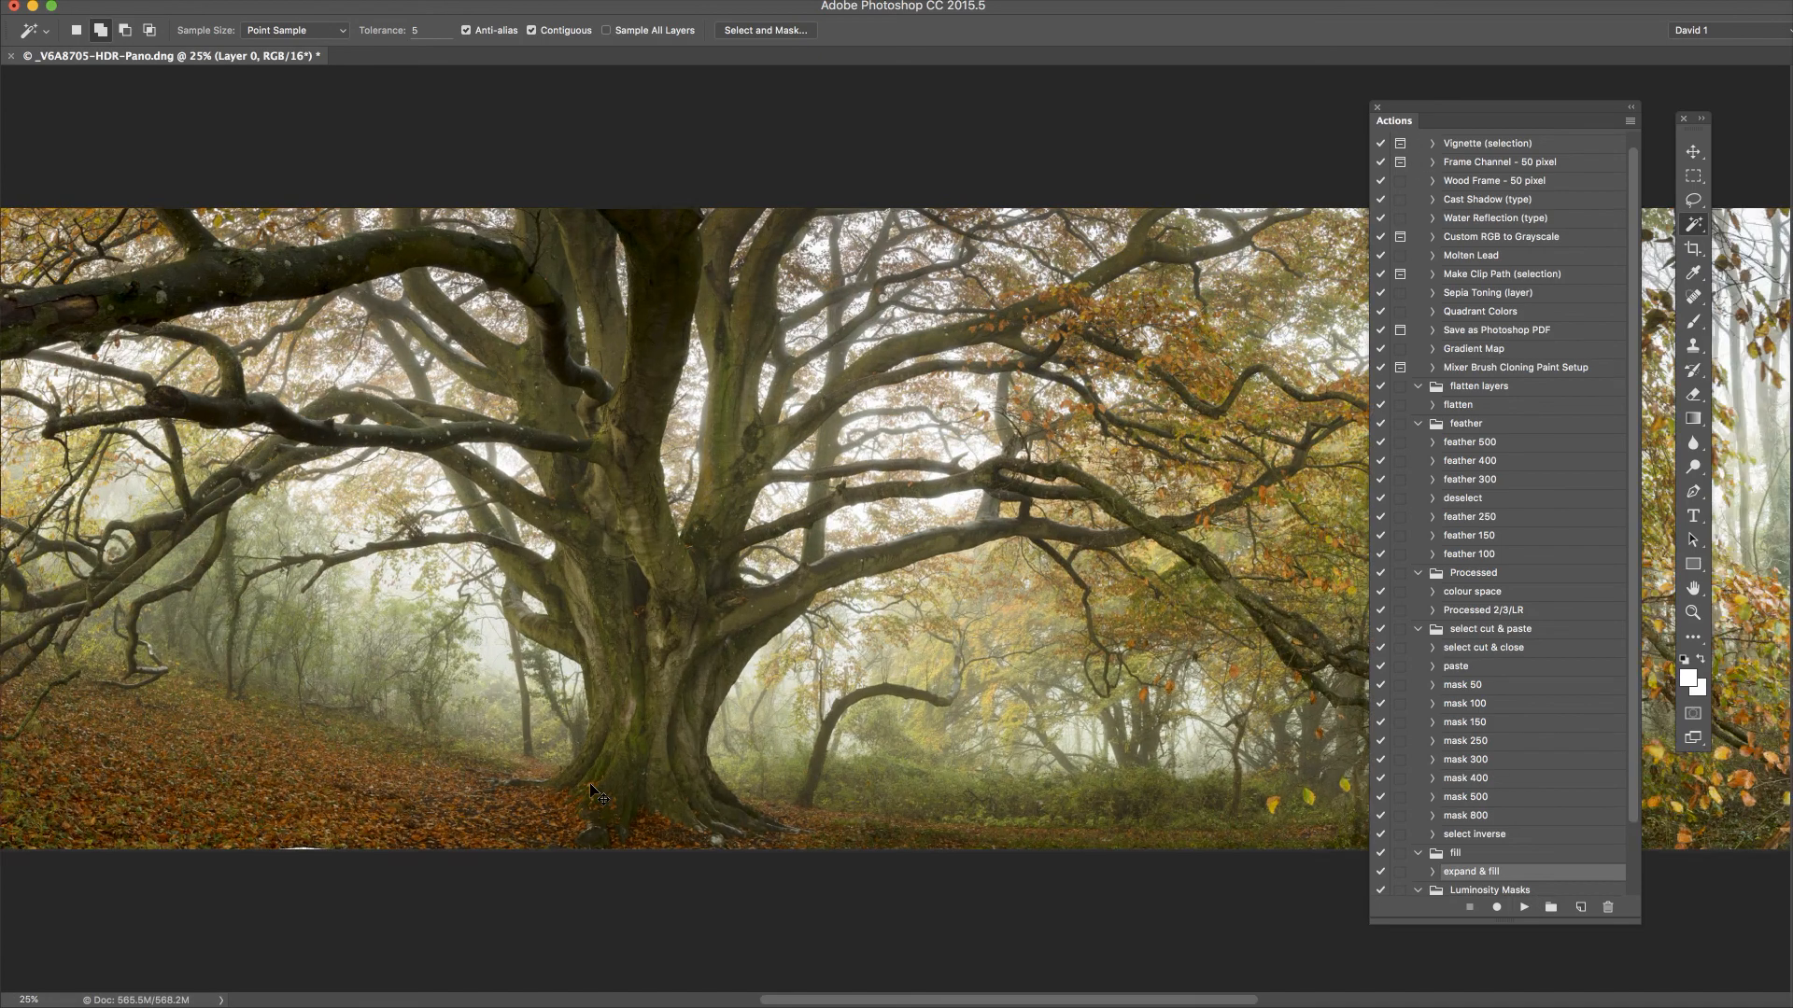
# Check the panorama in the Navigator and run expand & fill on the bottom-right corner
pyautogui.scroll(1, 590, 783)
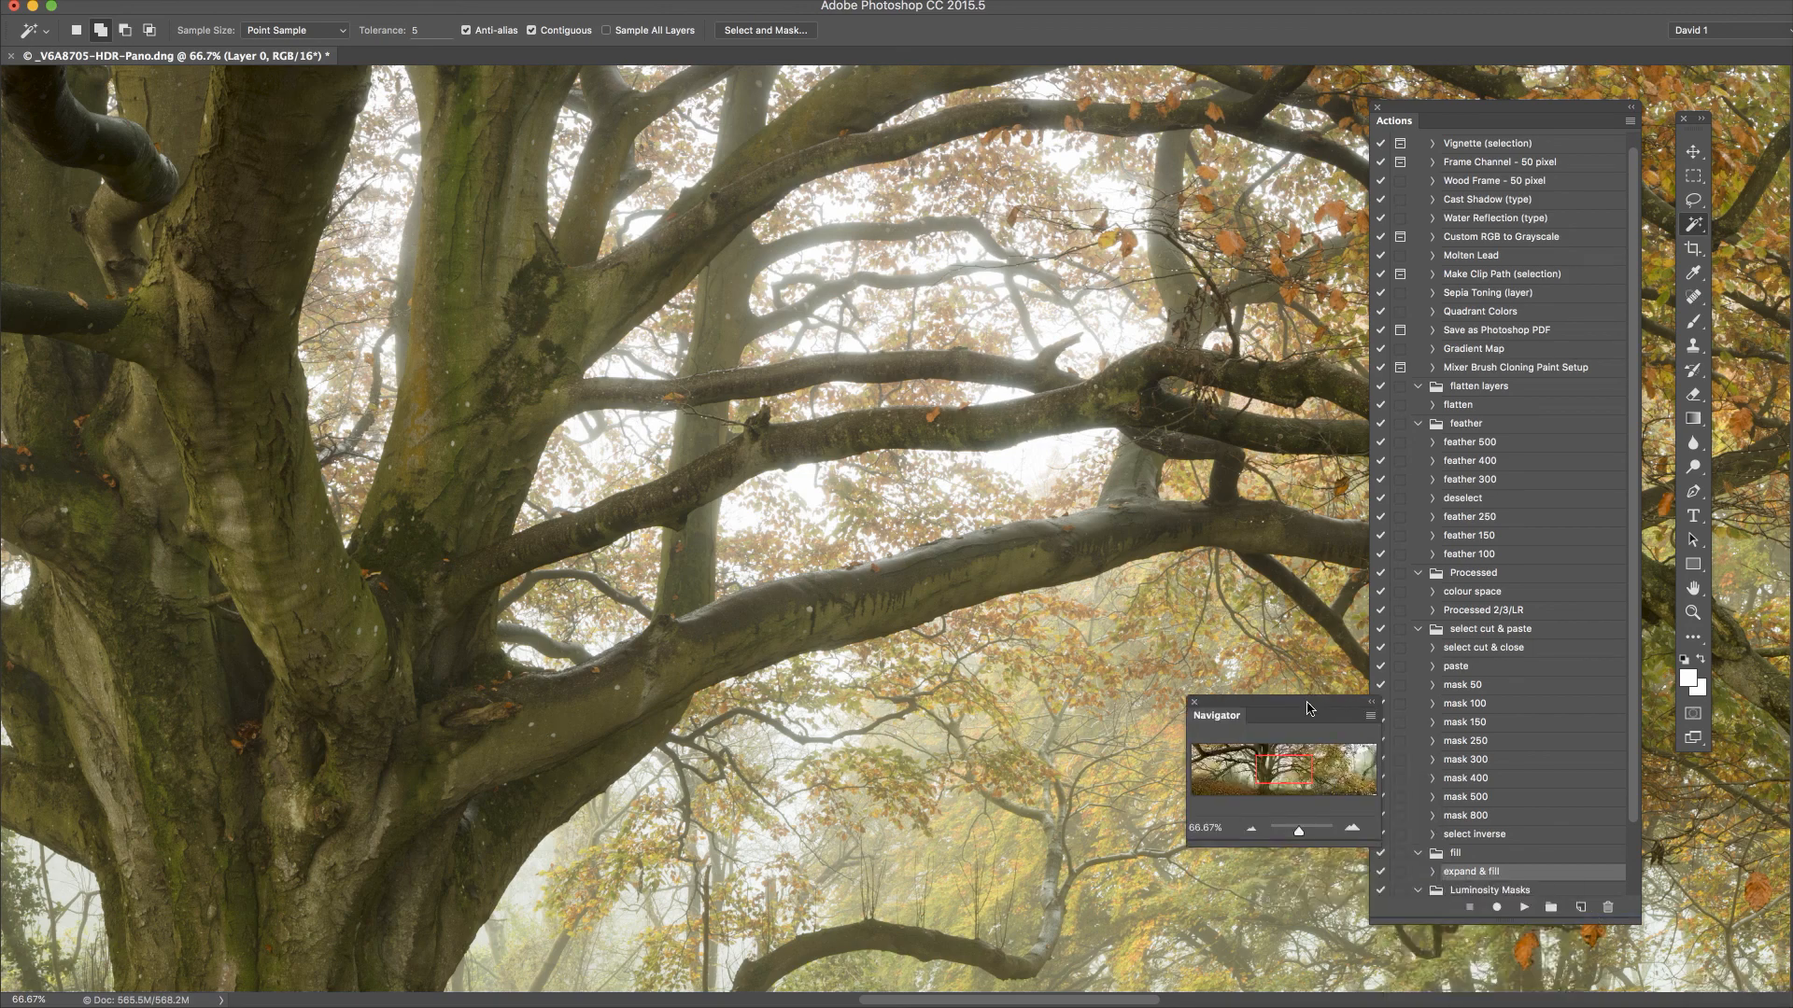
pyautogui.moveTo(1309, 783); pyautogui.dragTo(1250, 797)
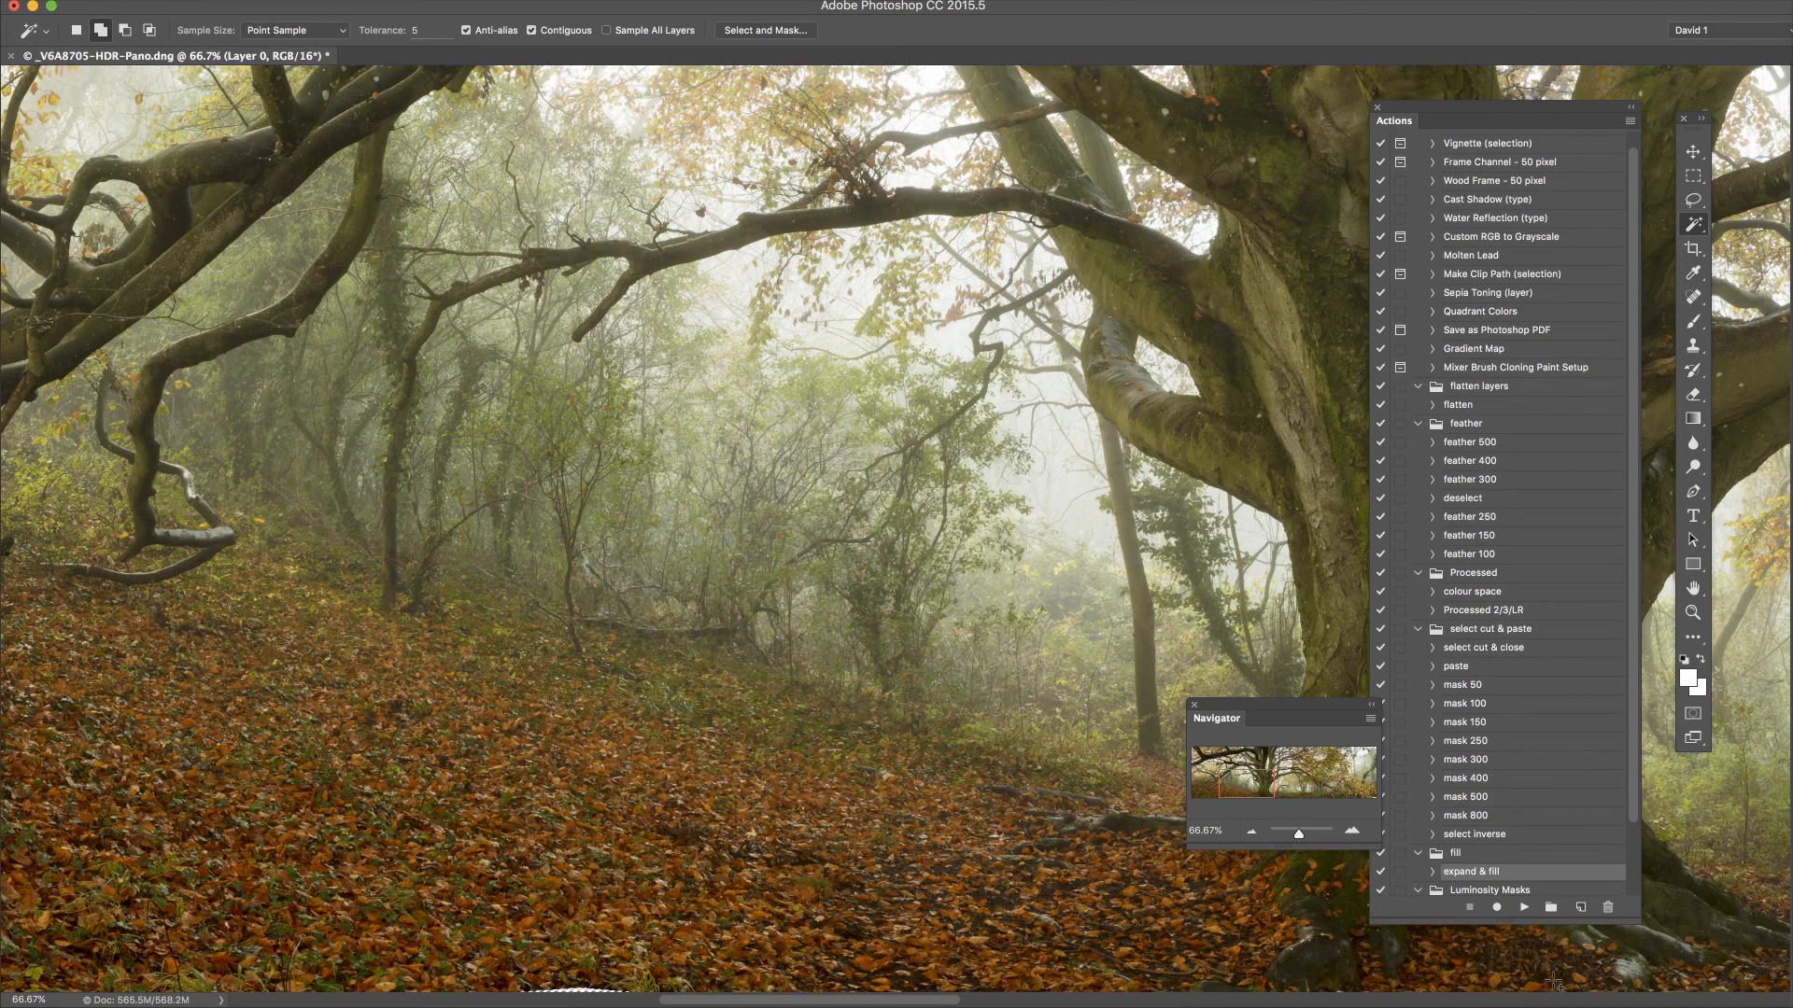
pyautogui.click(1549, 898)
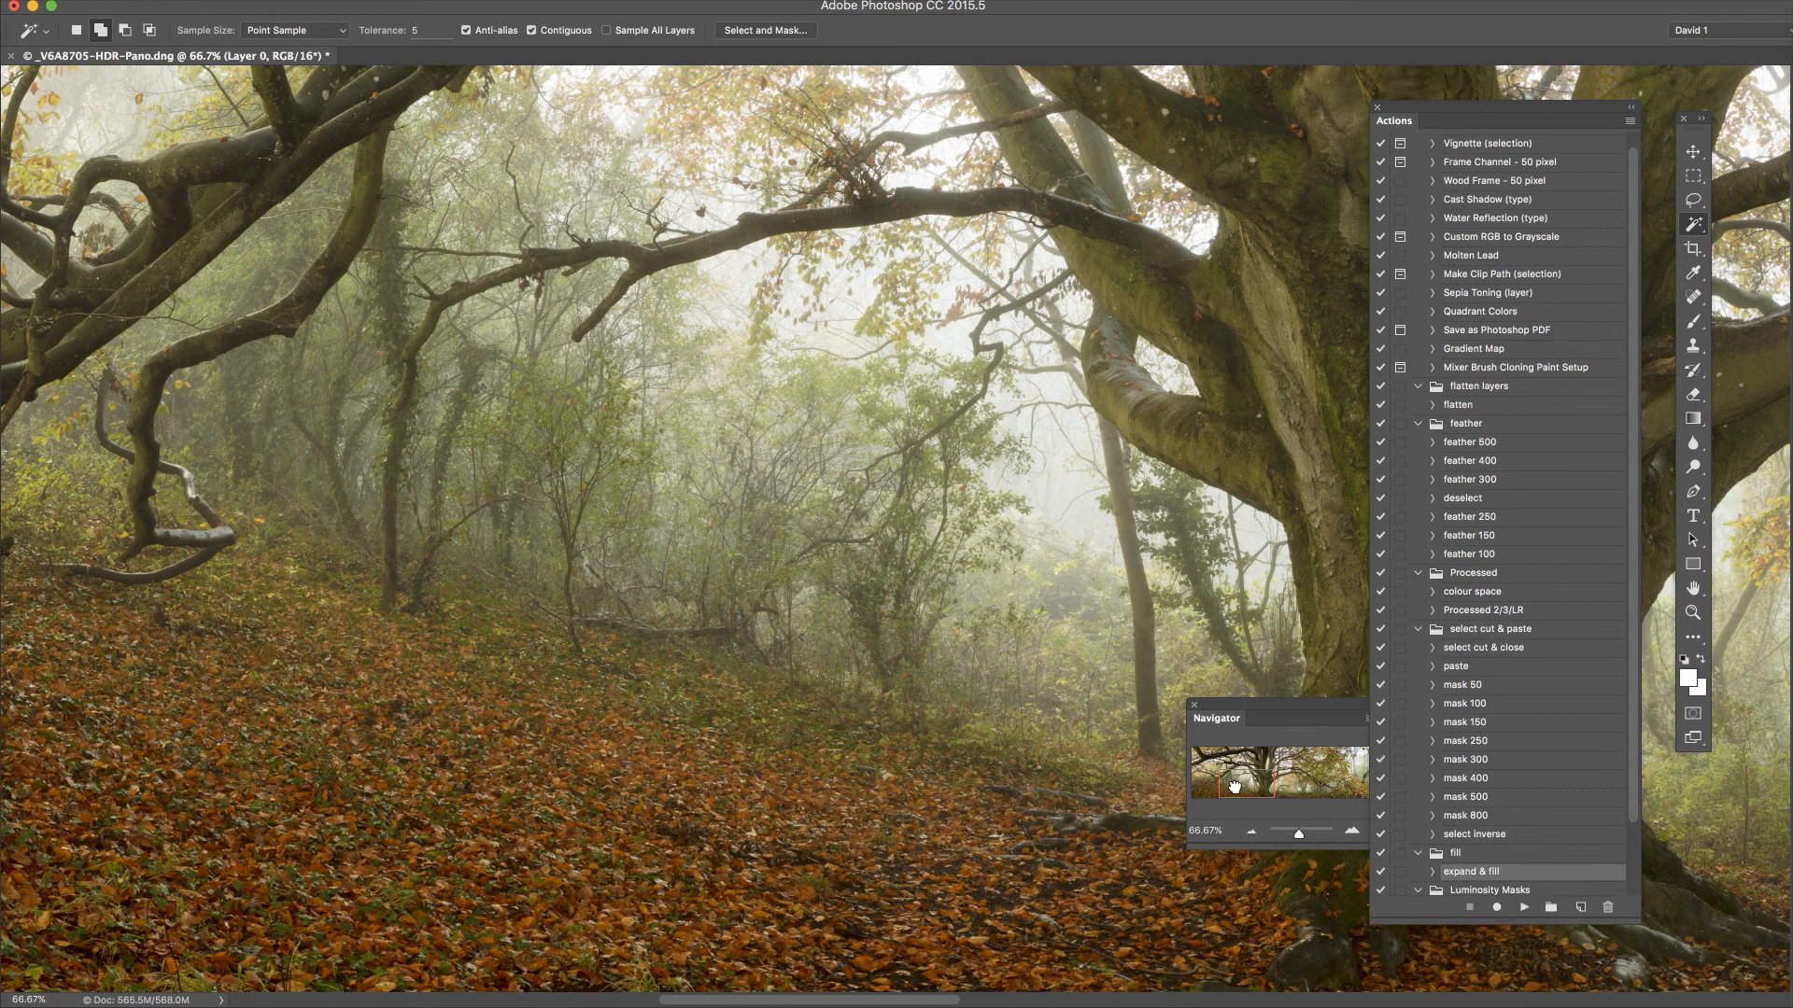
pyautogui.moveTo(1234, 780); pyautogui.dragTo(702, 728)
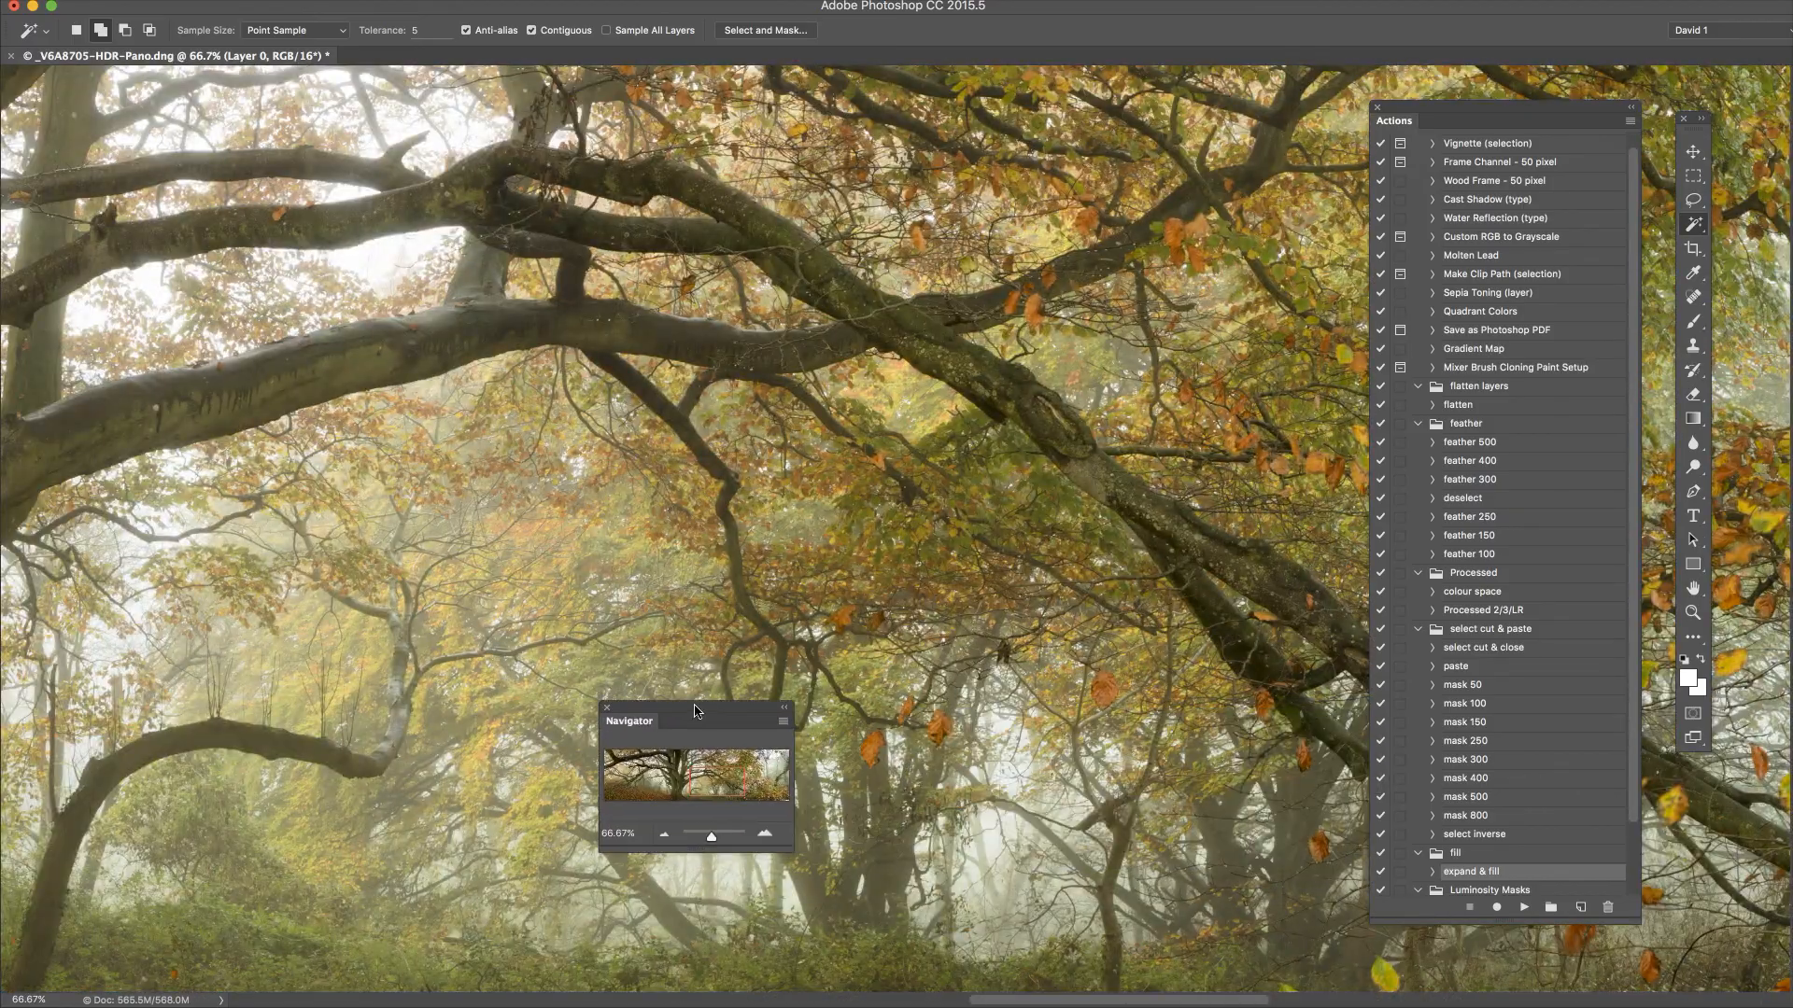
pyautogui.click(749, 803)
pyautogui.moveTo(750, 803); pyautogui.dragTo(784, 804)
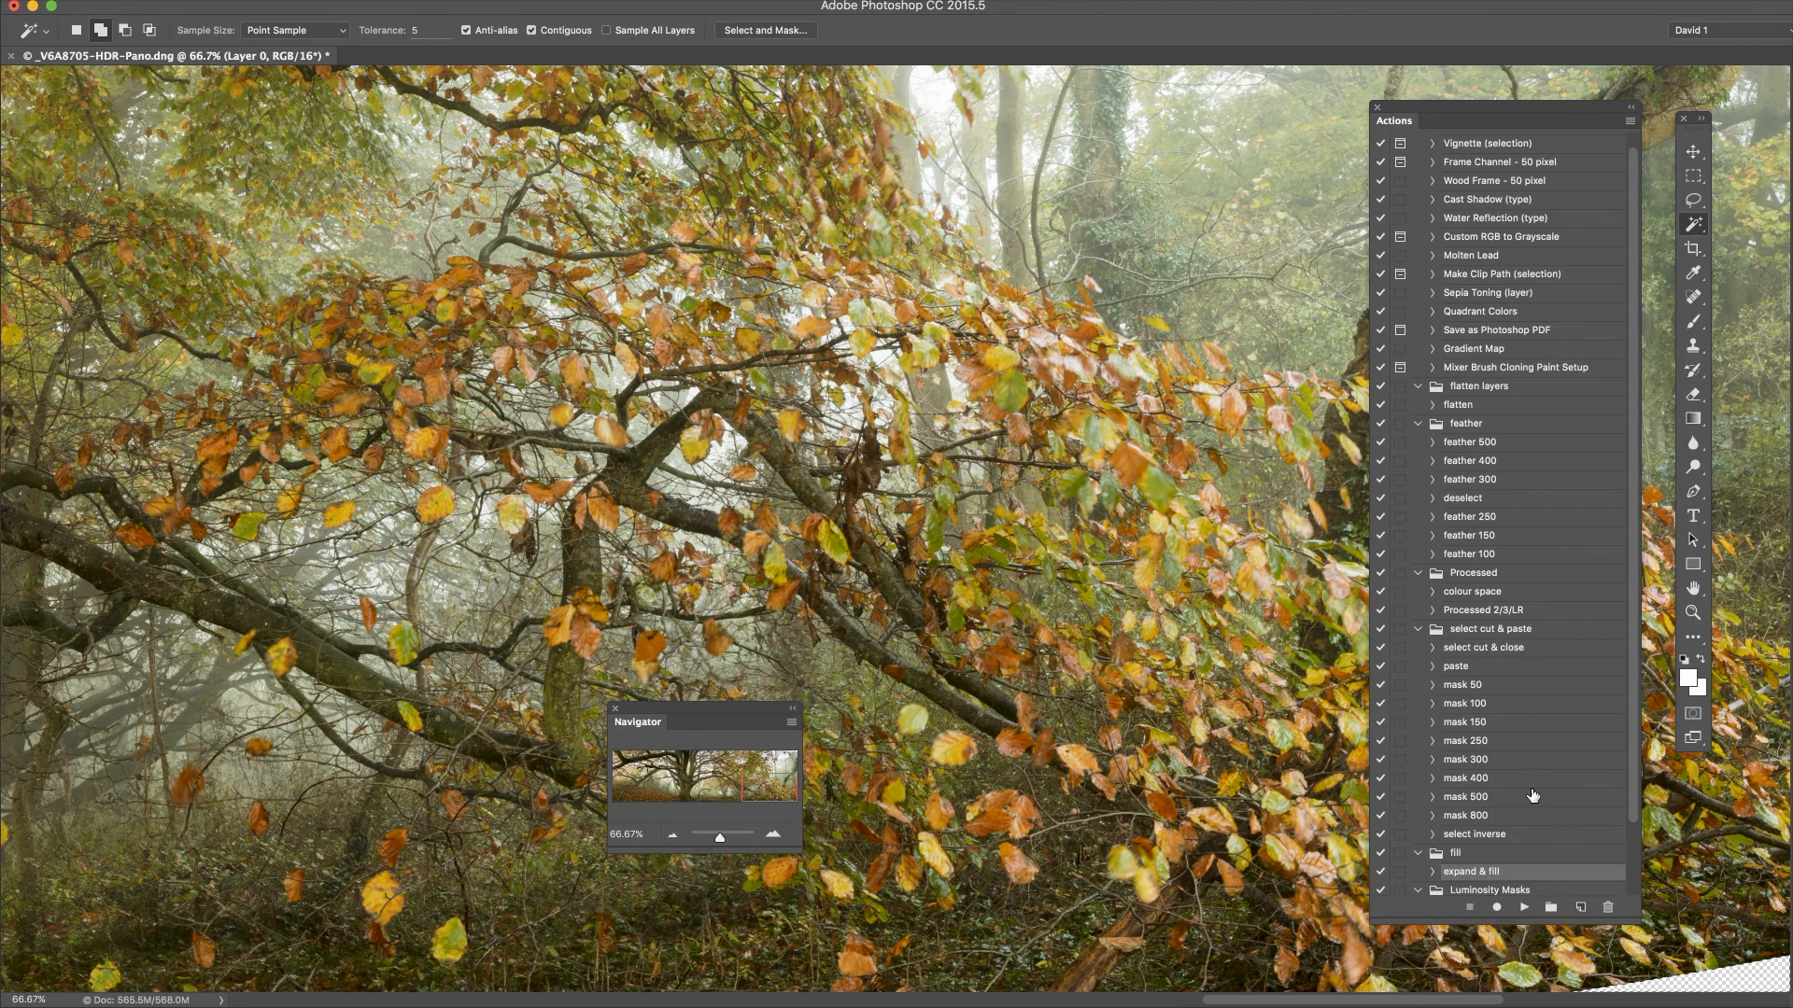
pyautogui.click(1528, 904)
# Select the transparent top-right corner, fill it with expand & fill, and inspect the result
pyautogui.moveTo(790, 796); pyautogui.dragTo(766, 784)
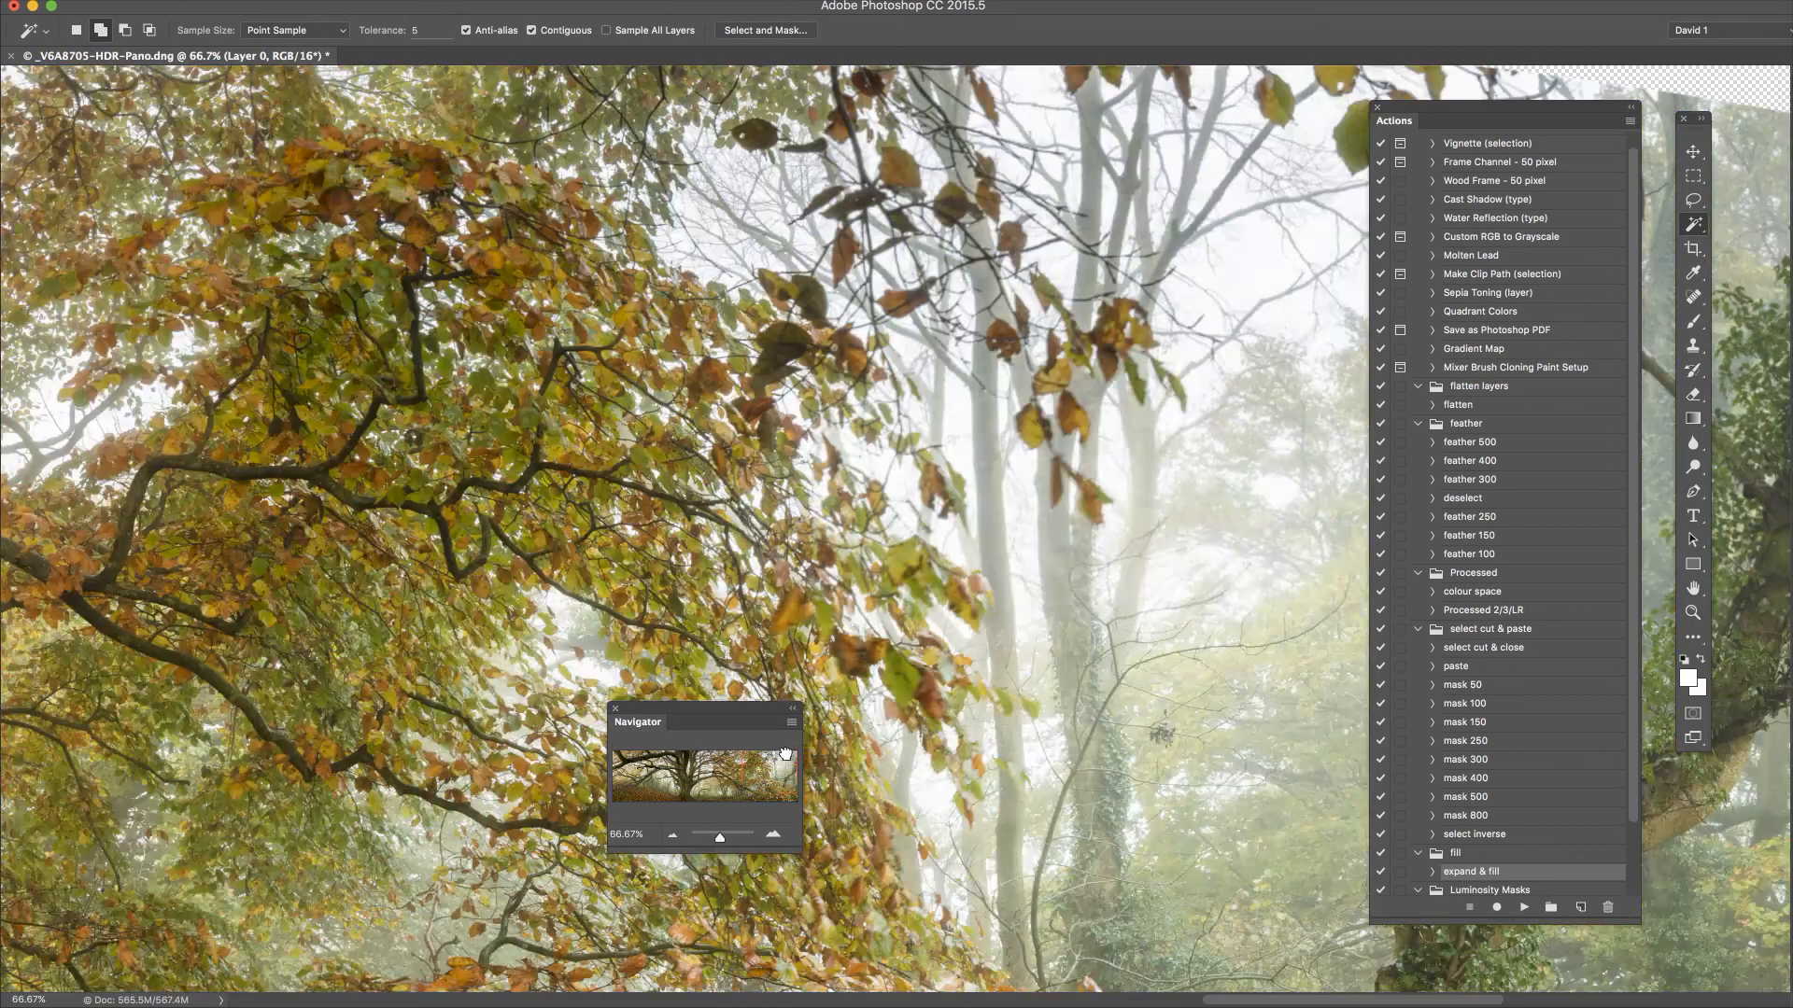
pyautogui.click(1741, 84)
pyautogui.click(1521, 907)
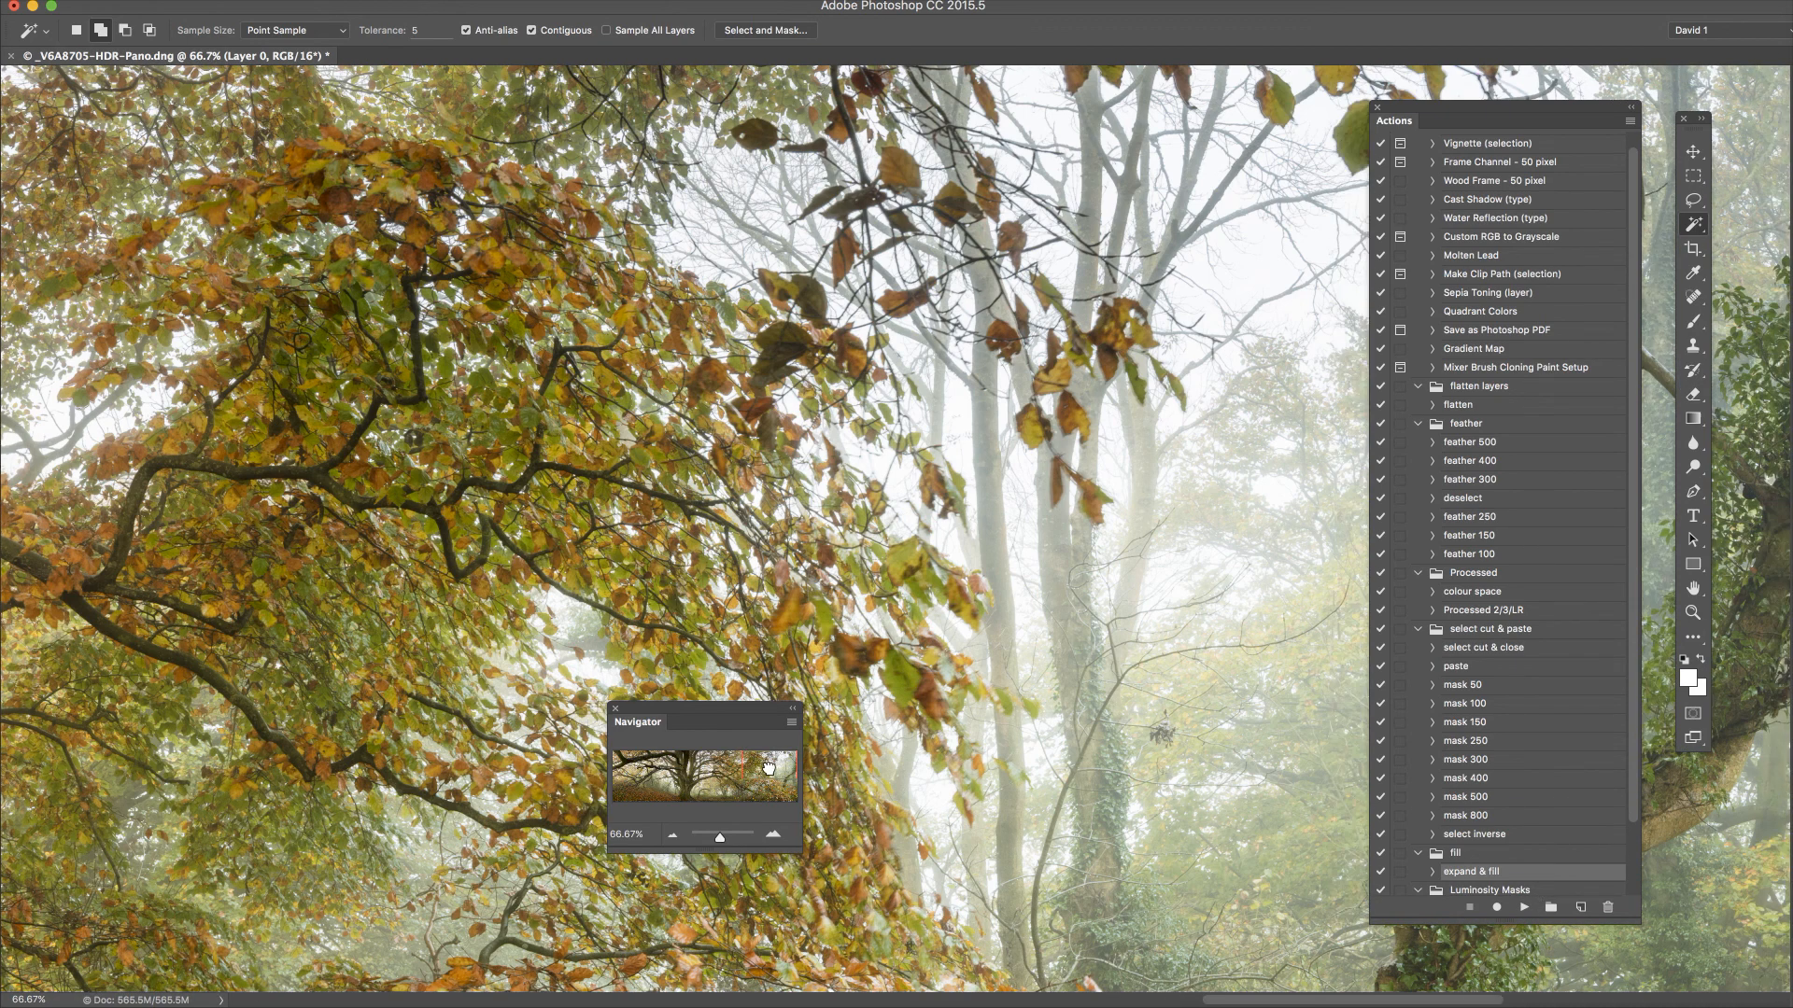
pyautogui.moveTo(768, 767); pyautogui.dragTo(596, 828)
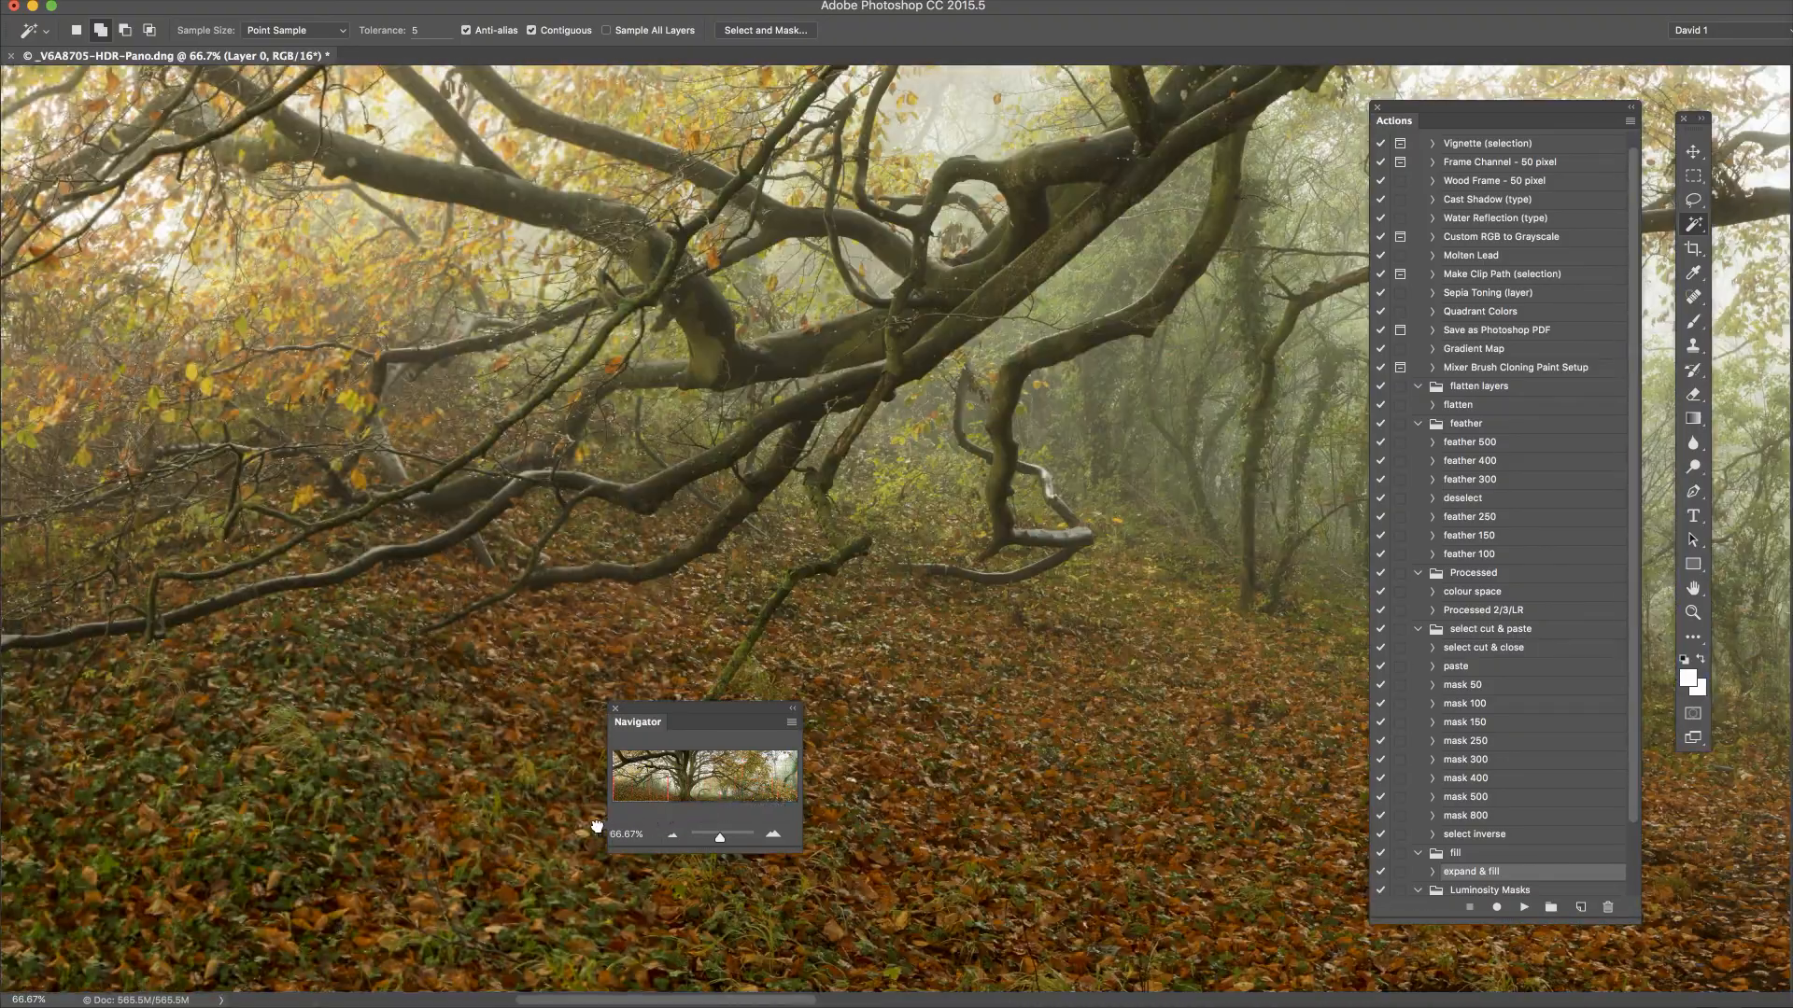
pyautogui.click(625, 768)
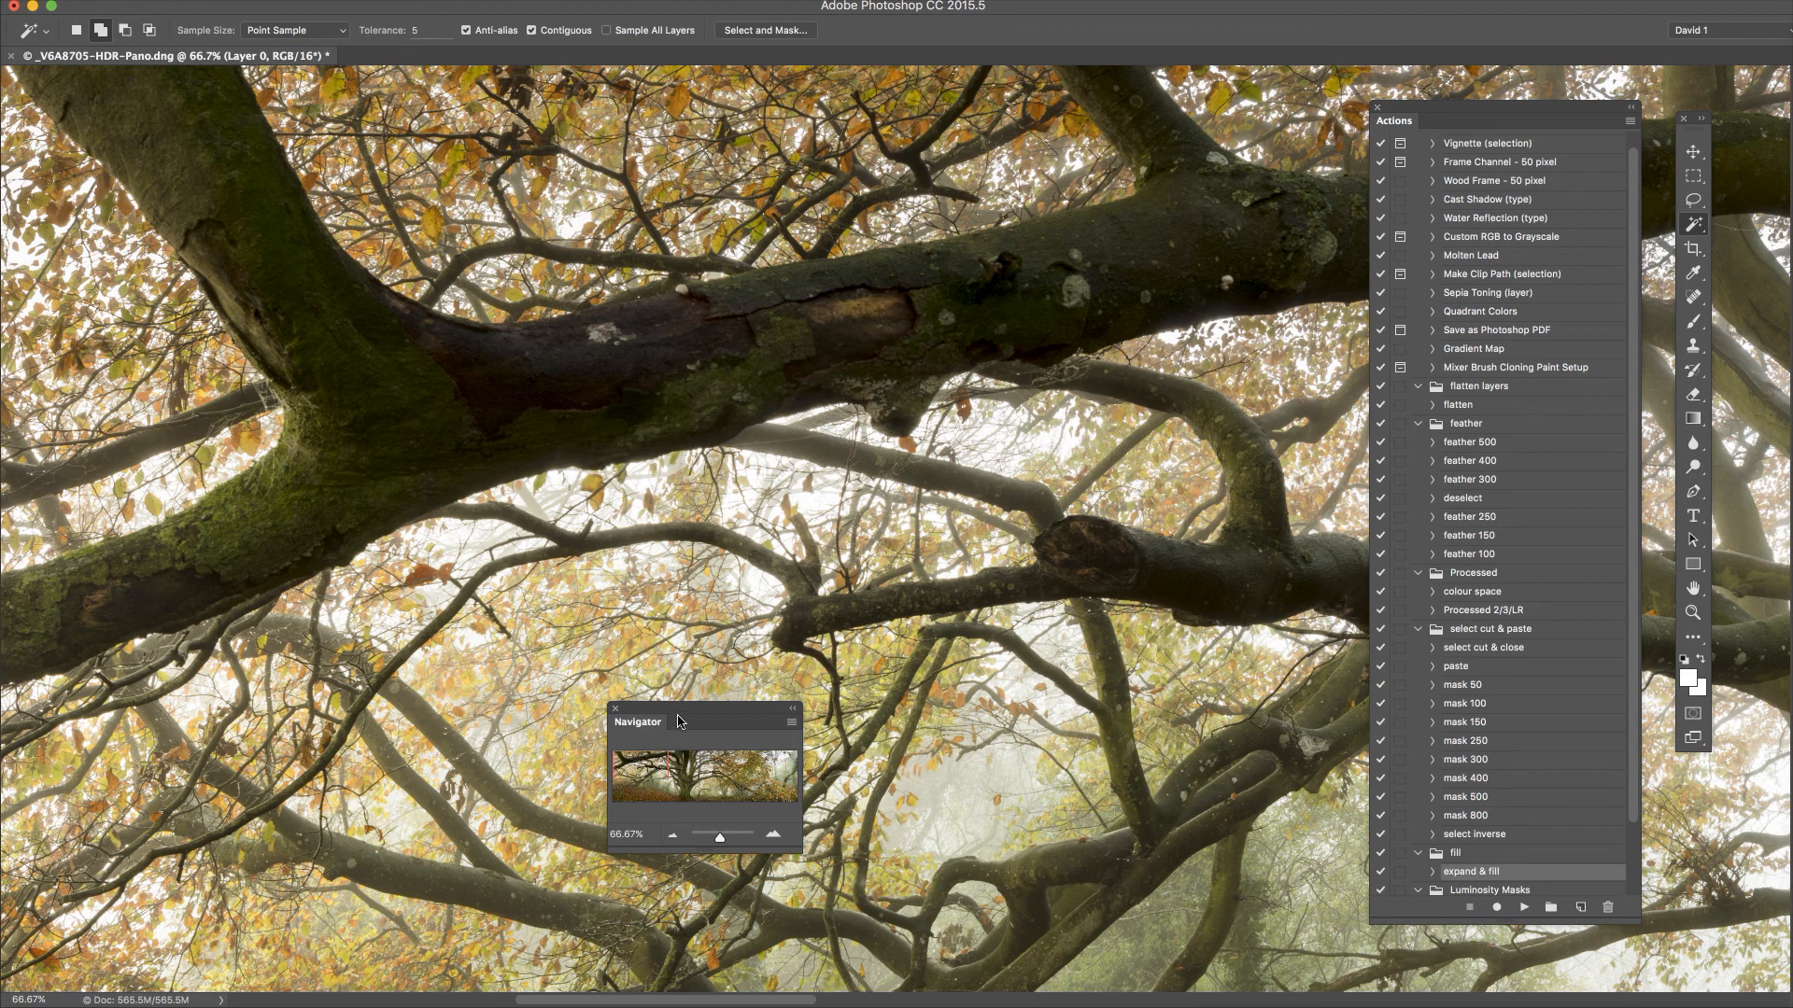
# Close the Actions and Navigator panels and zoom out to fit the whole panorama
pyautogui.moveTo(685, 716); pyautogui.dragTo(1540, 752)
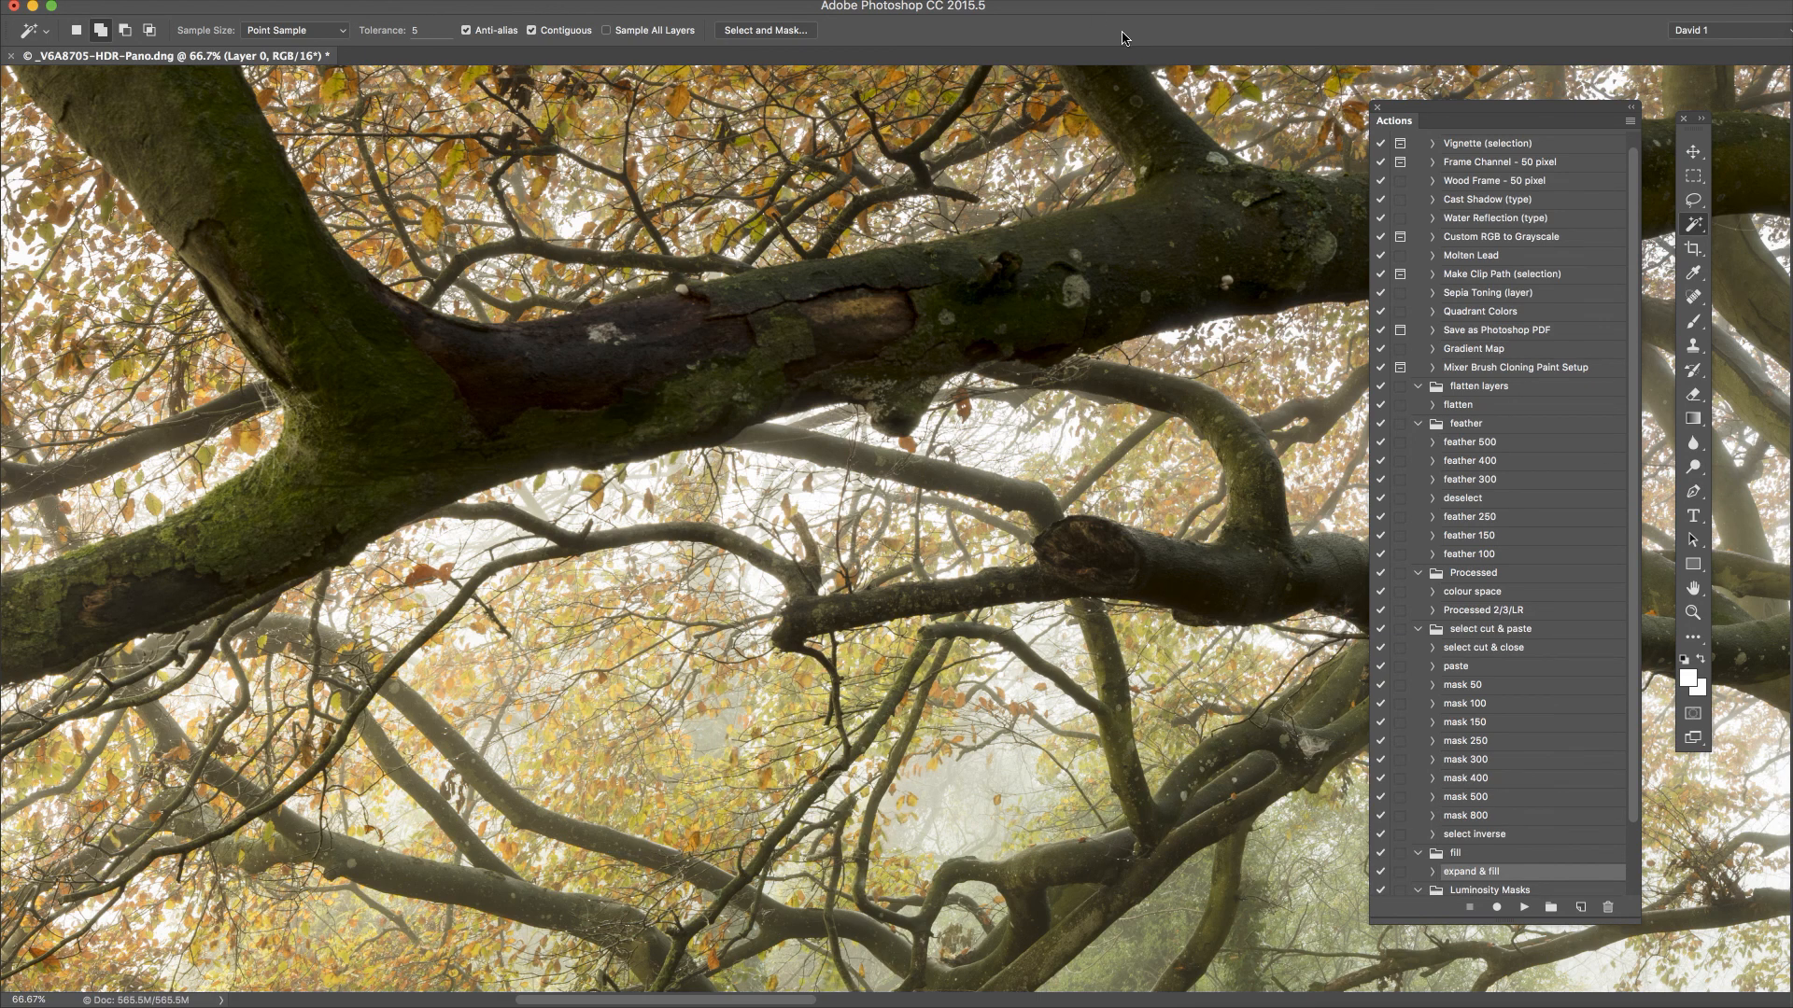
pyautogui.hotkey('shift', 'Tab')
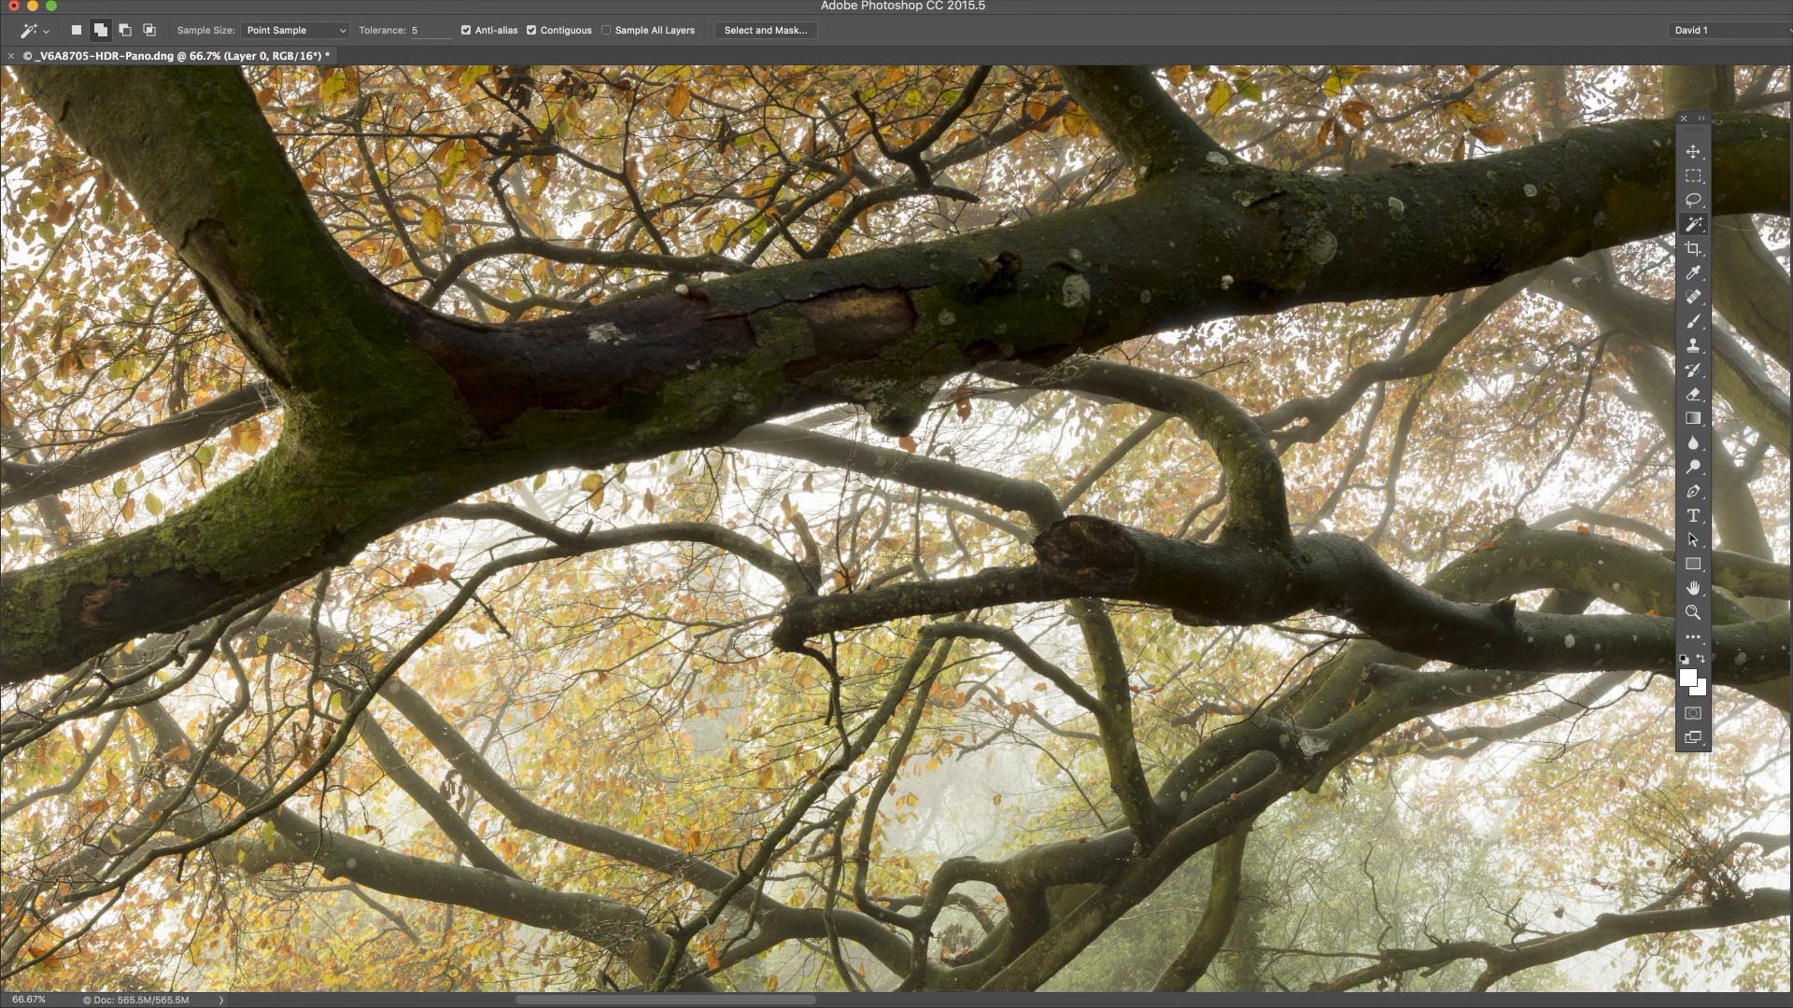
pyautogui.click(1684, 118)
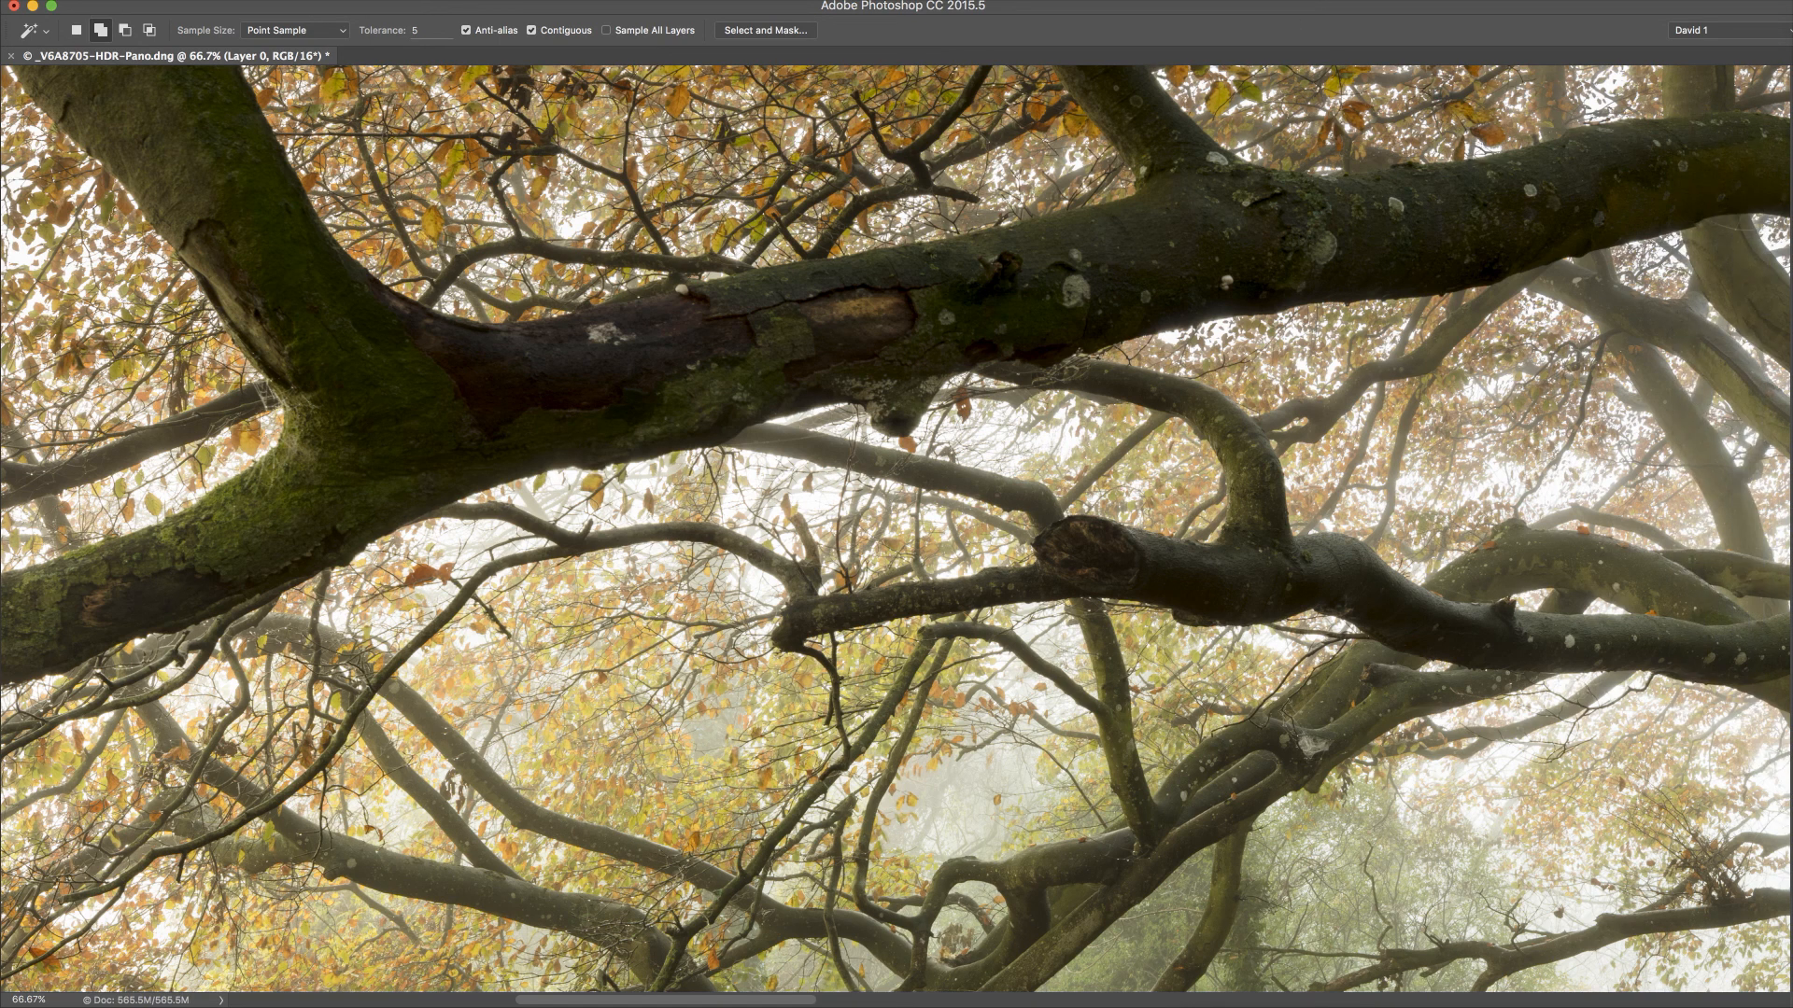
pyautogui.press('super+minus')
pyautogui.press('super+minus')
pyautogui.press('super+minus')
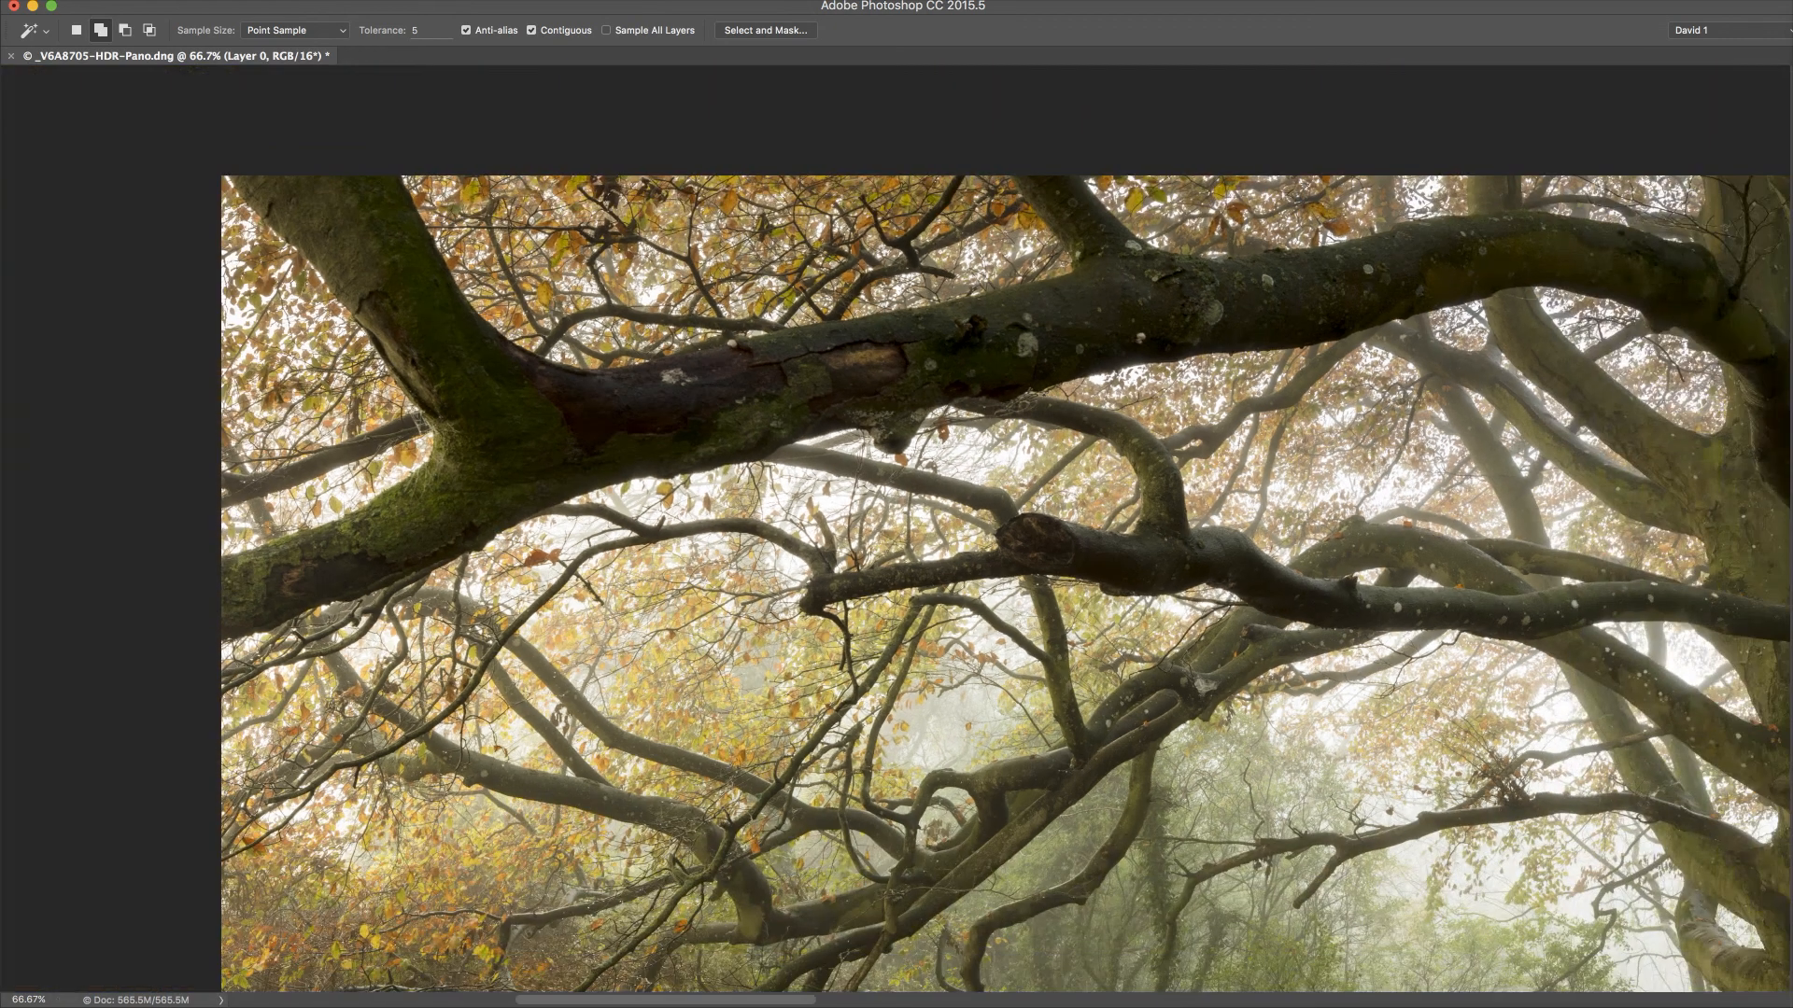
pyautogui.press('super+minus')
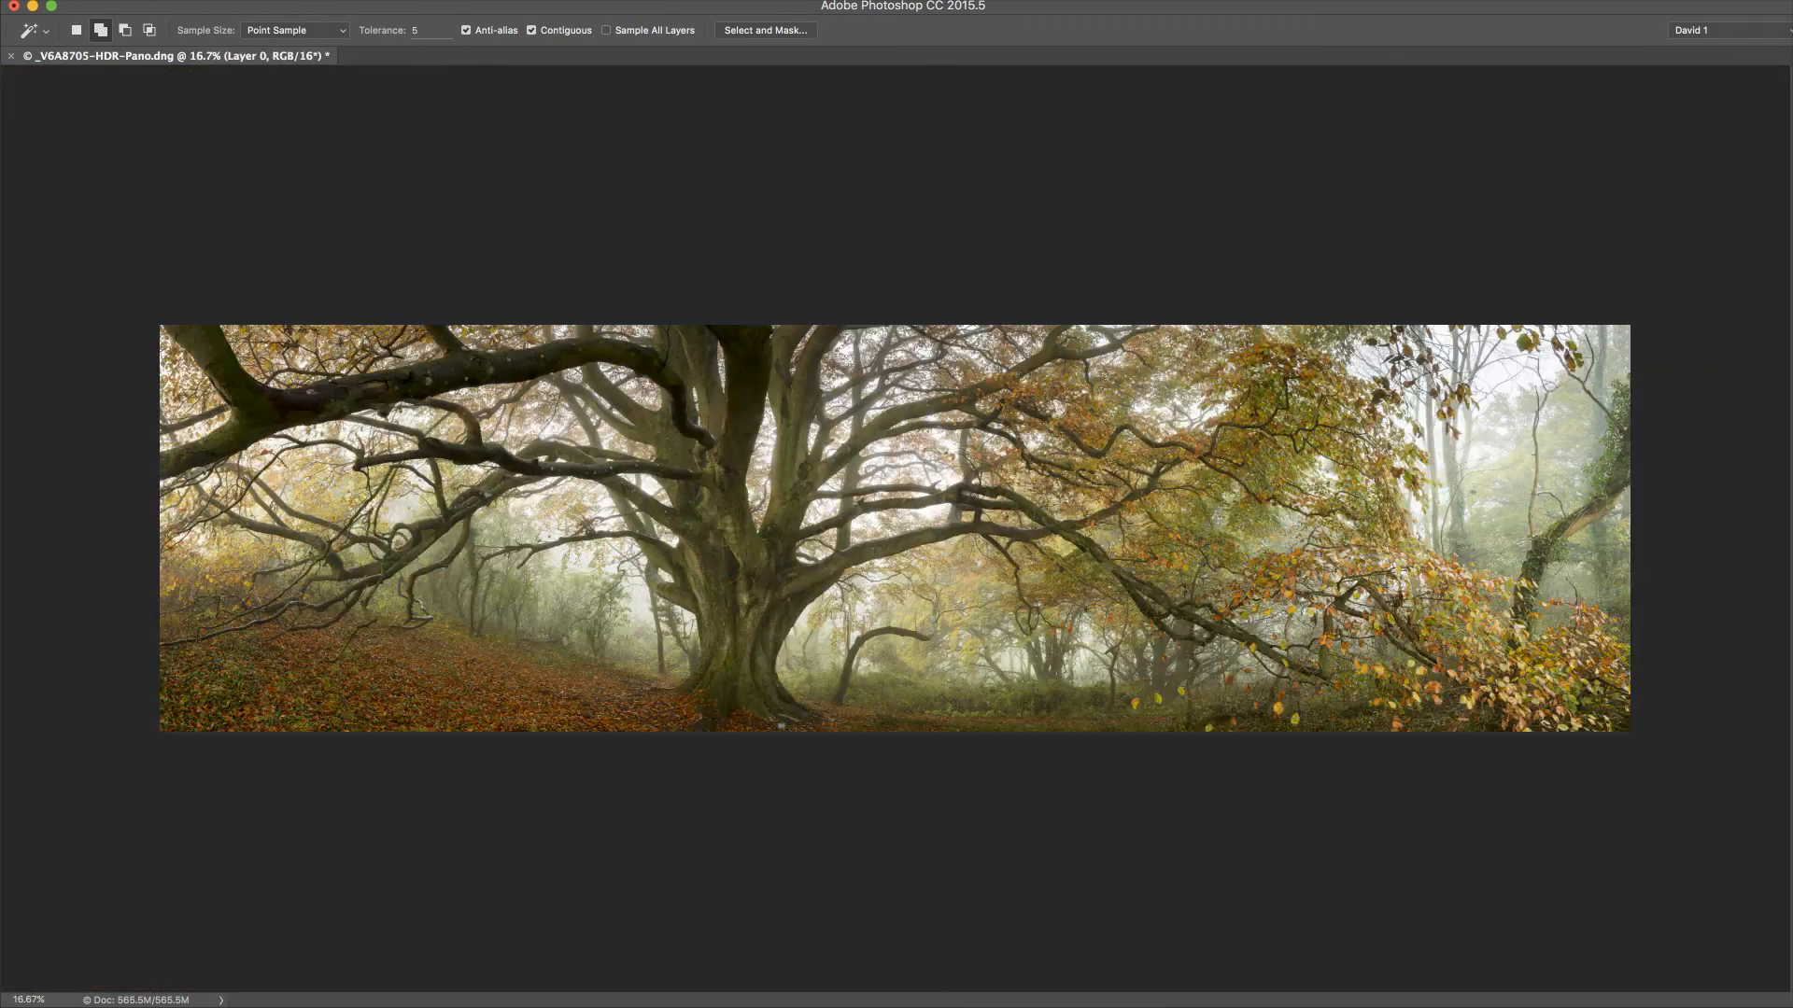